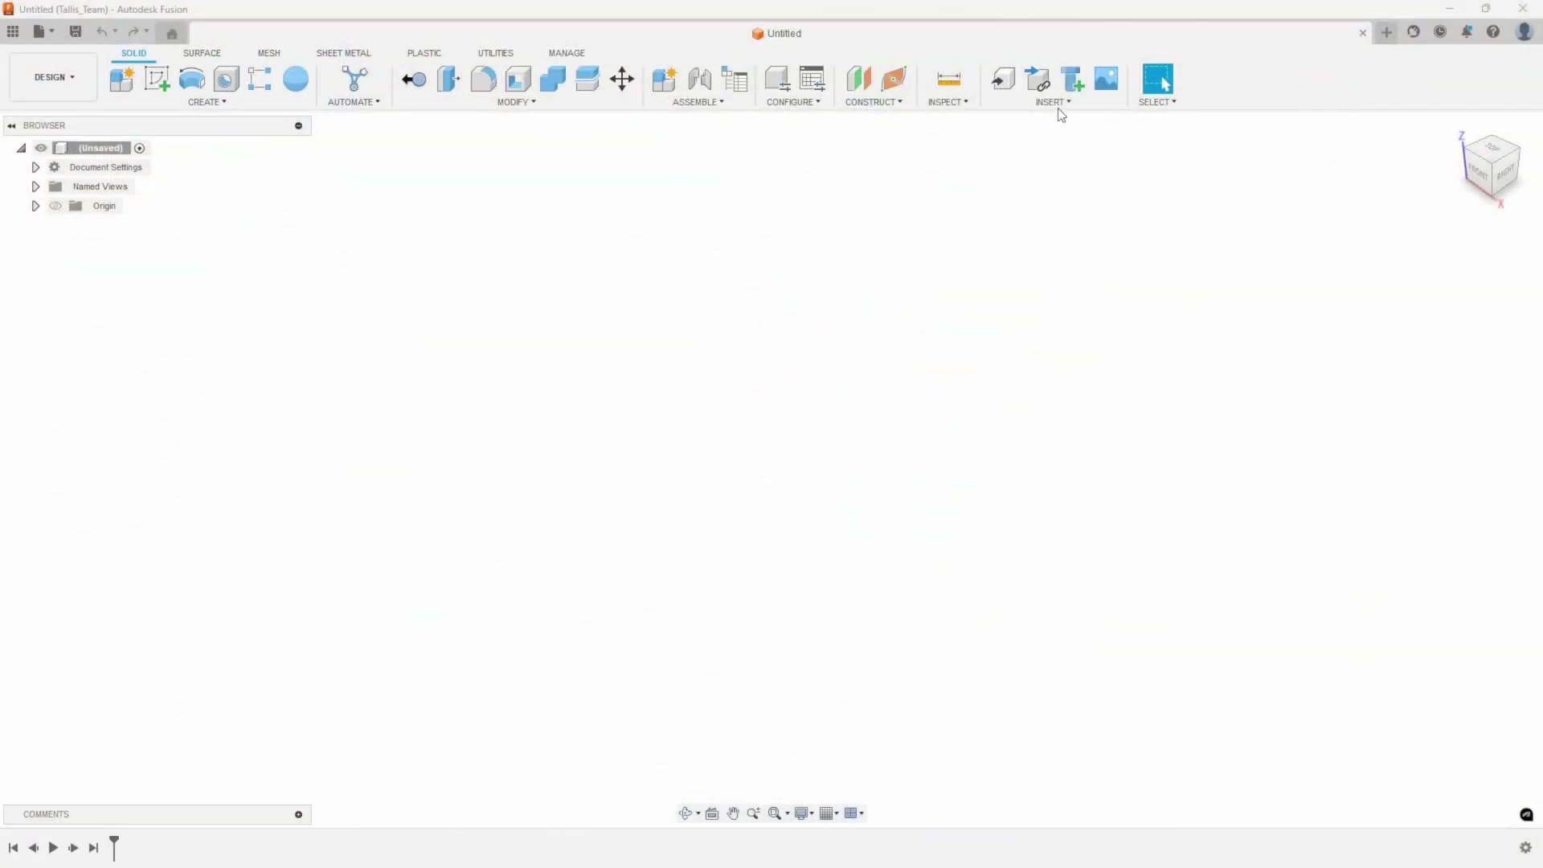
# Insert the mesh file Badland_Apex_mesh_reduced.stl from the computer's Downloads folder.
pyautogui.click(1055, 106)
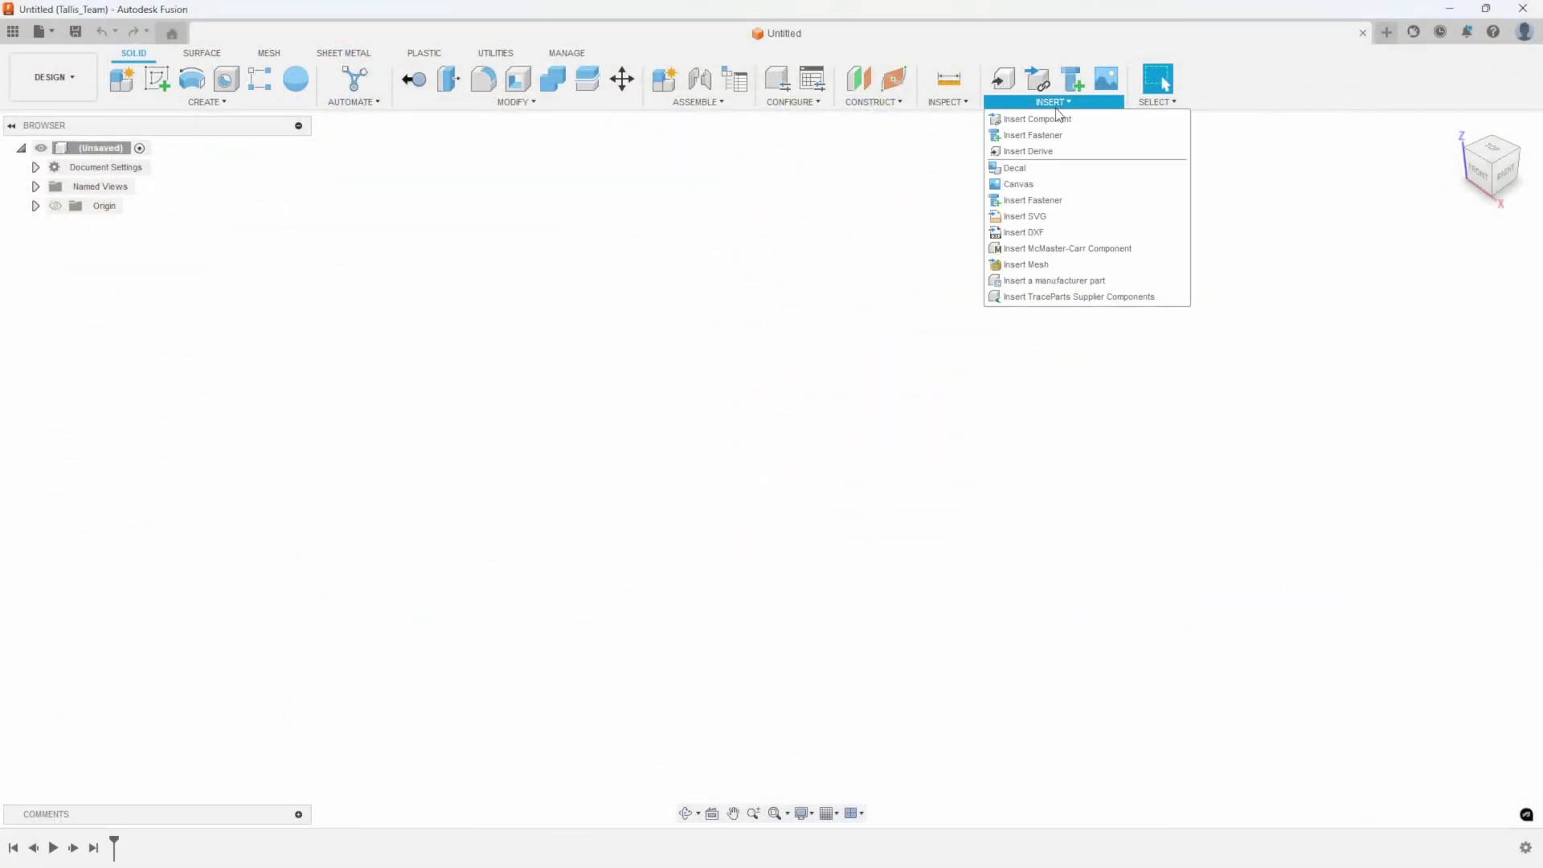
pyautogui.click(1030, 274)
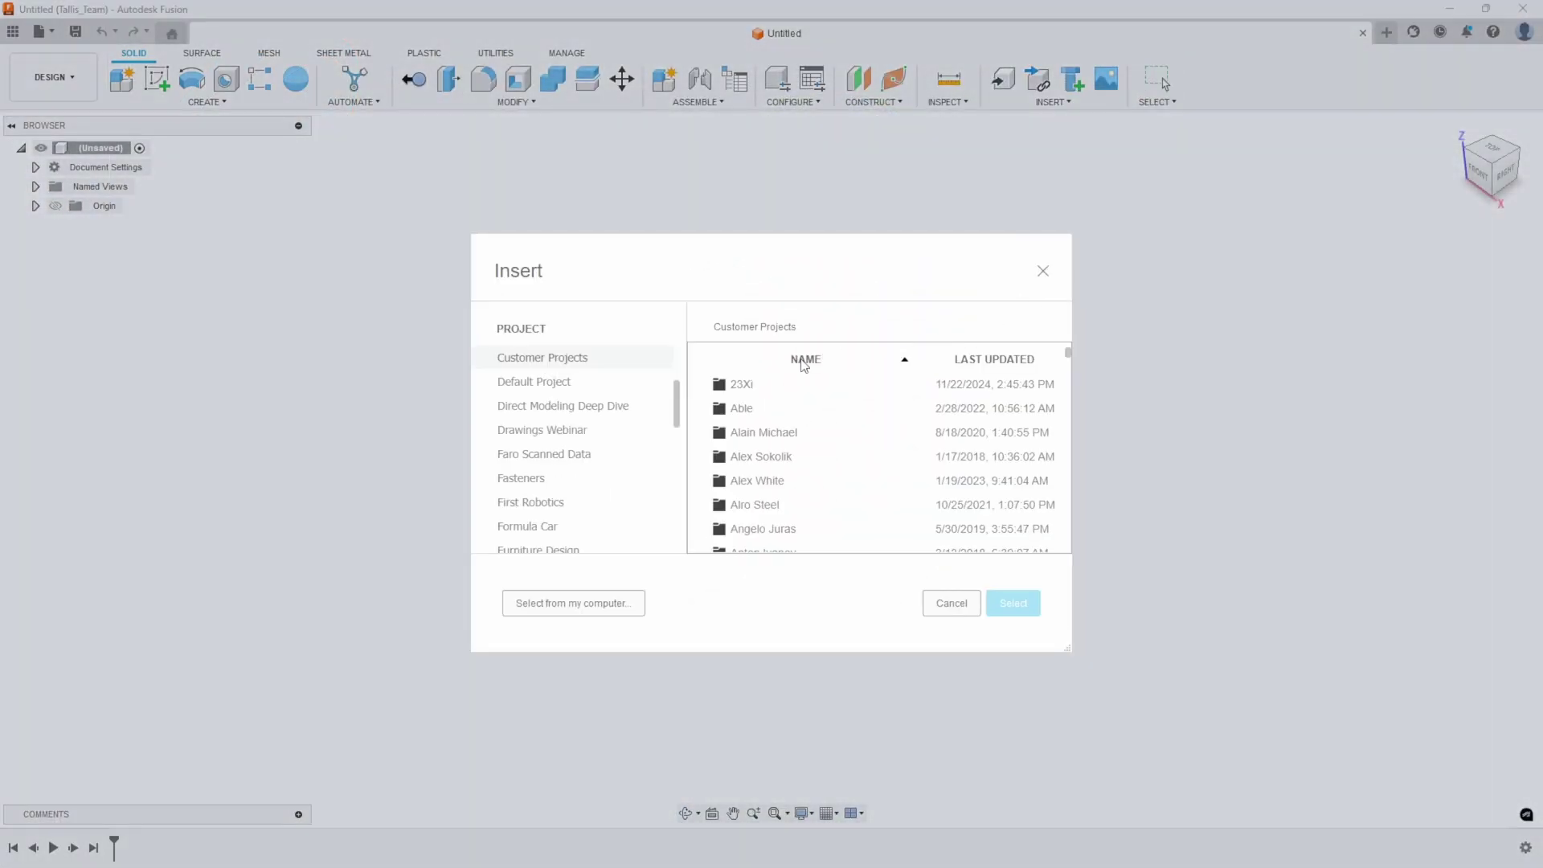
pyautogui.click(576, 603)
pyautogui.click(323, 173)
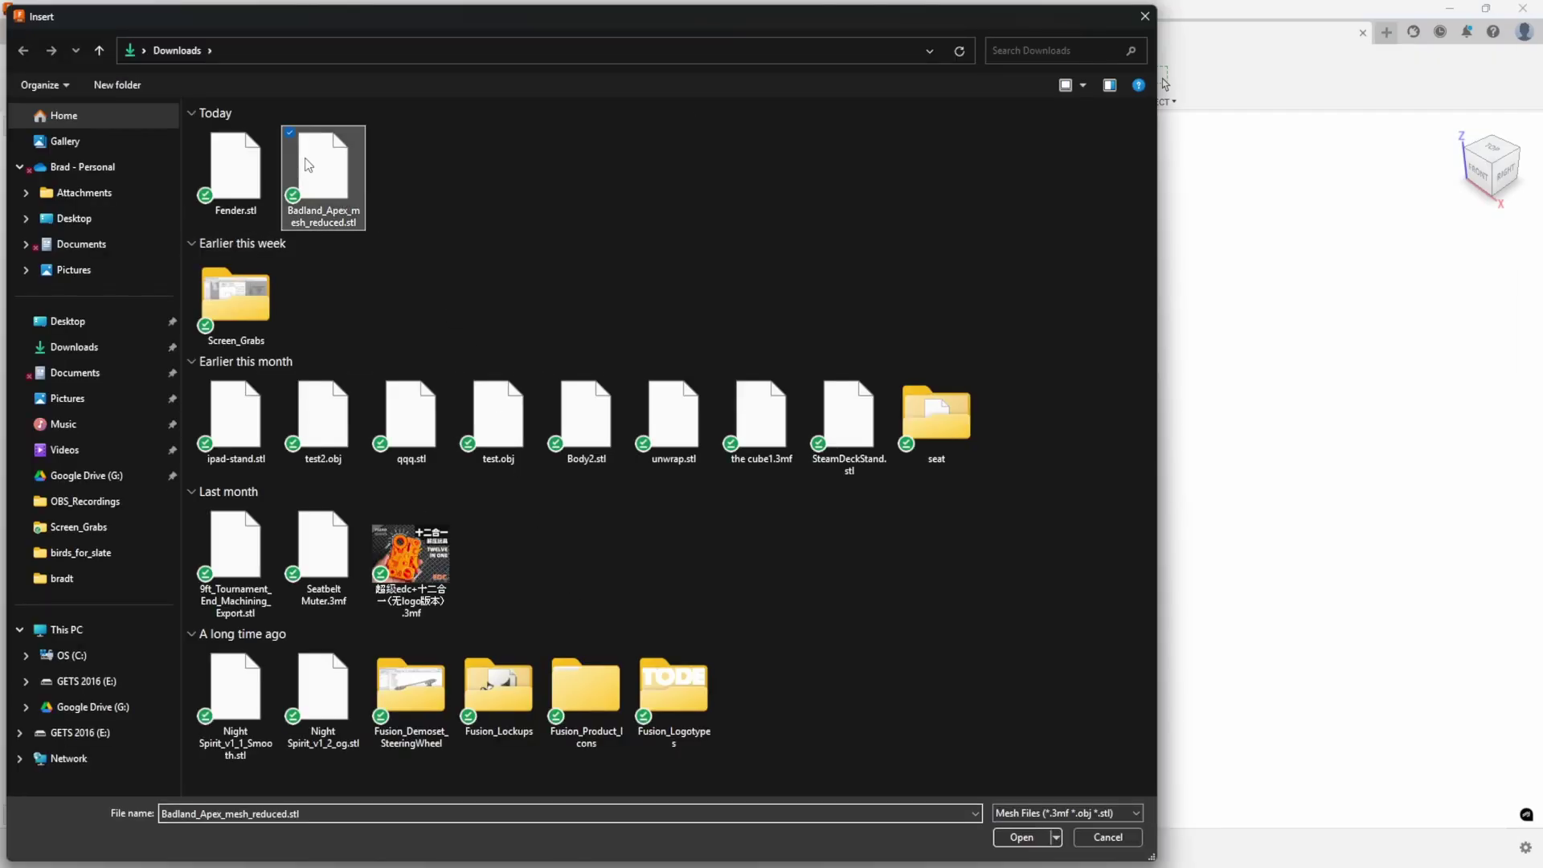
pyautogui.click(1021, 837)
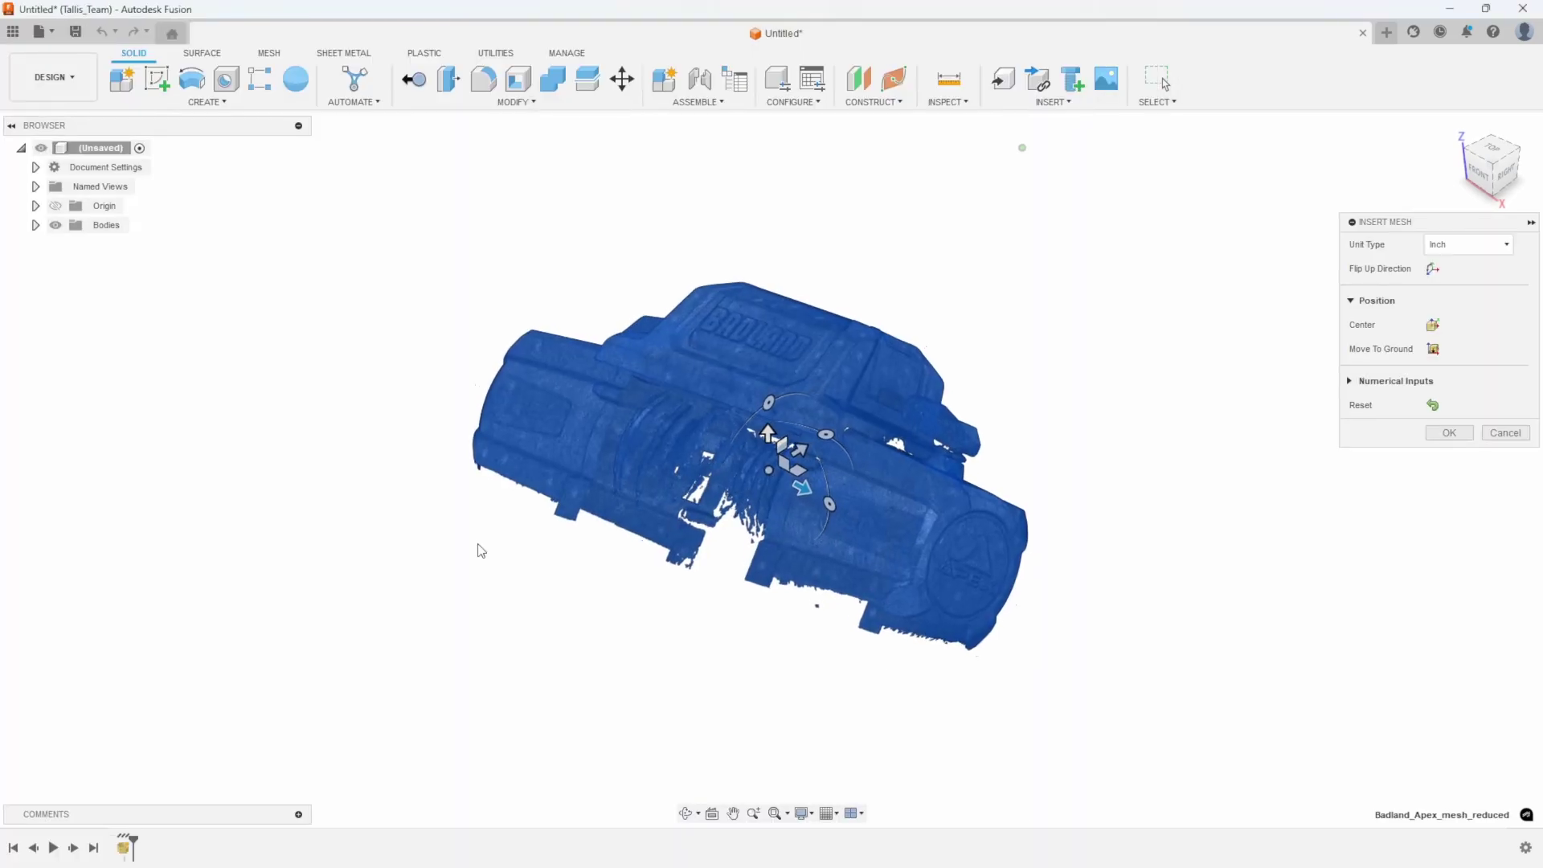
# Show the origin planes and axes, and accept the mesh insertion with inch units at its imported position.
pyautogui.click(55, 205)
pyautogui.keyDown('shift'); pyautogui.moveTo(783, 258); pyautogui.dragTo(969, 405, button='middle'); pyautogui.keyUp('shift')
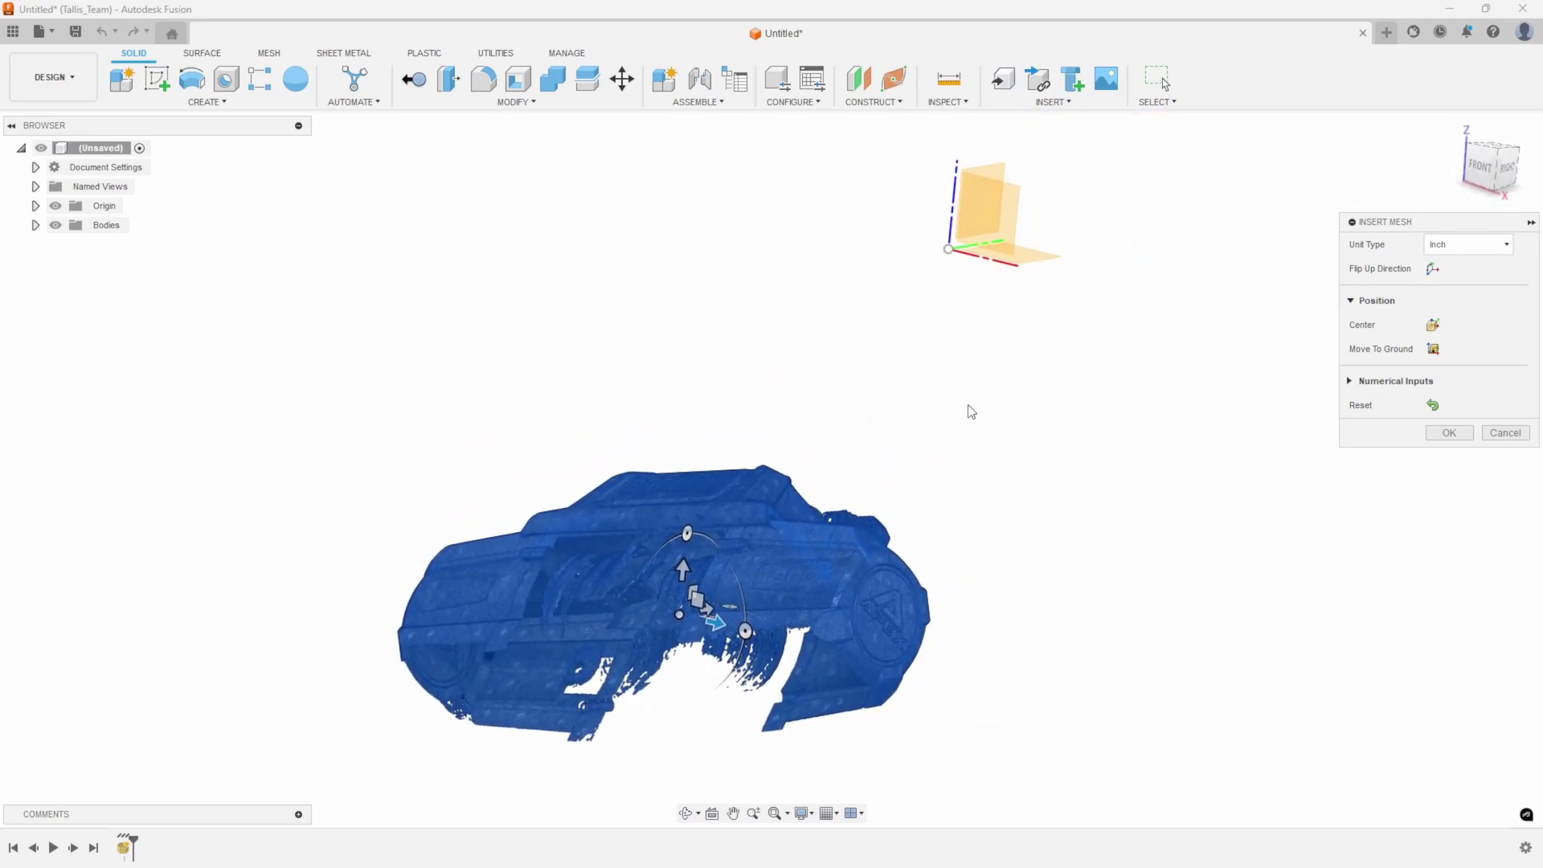
pyautogui.keyDown('shift'); pyautogui.moveTo(971, 412); pyautogui.dragTo(933, 378, button='middle'); pyautogui.keyUp('shift')
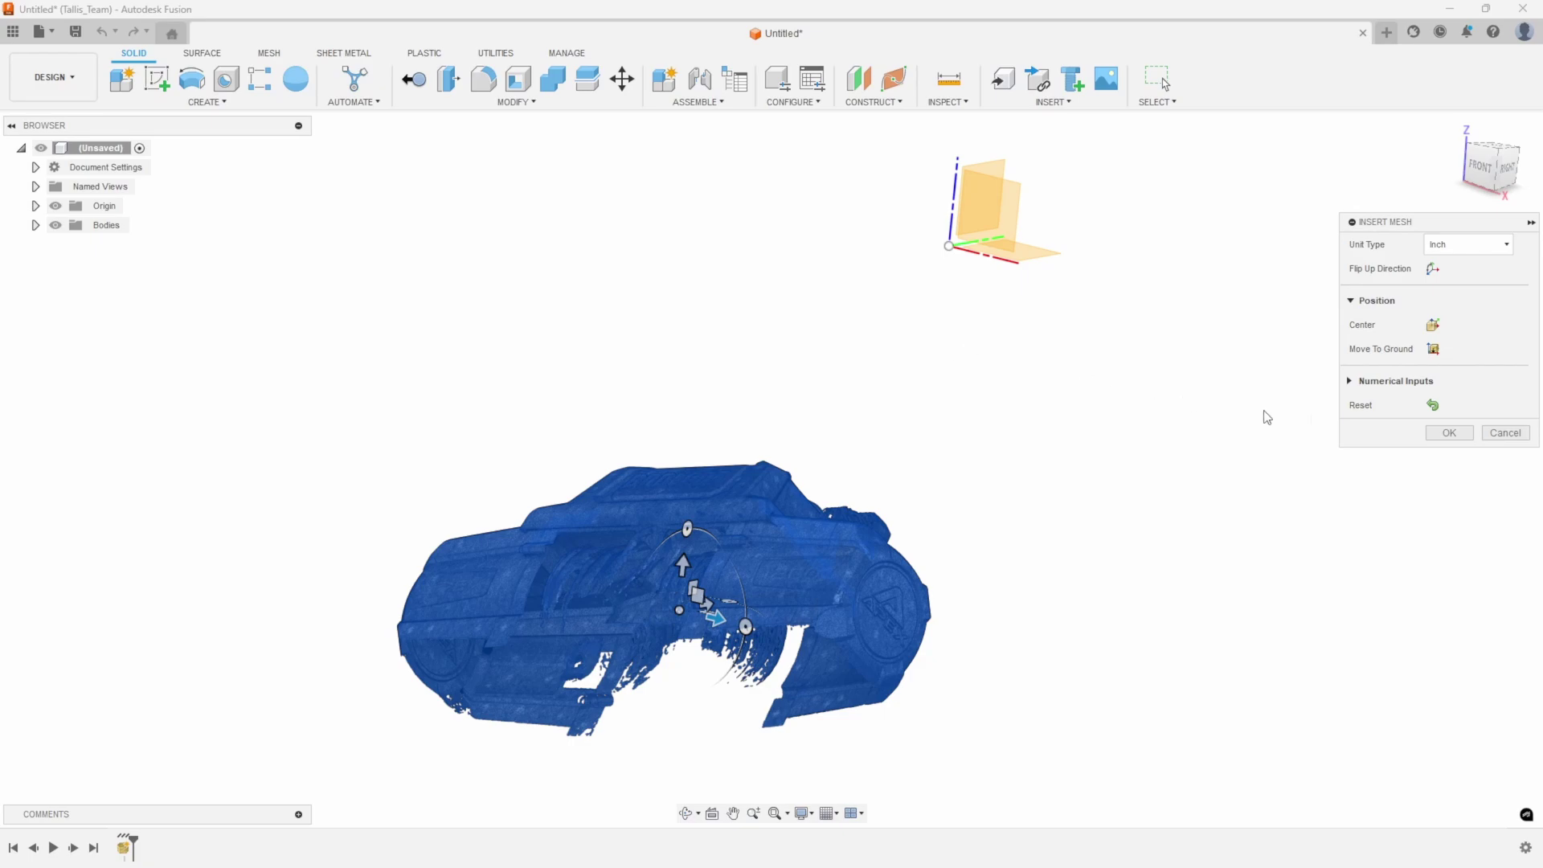
pyautogui.click(1448, 433)
# Start a Direct Edit session on the inserted winch mesh body.
pyautogui.keyDown('shift'); pyautogui.moveTo(1075, 448); pyautogui.dragTo(1013, 412, button='middle'); pyautogui.keyUp('shift')
pyautogui.keyDown('shift'); pyautogui.moveTo(965, 356); pyautogui.dragTo(842, 364, button='middle'); pyautogui.keyUp('shift')
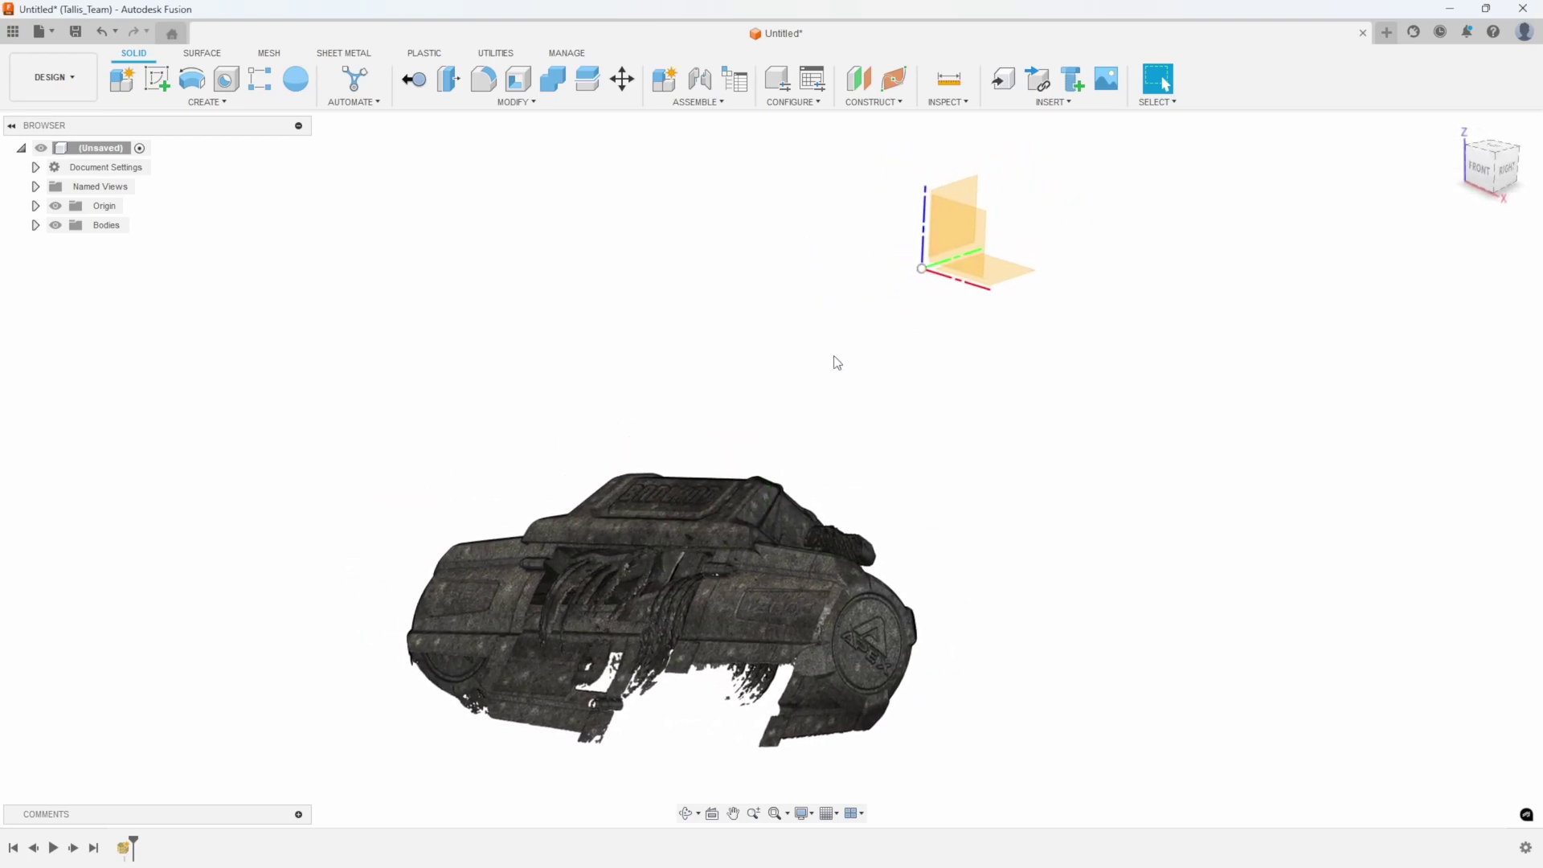
pyautogui.click(270, 53)
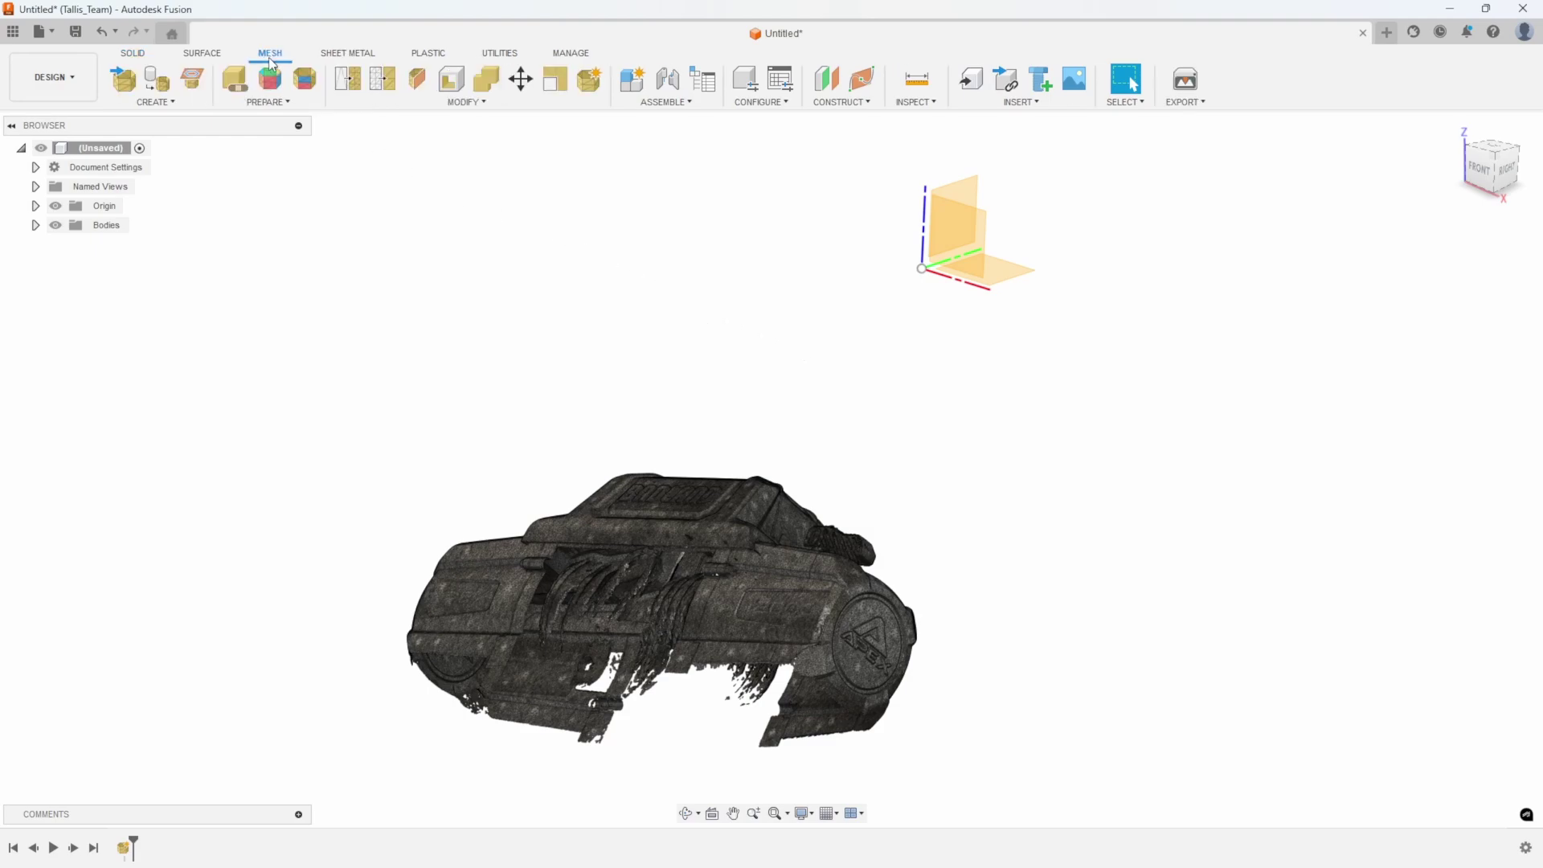
pyautogui.click(465, 102)
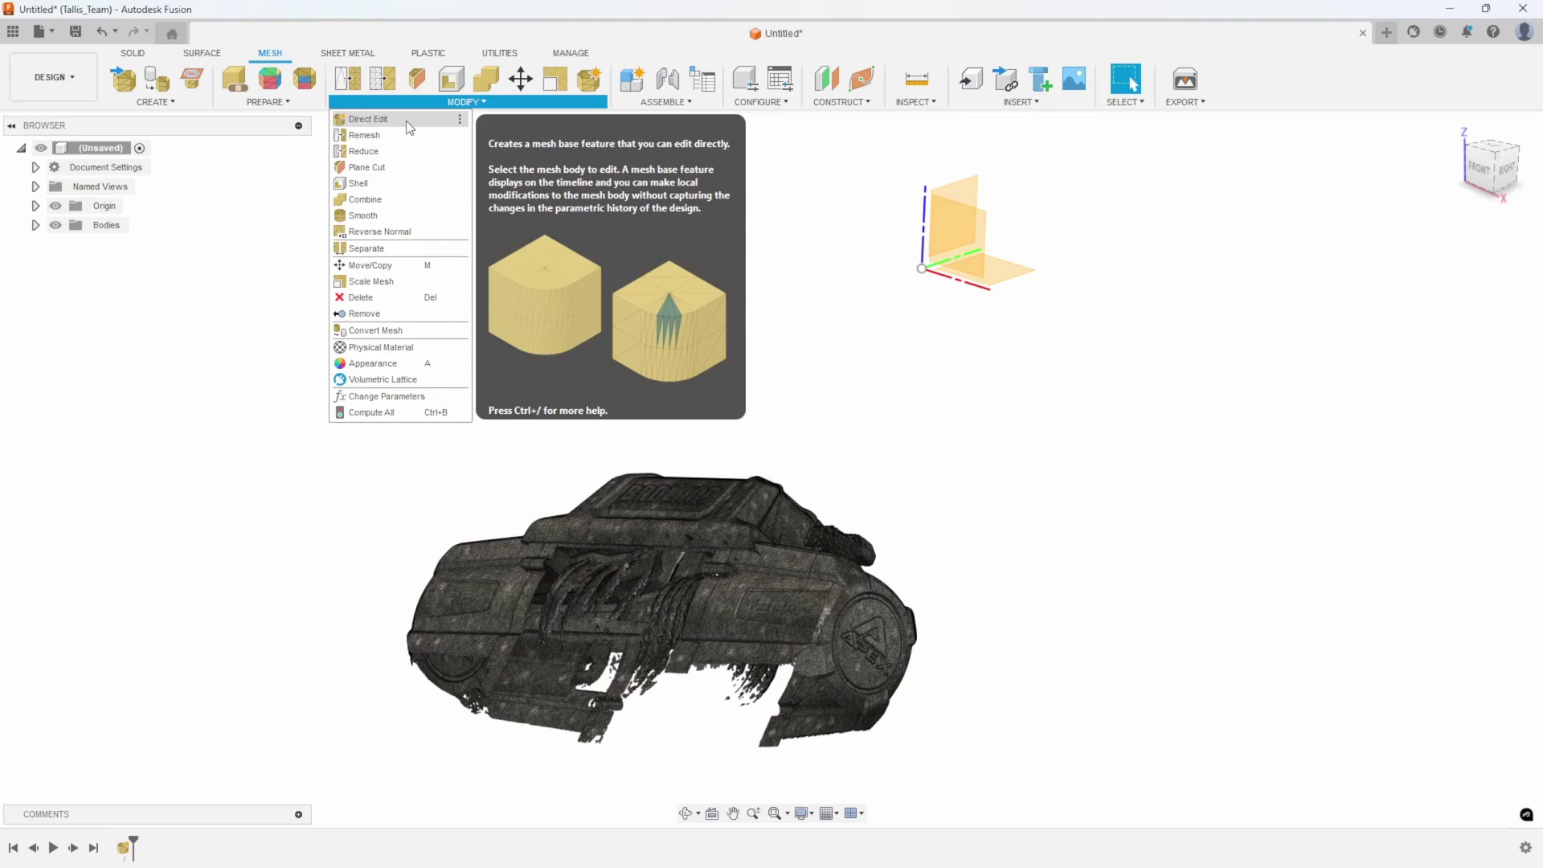
pyautogui.click(407, 121)
pyautogui.click(695, 516)
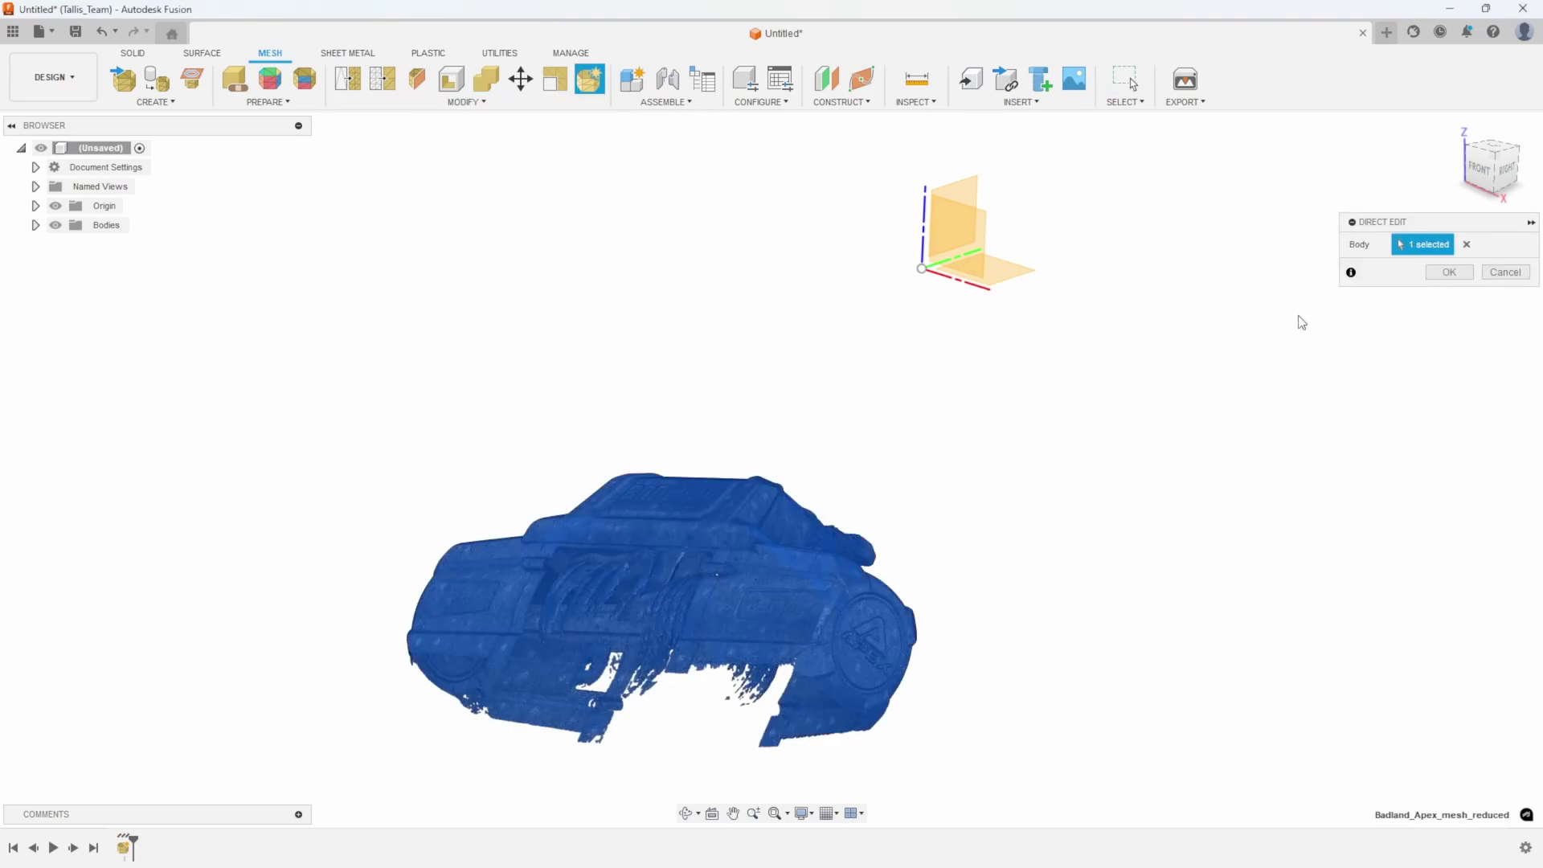
pyautogui.click(1447, 273)
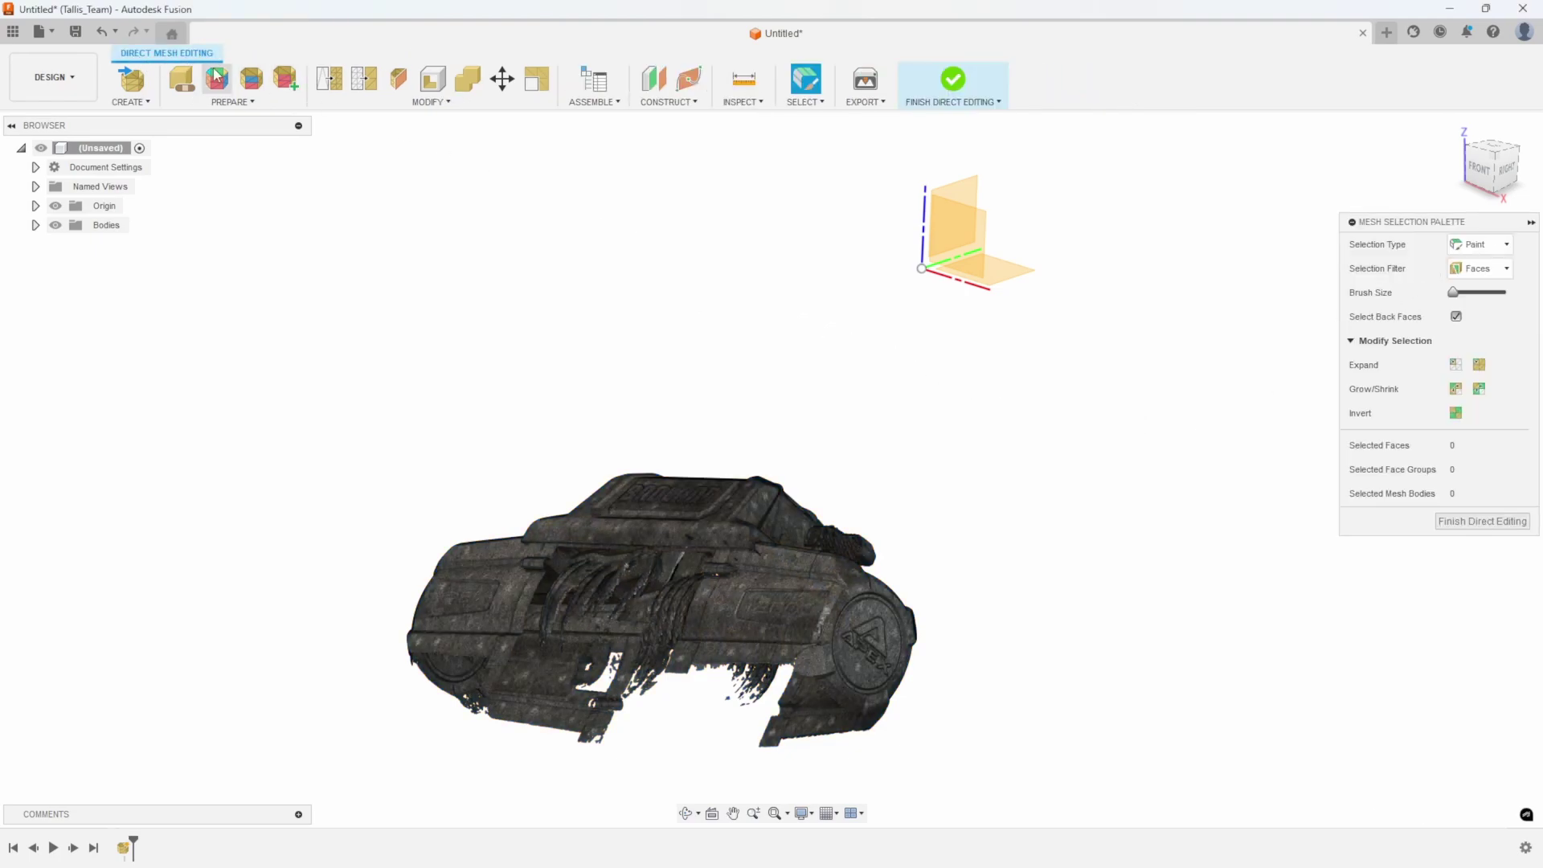
# Start Mesh Align and pick a flat mesh face beside the ribs on top of the BADLAND housing as the source.
pyautogui.click(425, 104)
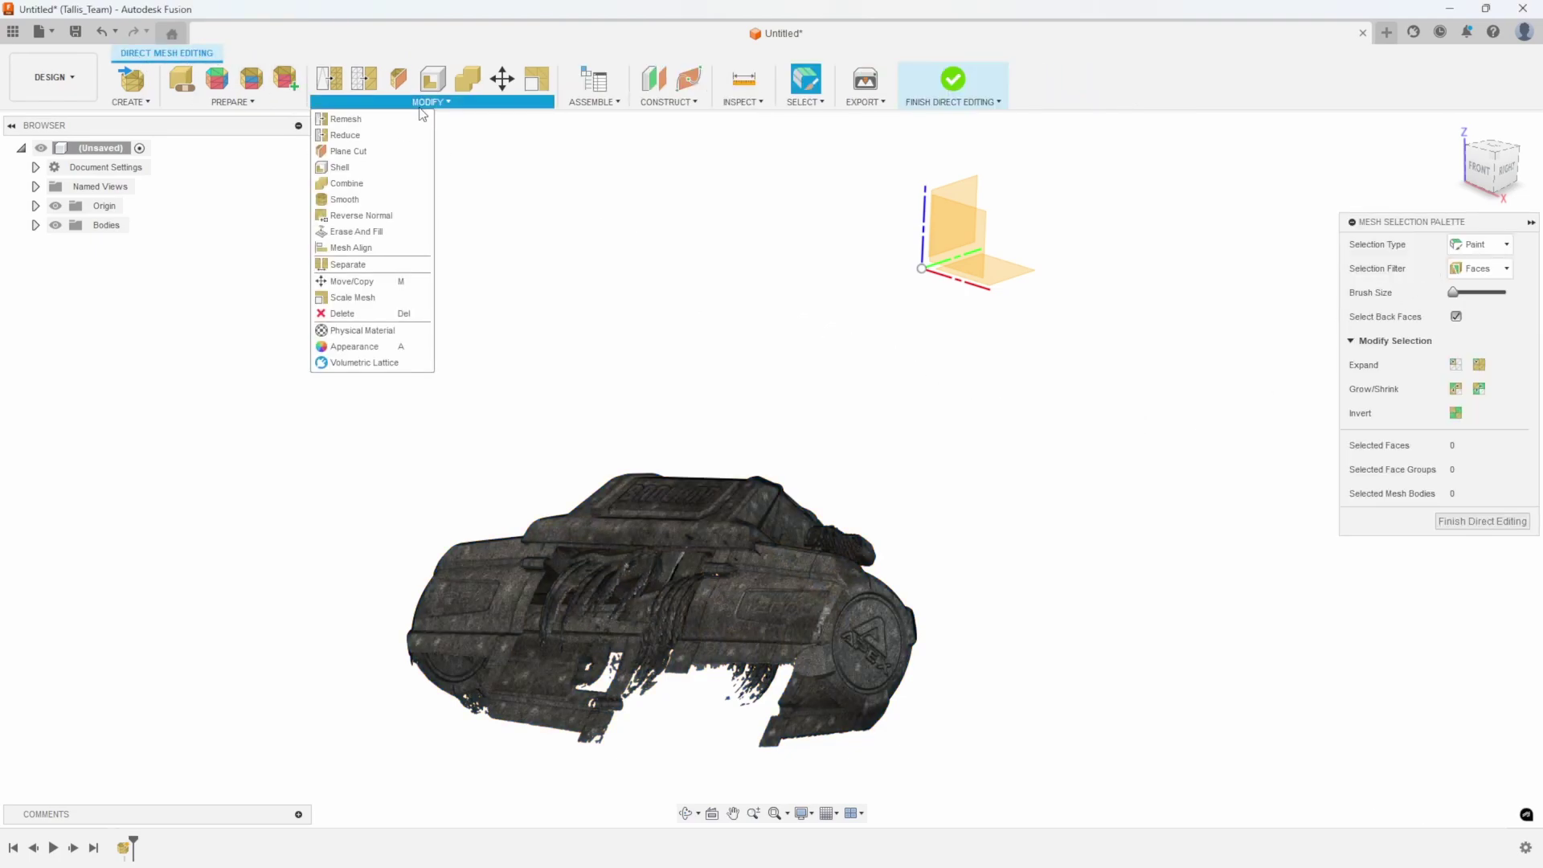
pyautogui.click(385, 254)
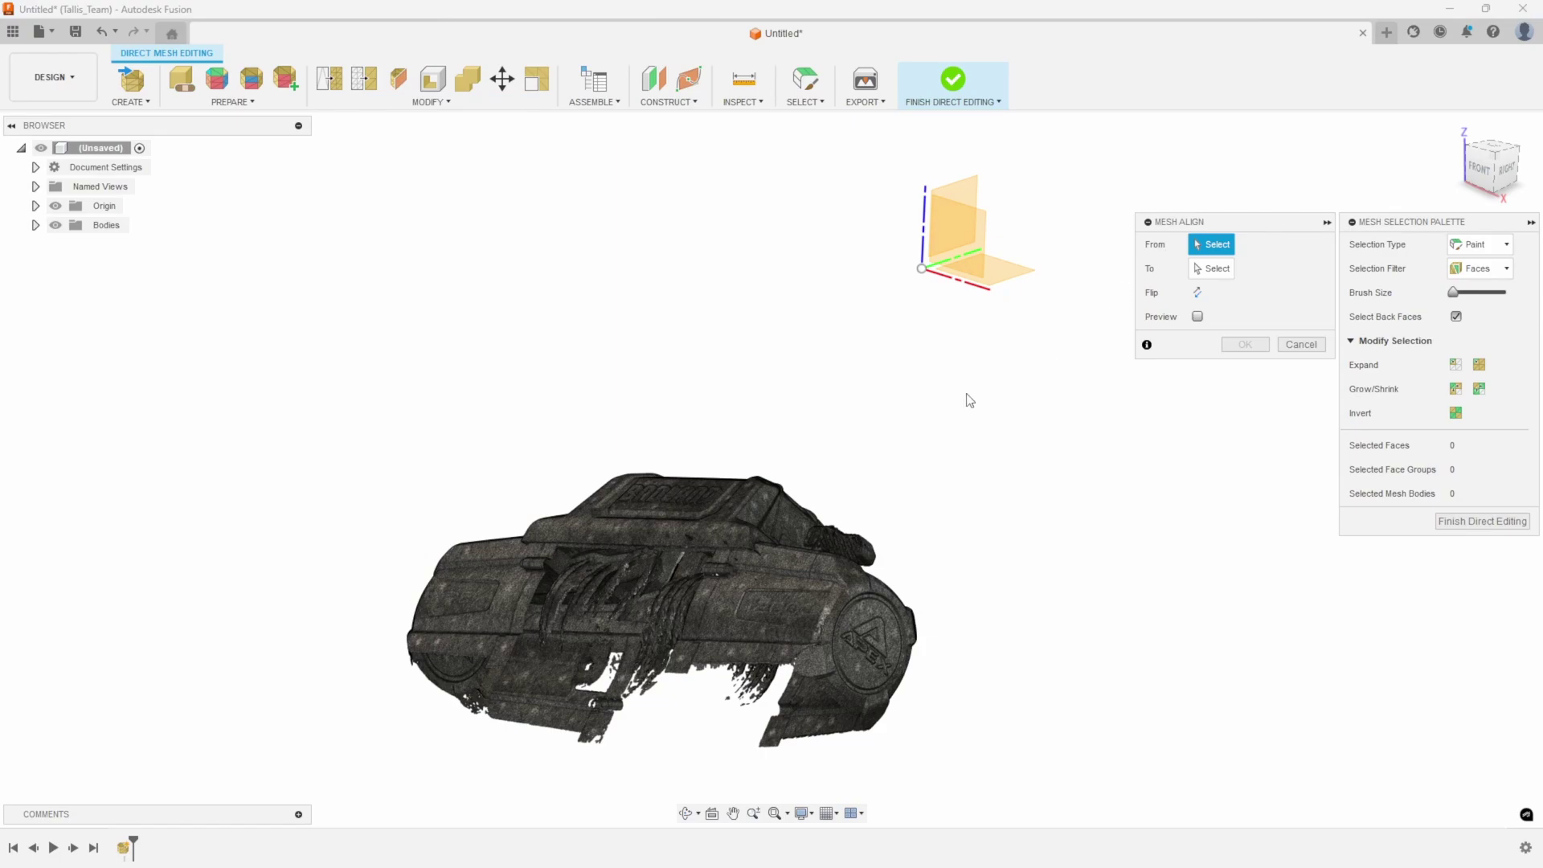
pyautogui.keyDown('shift'); pyautogui.moveTo(896, 433); pyautogui.dragTo(783, 432, button='middle'); pyautogui.keyUp('shift')
pyautogui.scroll(5, 784, 432)
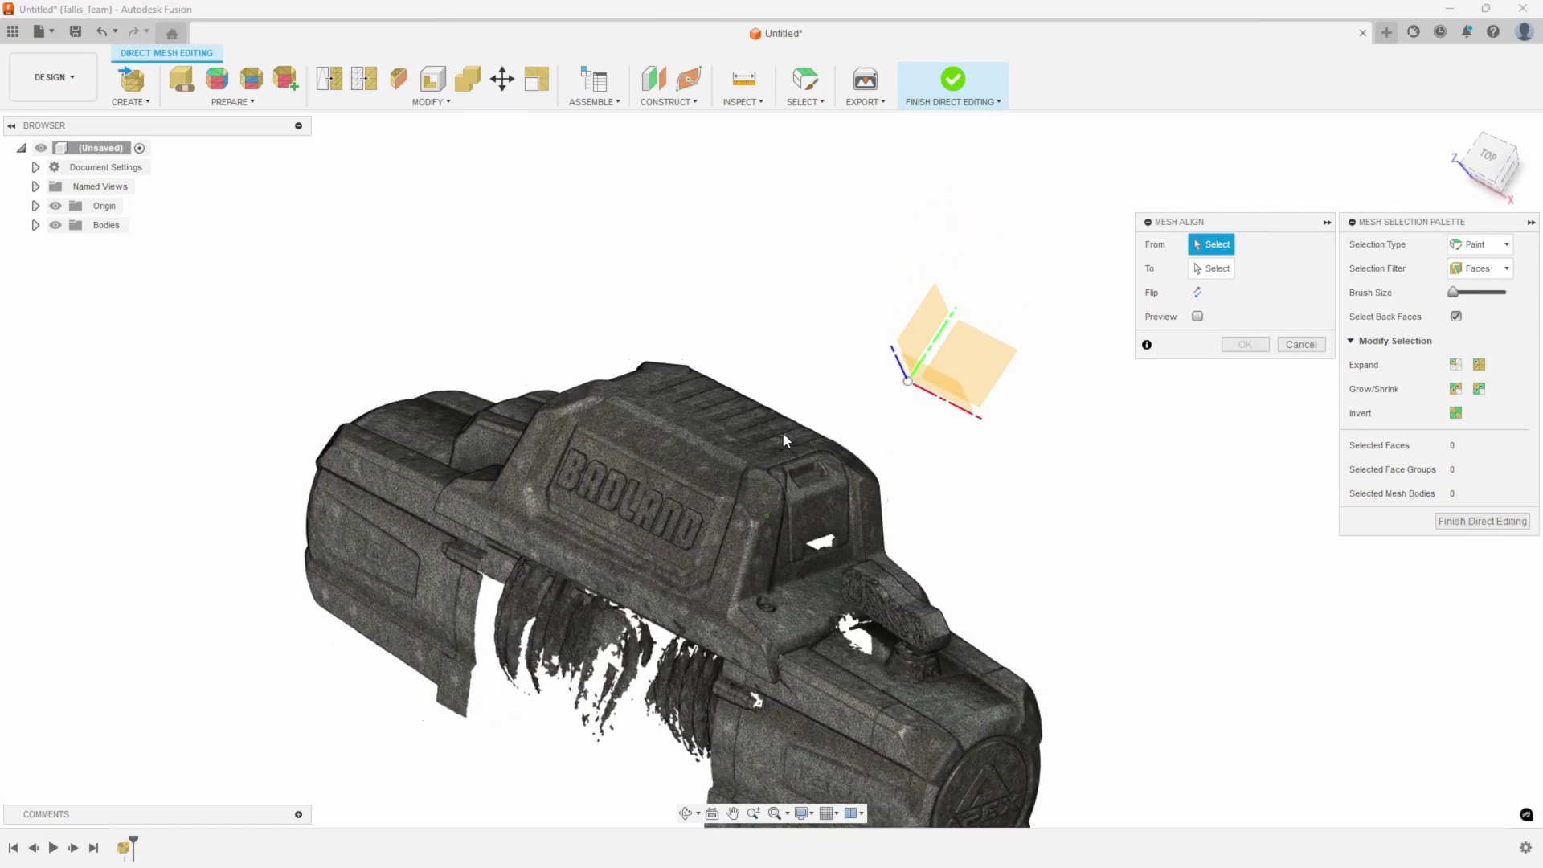
pyautogui.scroll(10, 723, 386)
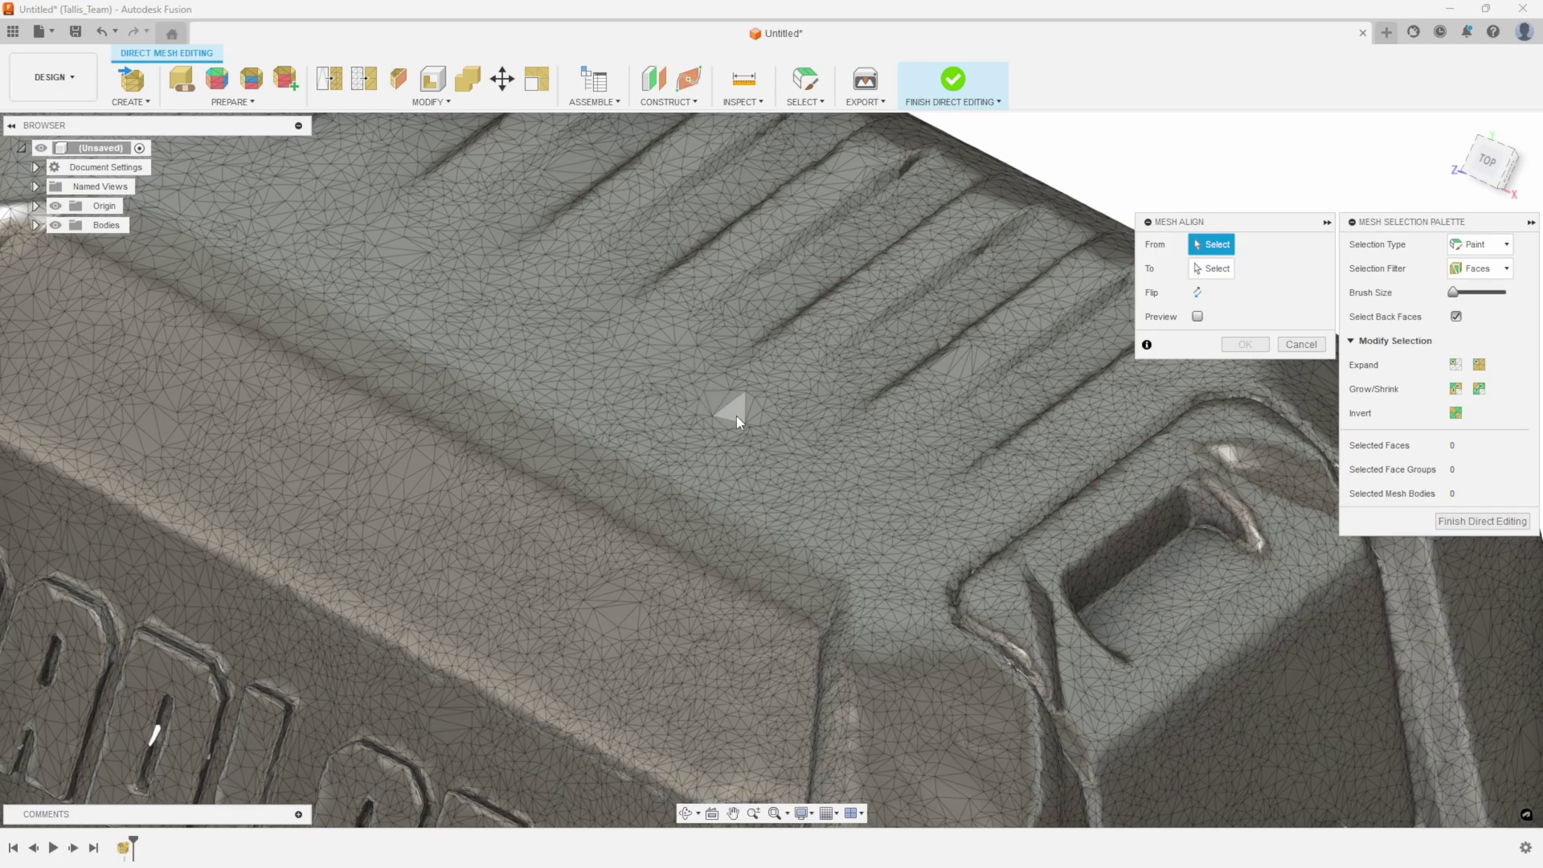
pyautogui.scroll(-15, 736, 416)
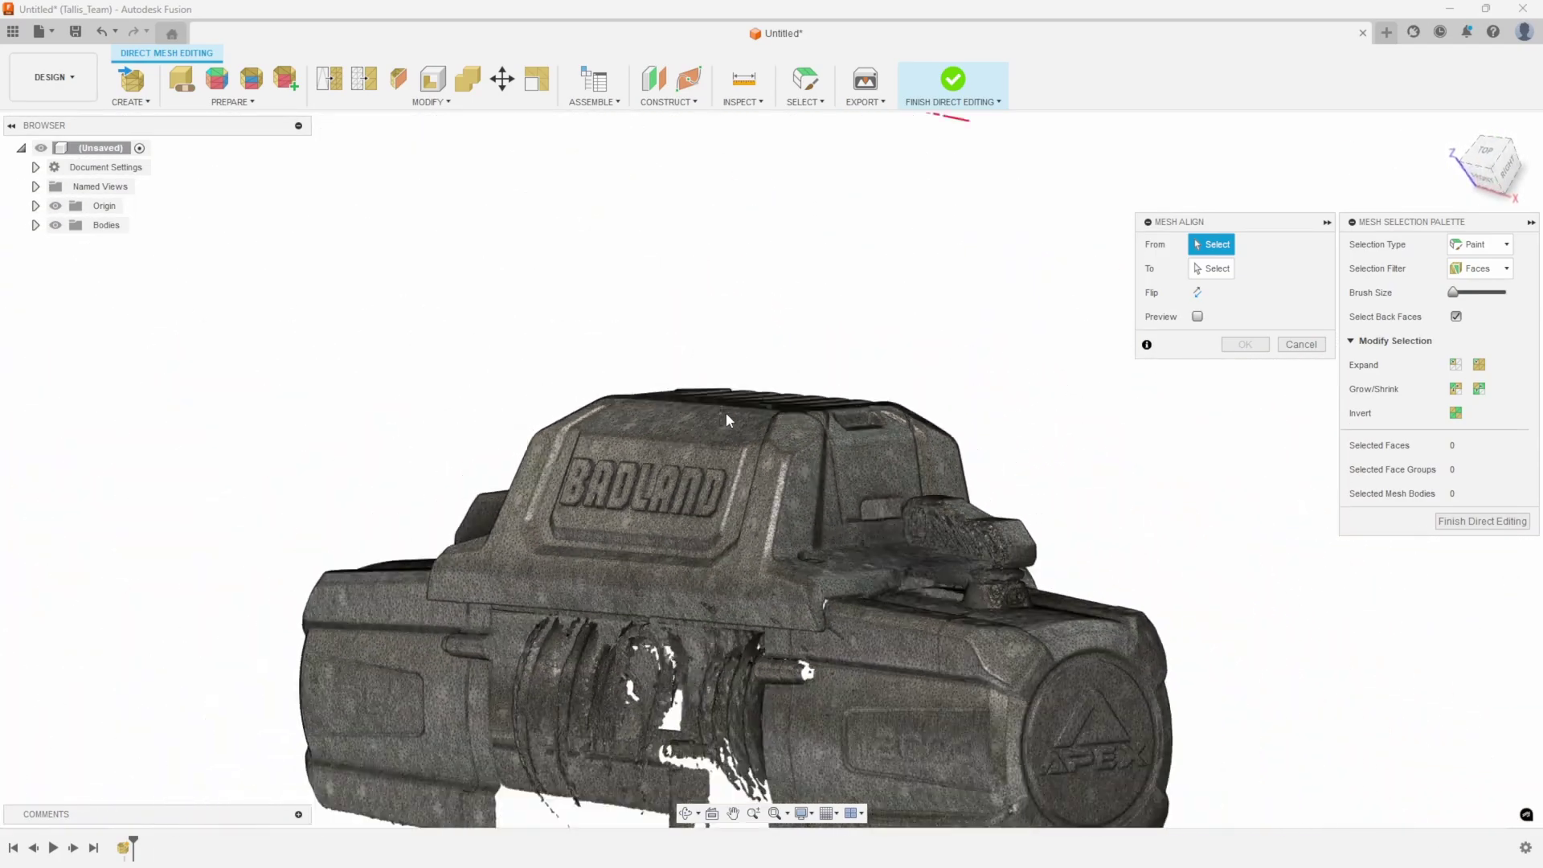
pyautogui.scroll(-4, 723, 415)
pyautogui.keyDown('shift'); pyautogui.moveTo(726, 418); pyautogui.dragTo(968, 261, button='middle'); pyautogui.keyUp('shift')
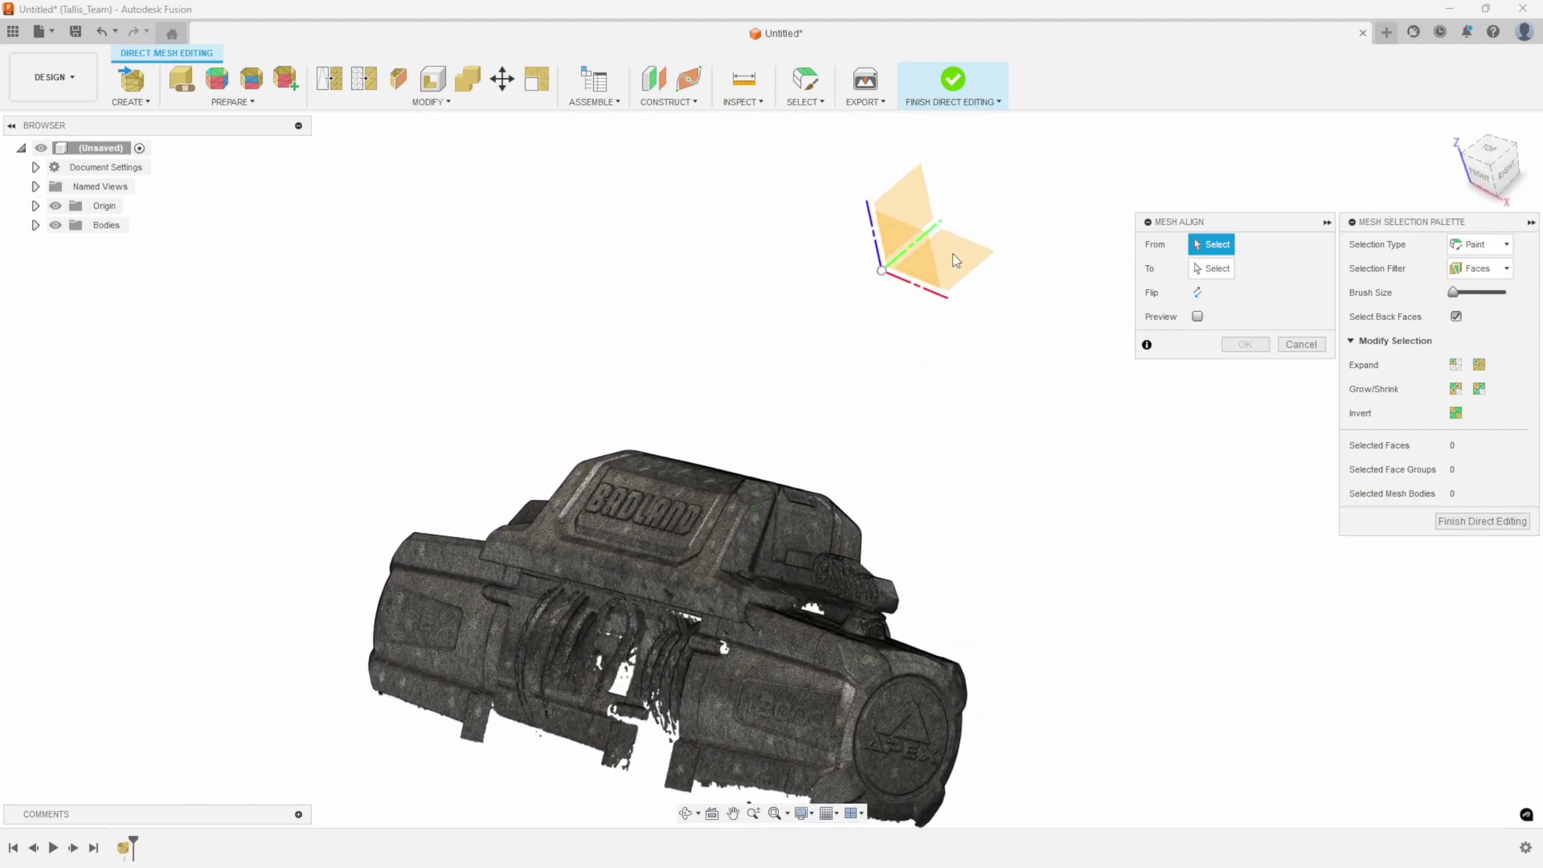
pyautogui.keyDown('shift'); pyautogui.moveTo(852, 438); pyautogui.dragTo(768, 523, button='middle'); pyautogui.keyUp('shift')
pyautogui.scroll(5, 755, 446)
pyautogui.scroll(5, 755, 447)
pyautogui.scroll(5, 768, 522)
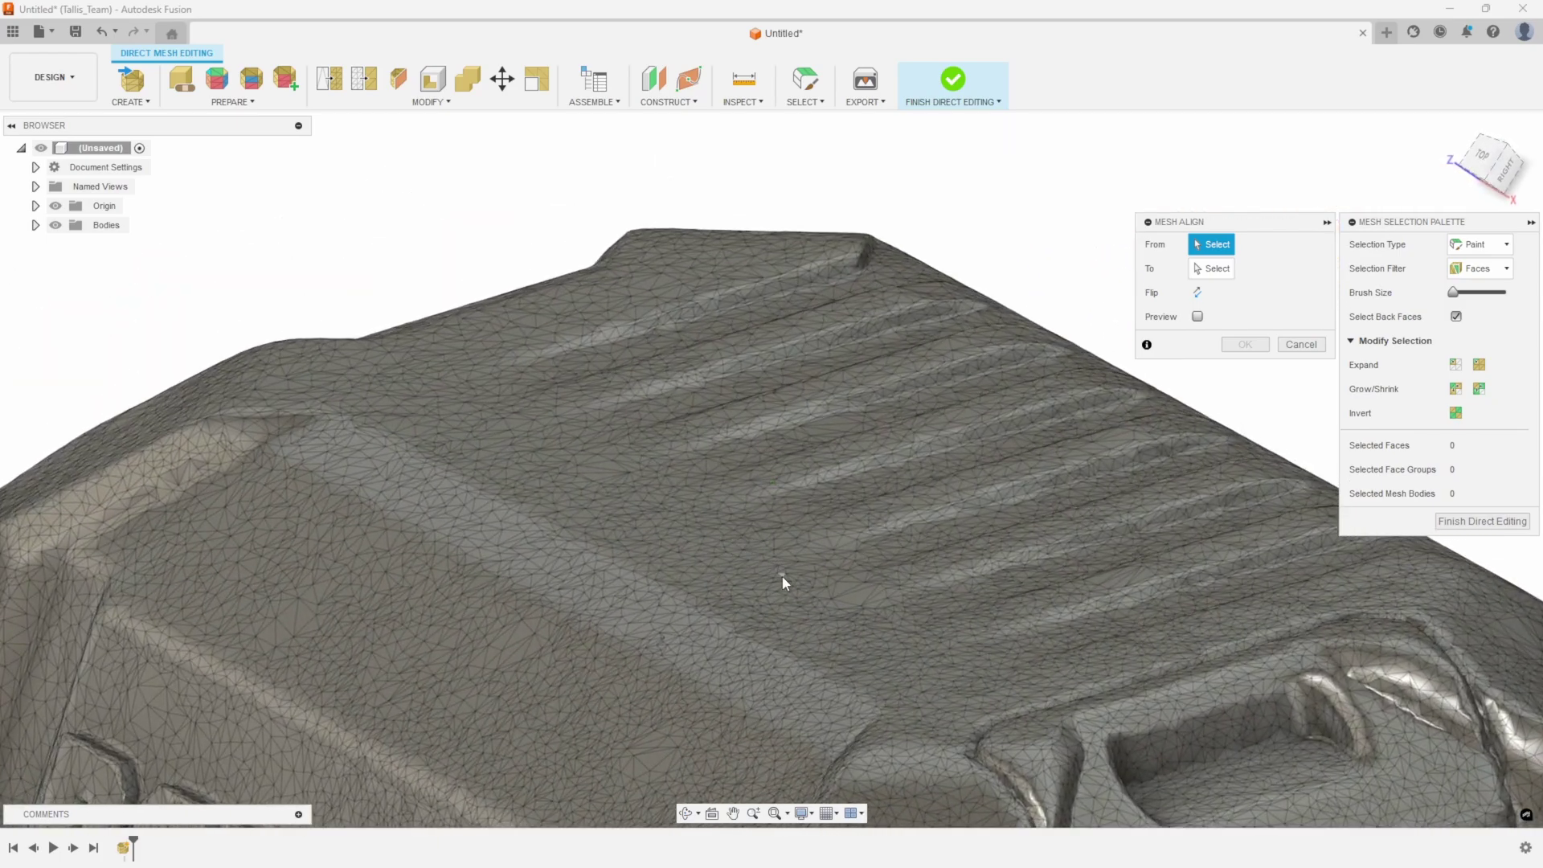
pyautogui.scroll(3, 836, 603)
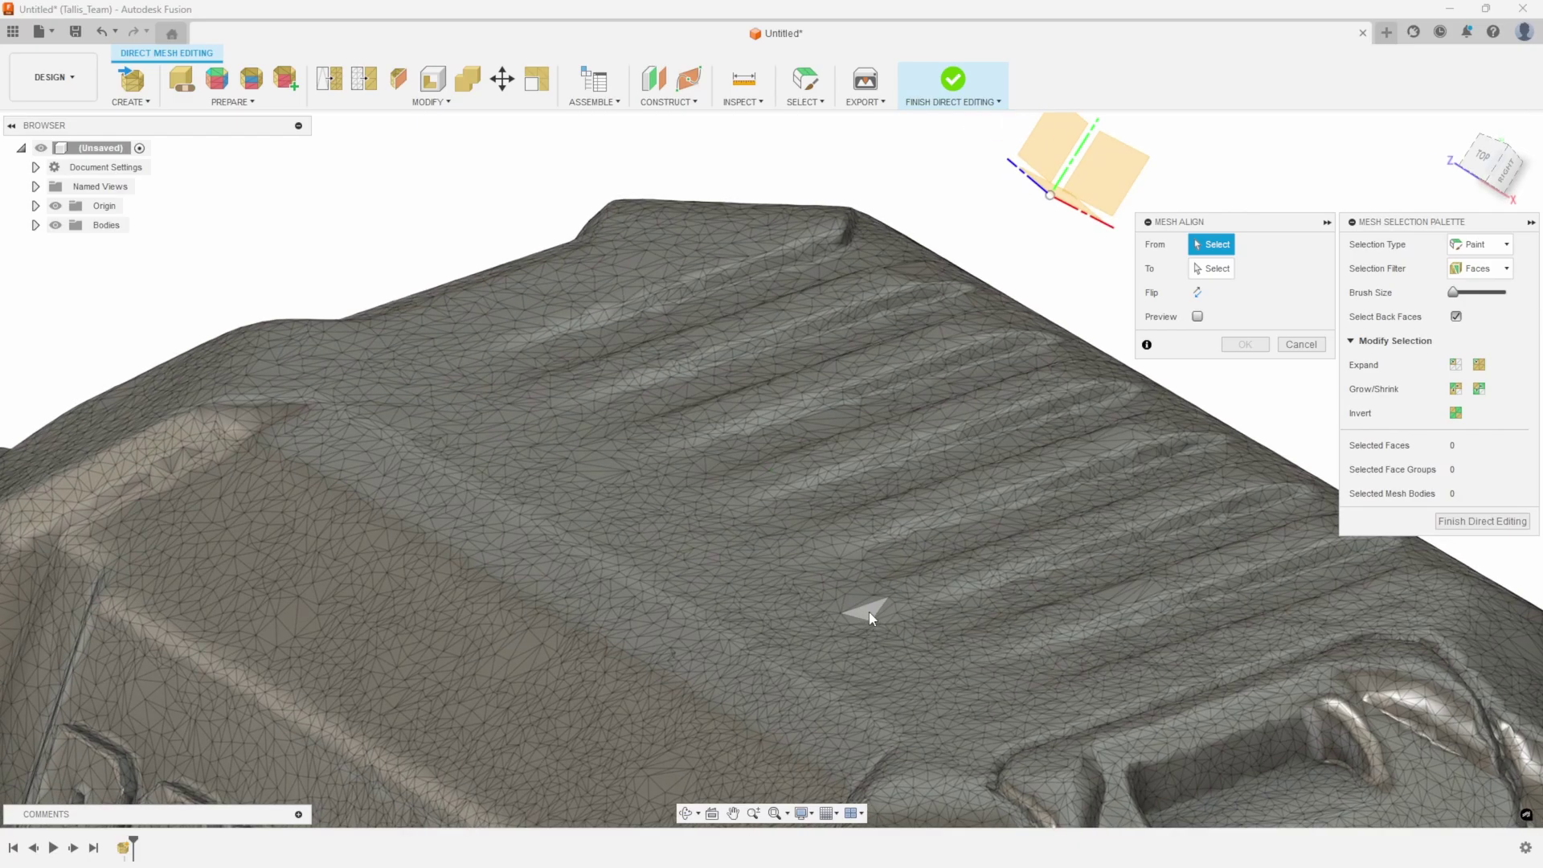
pyautogui.click(866, 612)
# Align the picked top face to the horizontal XY origin plane, previewing the result before applying it.
pyautogui.scroll(-3, 964, 687)
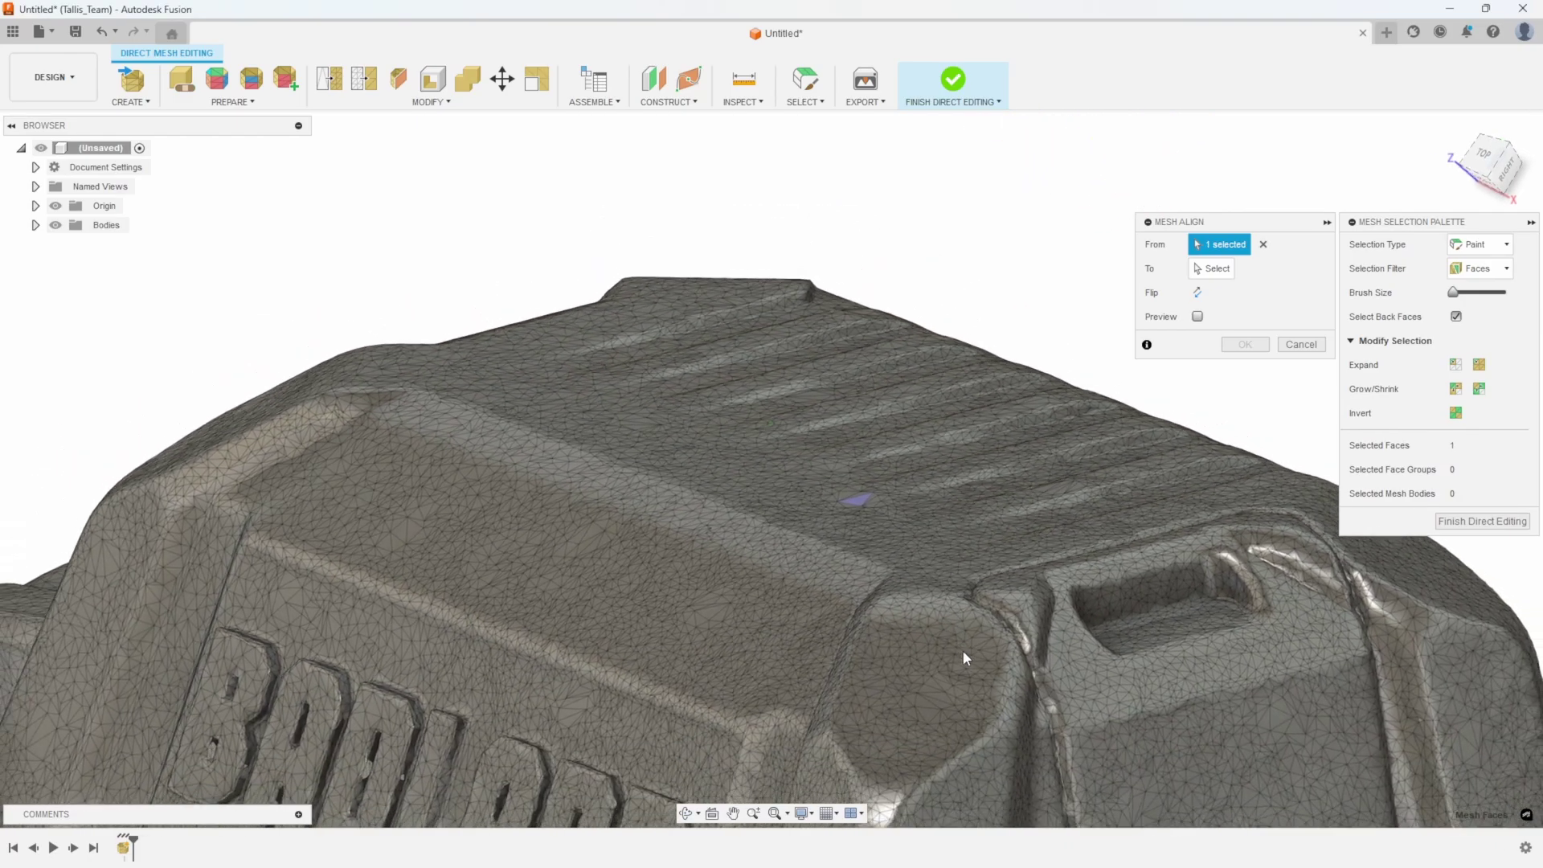
pyautogui.scroll(-5, 965, 659)
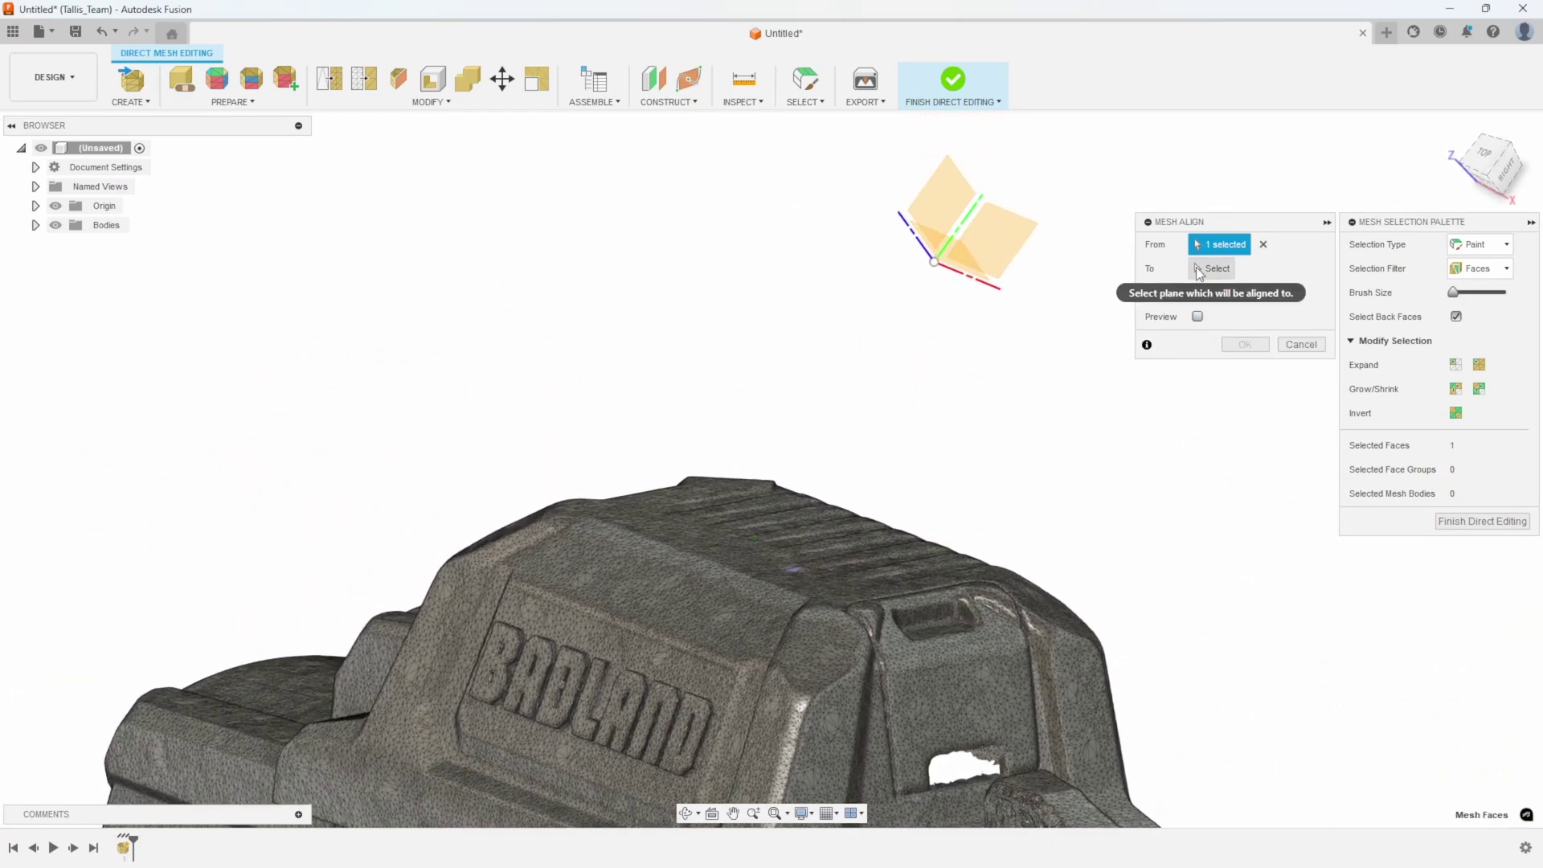
pyautogui.click(1207, 268)
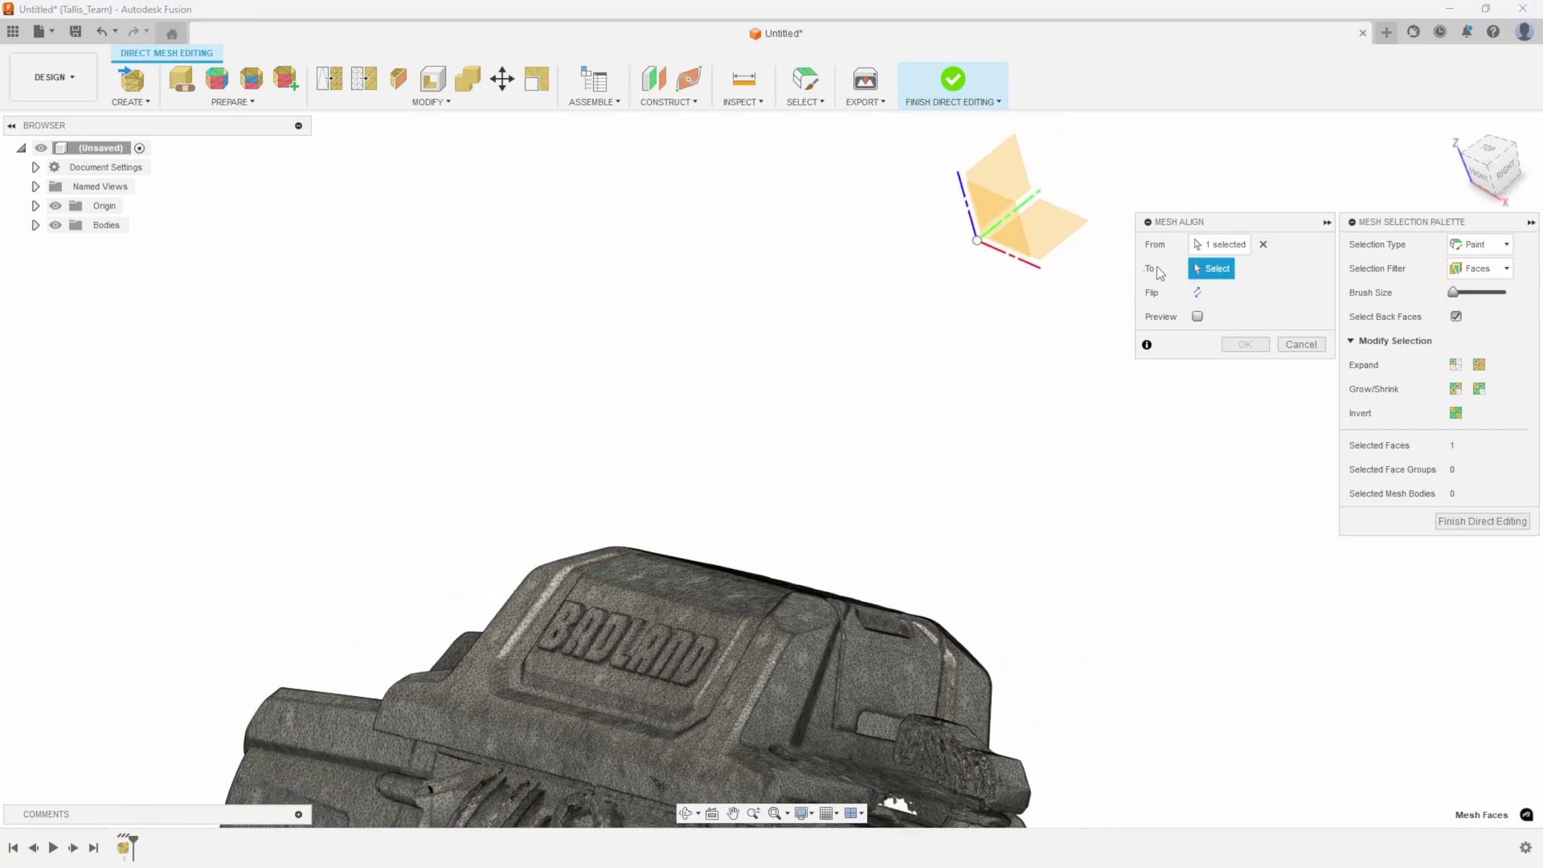
pyautogui.keyDown('shift'); pyautogui.moveTo(1066, 243); pyautogui.dragTo(1326, 196, button='middle'); pyautogui.keyUp('shift')
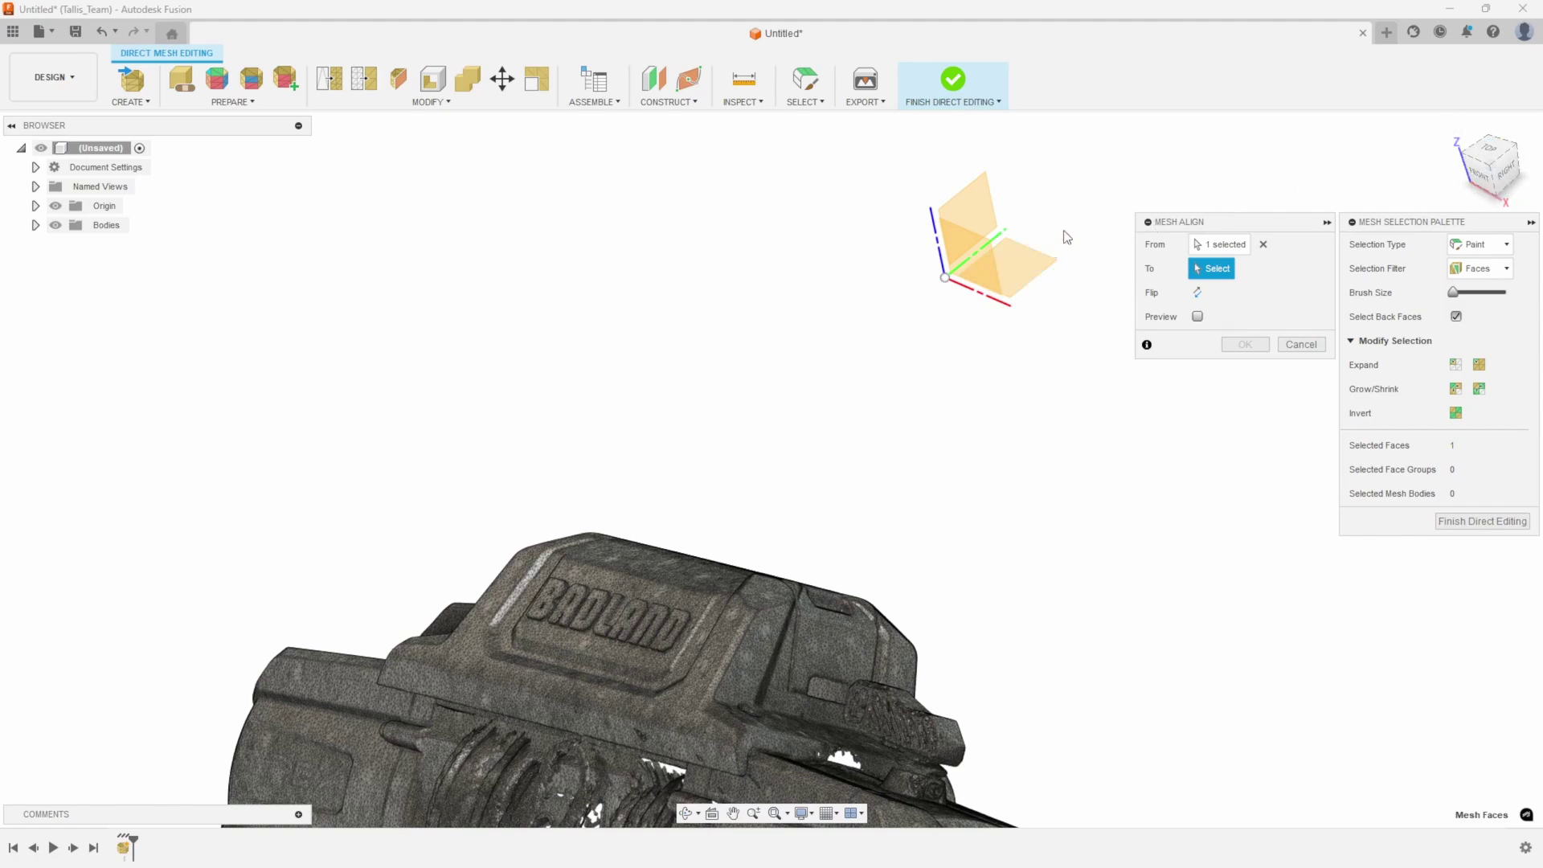
pyautogui.click(1034, 262)
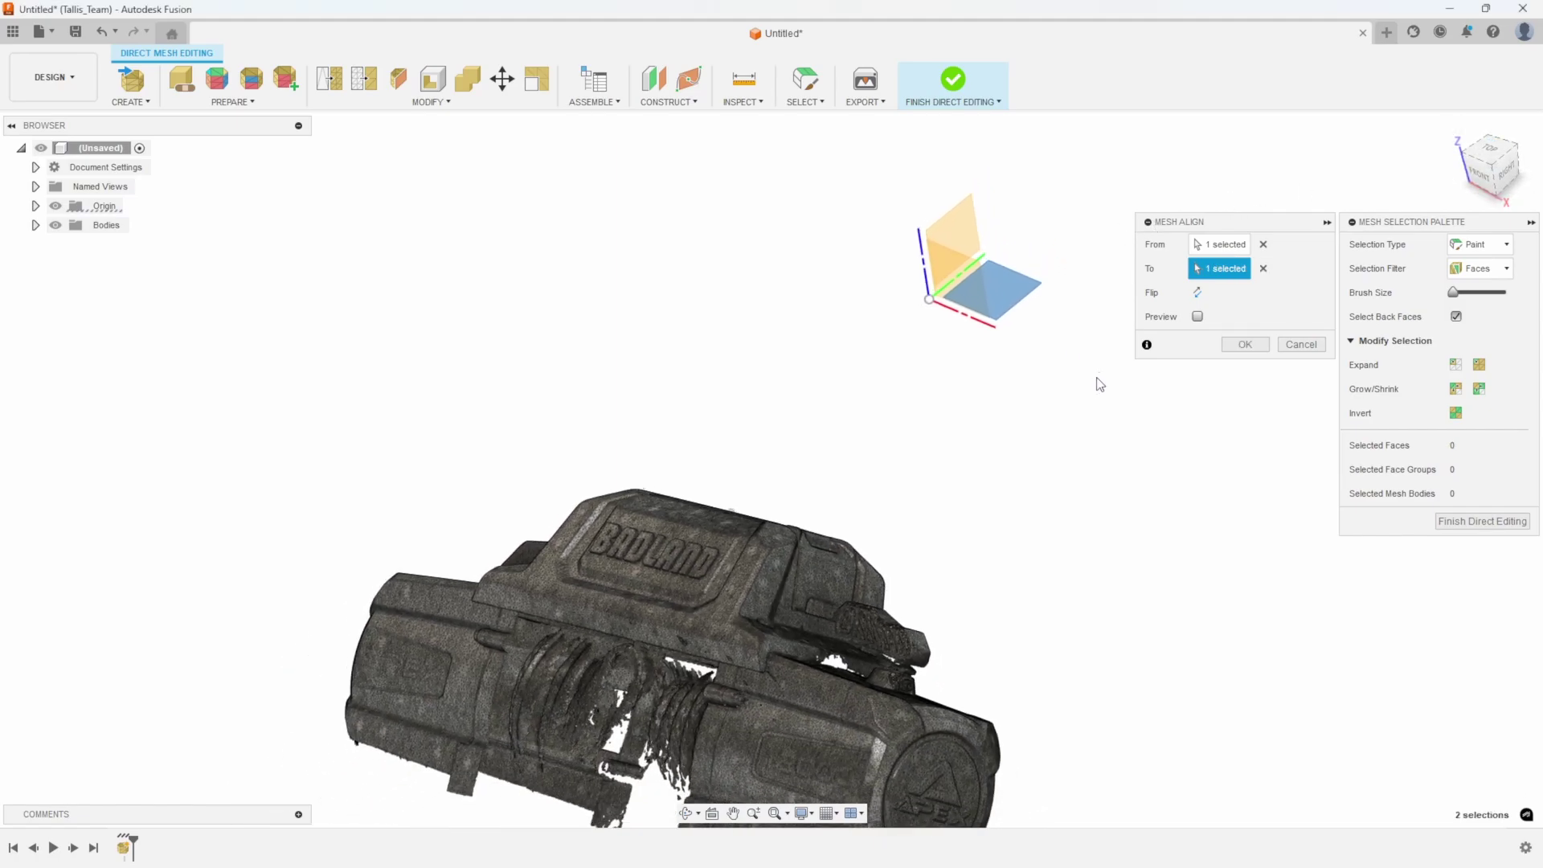
pyautogui.click(1197, 317)
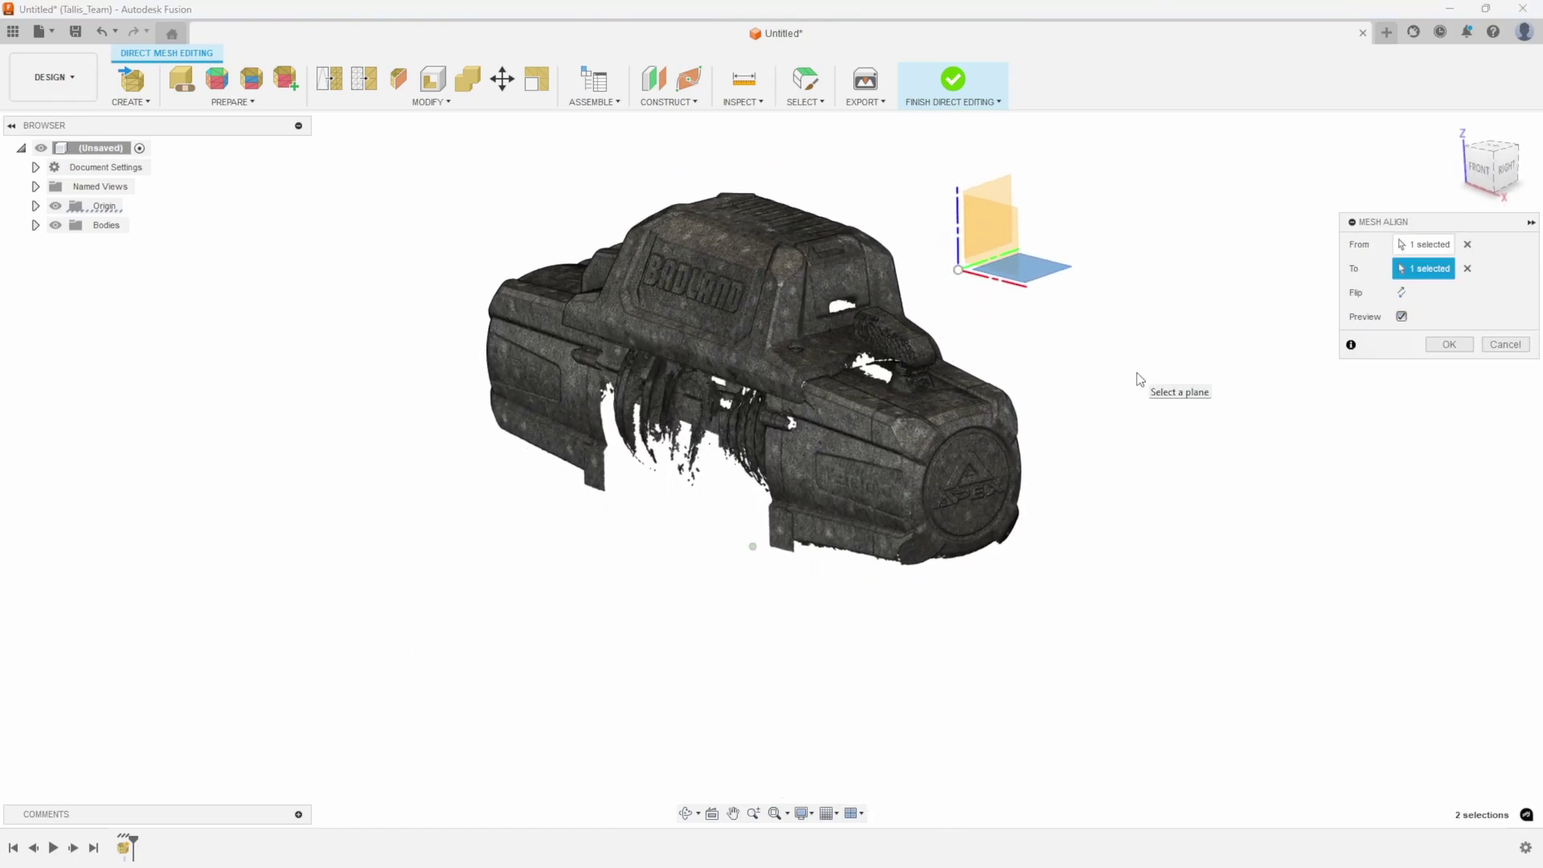
pyautogui.scroll(3, 782, 358)
pyautogui.scroll(2, 727, 327)
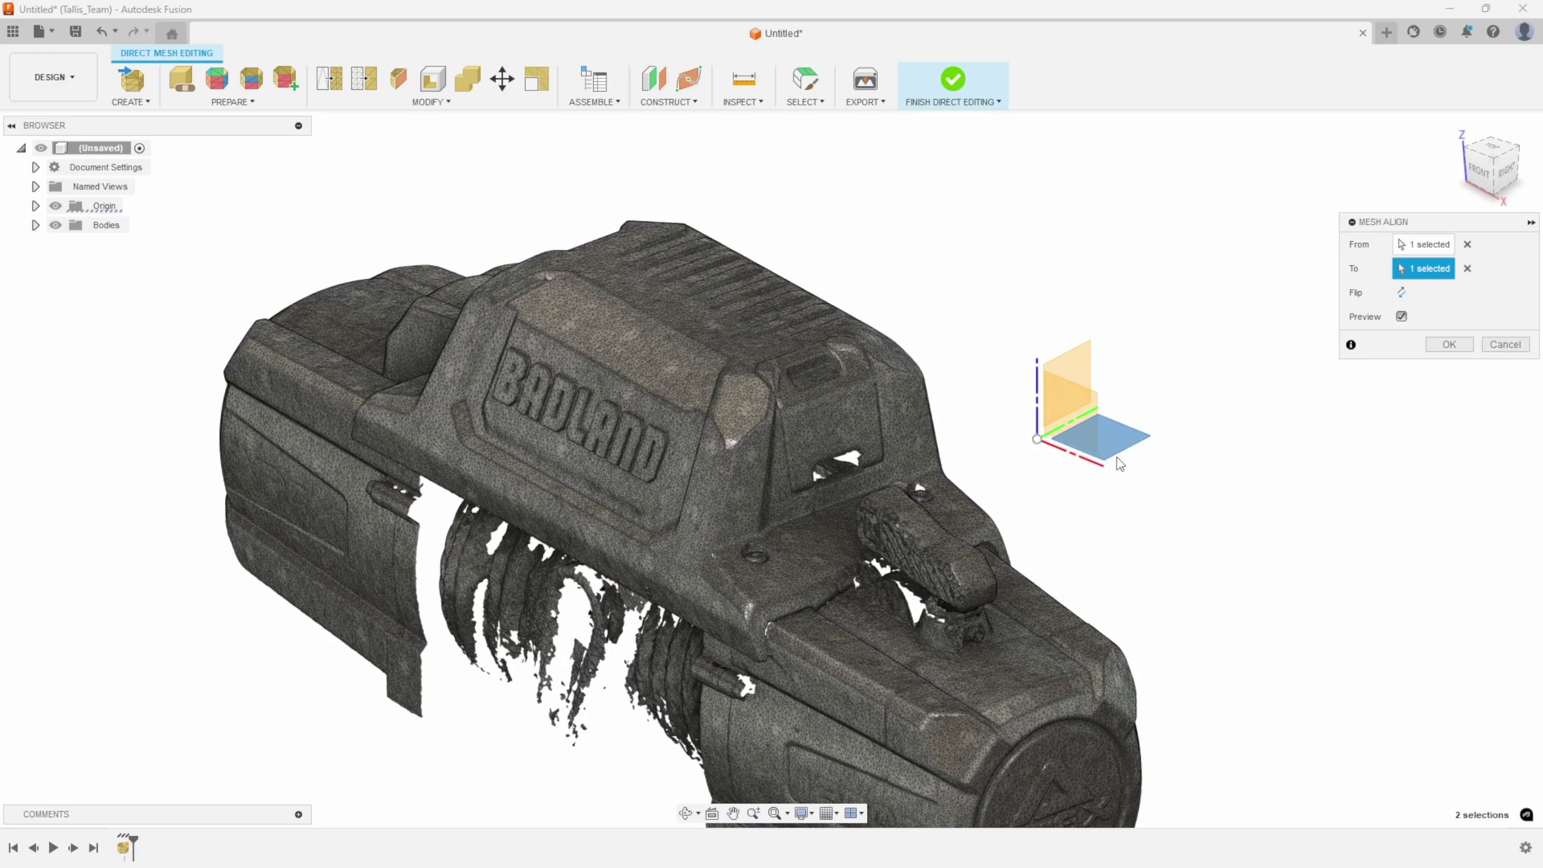
pyautogui.scroll(-4, 1143, 456)
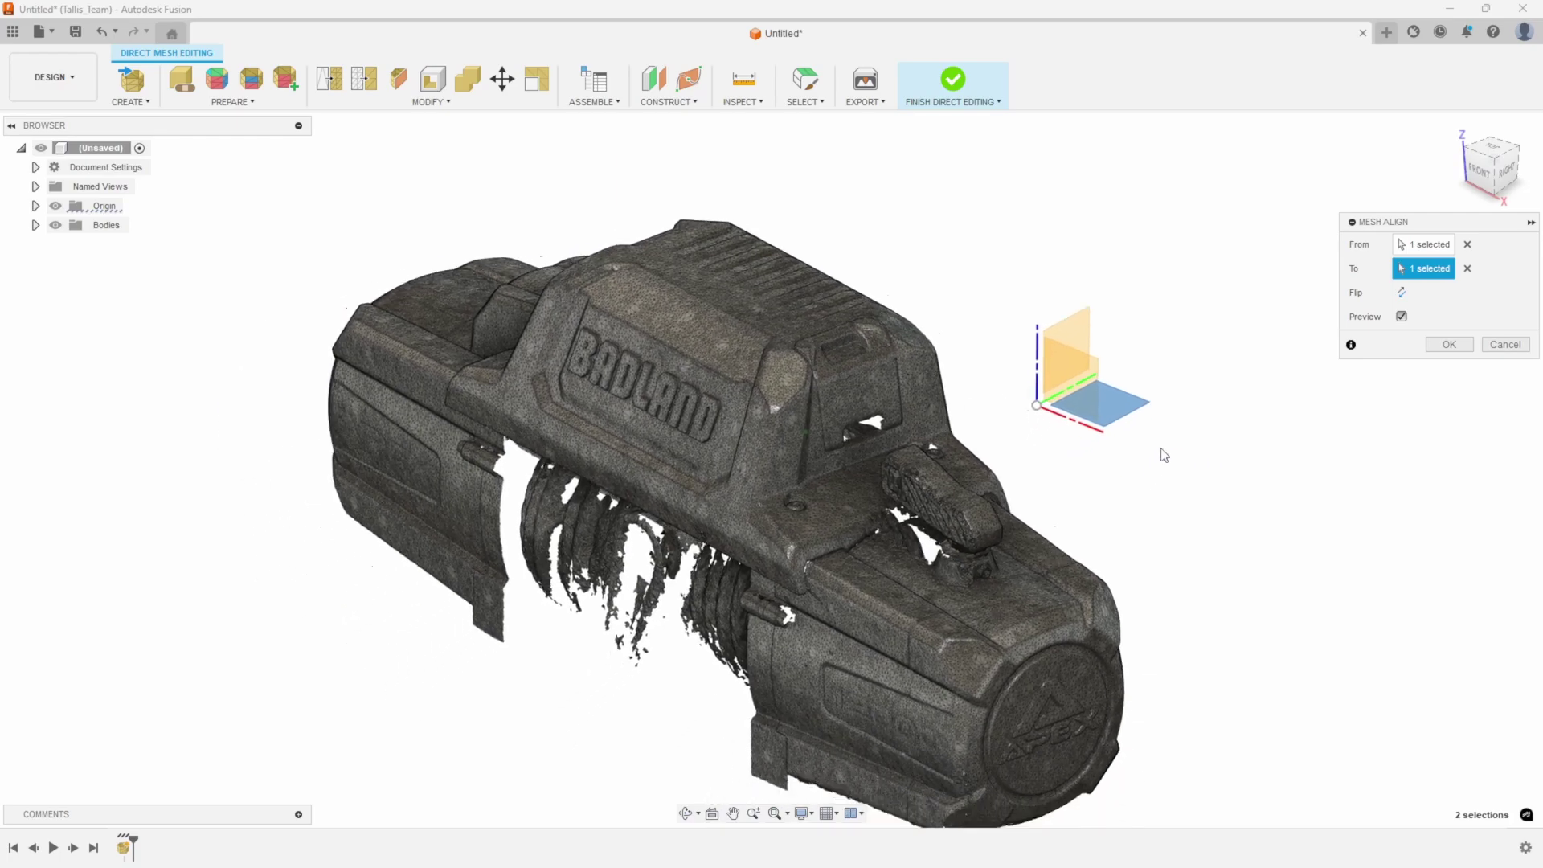
pyautogui.click(1447, 344)
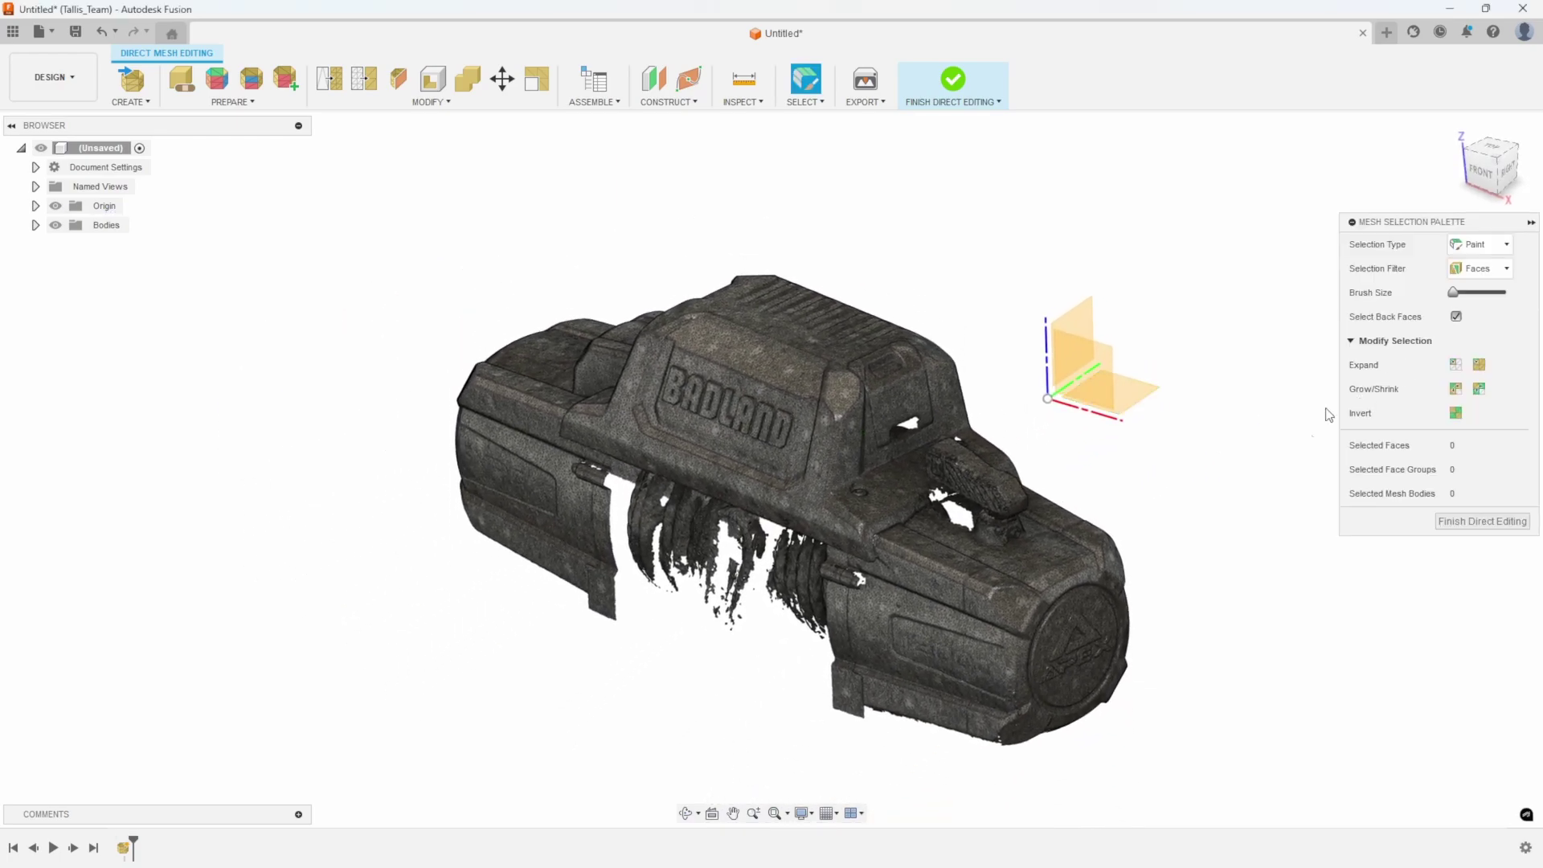
# Start Mesh Align again and pick a flat mesh face on the round APEX end cap as the source.
pyautogui.keyDown('shift'); pyautogui.moveTo(1131, 513); pyautogui.dragTo(837, 432, button='middle'); pyautogui.keyUp('shift')
pyautogui.keyDown('shift'); pyautogui.moveTo(890, 475); pyautogui.dragTo(734, 317, button='middle'); pyautogui.keyUp('shift')
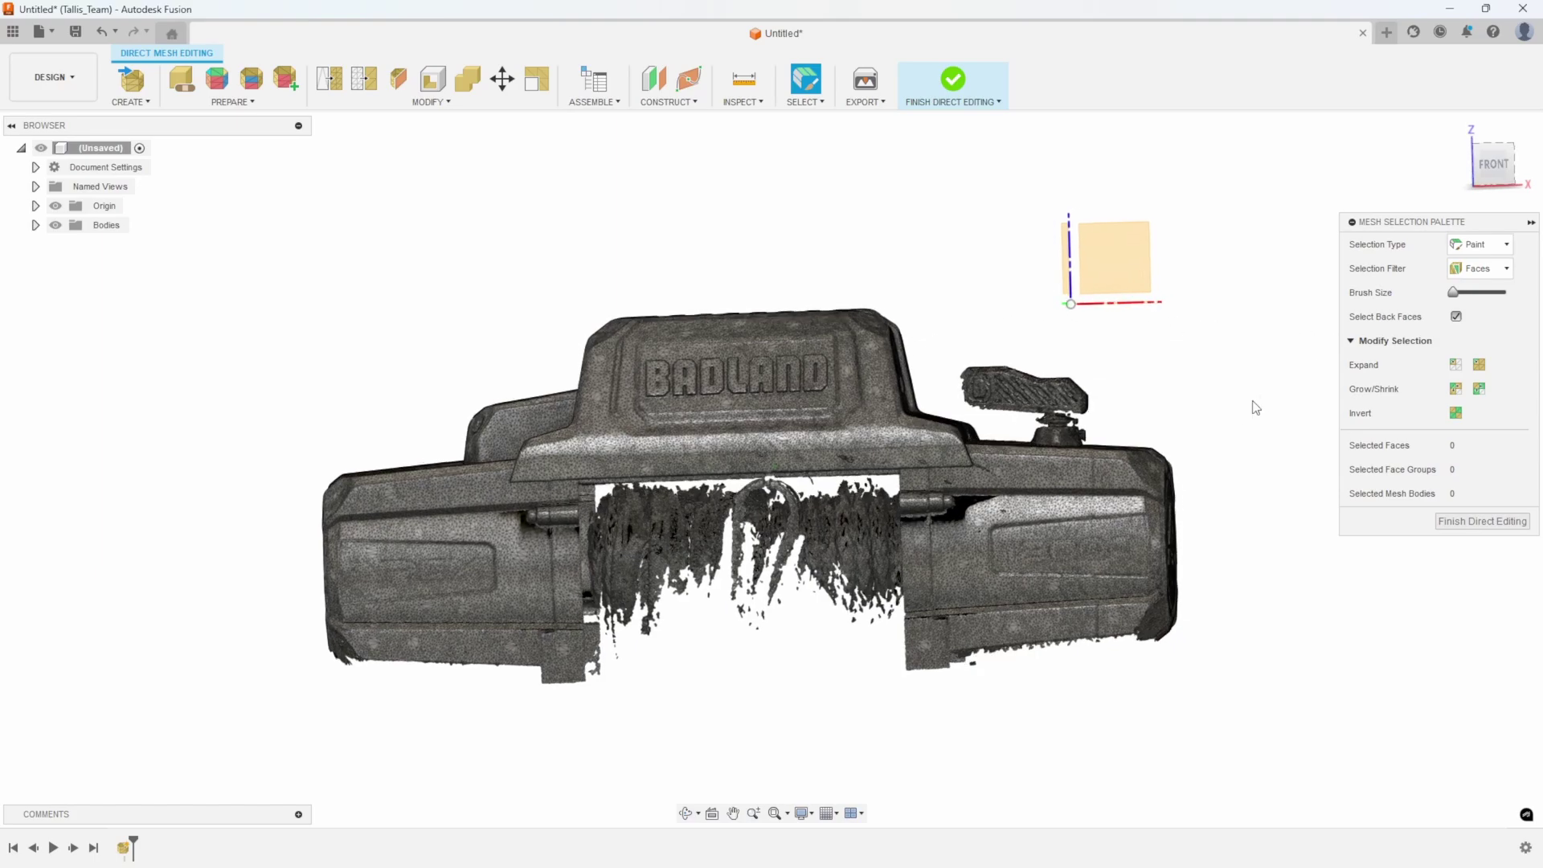
pyautogui.click(419, 110)
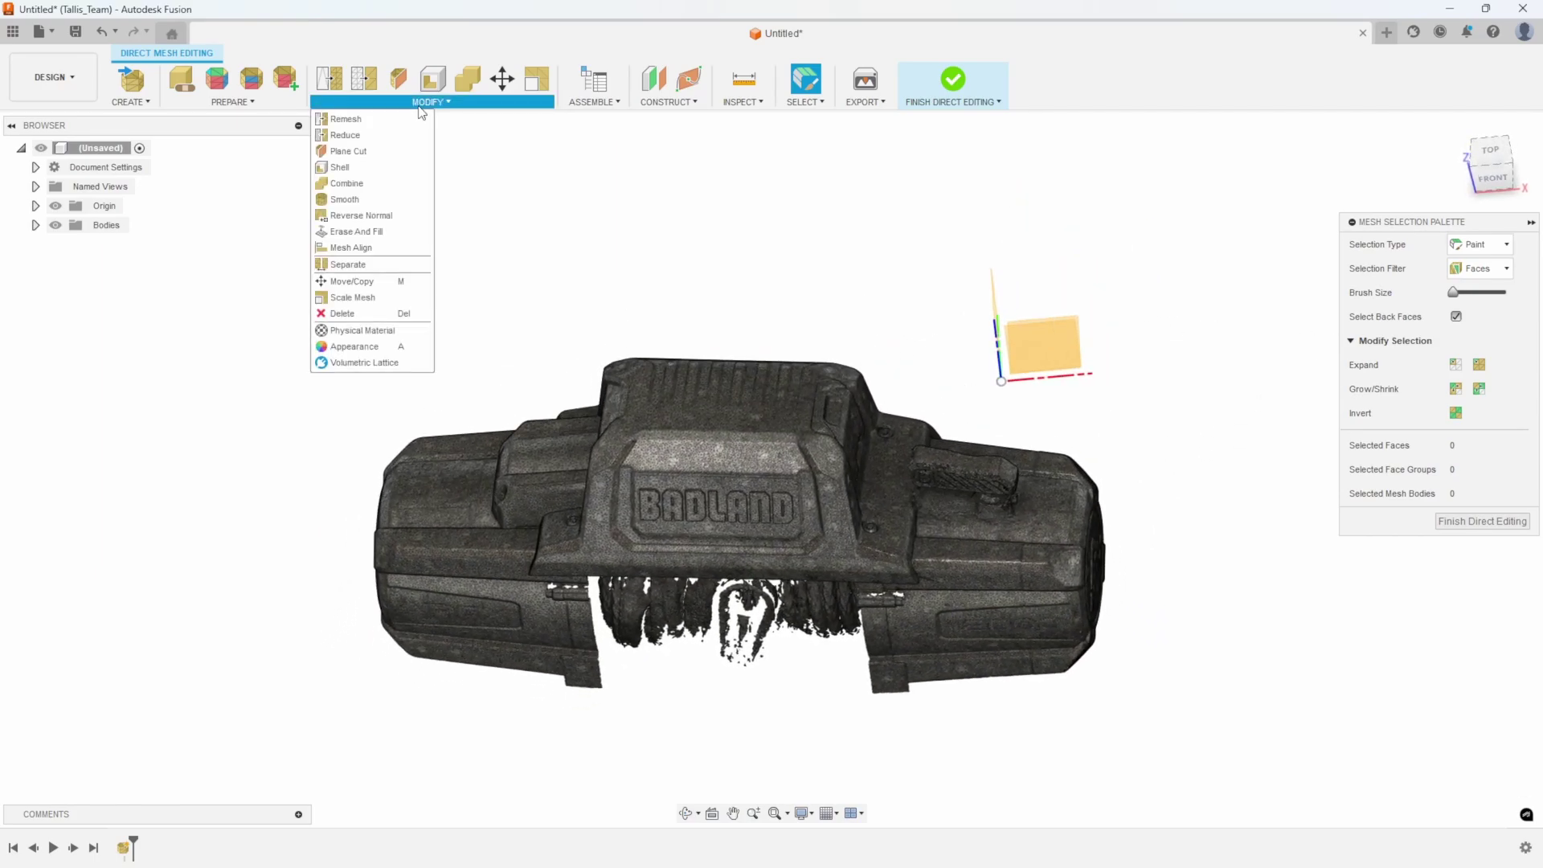
pyautogui.click(351, 248)
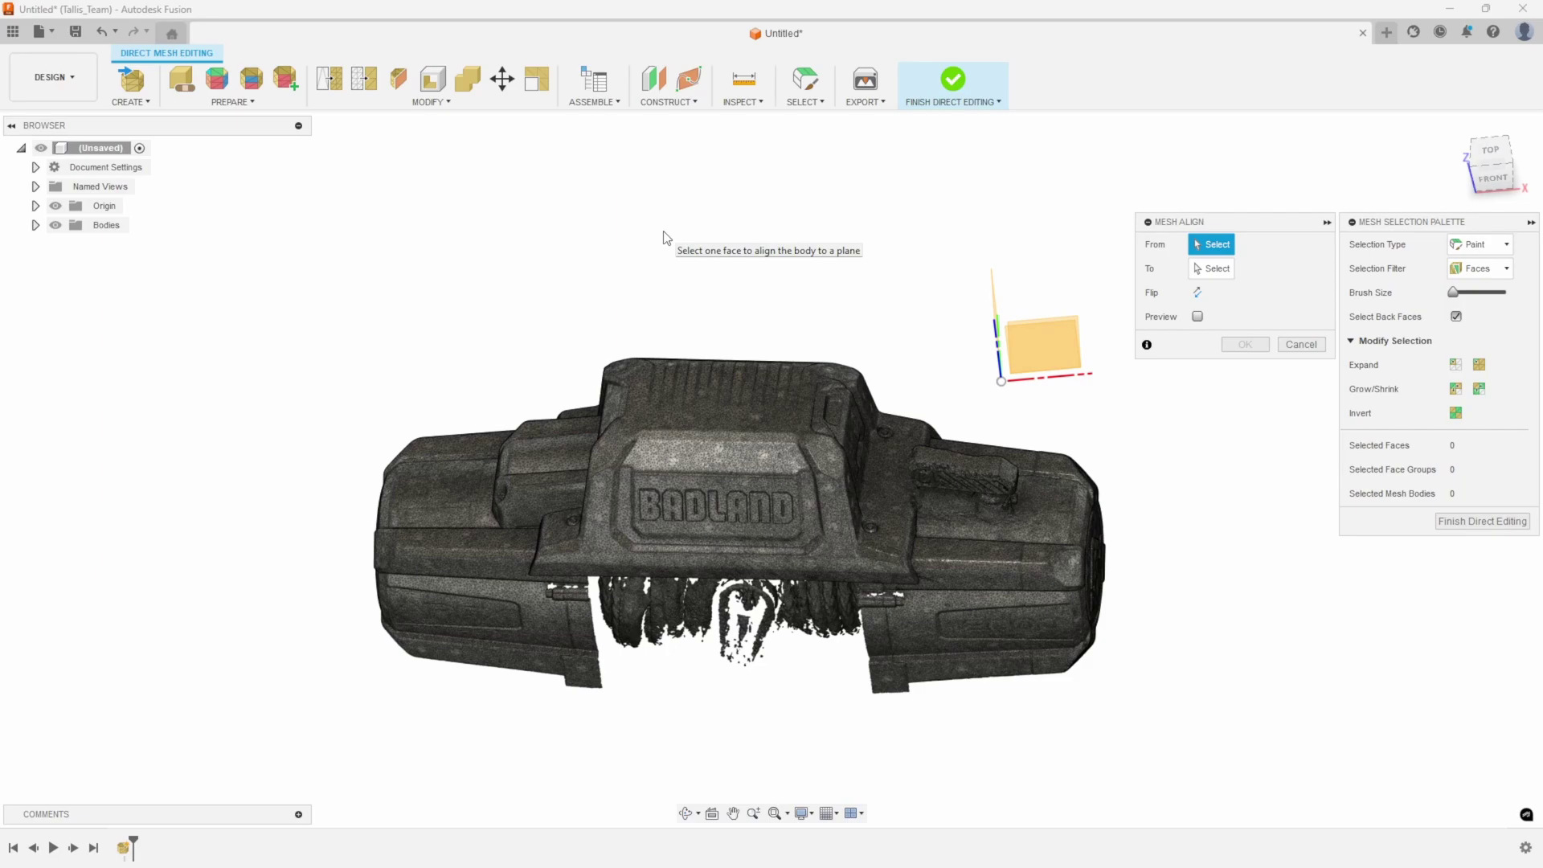
pyautogui.keyDown('shift'); pyautogui.moveTo(663, 238); pyautogui.dragTo(955, 415, button='middle'); pyautogui.keyUp('shift')
pyautogui.keyDown('shift'); pyautogui.moveTo(1075, 471); pyautogui.dragTo(1084, 430, button='middle'); pyautogui.keyUp('shift')
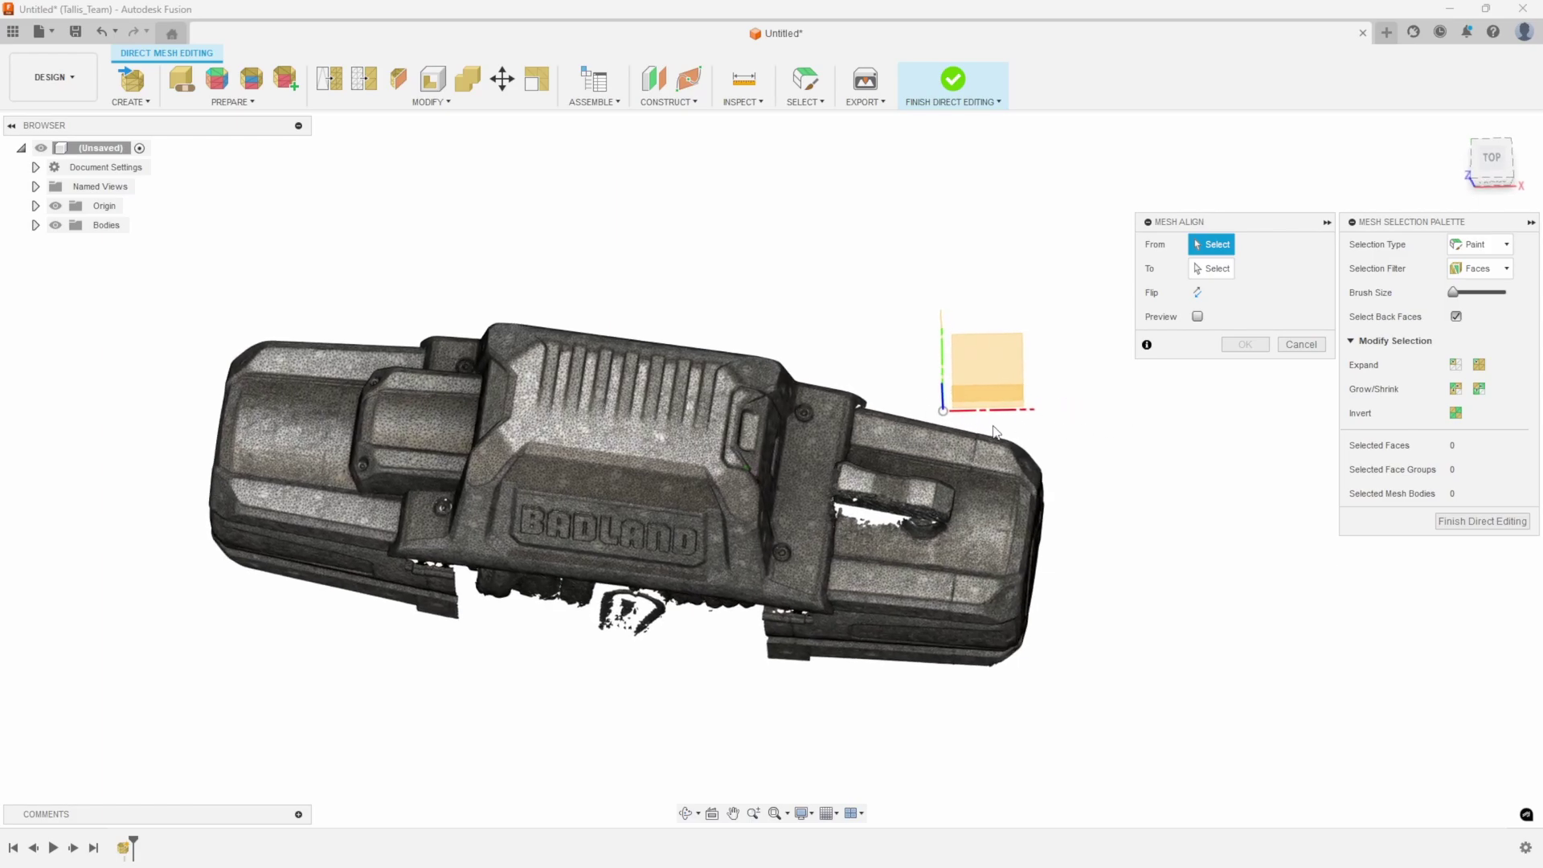
pyautogui.keyDown('shift'); pyautogui.moveTo(1103, 506); pyautogui.dragTo(928, 471, button='middle'); pyautogui.keyUp('shift')
pyautogui.scroll(3, 1005, 520)
pyautogui.scroll(2, 927, 471)
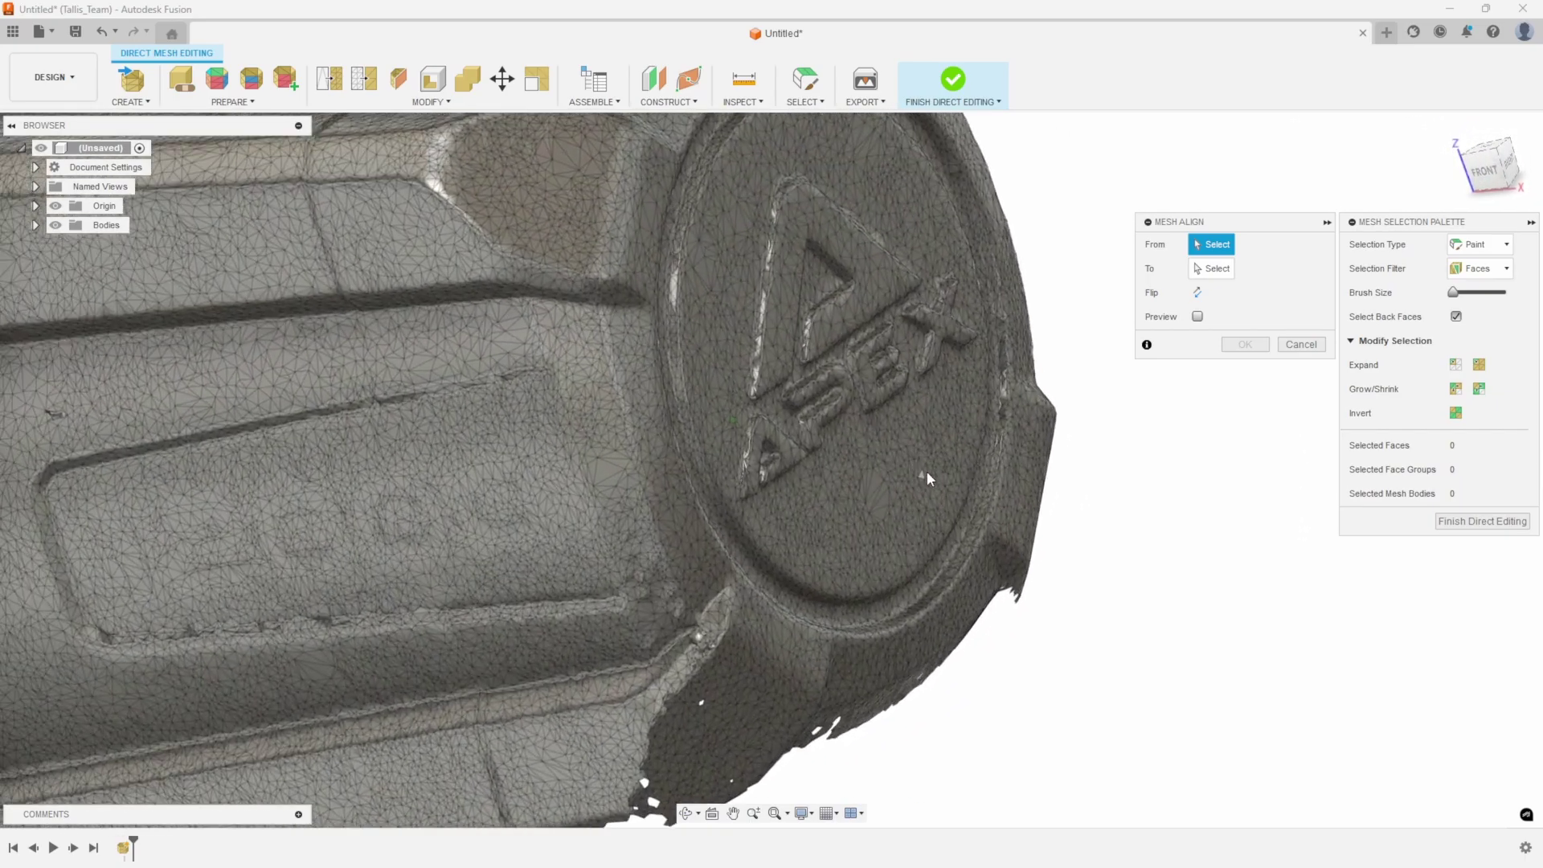
pyautogui.scroll(6, 927, 471)
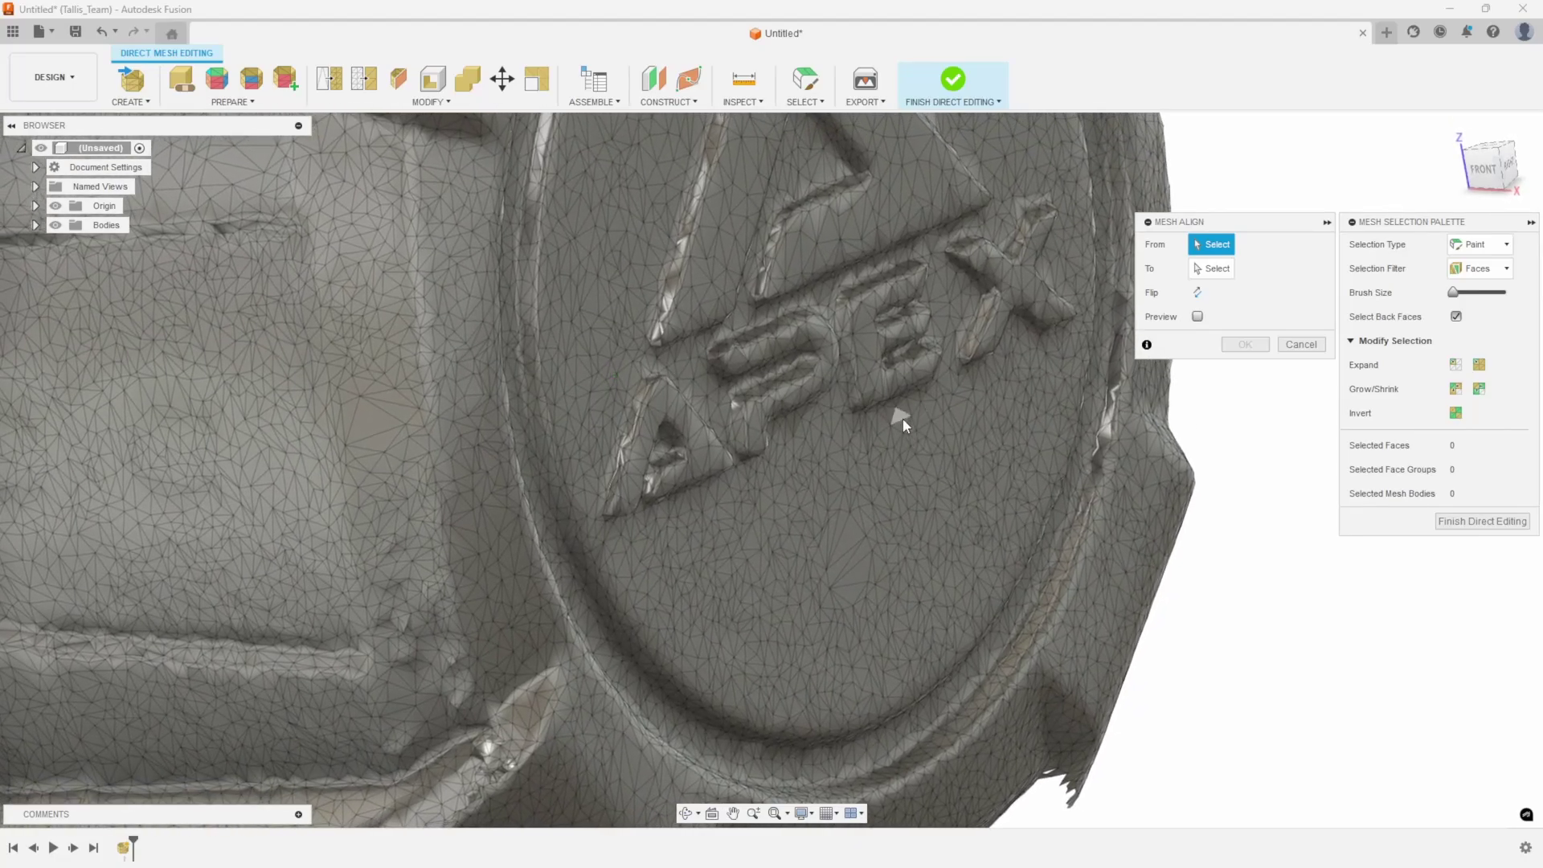
pyautogui.keyDown('shift'); pyautogui.moveTo(926, 479); pyautogui.dragTo(827, 542, button='middle'); pyautogui.keyUp('shift')
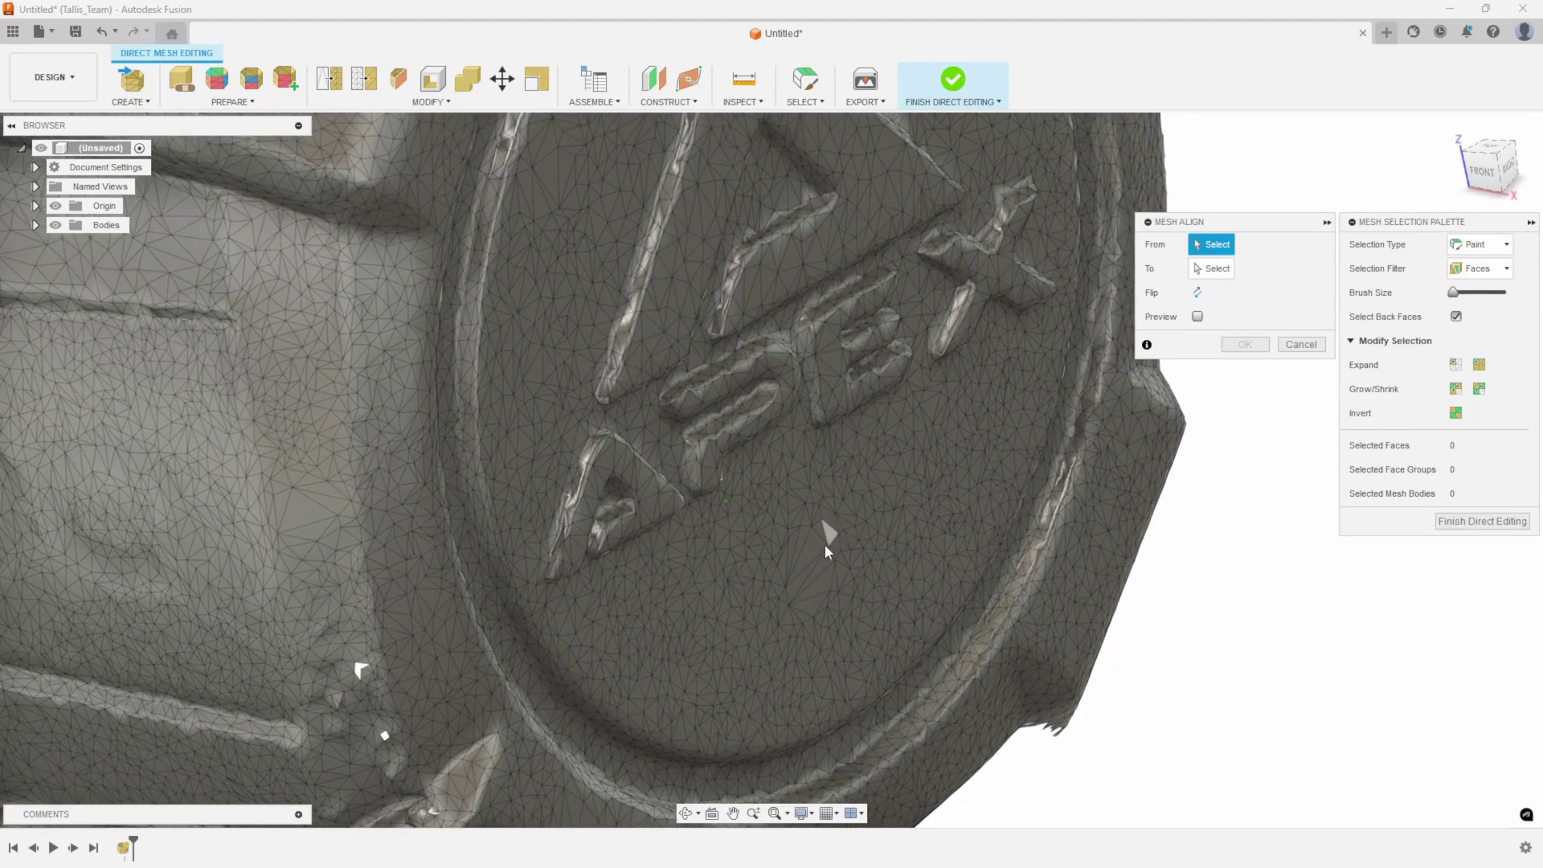
pyautogui.scroll(-6, 1011, 528)
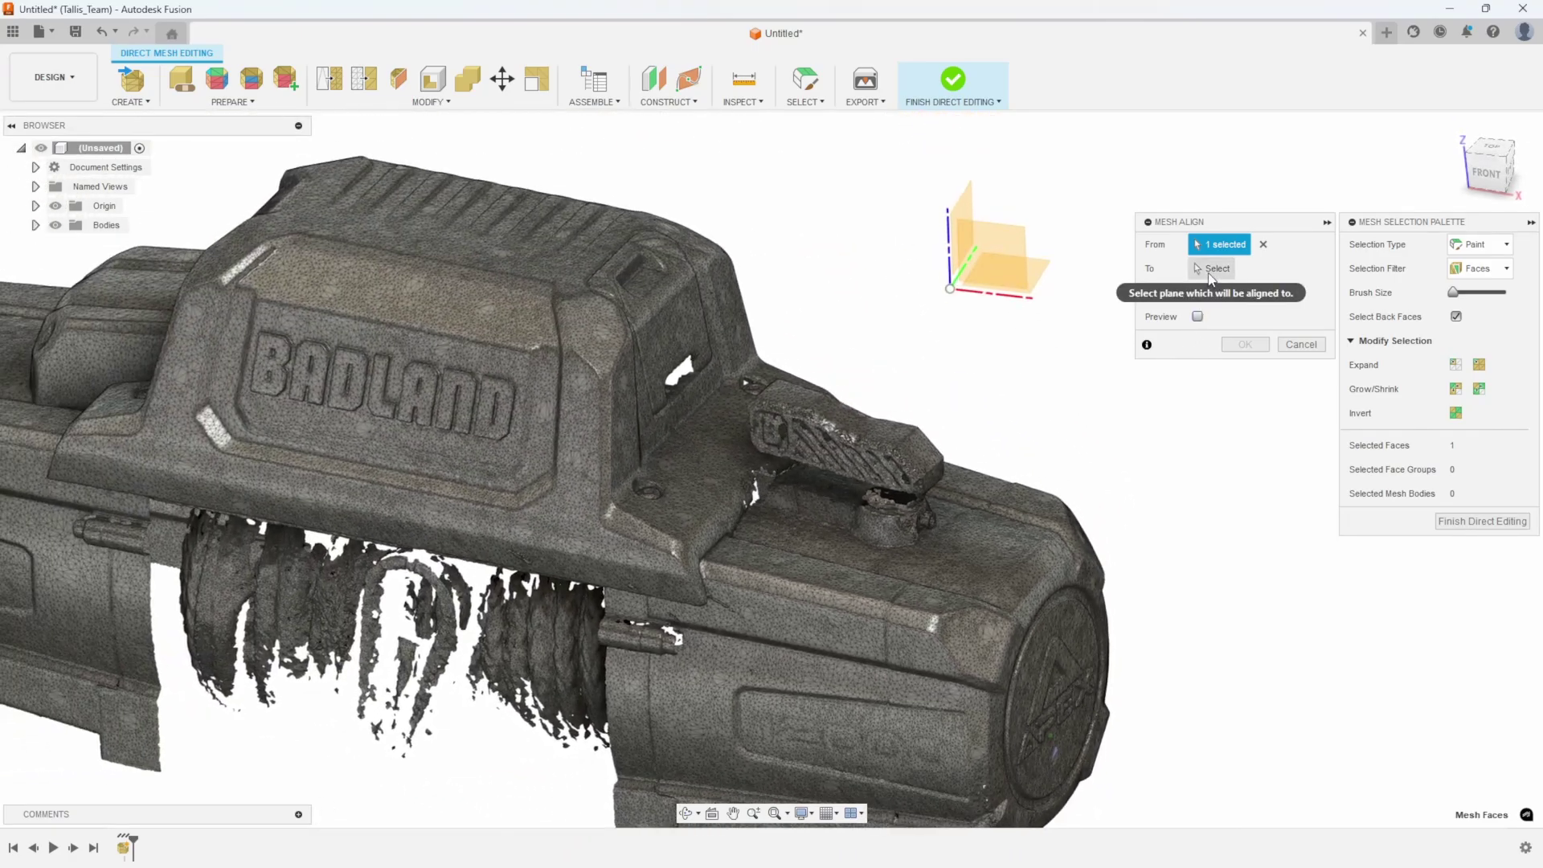
# Align the picked end-cap face to the vertical YZ origin plane, previewing the result before applying it.
pyautogui.click(1211, 270)
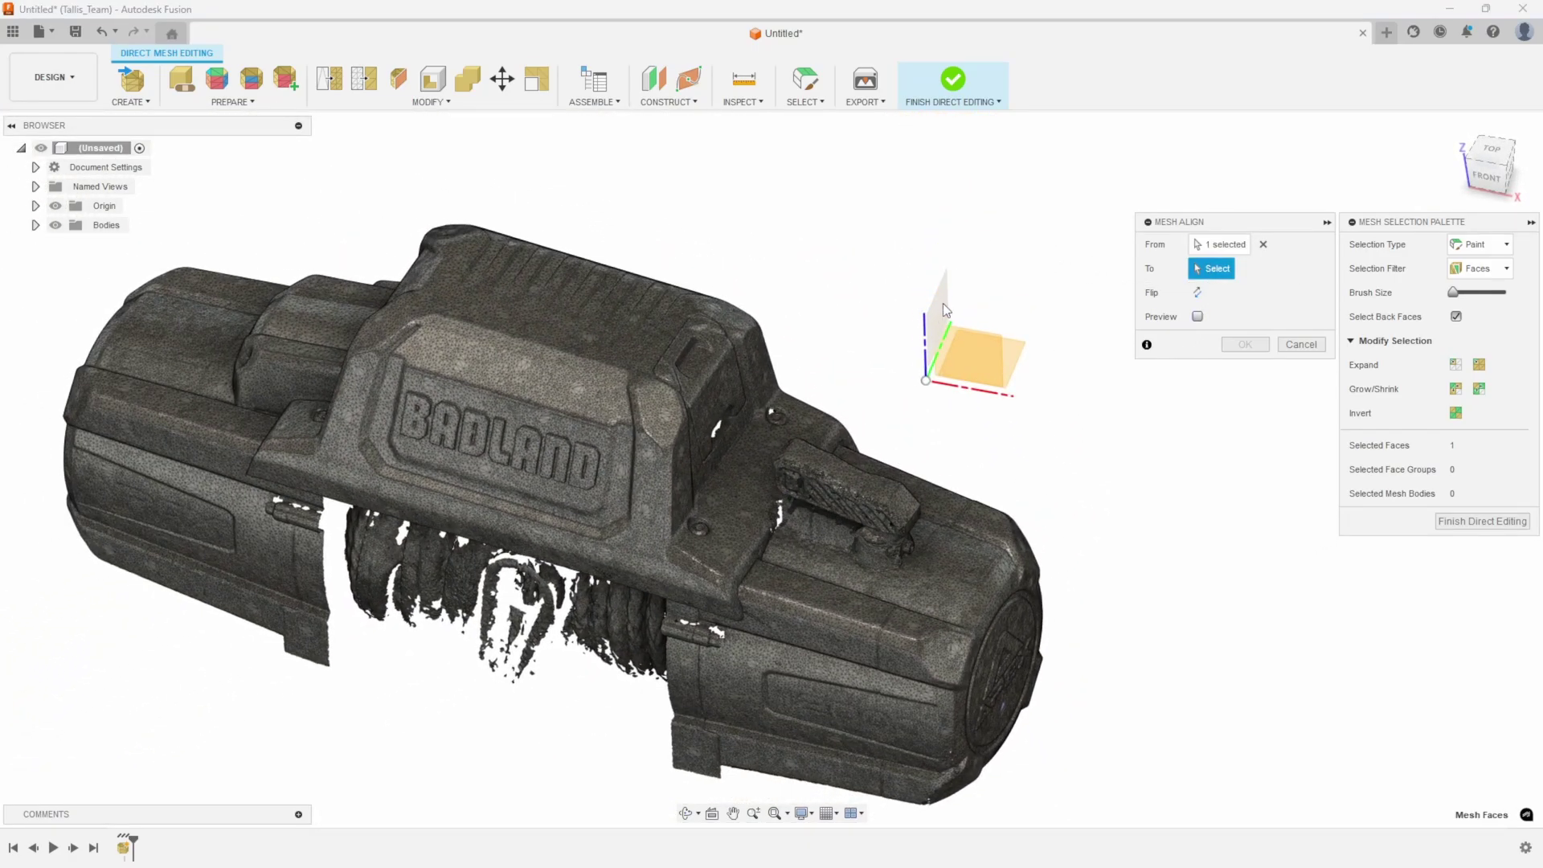
pyautogui.click(942, 305)
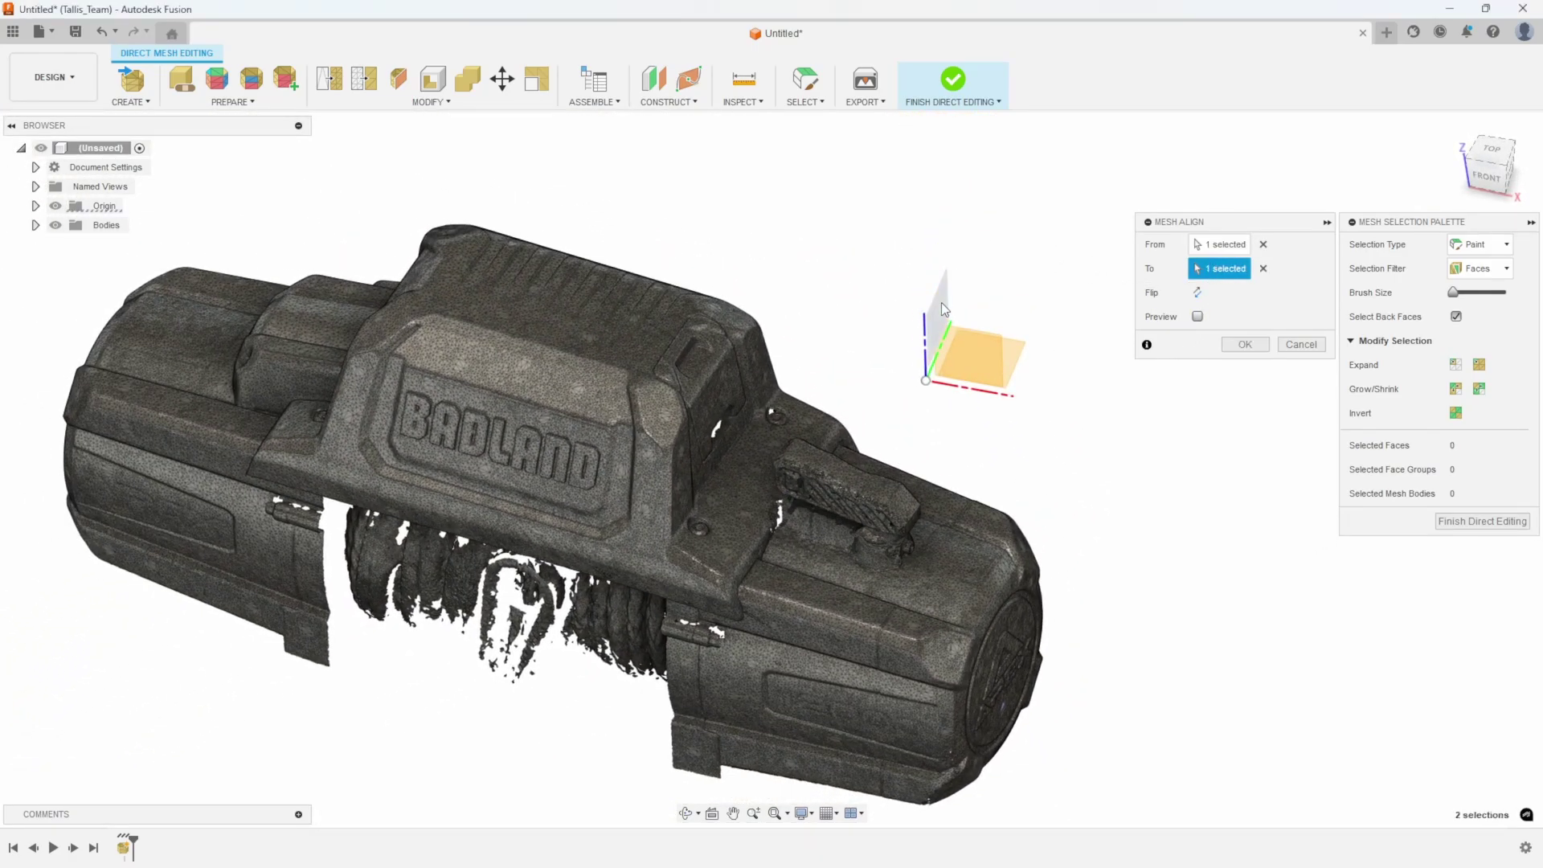
pyautogui.click(1198, 316)
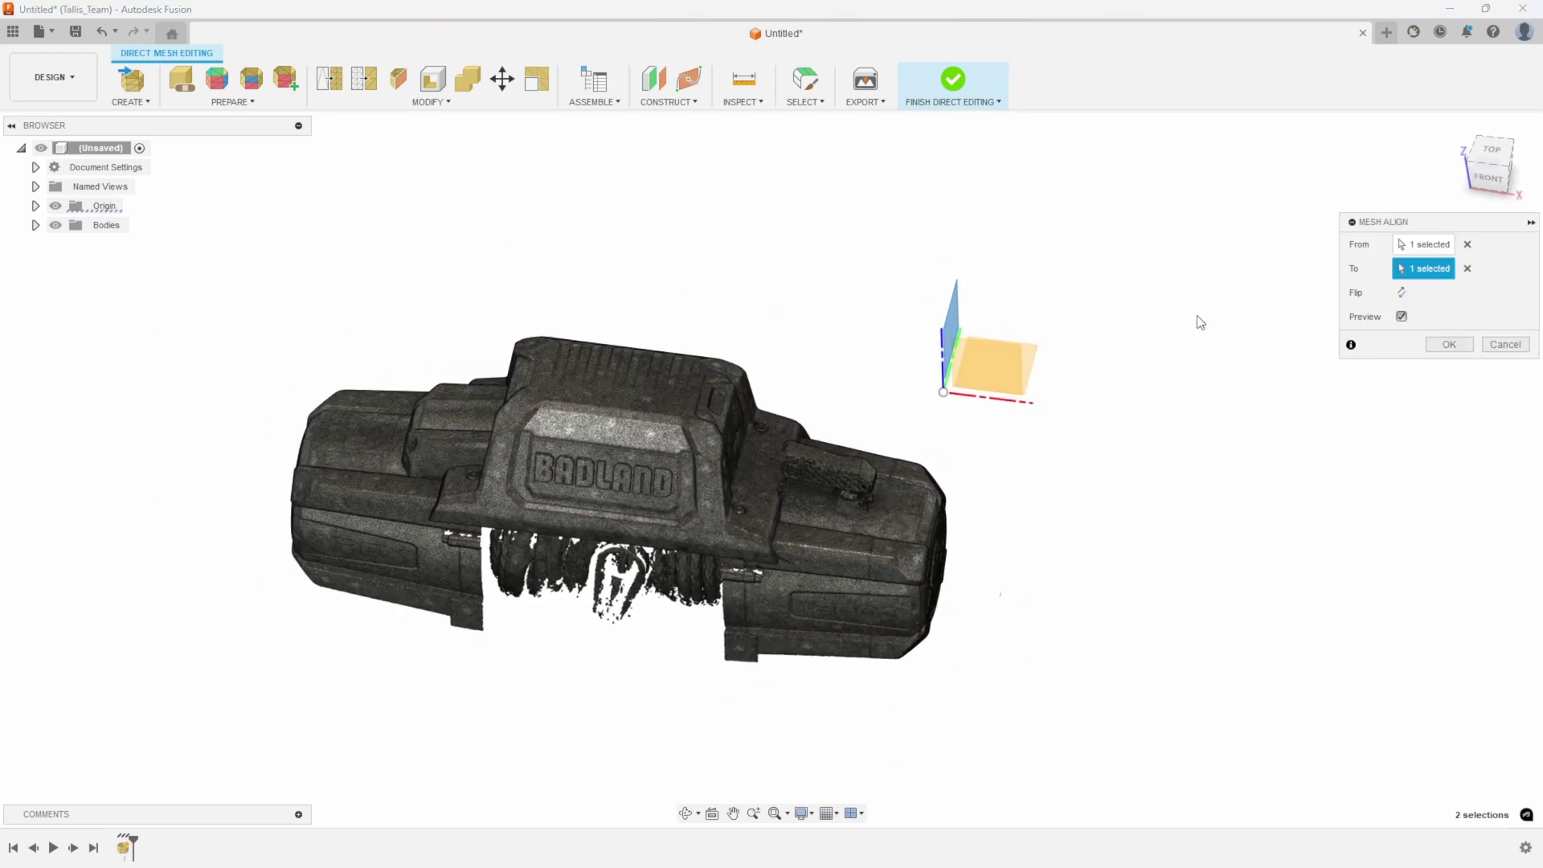
pyautogui.keyDown('shift'); pyautogui.moveTo(930, 613); pyautogui.dragTo(966, 411, button='middle'); pyautogui.keyUp('shift')
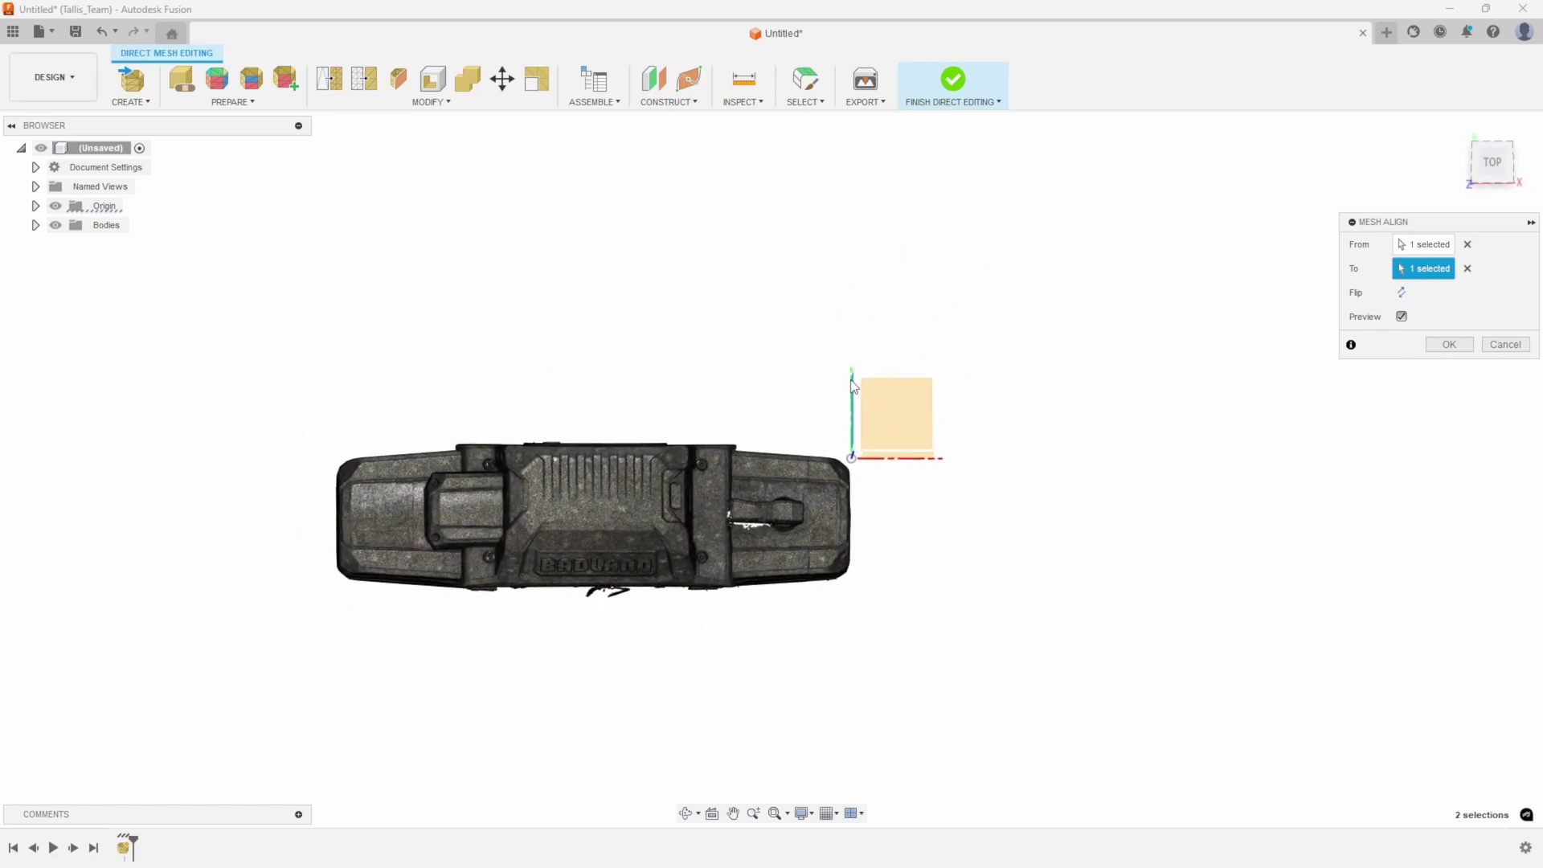
pyautogui.click(1449, 344)
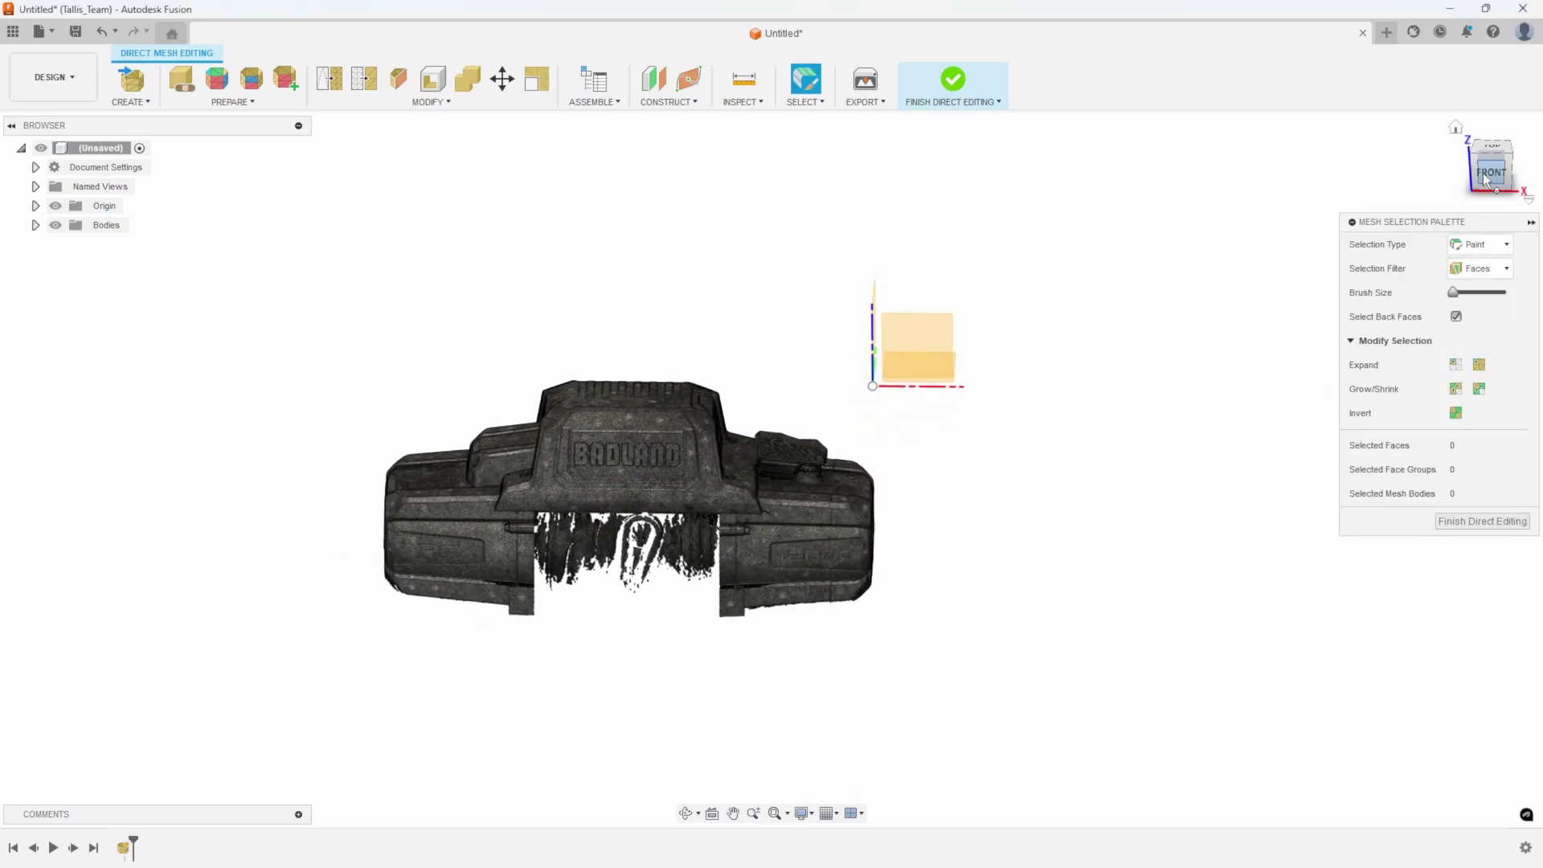
# Check the mesh alignment in front, left and top views, and finish the Direct Edit session.
pyautogui.click(1483, 172)
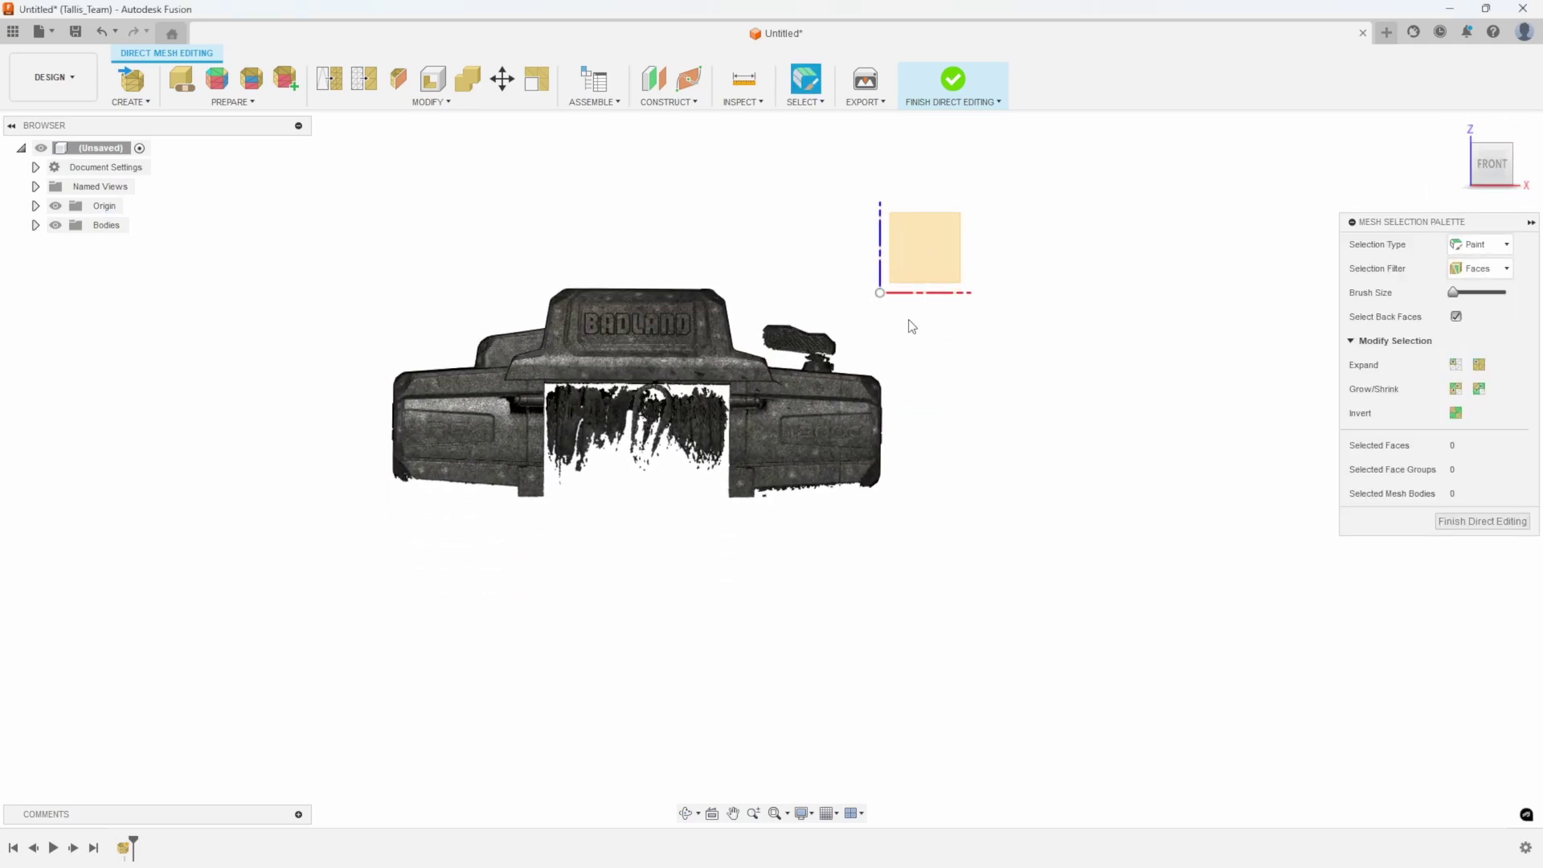
pyautogui.click(1463, 165)
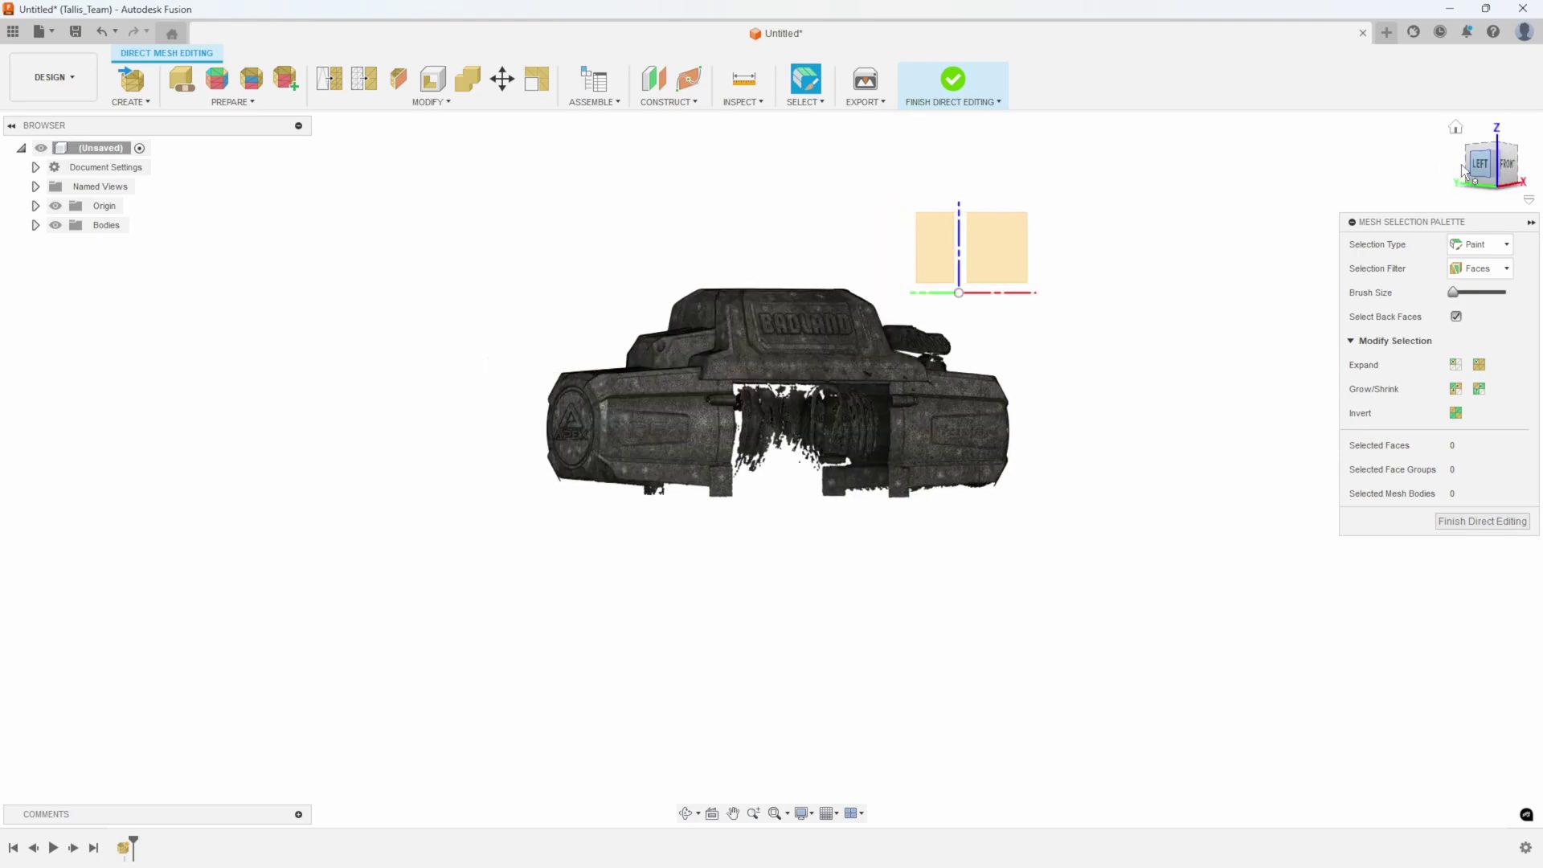
pyautogui.moveTo(1459, 164); pyautogui.dragTo(1488, 154)
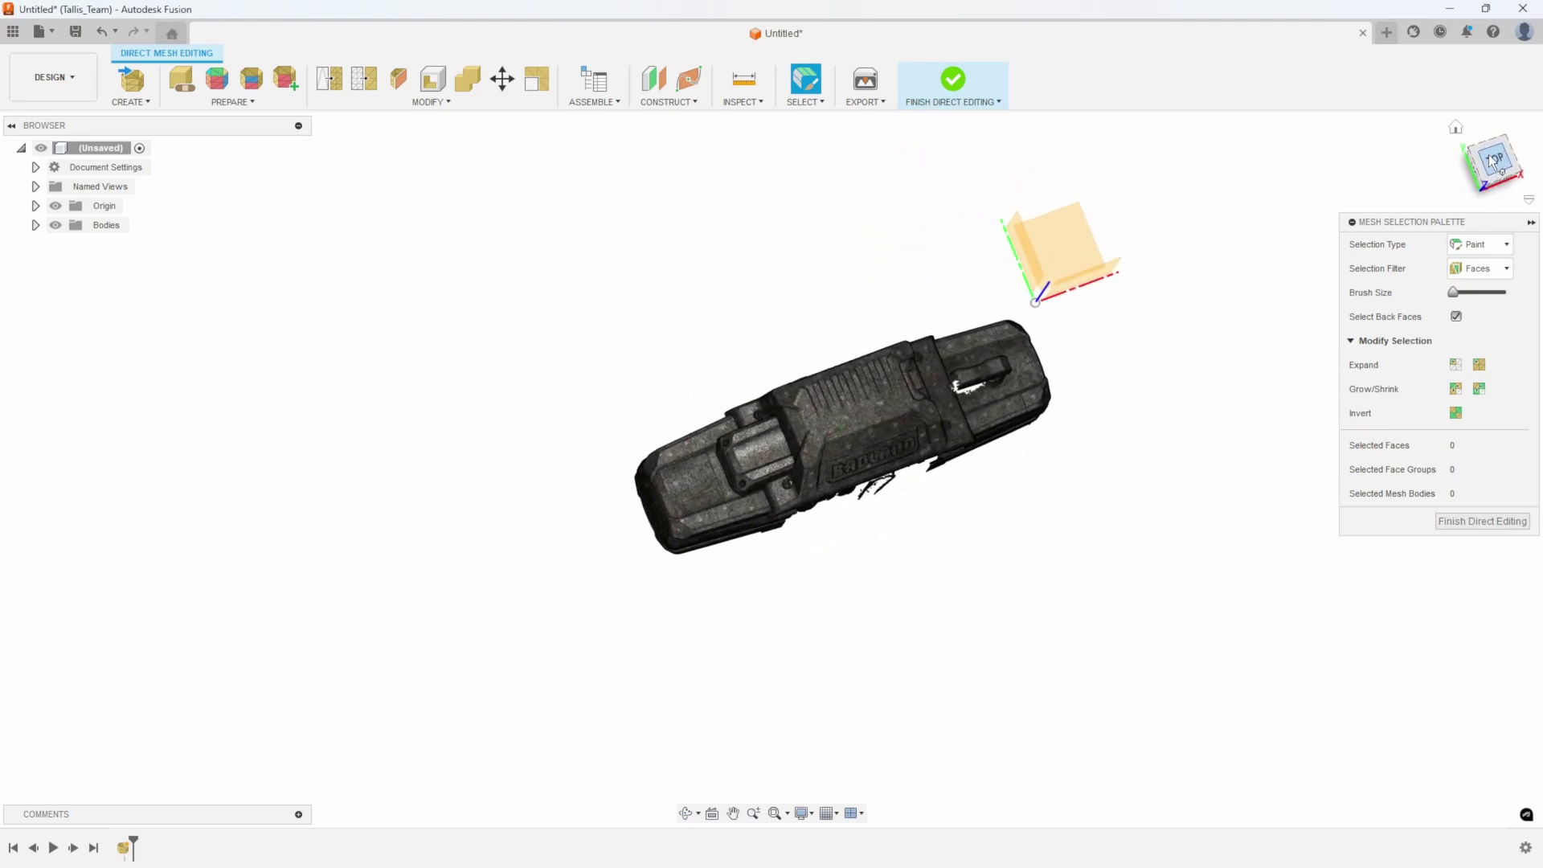
pyautogui.click(1488, 156)
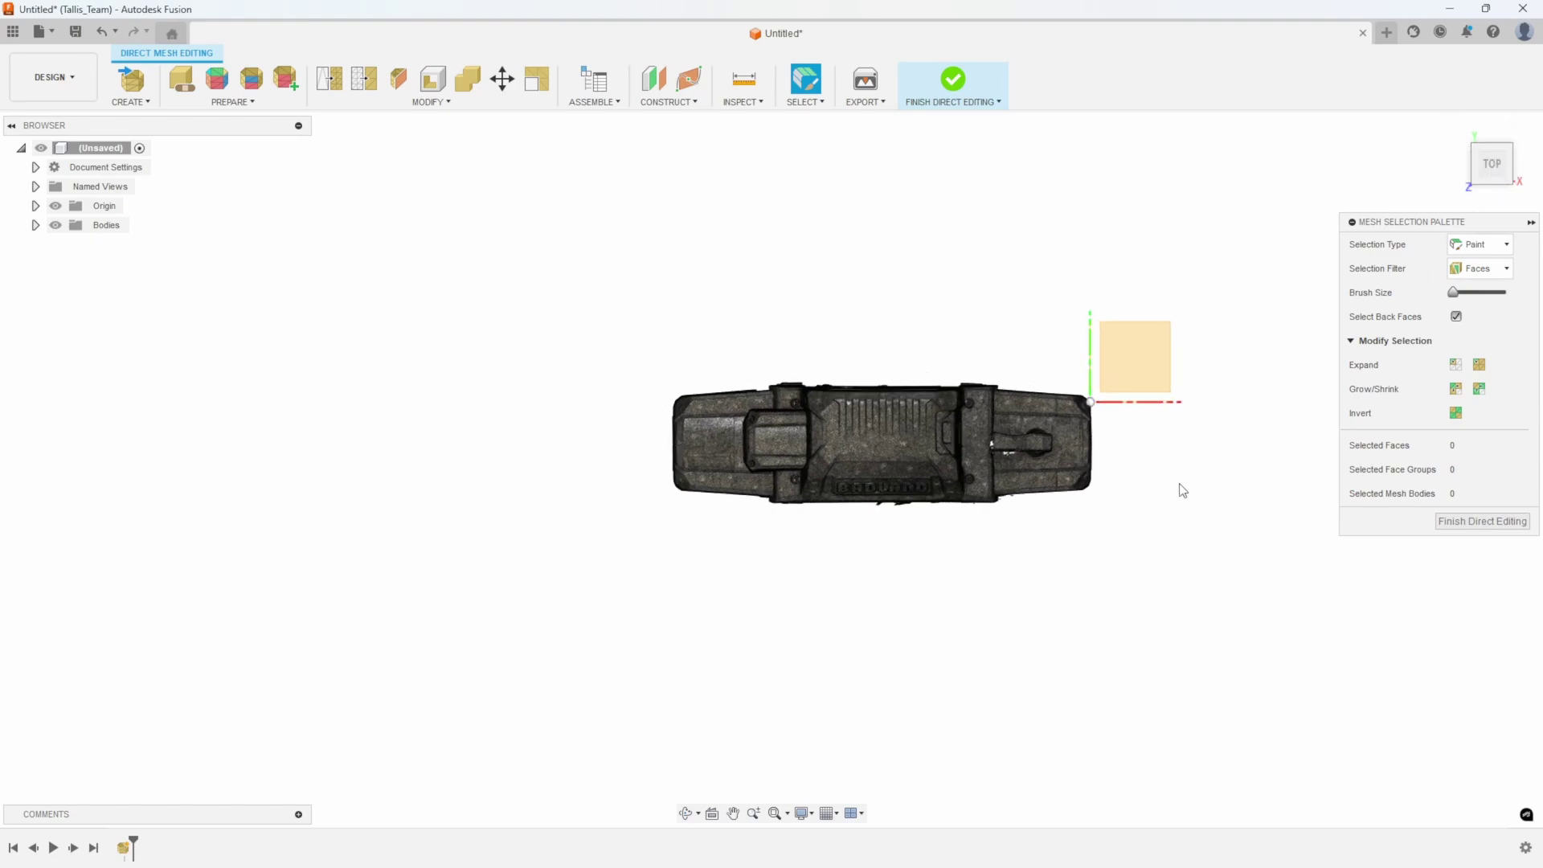
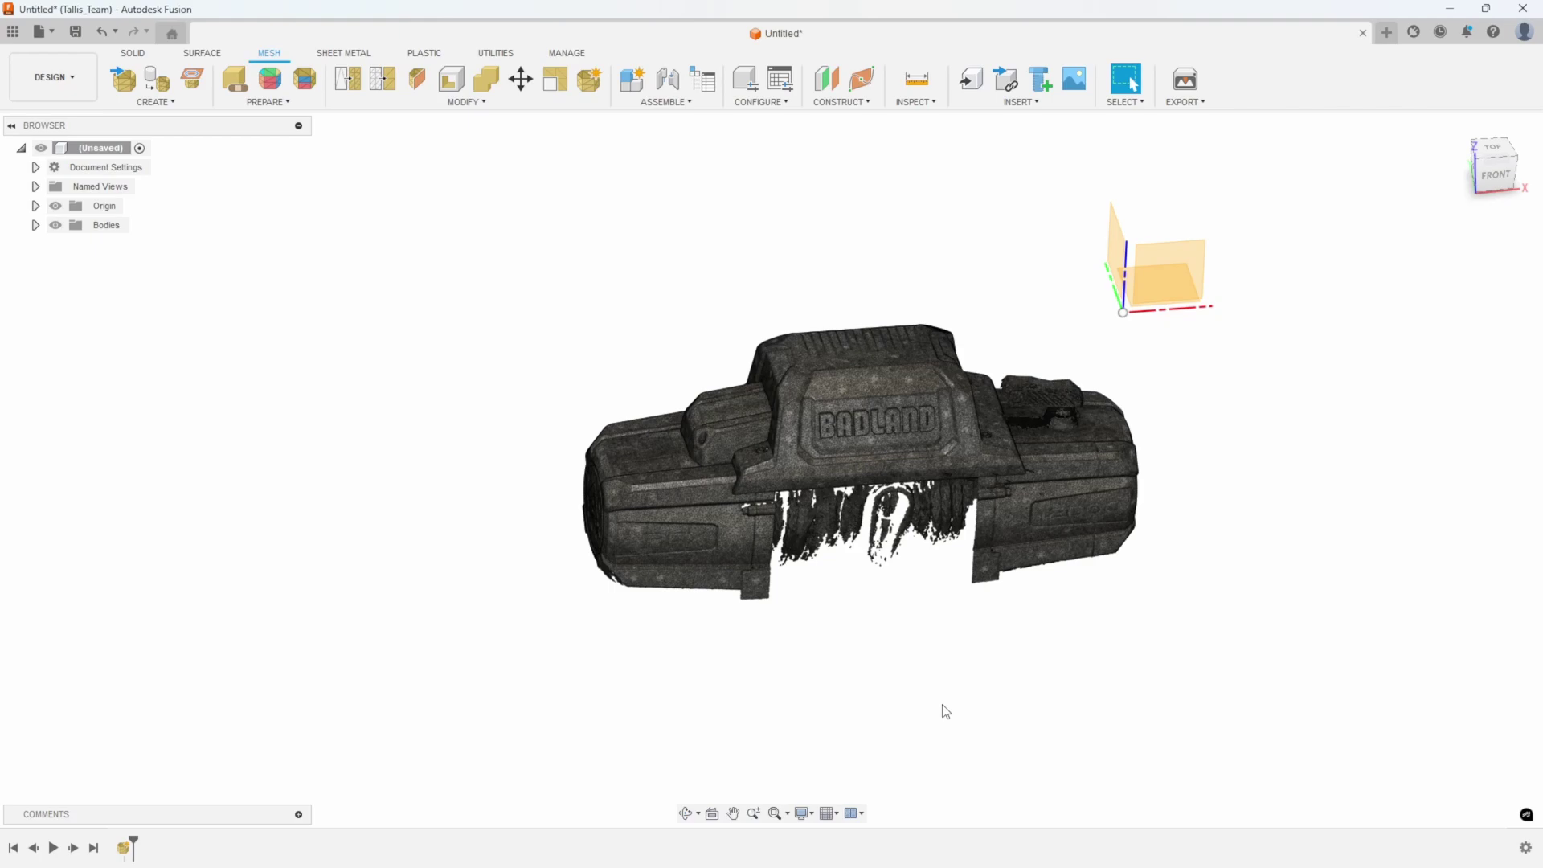
# Start Move/Copy on the Badland_Apex_mesh_reduced body and set the move type to Point to Point.
pyautogui.moveTo(813, 534); pyautogui.dragTo(728, 576, button='middle')
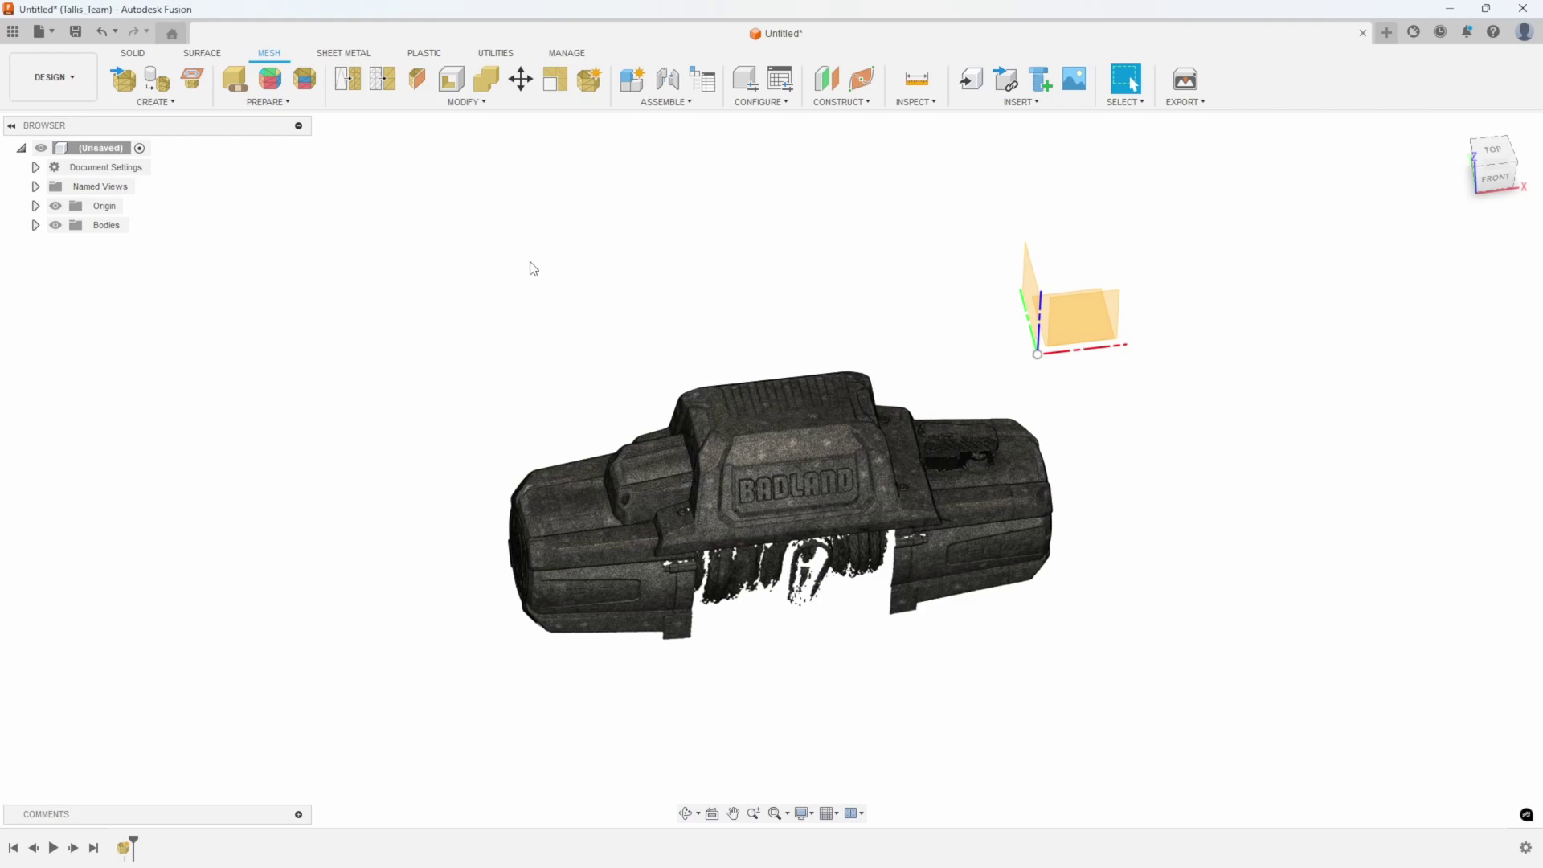
pyautogui.click(35, 225)
pyautogui.rightClick(128, 245)
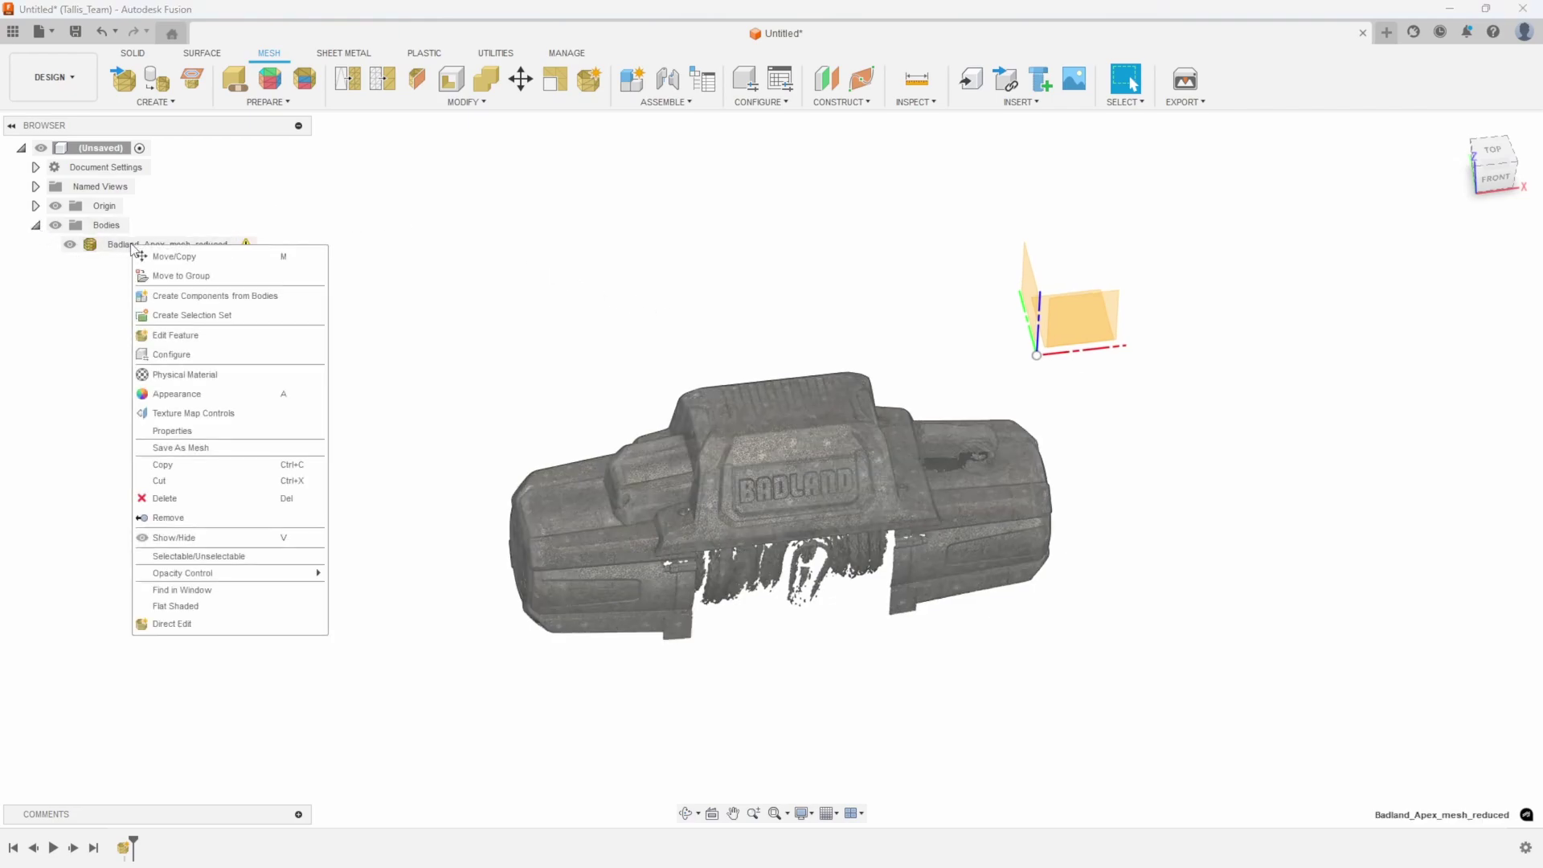
pyautogui.click(158, 263)
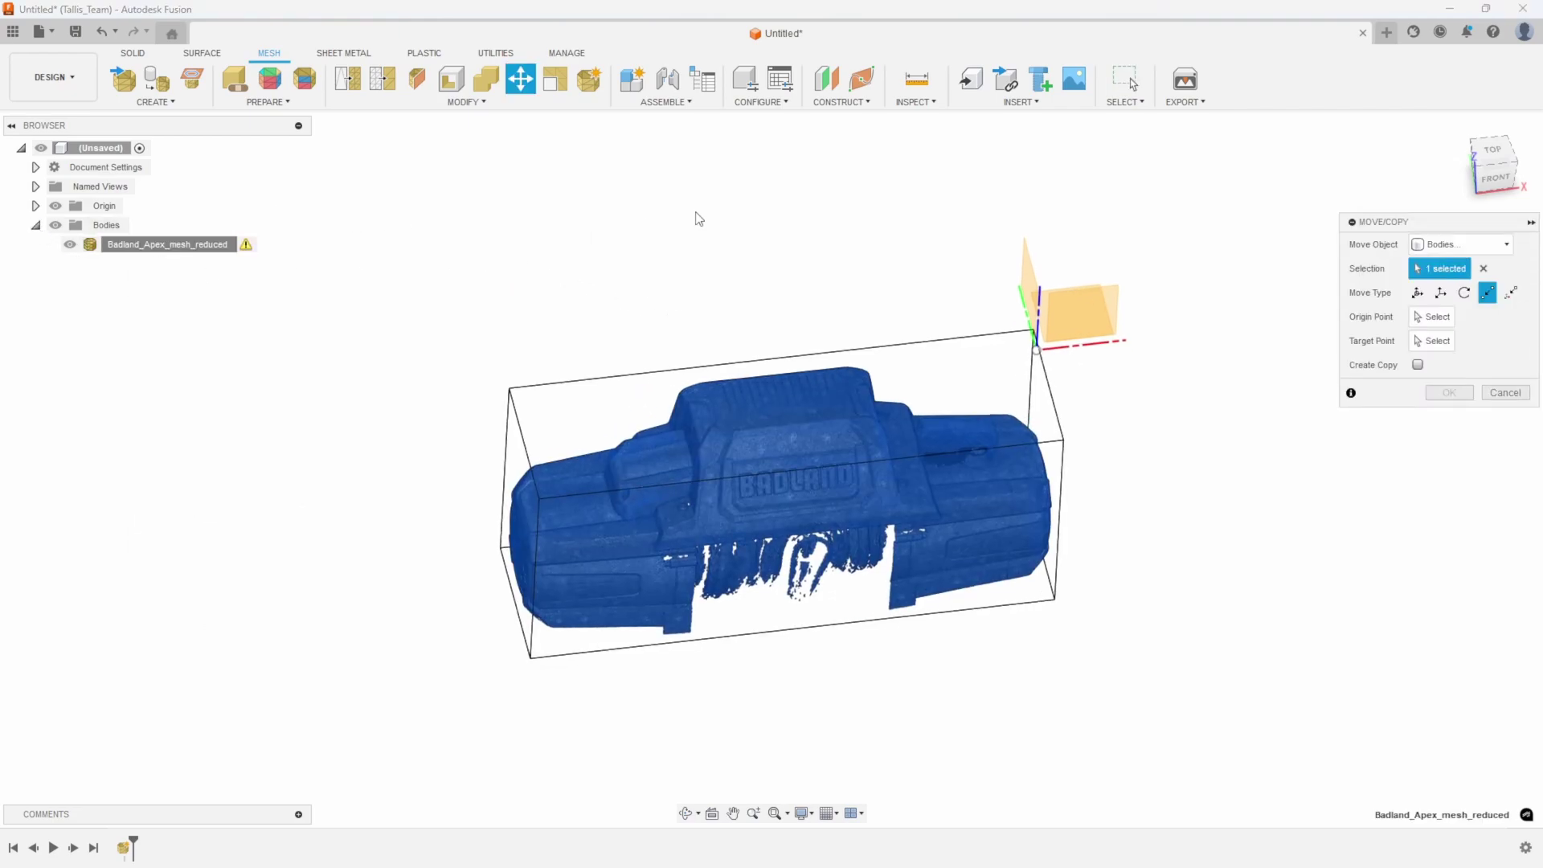
pyautogui.click(1419, 294)
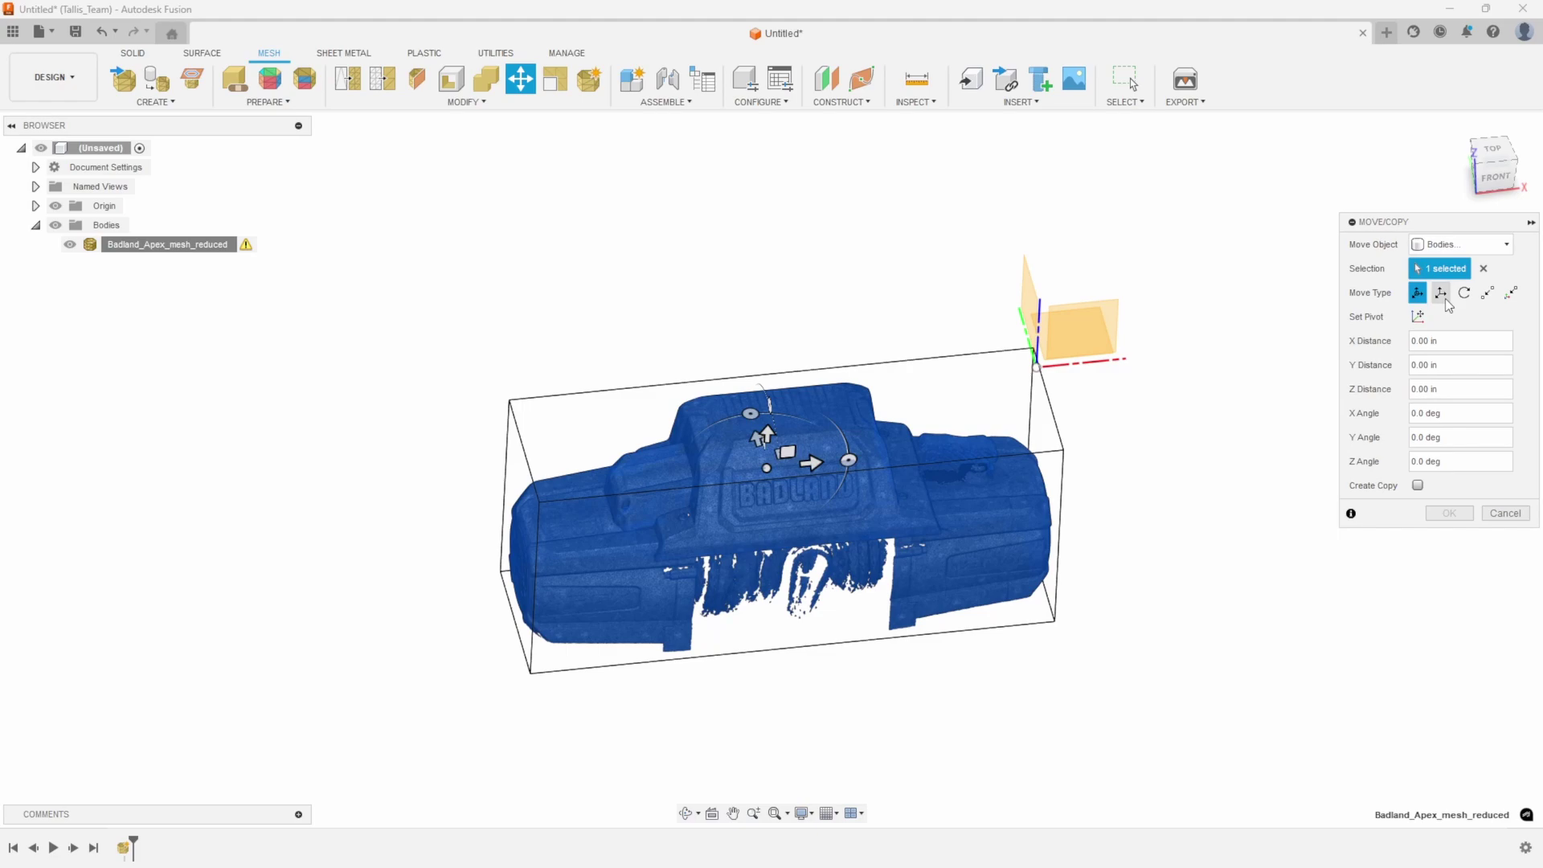
pyautogui.click(1488, 297)
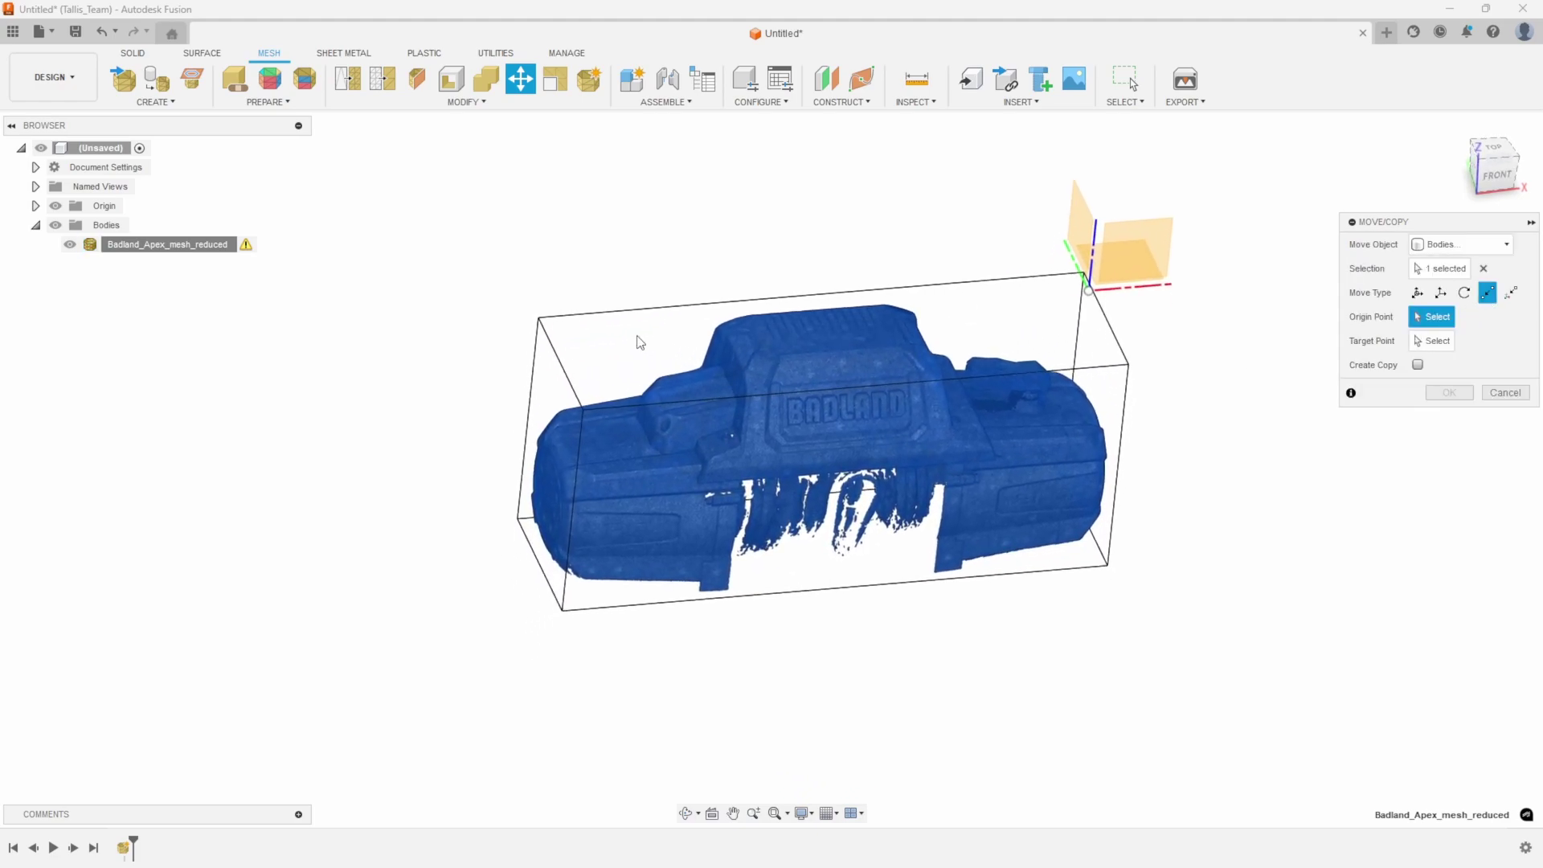
# Pick a mesh point on top of the housing, above the BADLAND lettering, as the move's origin point.
pyautogui.keyDown('shift'); pyautogui.moveTo(640, 342); pyautogui.dragTo(679, 331, button='middle'); pyautogui.keyUp('shift')
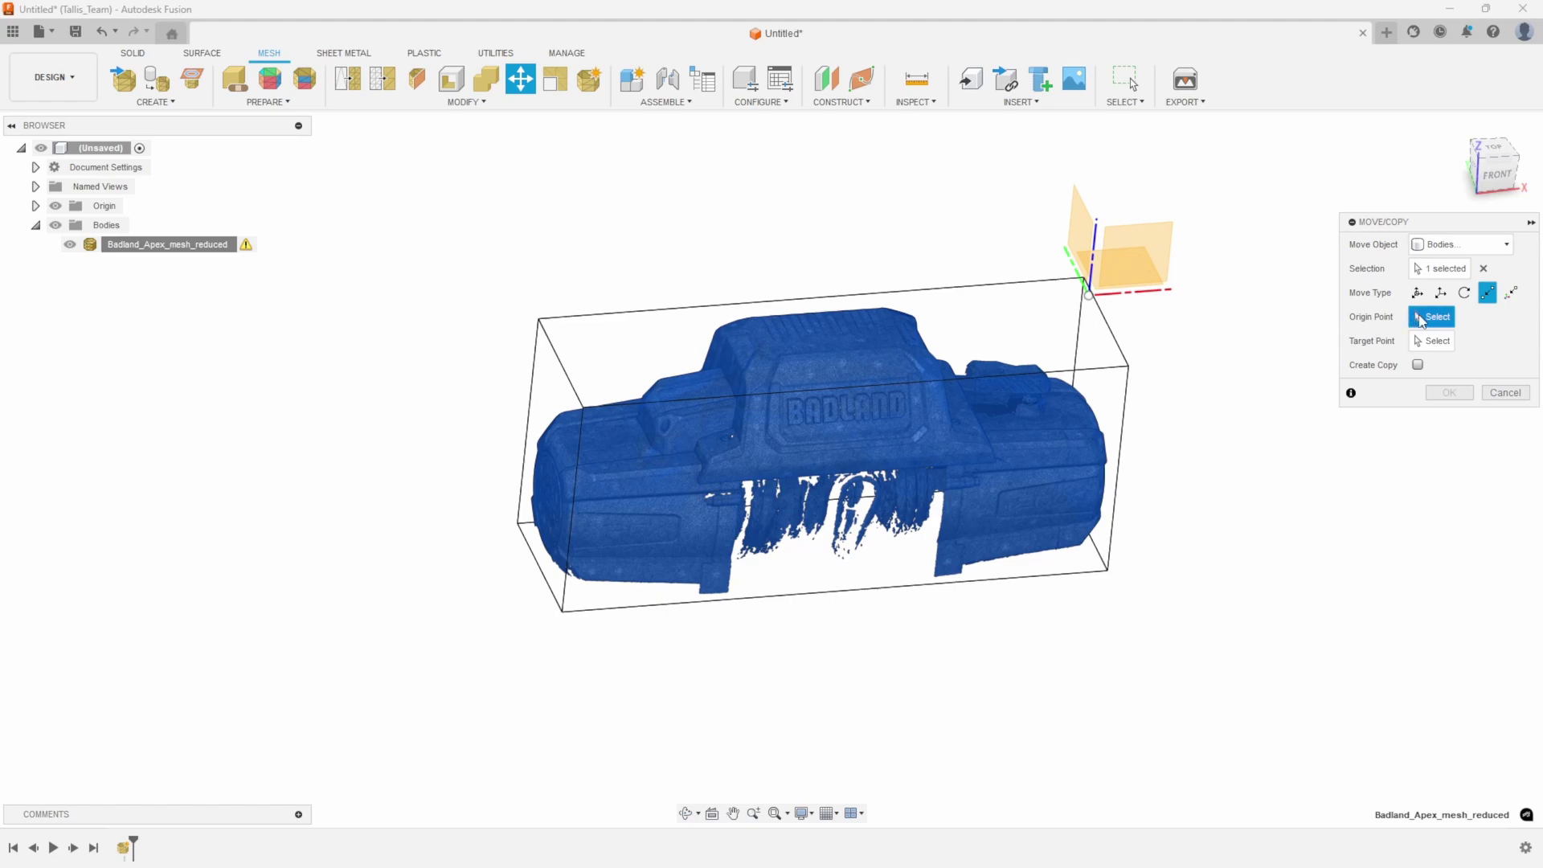
pyautogui.keyDown('shift'); pyautogui.moveTo(1057, 337); pyautogui.dragTo(672, 337, button='middle'); pyautogui.keyUp('shift')
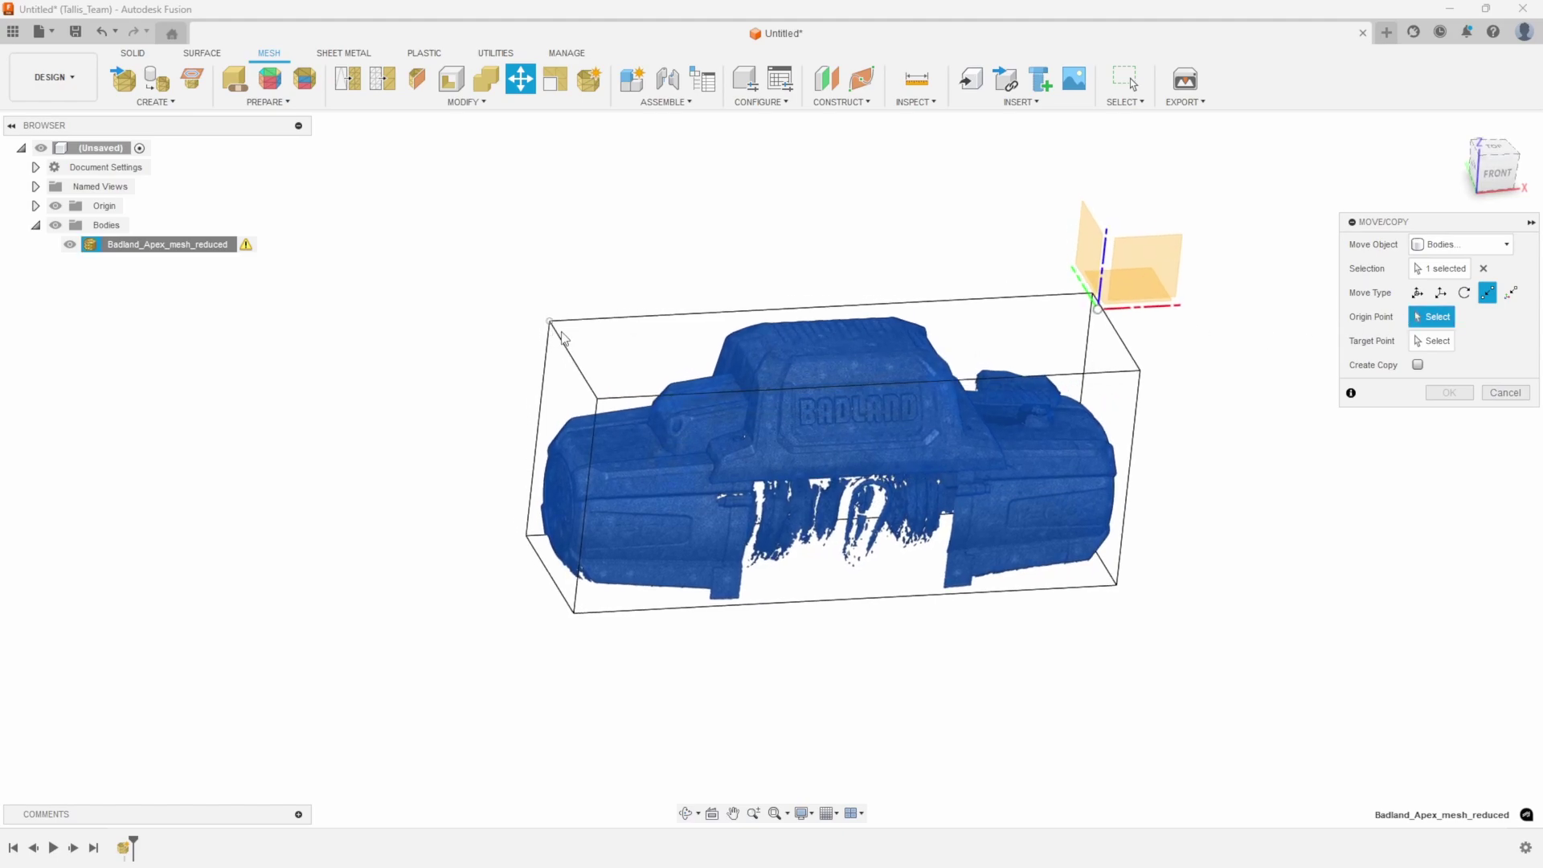
pyautogui.keyDown('shift'); pyautogui.moveTo(563, 336); pyautogui.dragTo(620, 342, button='middle'); pyautogui.keyUp('shift')
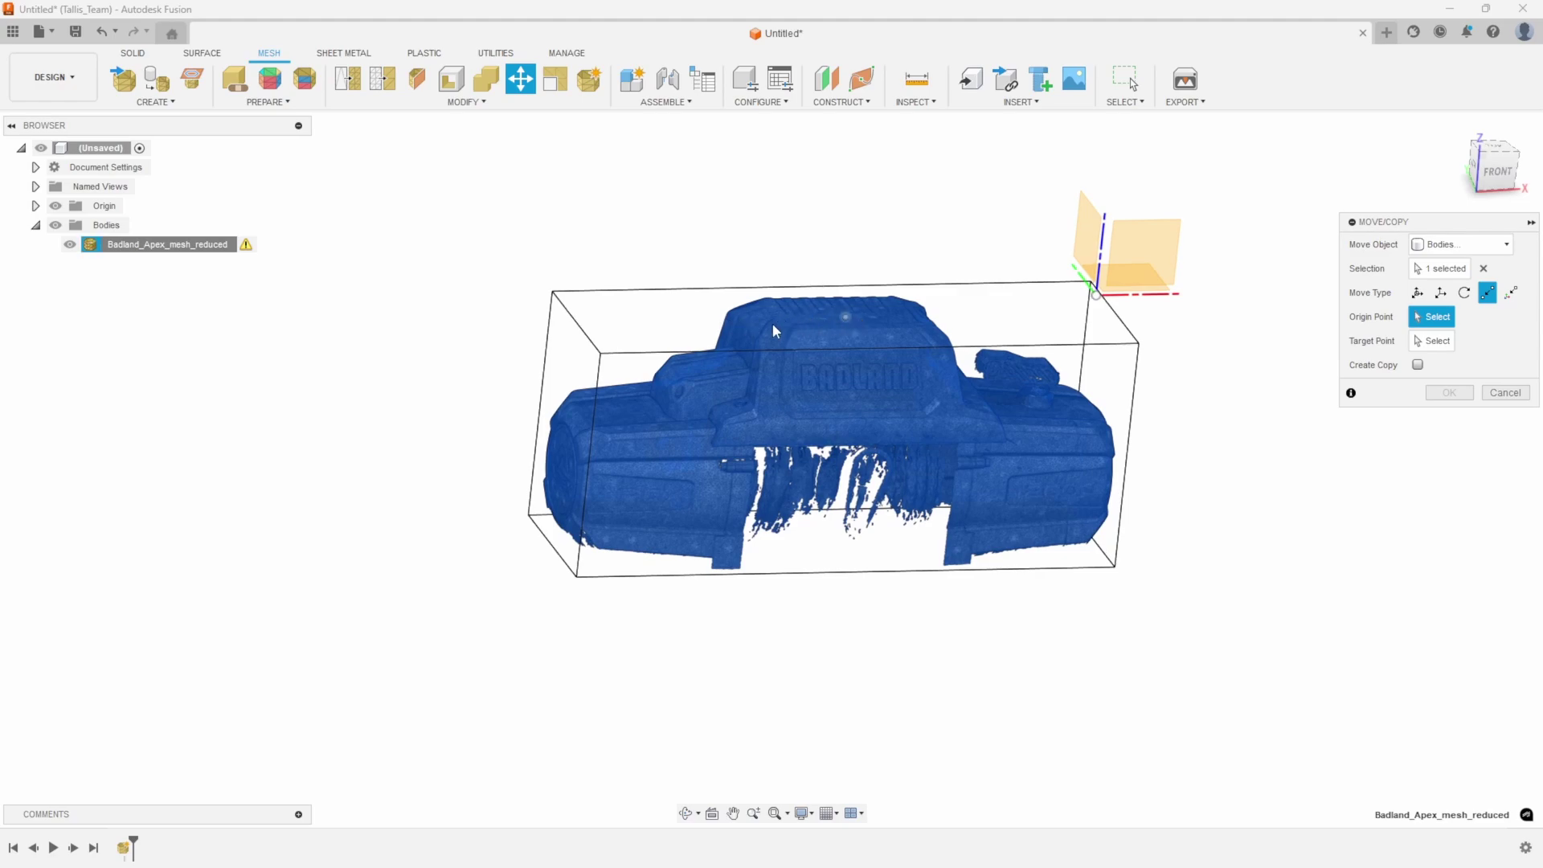
pyautogui.keyDown('shift'); pyautogui.moveTo(773, 325); pyautogui.dragTo(843, 338, button='middle'); pyautogui.keyUp('shift')
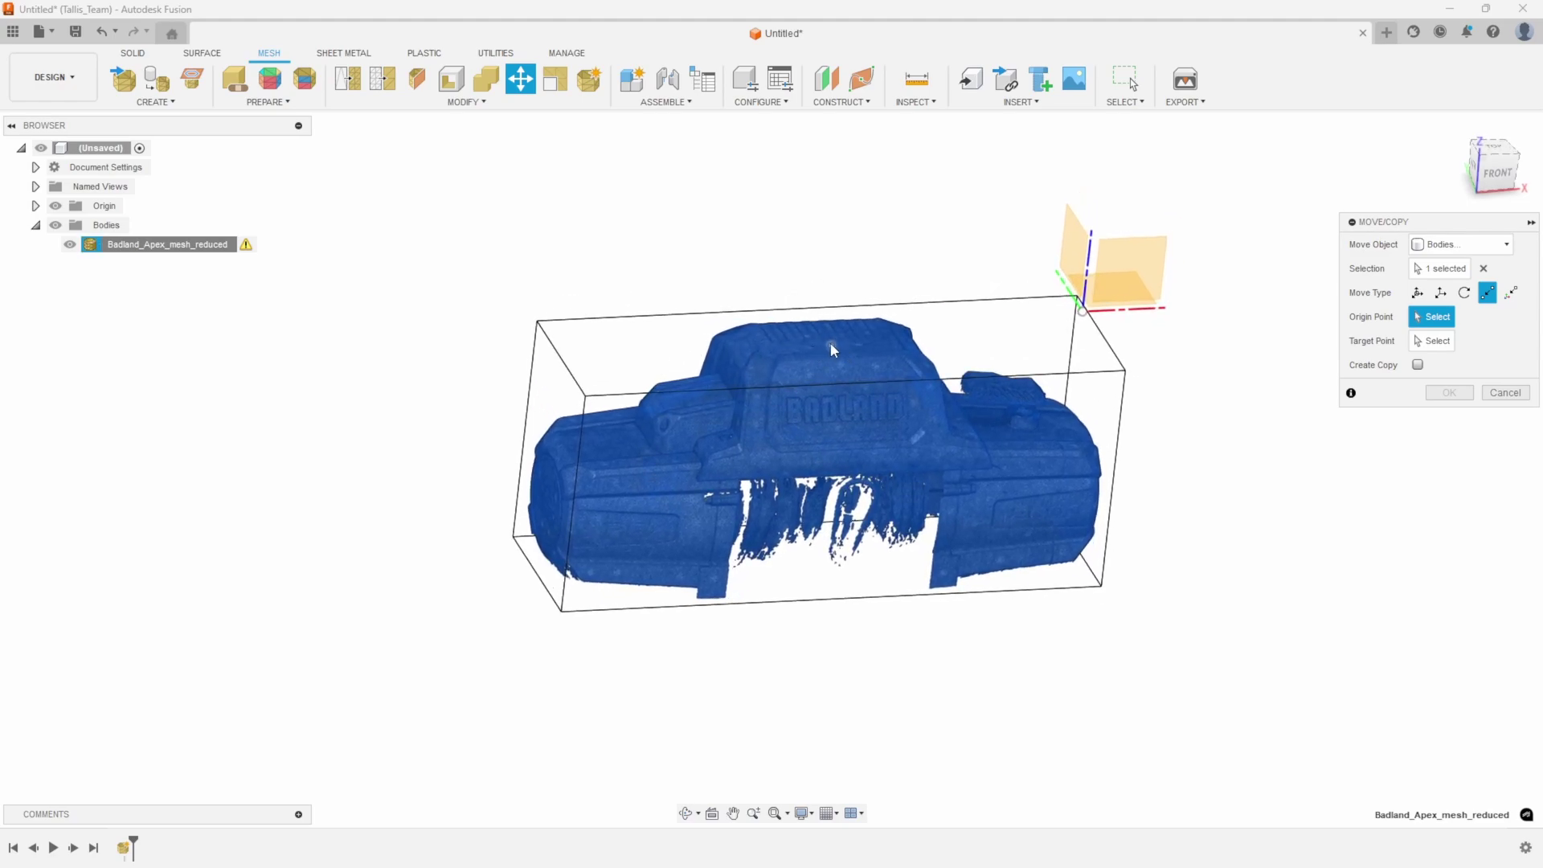
pyautogui.scroll(5, 831, 345)
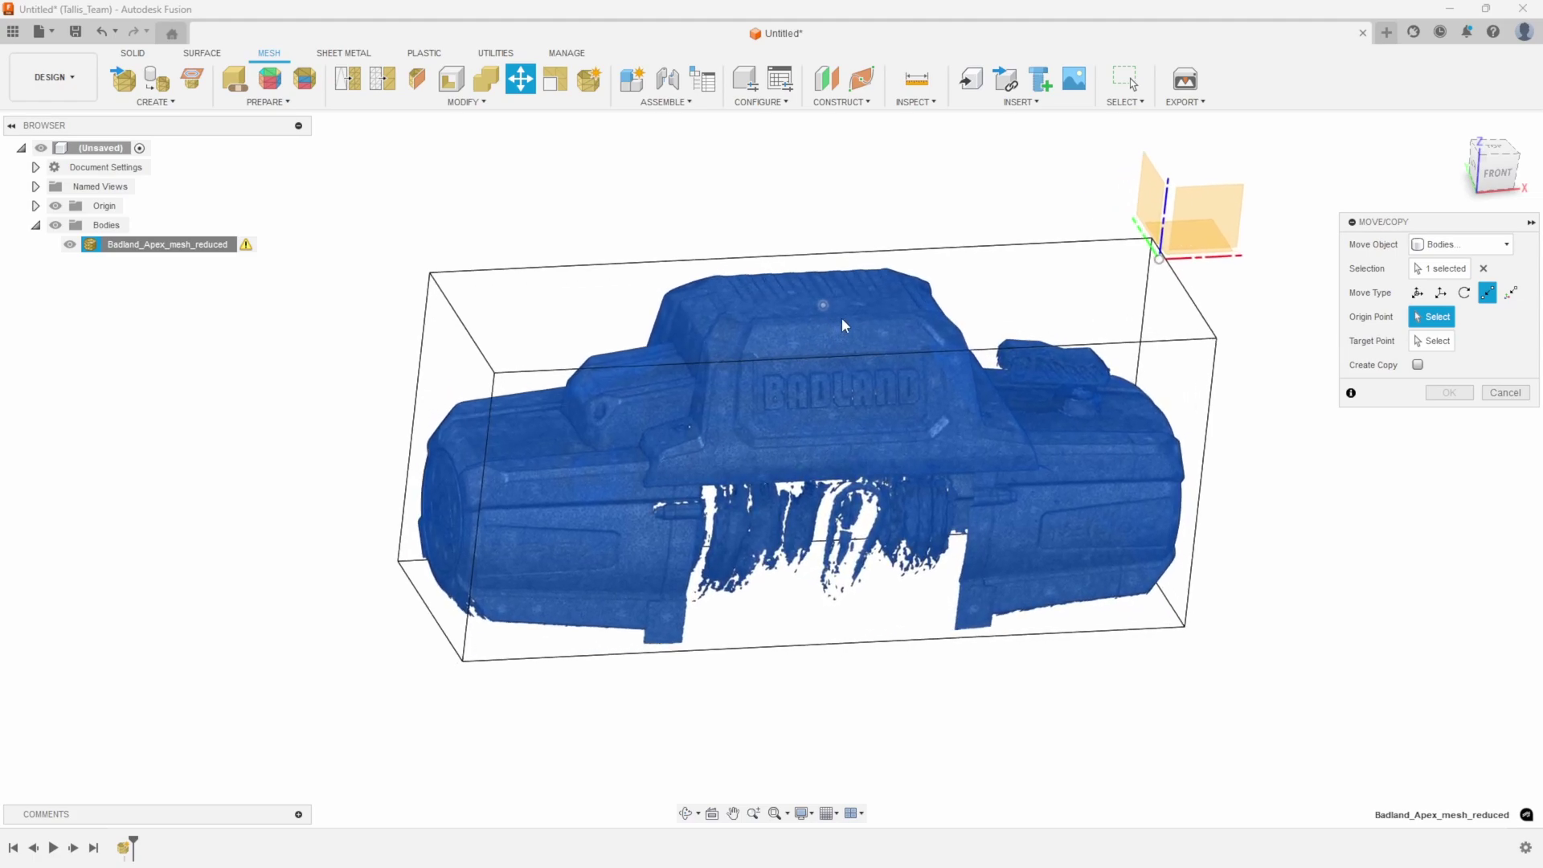
pyautogui.keyDown('shift'); pyautogui.moveTo(802, 292); pyautogui.dragTo(468, 334, button='middle'); pyautogui.keyUp('shift')
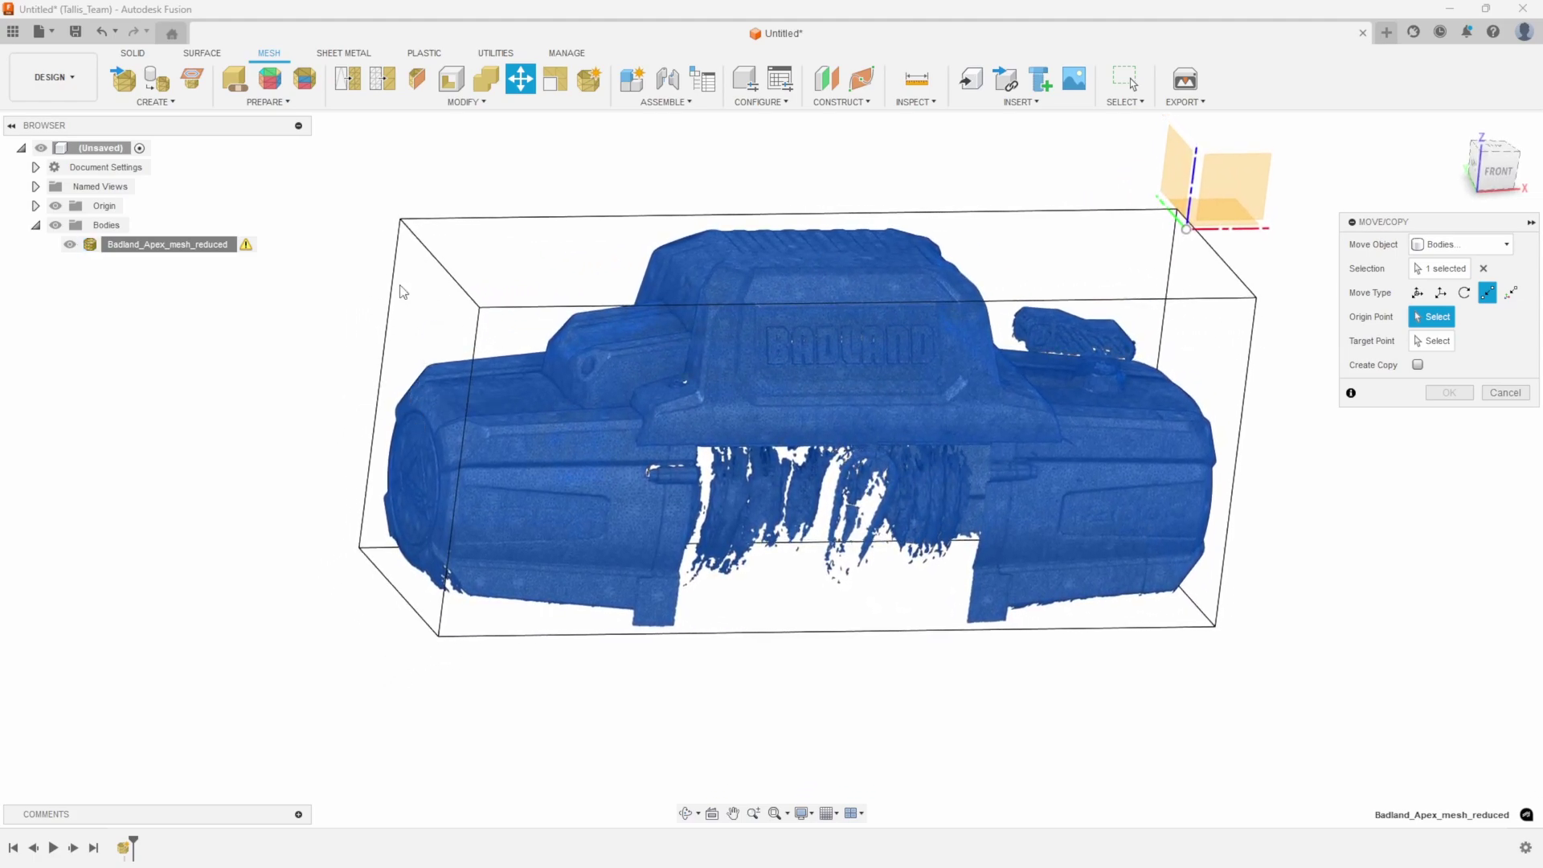
pyautogui.keyDown('shift'); pyautogui.moveTo(427, 297); pyautogui.dragTo(682, 457, button='middle'); pyautogui.keyUp('shift')
pyautogui.scroll(3, 723, 301)
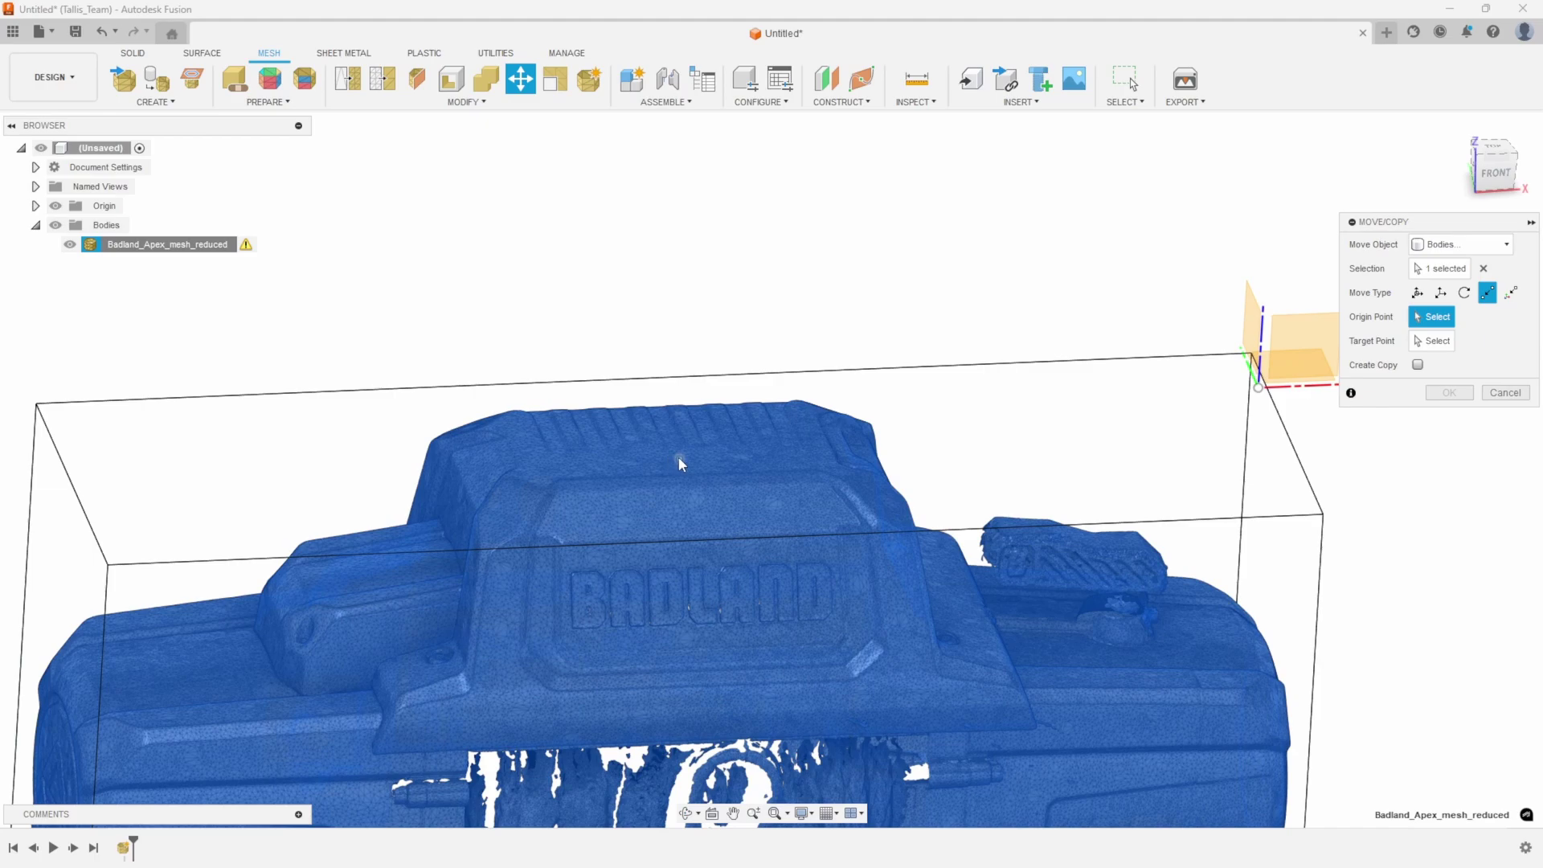
pyautogui.click(679, 458)
# Set the document origin as the target point, apply the move, and check the mesh's new position.
pyautogui.keyDown('shift'); pyautogui.moveTo(679, 458); pyautogui.dragTo(1045, 405, button='middle'); pyautogui.keyUp('shift')
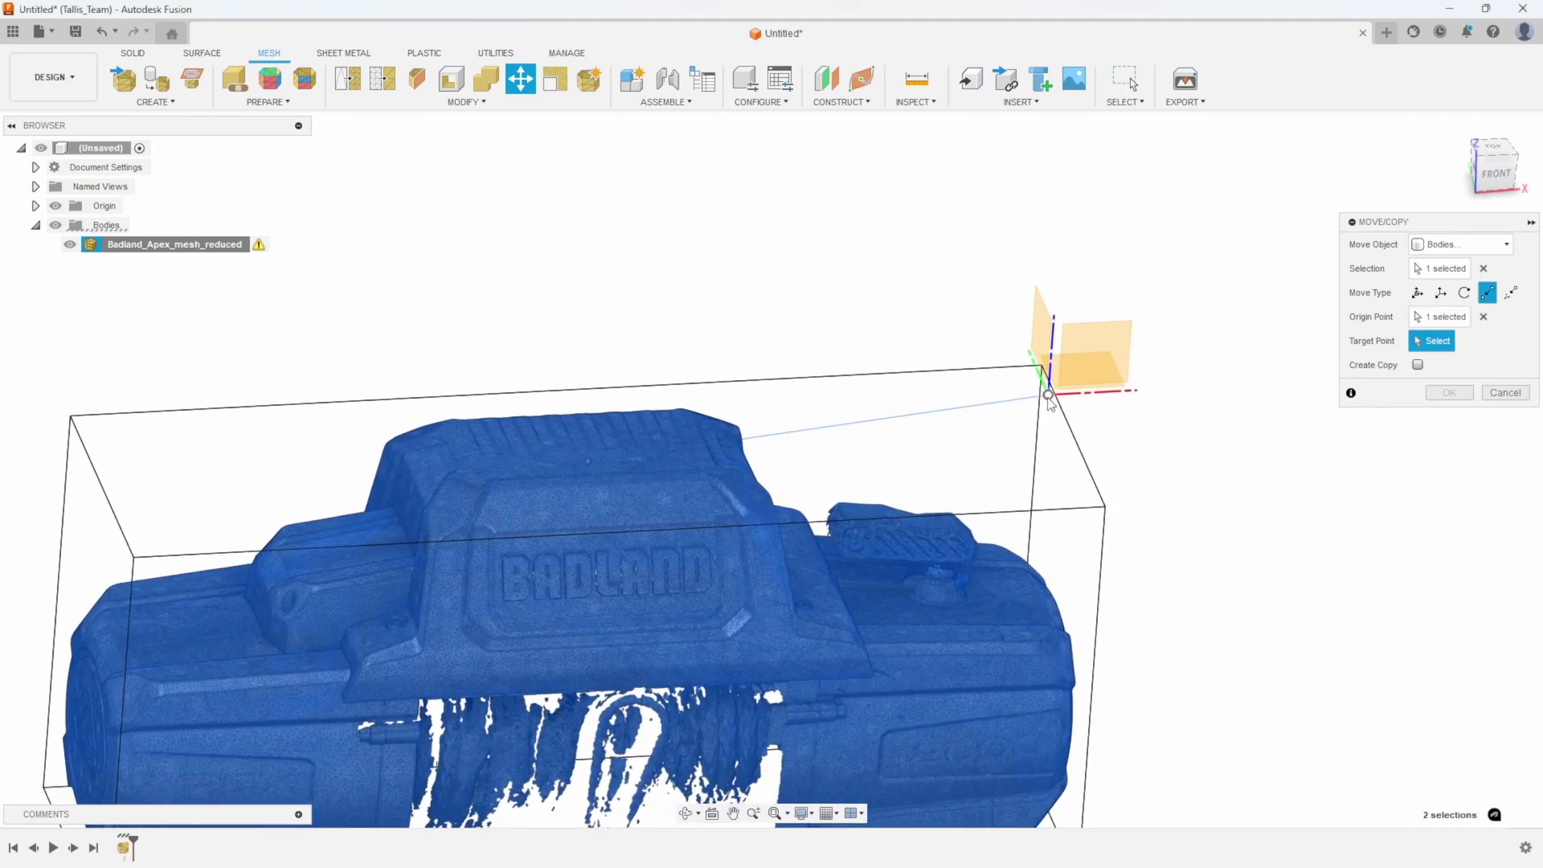
pyautogui.click(1049, 401)
pyautogui.keyDown('shift'); pyautogui.moveTo(1020, 556); pyautogui.dragTo(836, 362, button='middle'); pyautogui.keyUp('shift')
pyautogui.click(1453, 394)
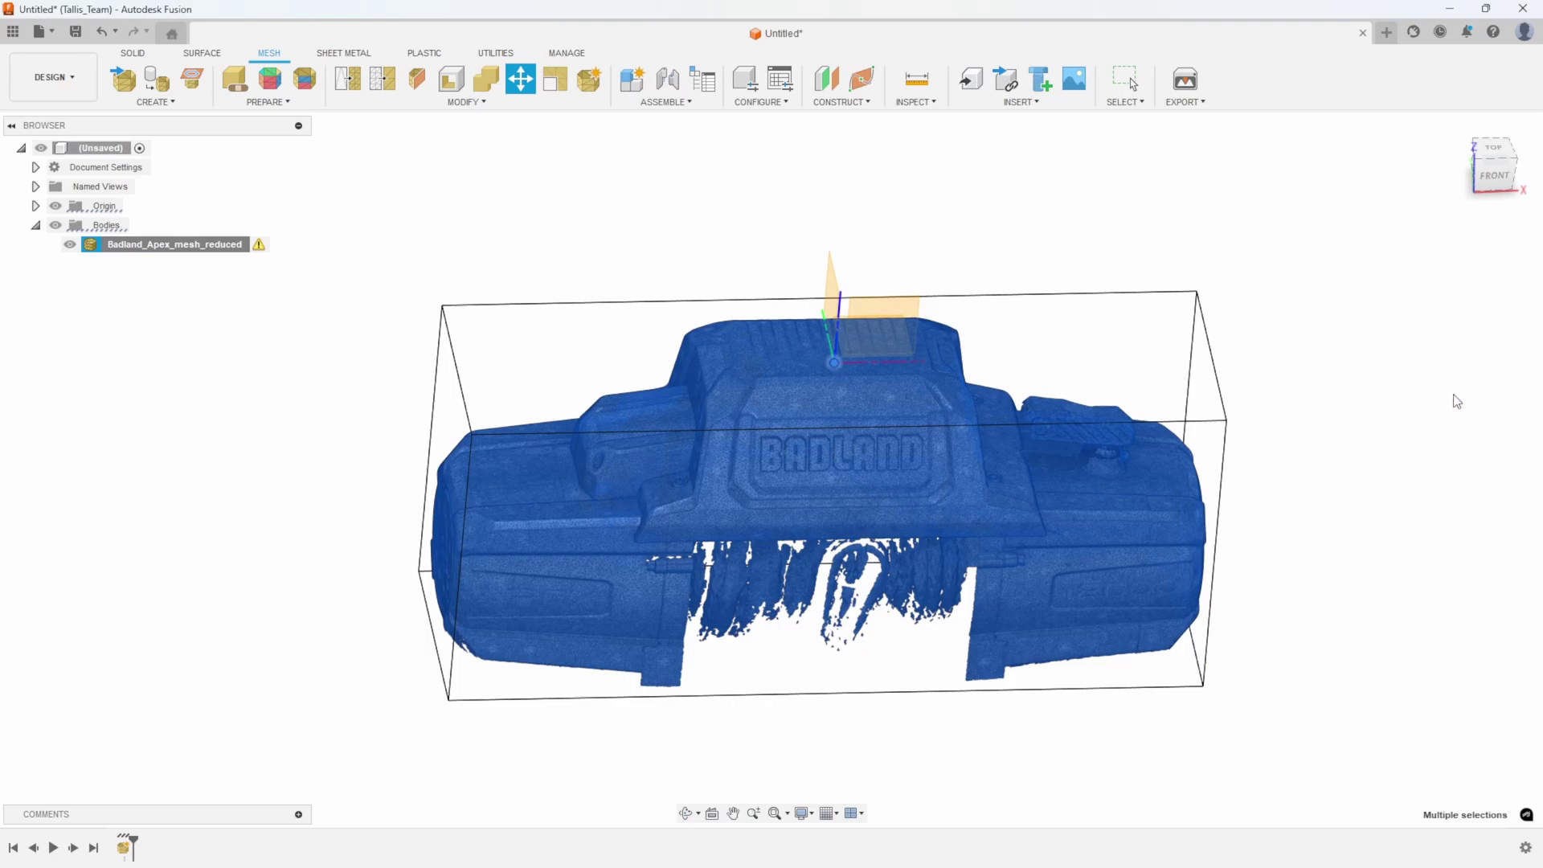
pyautogui.keyDown('shift'); pyautogui.moveTo(783, 676); pyautogui.dragTo(678, 676, button='middle'); pyautogui.keyUp('shift')
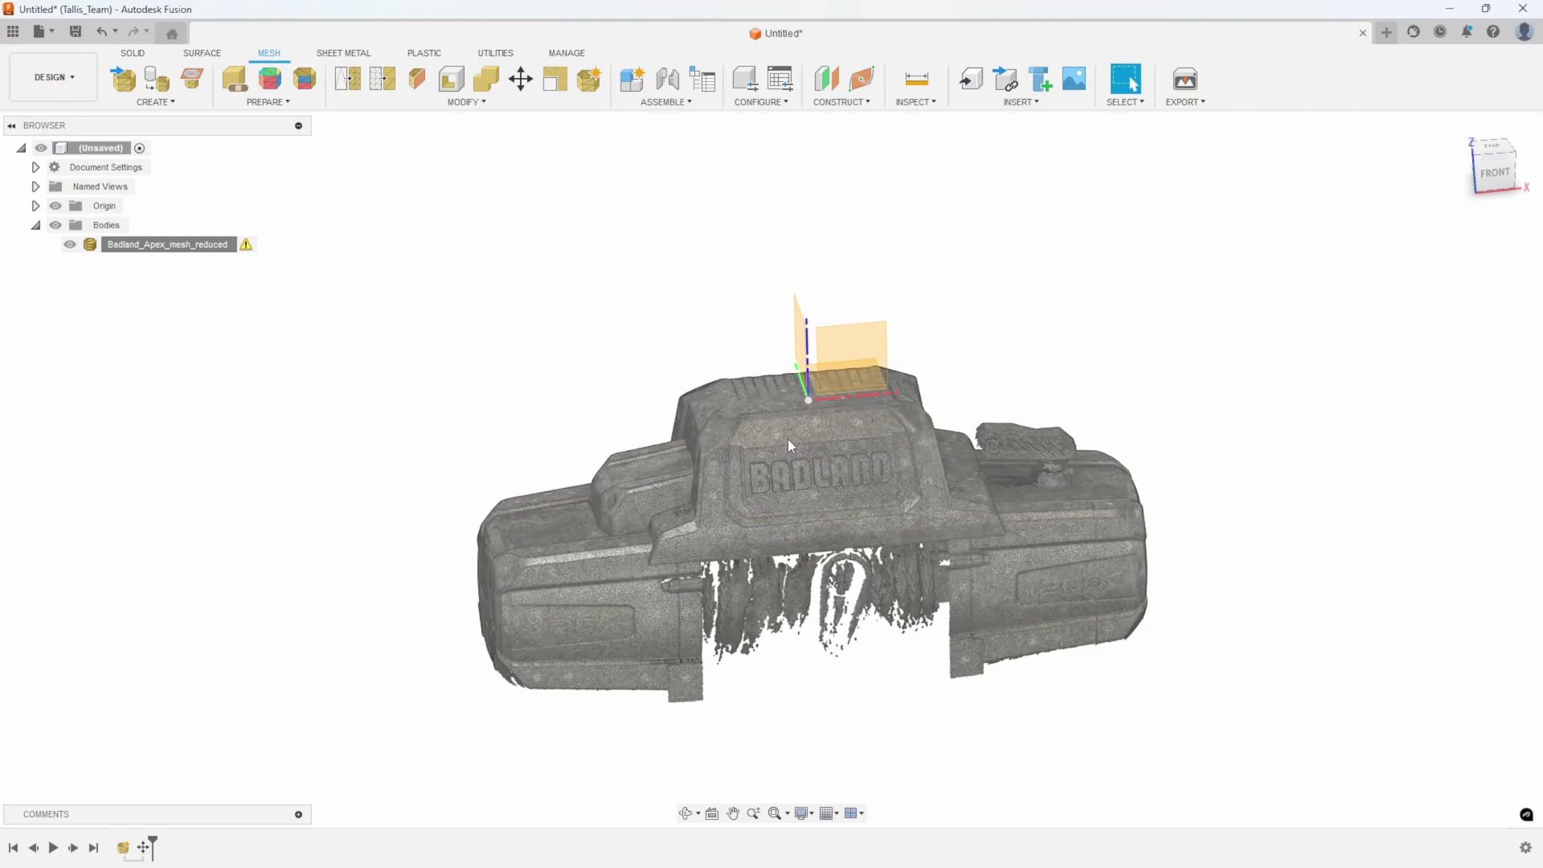
pyautogui.keyDown('shift'); pyautogui.moveTo(788, 439); pyautogui.dragTo(793, 399, button='middle'); pyautogui.keyUp('shift')
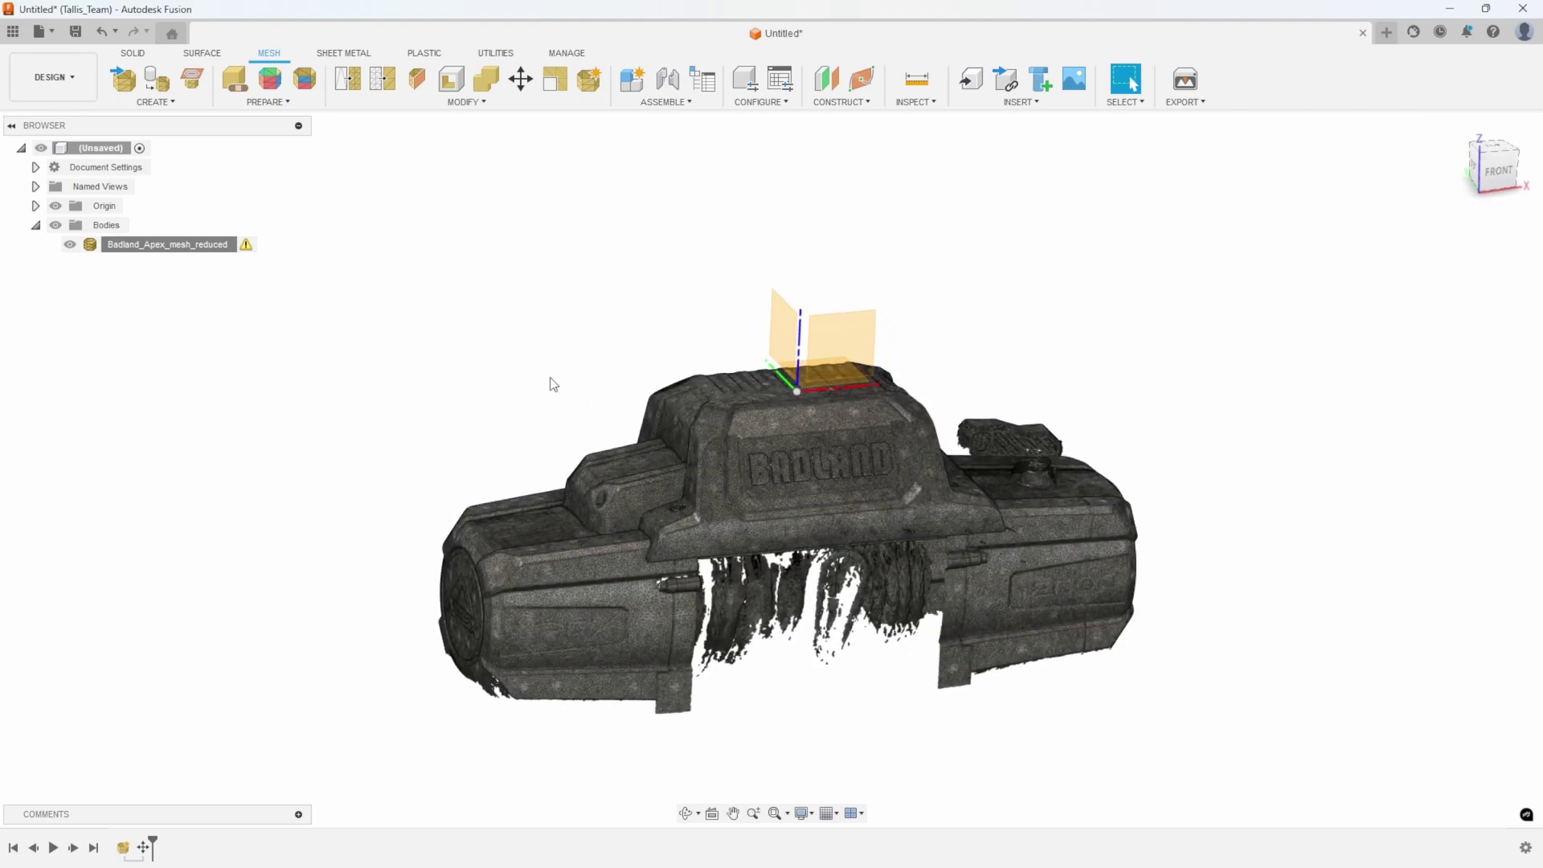
# Create a new empty design in a separate document.
pyautogui.hotkey('ctrl', 'n')
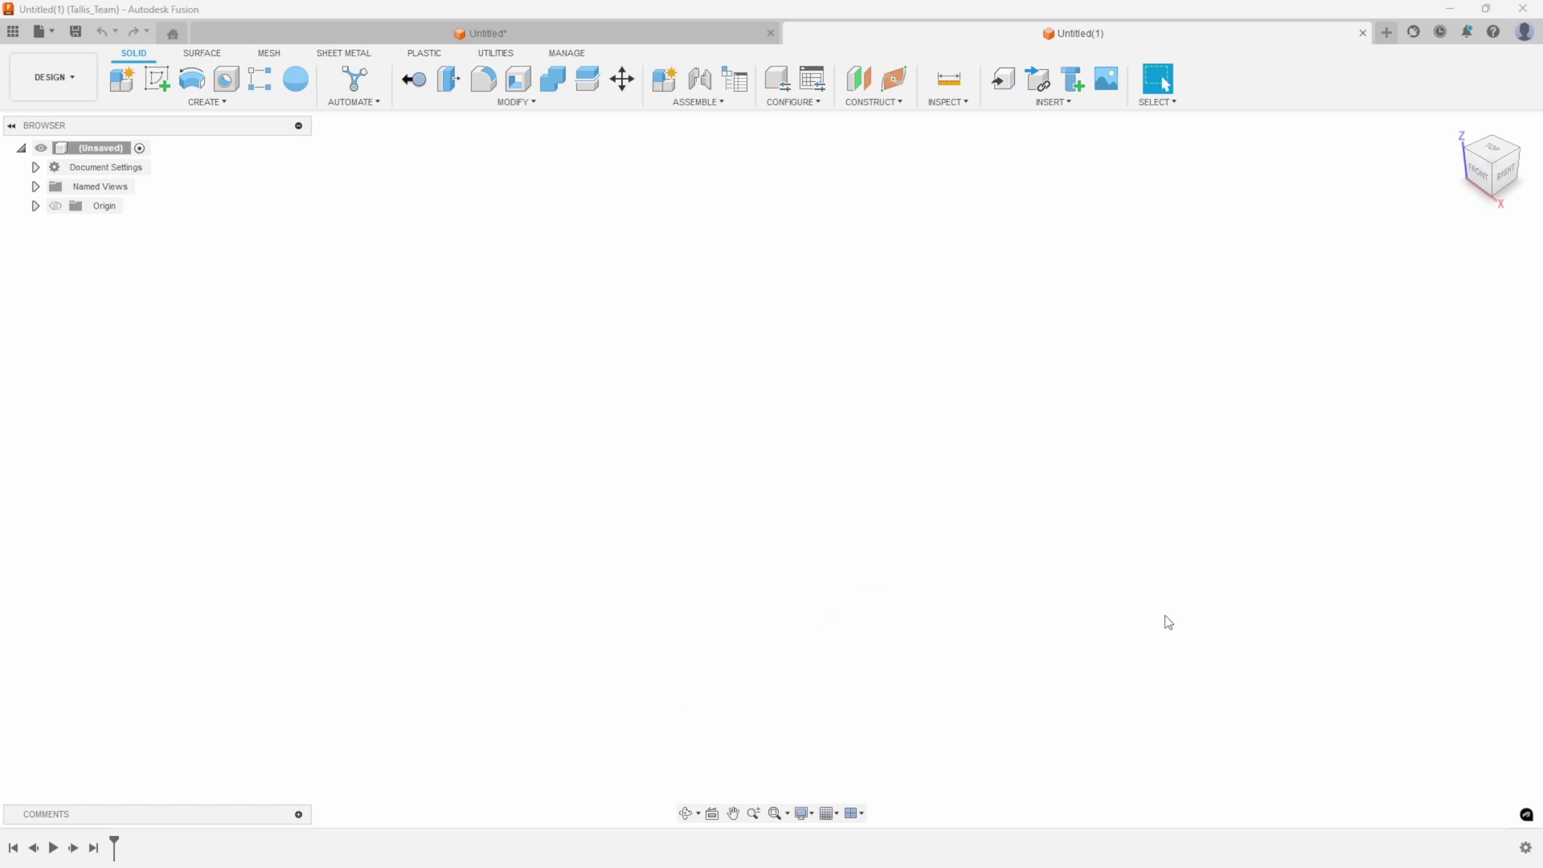
# Insert the Fender.stl mesh from the computer with inches as the unit type, and show the origin planes.
pyautogui.click(1061, 105)
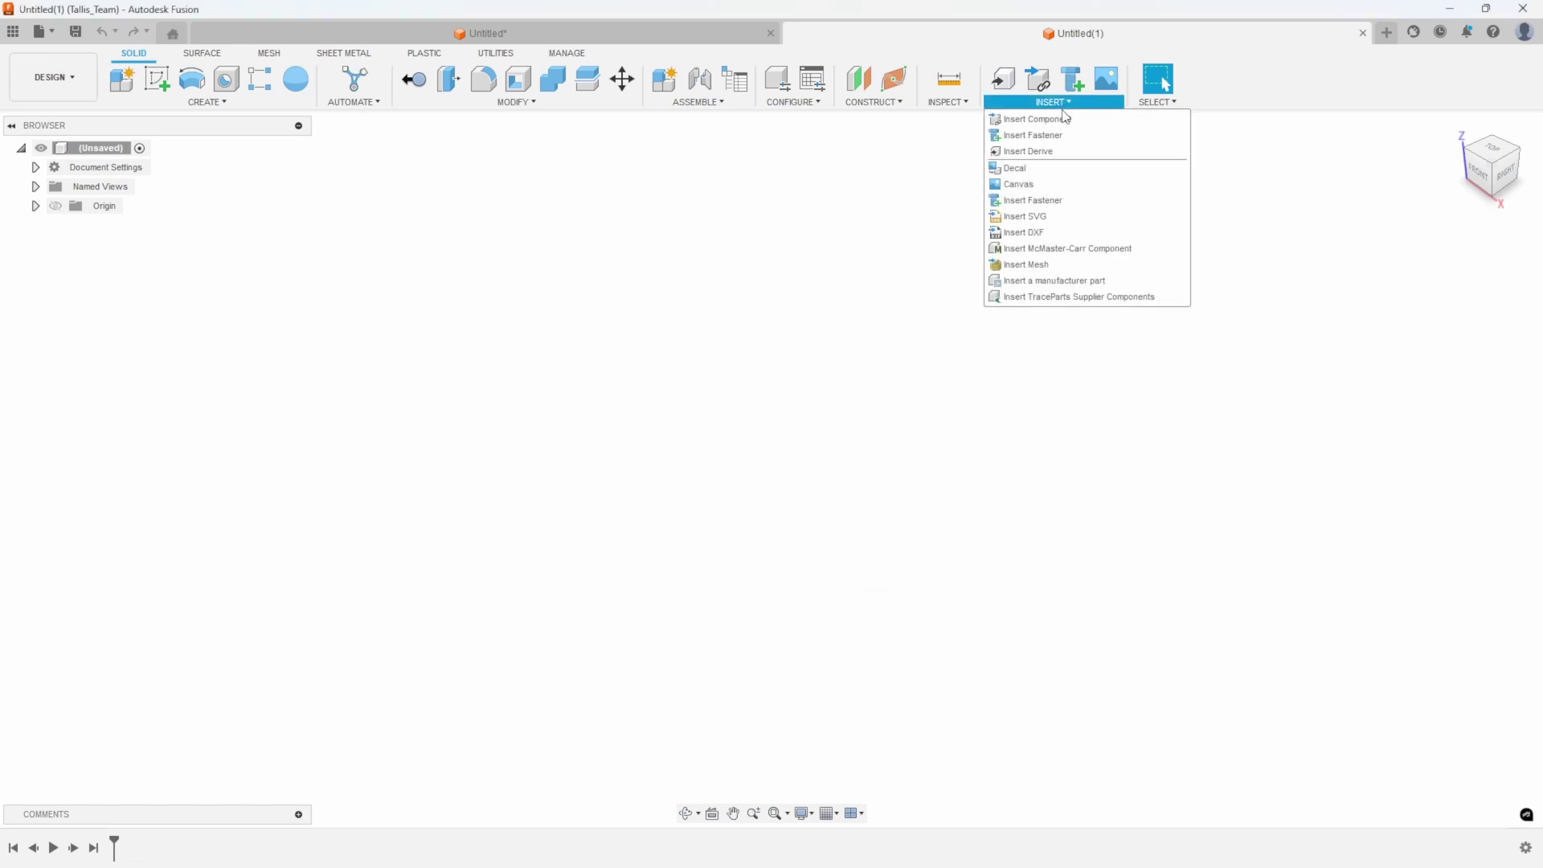
pyautogui.click(1047, 267)
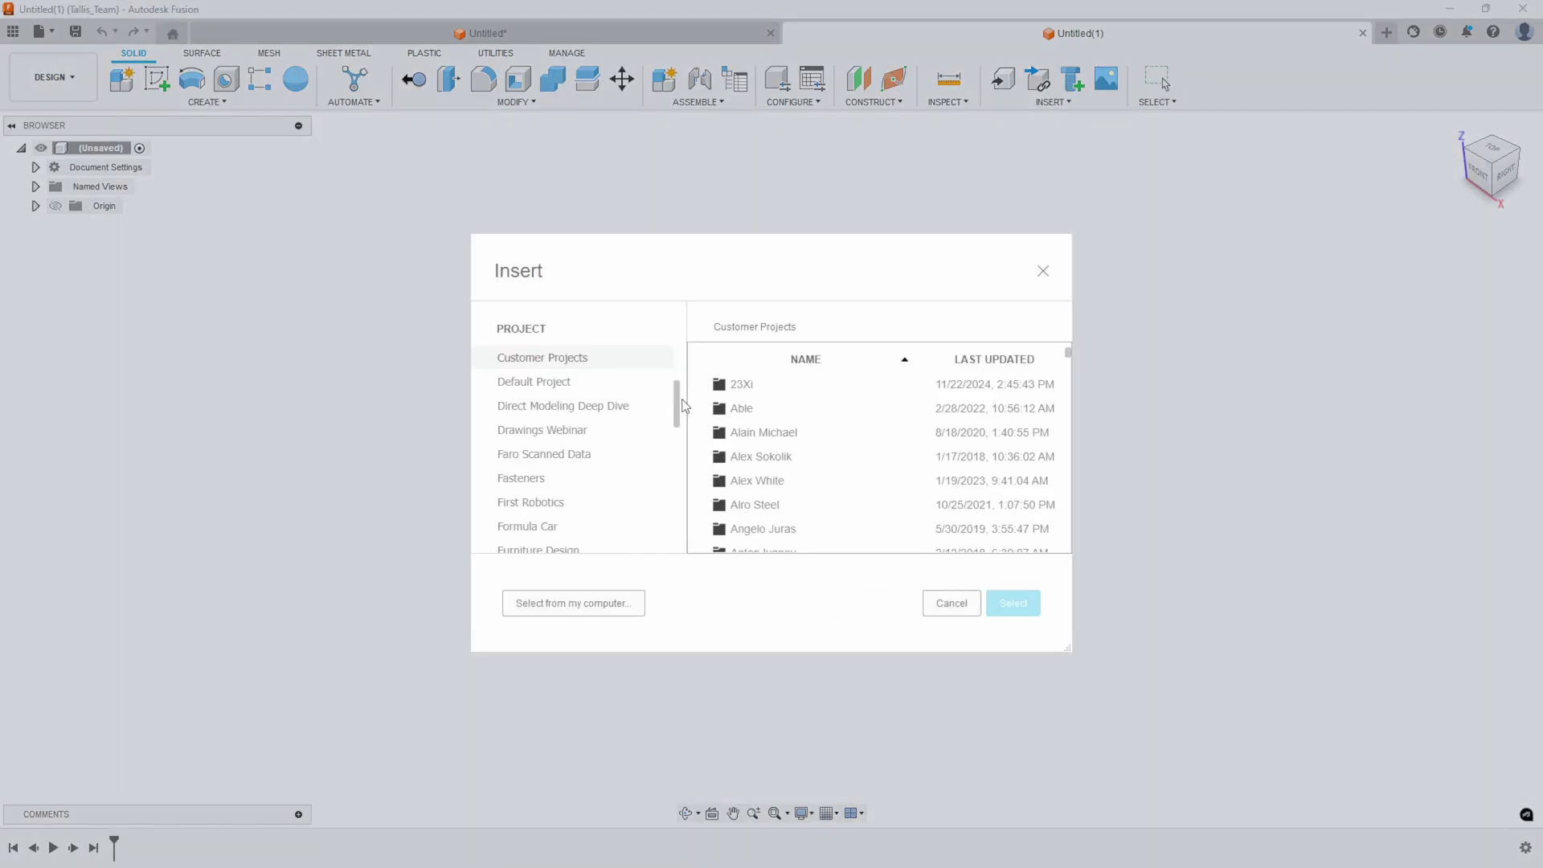
pyautogui.click(569, 609)
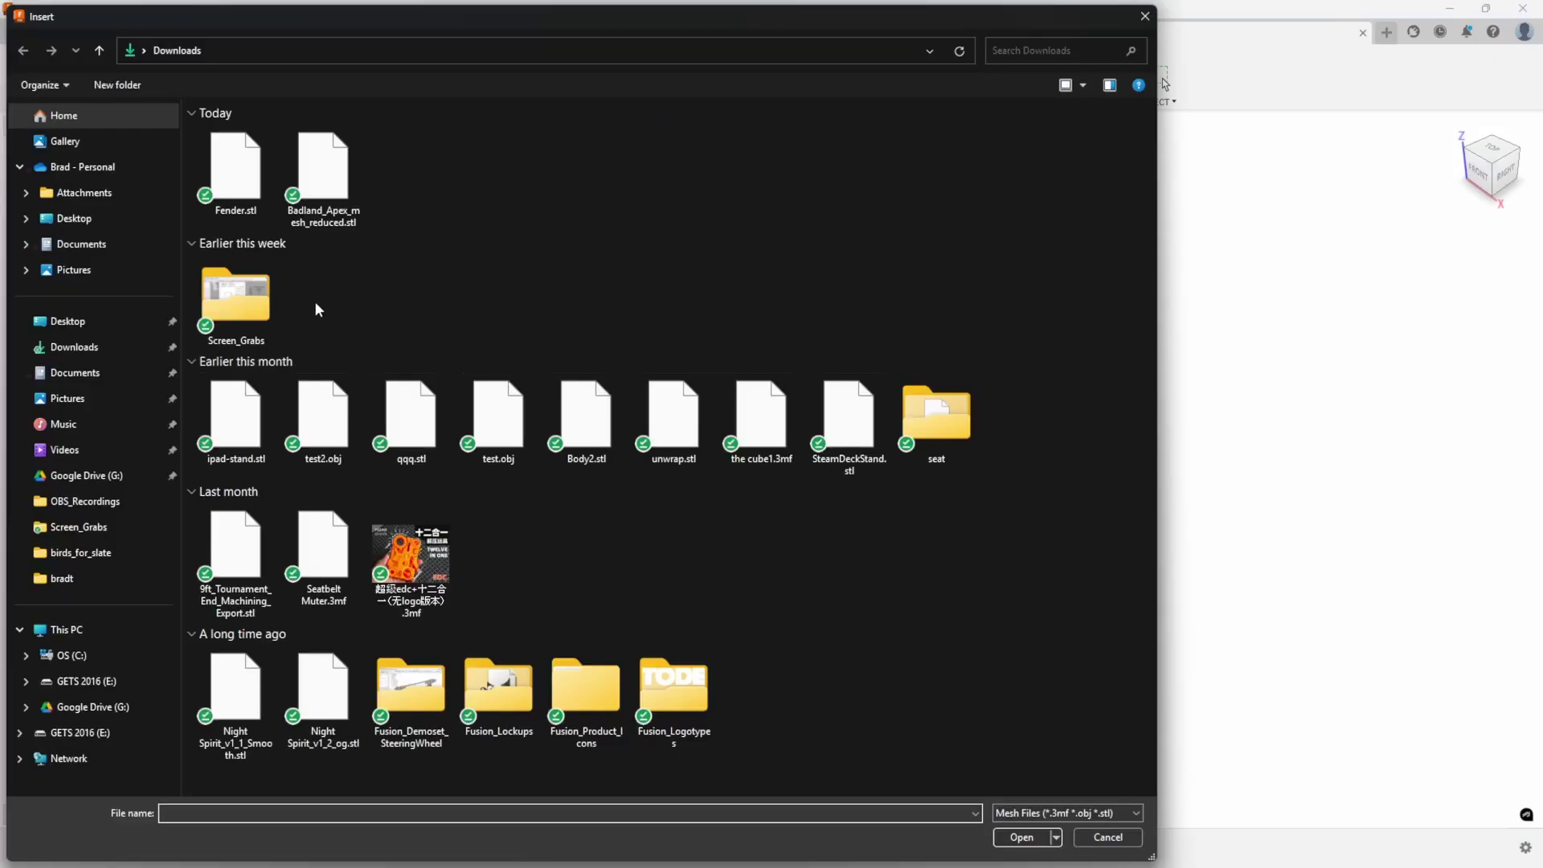
pyautogui.click(236, 165)
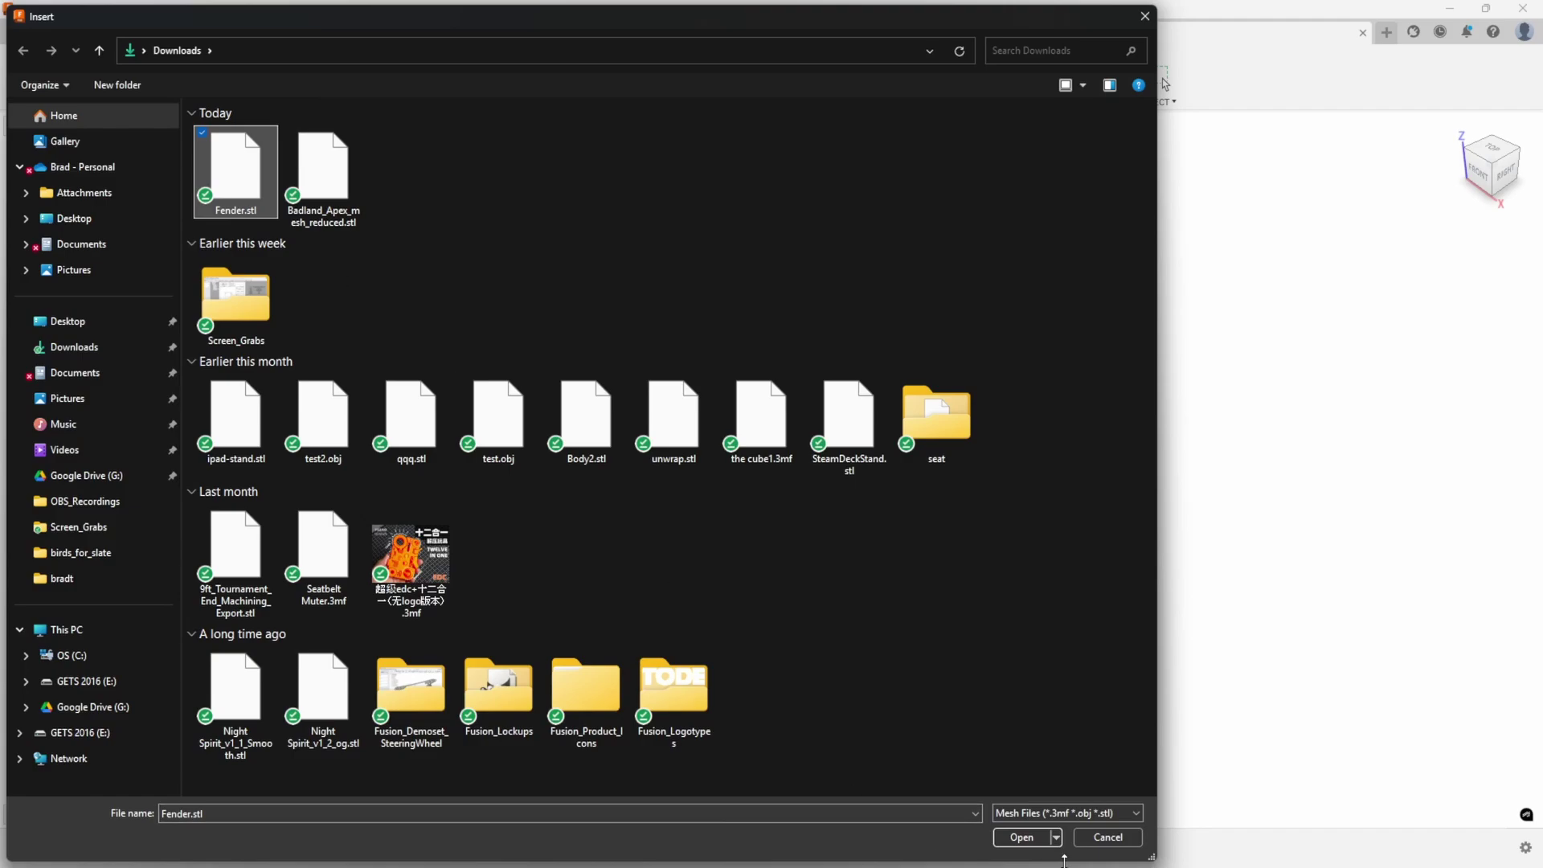
pyautogui.click(1021, 836)
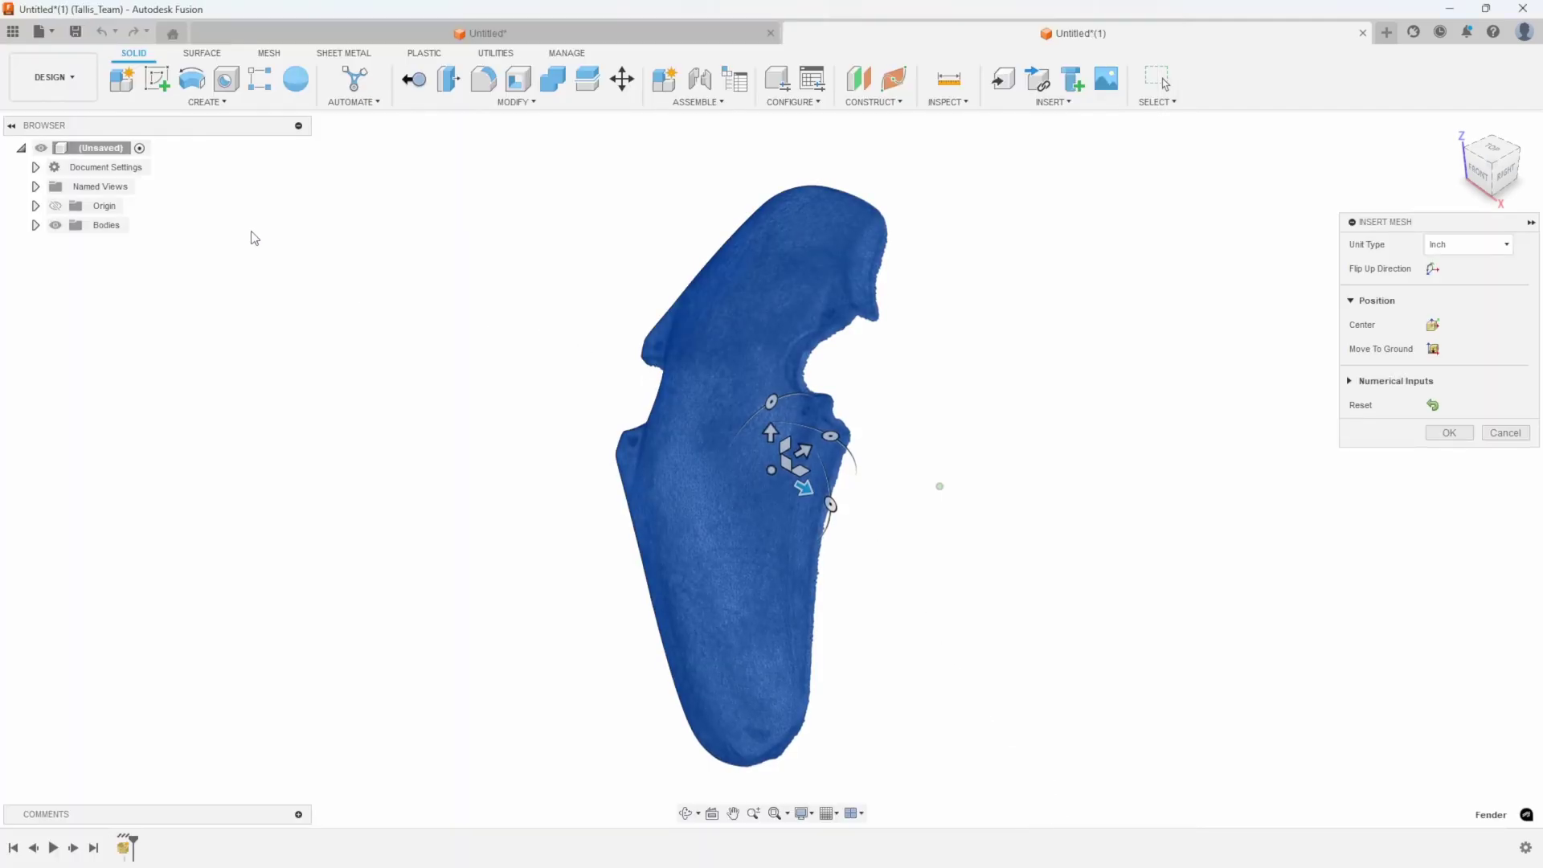
pyautogui.click(55, 207)
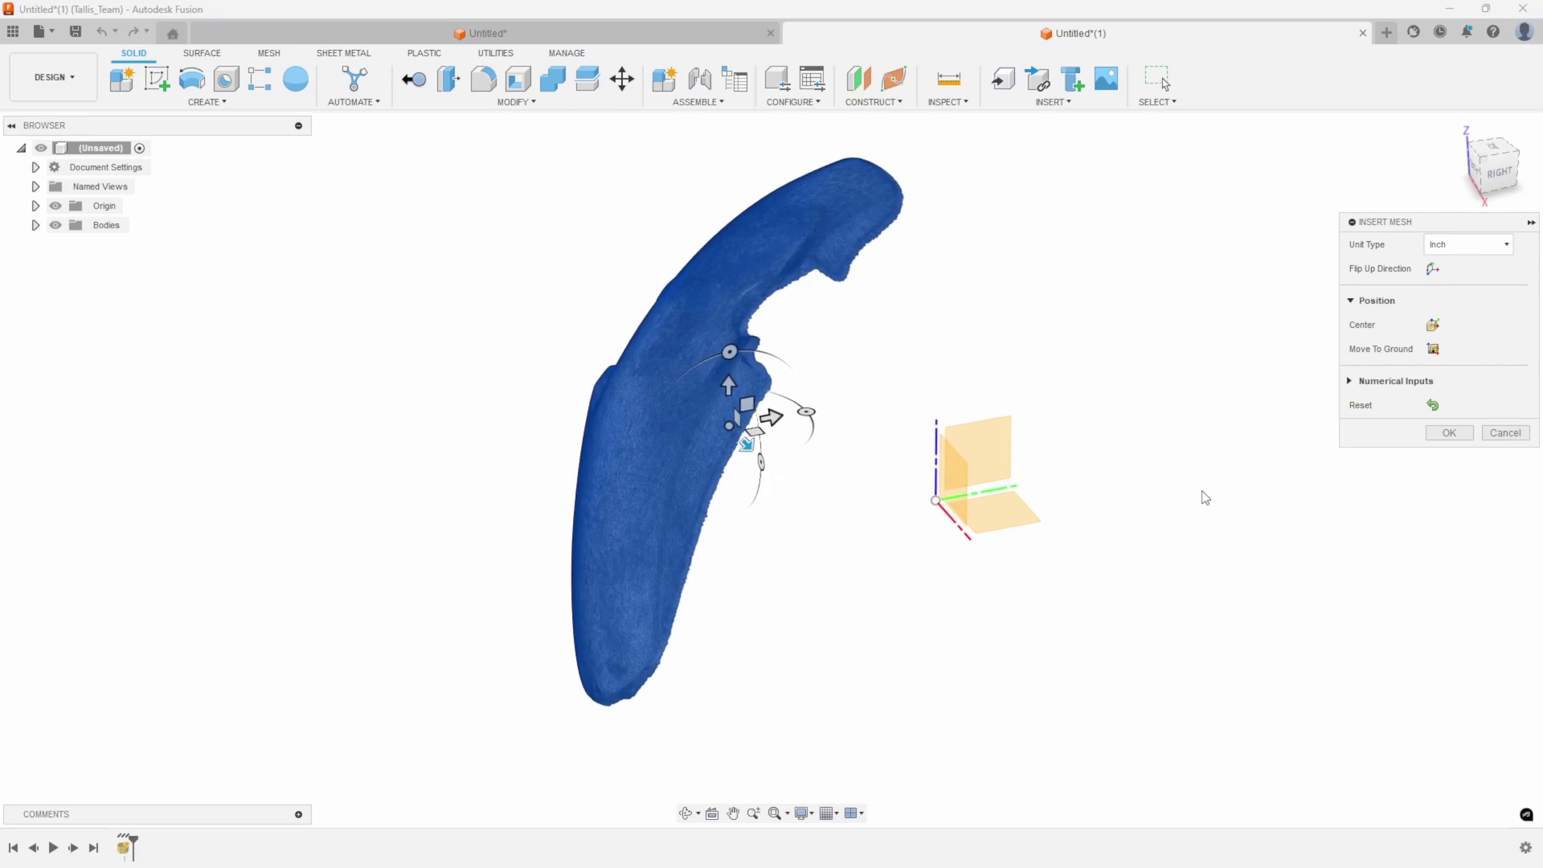
pyautogui.click(1449, 432)
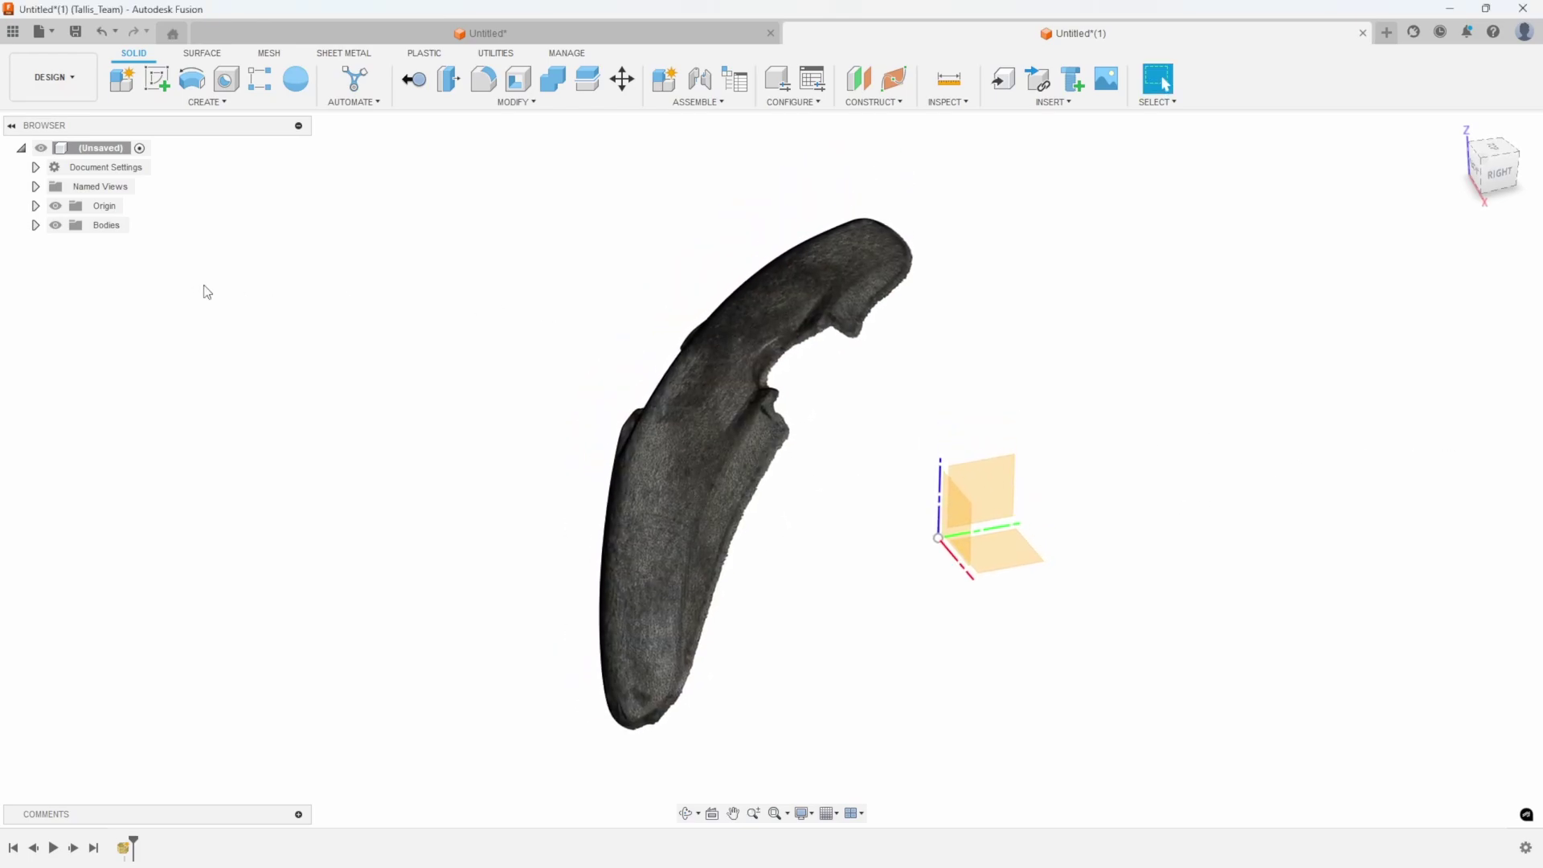
# Start a Direct Edit session on the Fender mesh body.
pyautogui.click(273, 54)
pyautogui.click(465, 102)
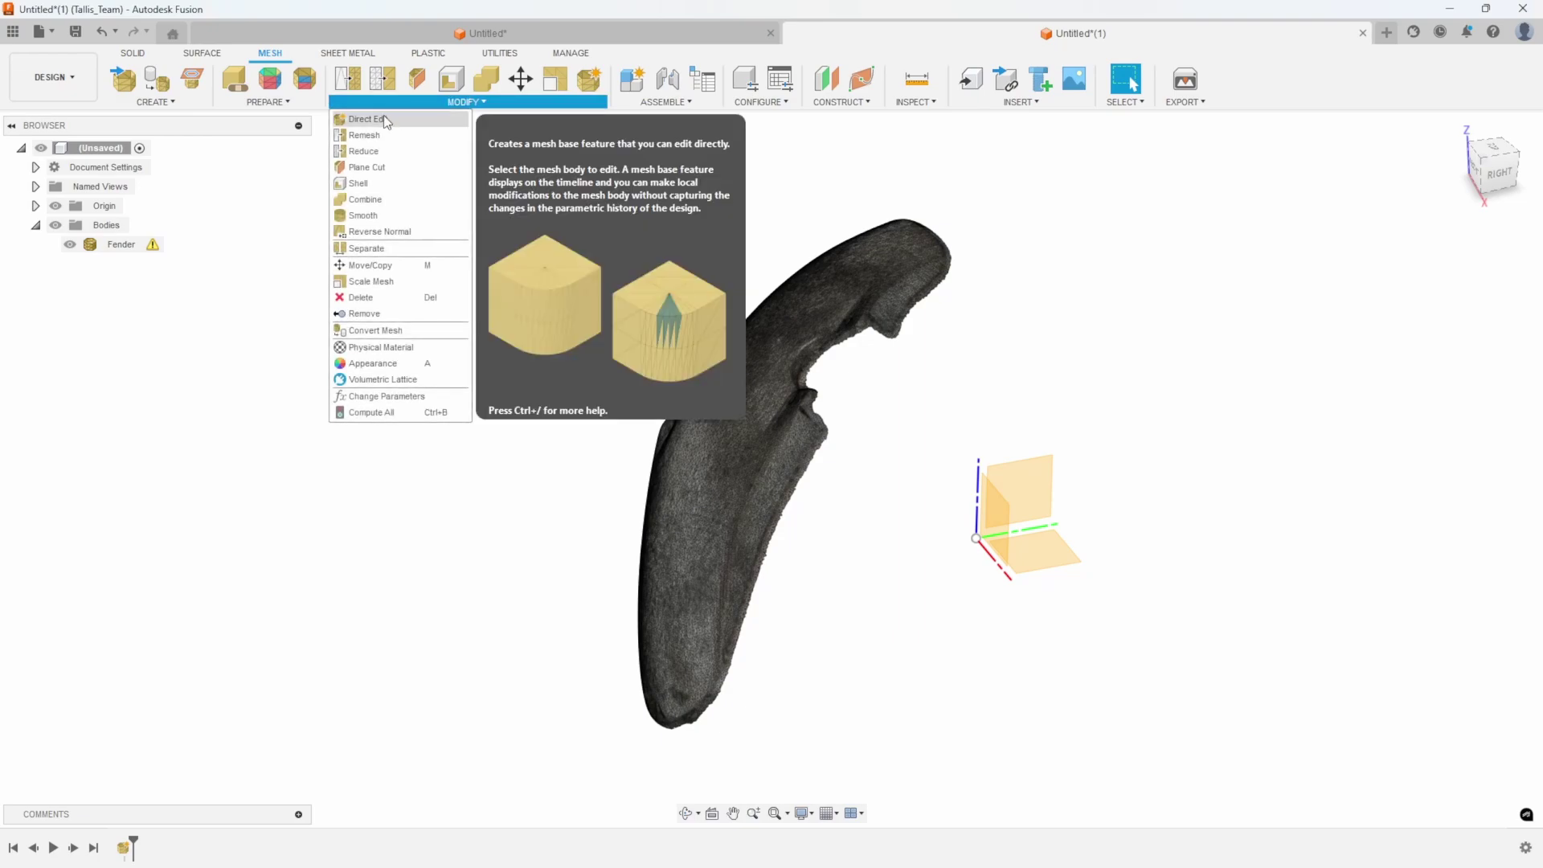
pyautogui.click(374, 114)
pyautogui.click(792, 347)
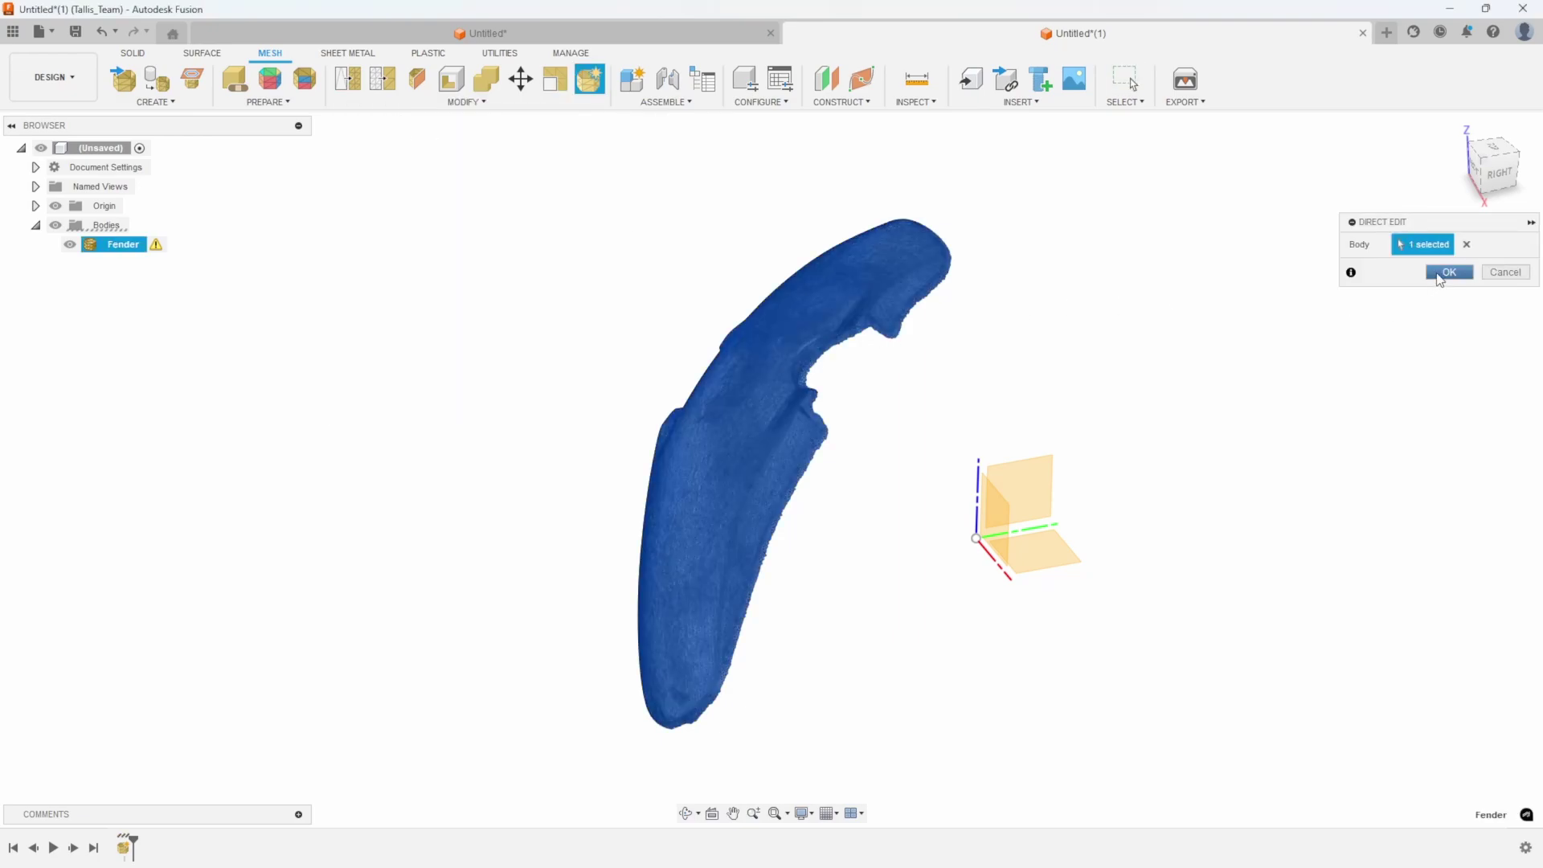
pyautogui.click(1447, 272)
# Start Mesh Align and pick a mesh face on the flat tab beside a mounting hole as the face to align from.
pyautogui.click(430, 102)
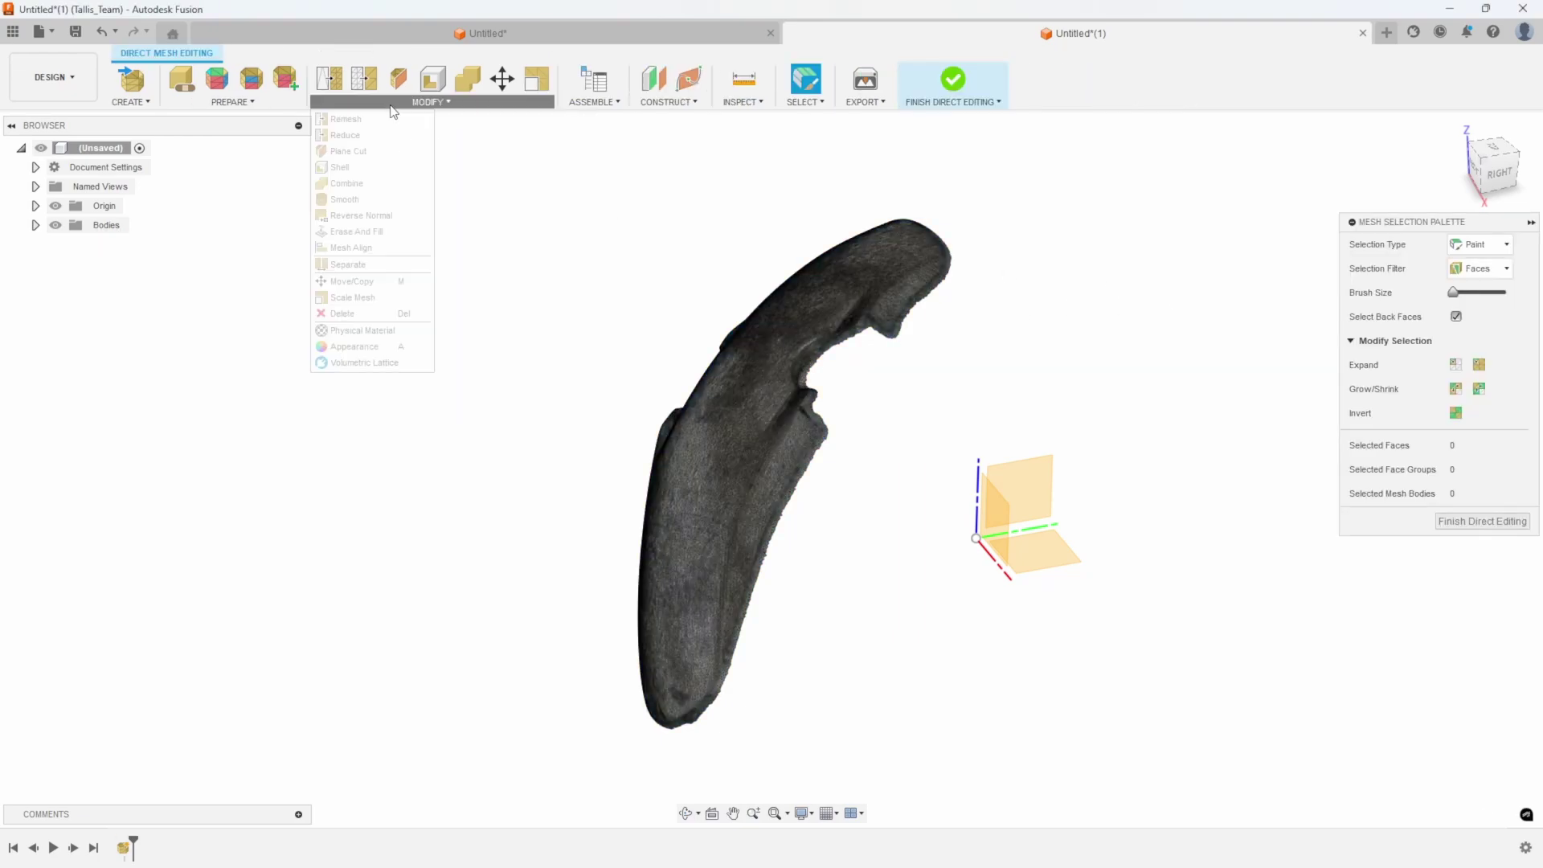
pyautogui.click(360, 246)
pyautogui.keyDown('shift'); pyautogui.moveTo(649, 282); pyautogui.dragTo(988, 533, button='middle'); pyautogui.keyUp('shift')
pyautogui.scroll(4, 1002, 403)
pyautogui.keyDown('shift'); pyautogui.moveTo(918, 439); pyautogui.dragTo(947, 352, button='middle'); pyautogui.keyUp('shift')
pyautogui.keyDown('shift'); pyautogui.moveTo(819, 397); pyautogui.dragTo(673, 490, button='middle'); pyautogui.keyUp('shift')
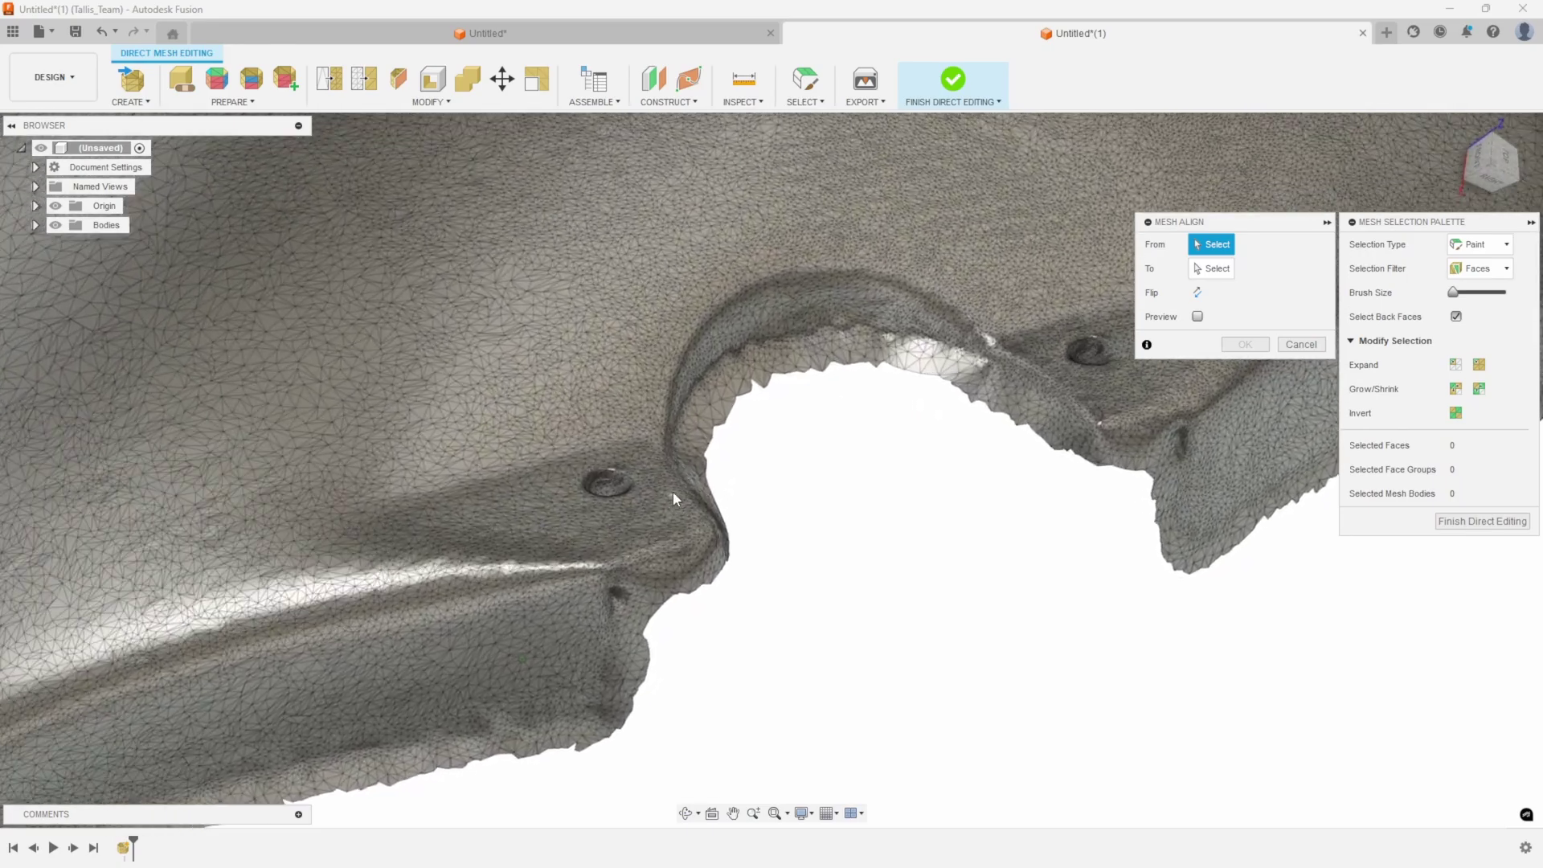
pyautogui.scroll(5, 672, 490)
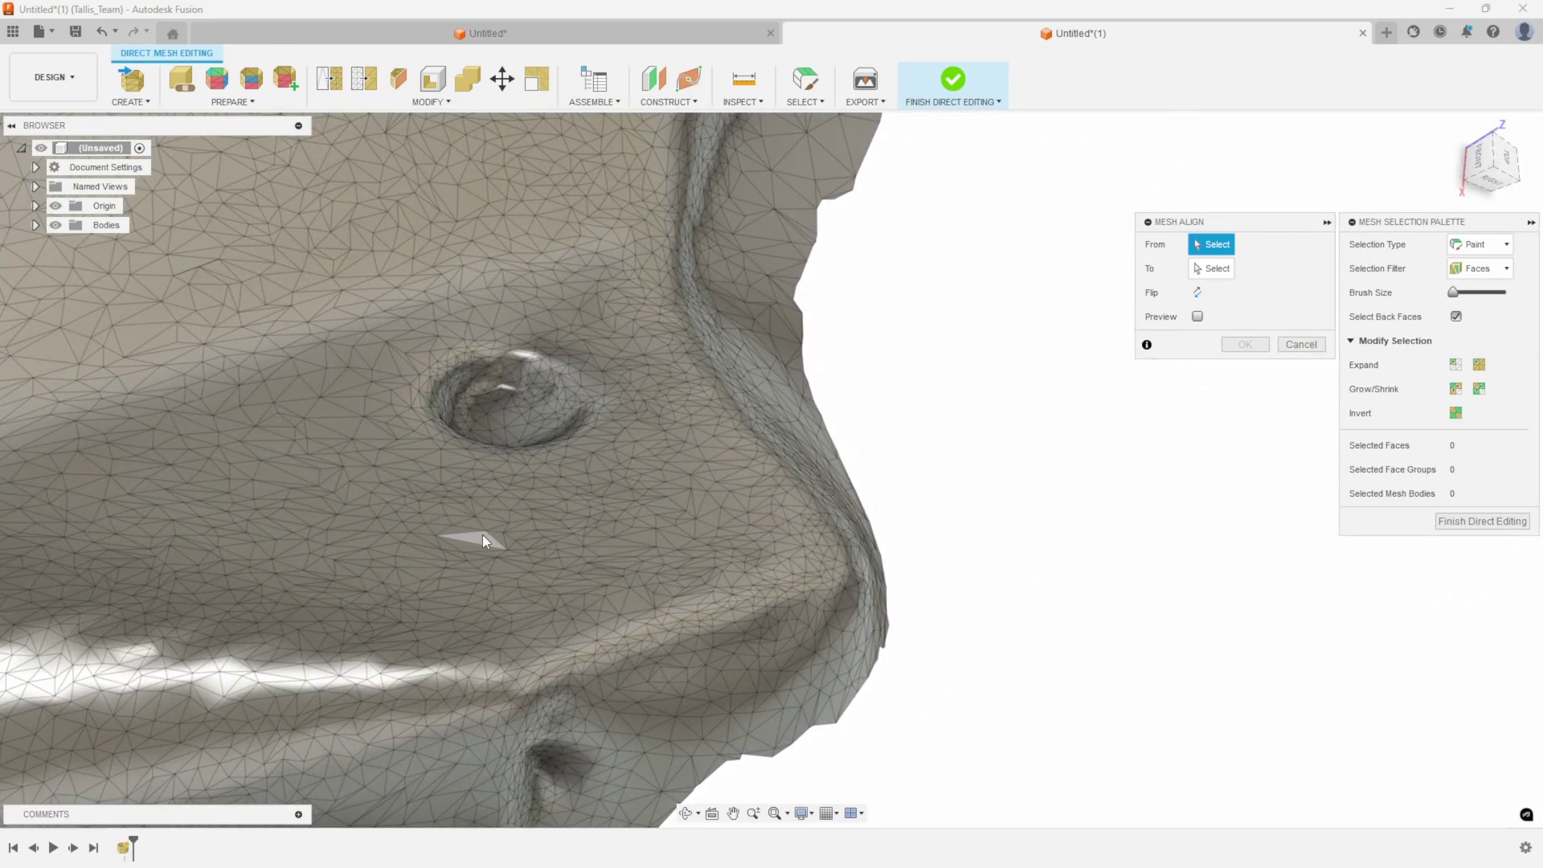
pyautogui.click(483, 534)
# Set the horizontal origin plane as the alignment target, preview the result, and apply the mesh alignment.
pyautogui.scroll(-10, 701, 568)
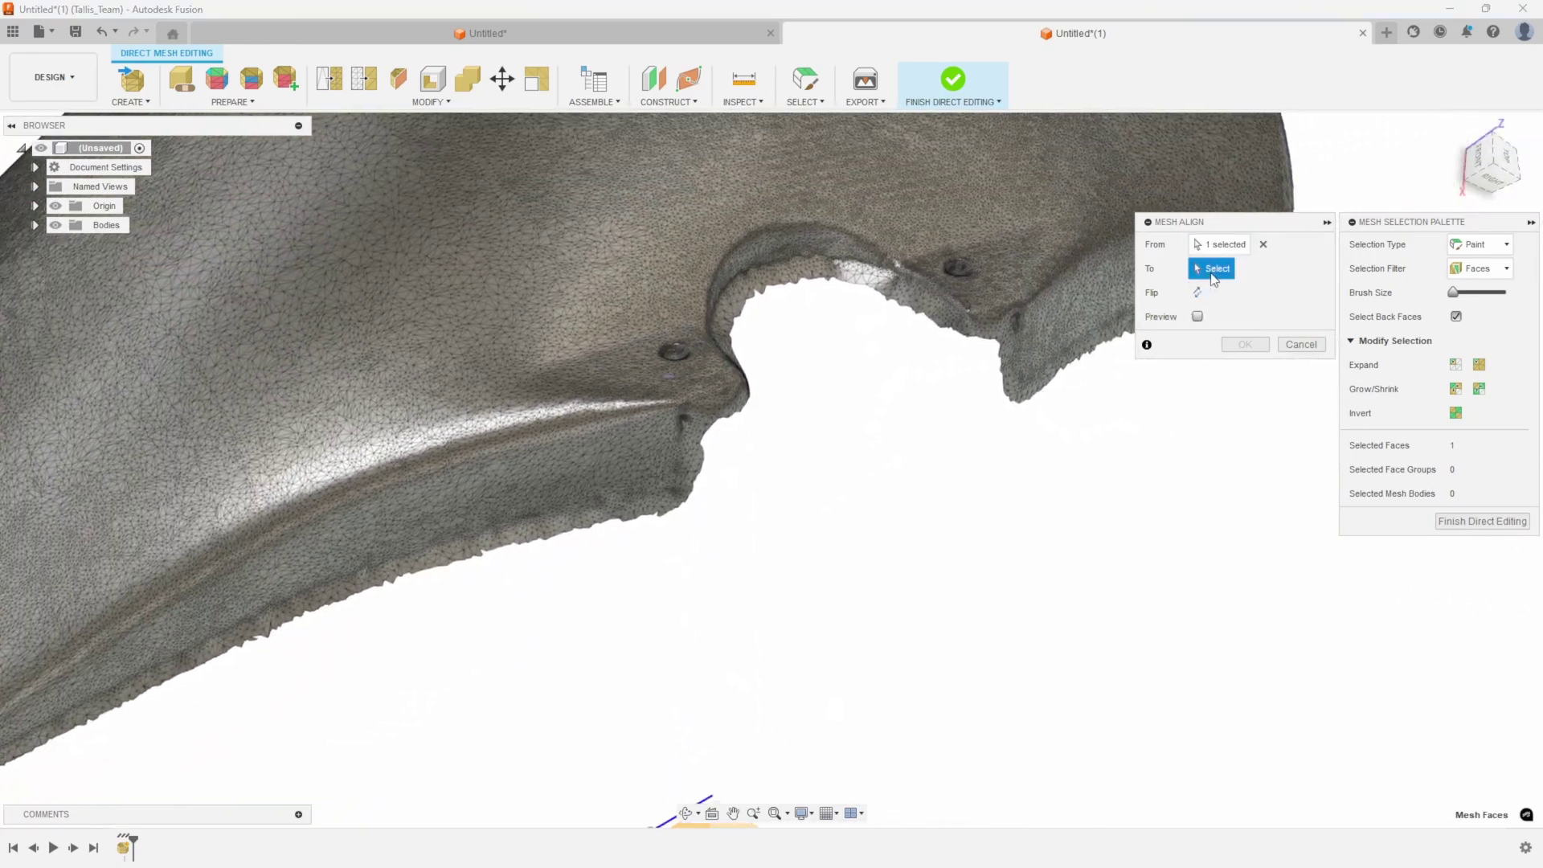
pyautogui.scroll(-5, 922, 479)
pyautogui.keyDown('shift'); pyautogui.moveTo(922, 479); pyautogui.dragTo(1284, 233, button='middle'); pyautogui.keyUp('shift')
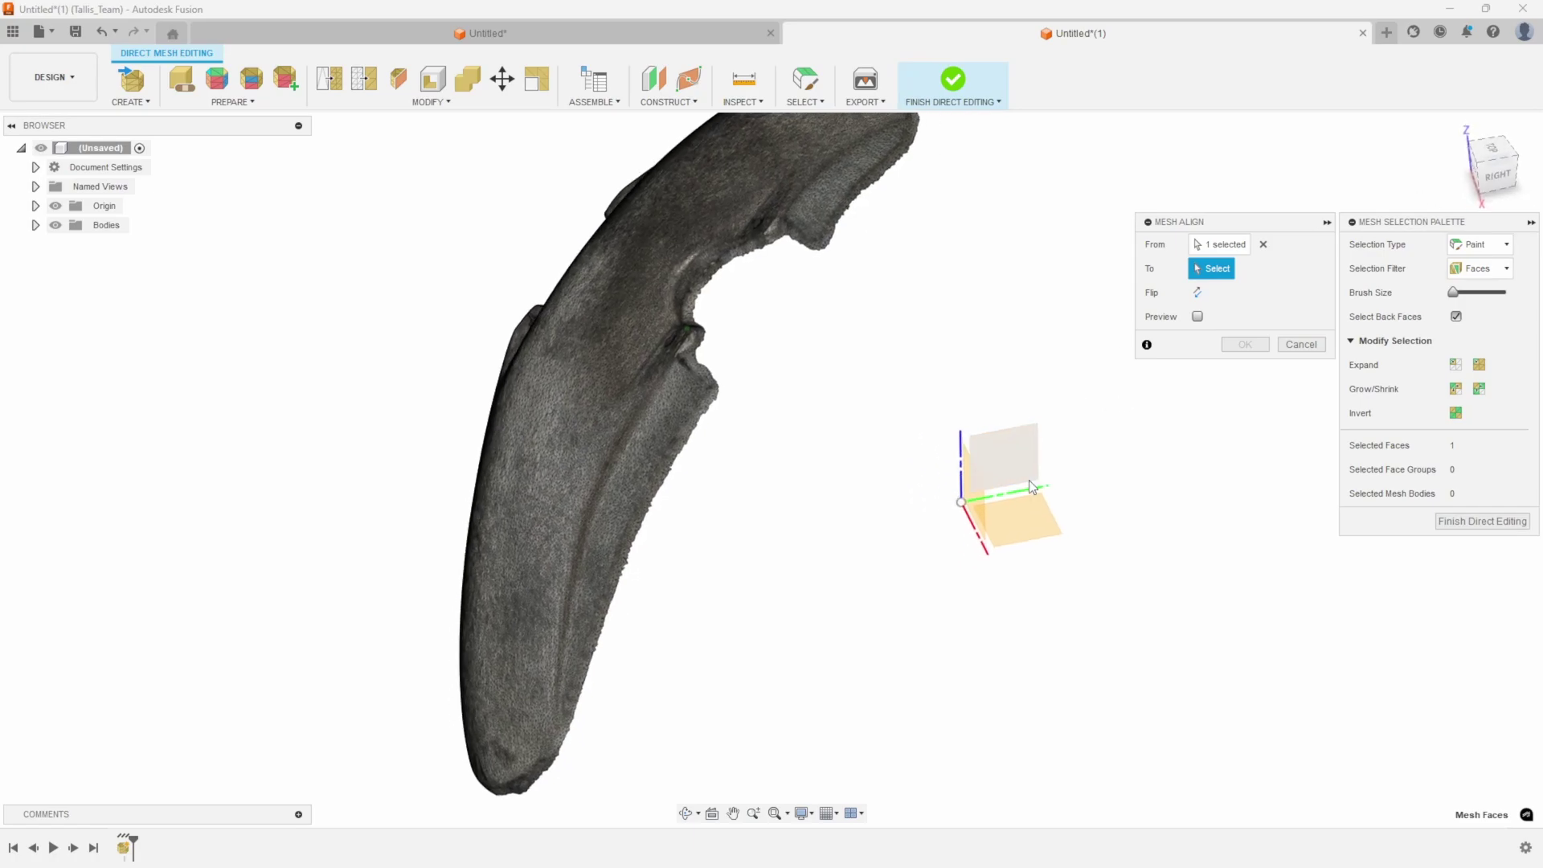
pyautogui.click(1005, 495)
pyautogui.keyDown('shift'); pyautogui.moveTo(1057, 538); pyautogui.dragTo(1447, 350, button='middle'); pyautogui.keyUp('shift')
pyautogui.click(1197, 317)
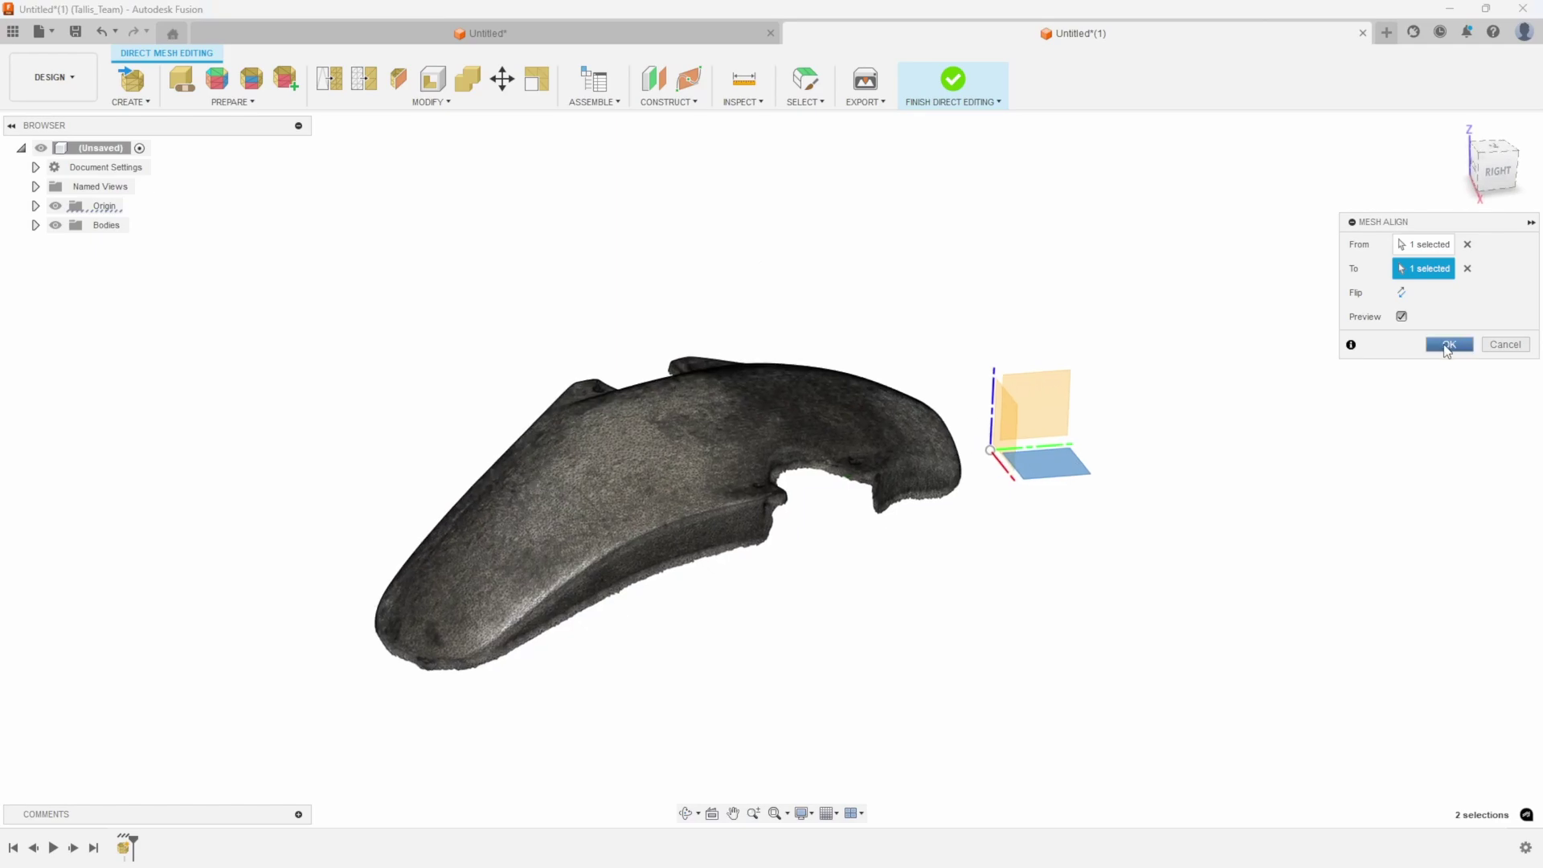
pyautogui.click(1448, 345)
# Examine the fender's orientation against the origin planes from above and from the front, including its mounting tabs.
pyautogui.keyDown('shift'); pyautogui.moveTo(1312, 388); pyautogui.dragTo(1040, 558, button='middle'); pyautogui.keyUp('shift')
pyautogui.scroll(2, 689, 572)
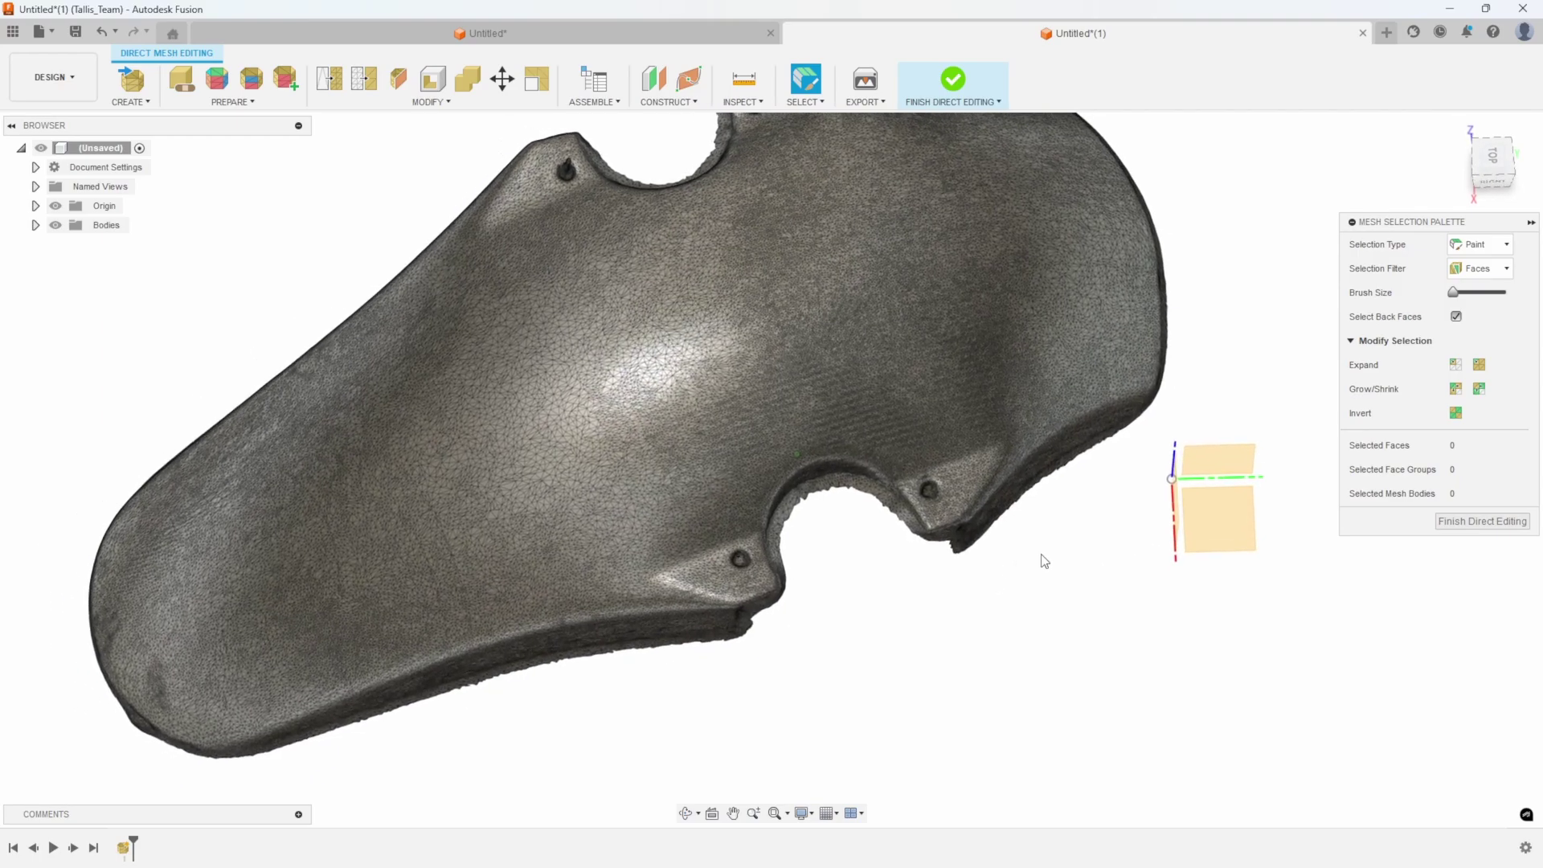
pyautogui.keyDown('shift'); pyautogui.moveTo(1169, 470); pyautogui.dragTo(1480, 176, button='middle'); pyautogui.keyUp('shift')
pyautogui.click(1481, 171)
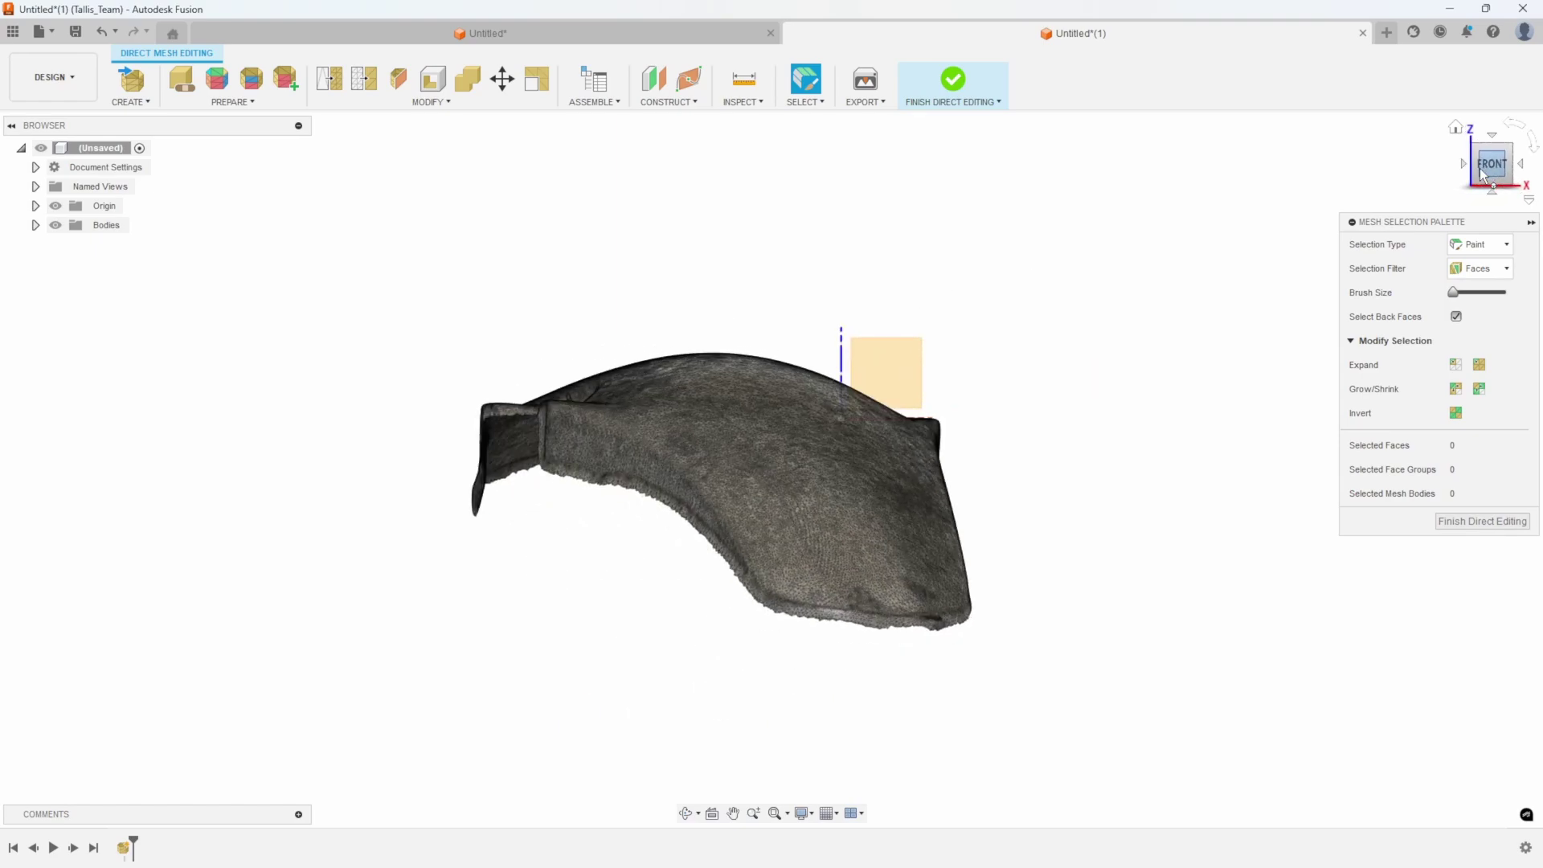
pyautogui.keyDown('shift'); pyautogui.moveTo(978, 436); pyautogui.dragTo(900, 465, button='middle'); pyautogui.keyUp('shift')
pyautogui.scroll(5, 970, 481)
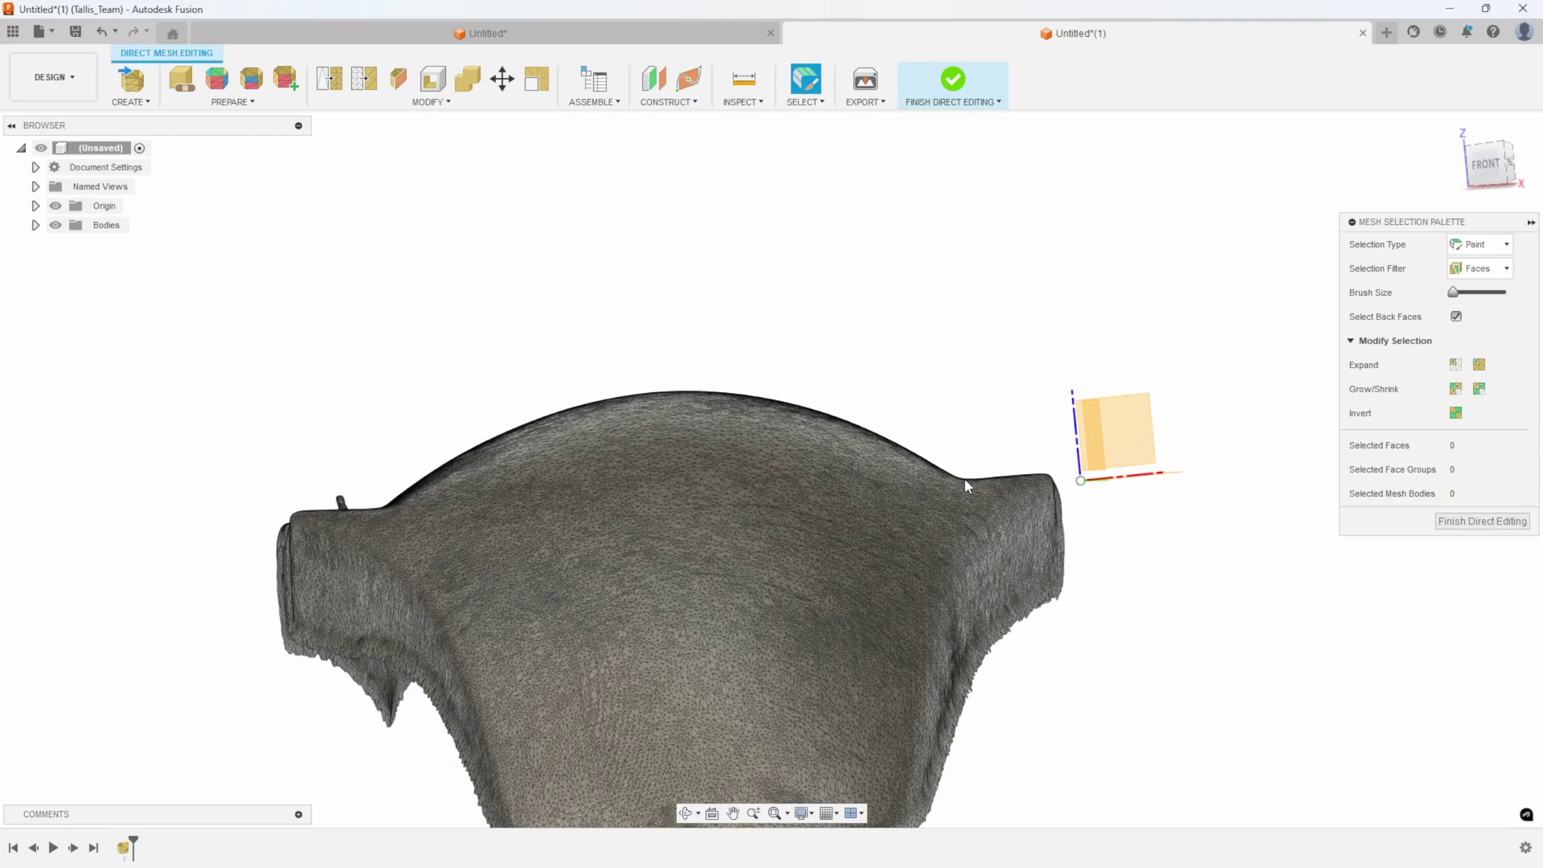
pyautogui.keyDown('shift'); pyautogui.moveTo(475, 450); pyautogui.dragTo(371, 529, button='middle'); pyautogui.keyUp('shift')
pyautogui.keyDown('shift'); pyautogui.moveTo(598, 532); pyautogui.dragTo(837, 408, button='middle'); pyautogui.keyUp('shift')
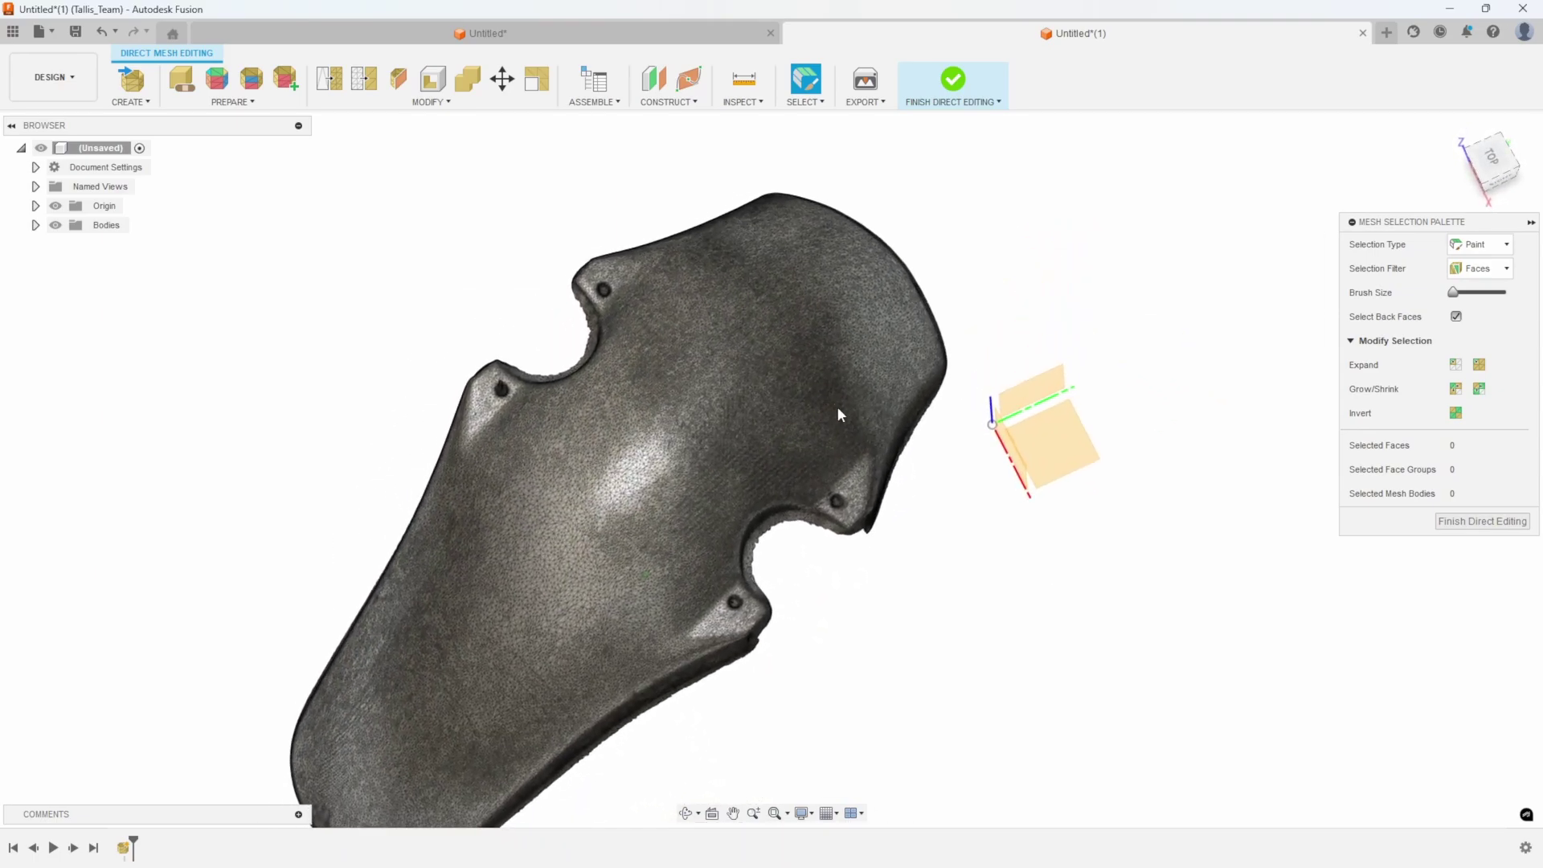
pyautogui.keyDown('shift'); pyautogui.moveTo(968, 401); pyautogui.dragTo(1104, 452, button='middle'); pyautogui.keyUp('shift')
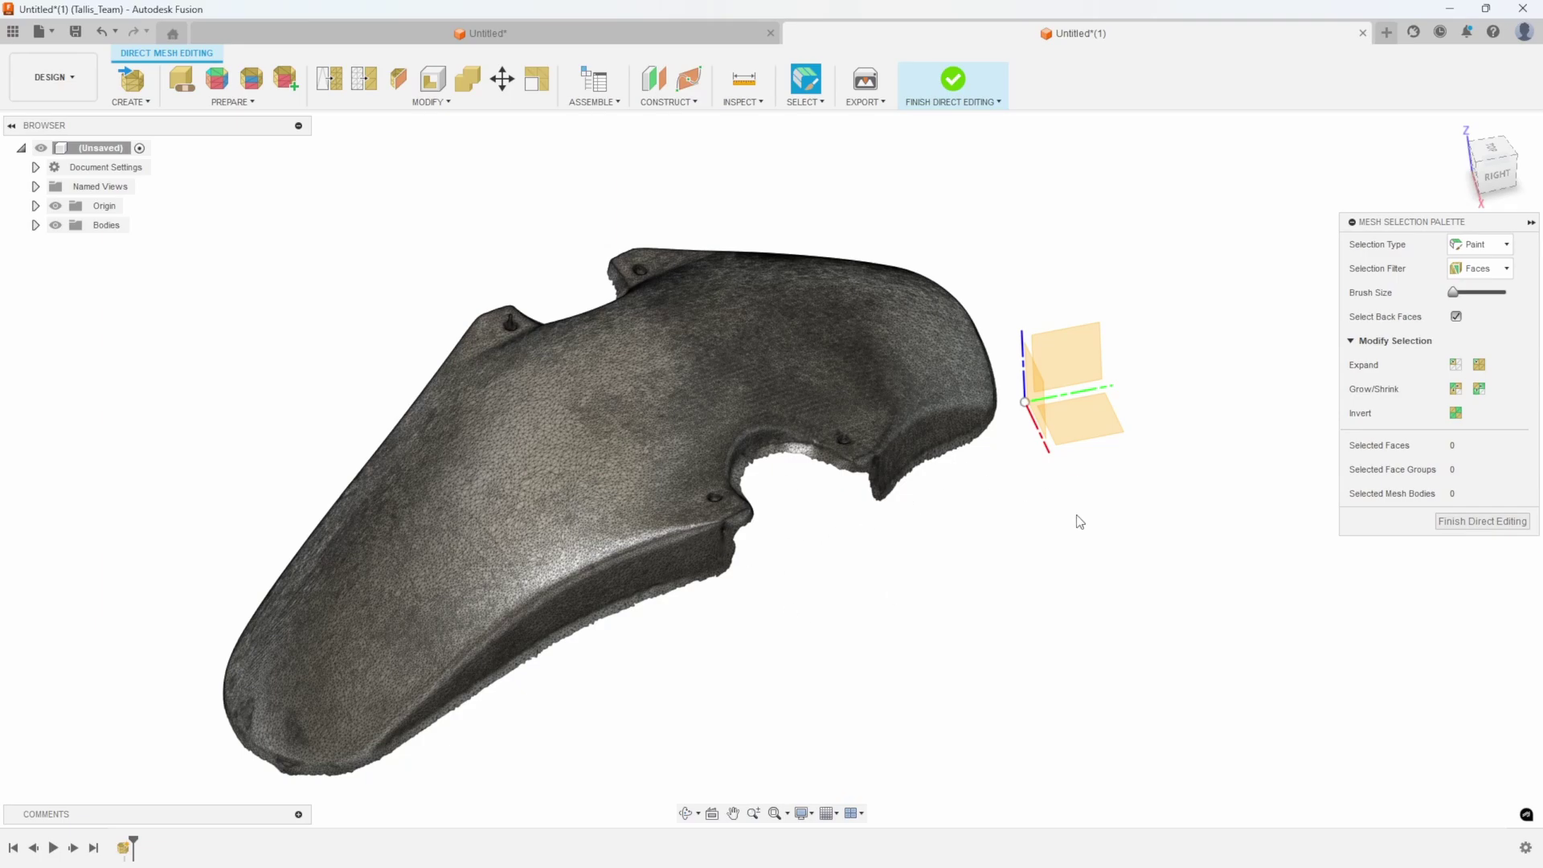
# Finish direct editing and inspect the fender's mounting tabs and holes.
pyautogui.click(1446, 527)
pyautogui.keyDown('shift'); pyautogui.moveTo(1099, 444); pyautogui.dragTo(874, 388, button='middle'); pyautogui.keyUp('shift')
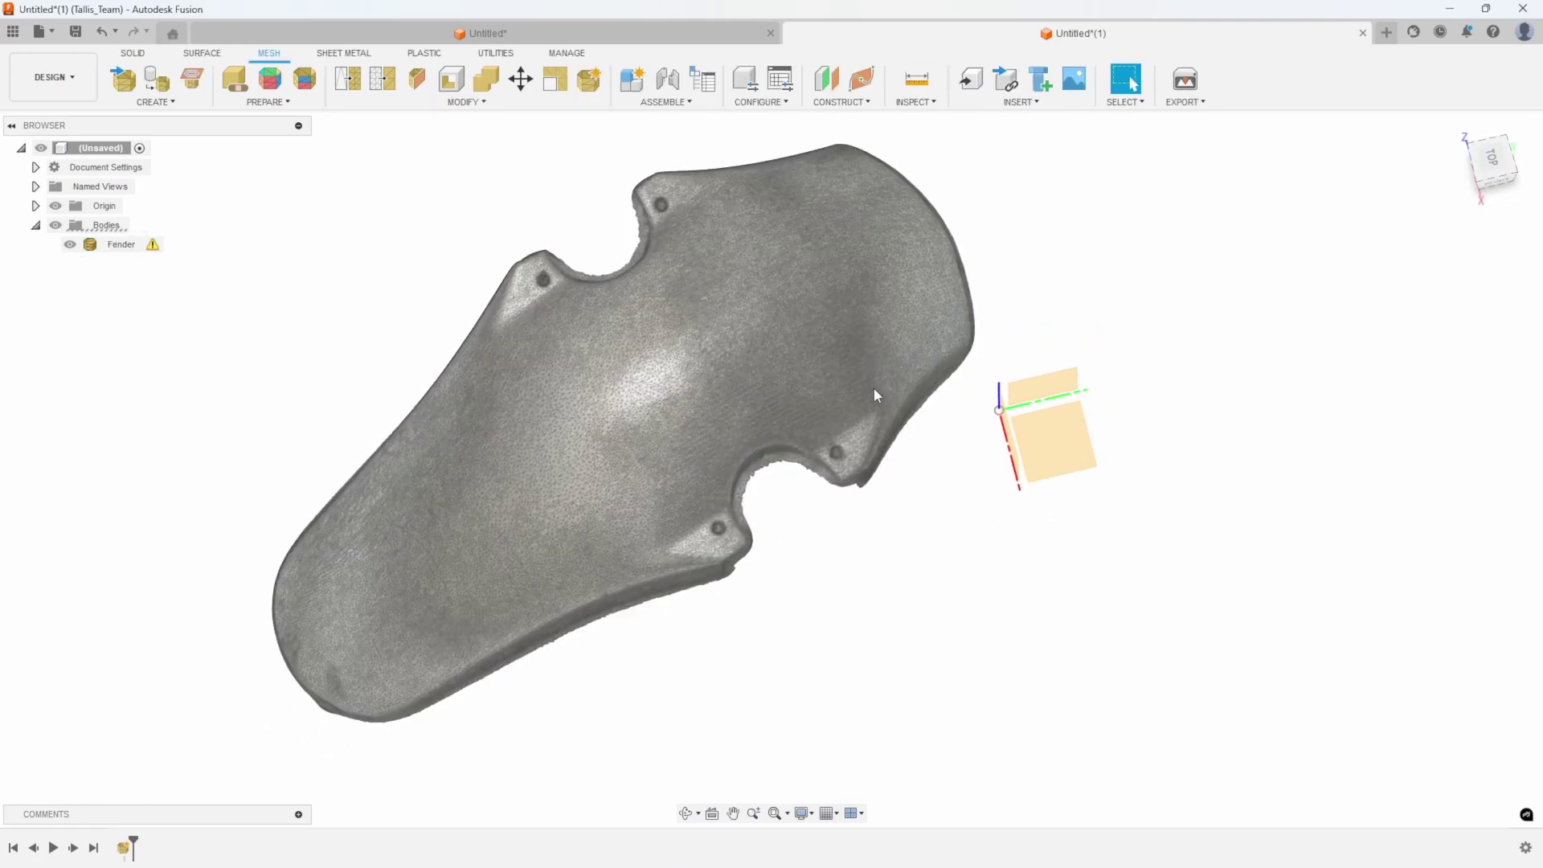
pyautogui.scroll(2, 920, 551)
pyautogui.keyDown('shift'); pyautogui.moveTo(924, 558); pyautogui.dragTo(815, 548, button='middle'); pyautogui.keyUp('shift')
pyautogui.scroll(3, 815, 548)
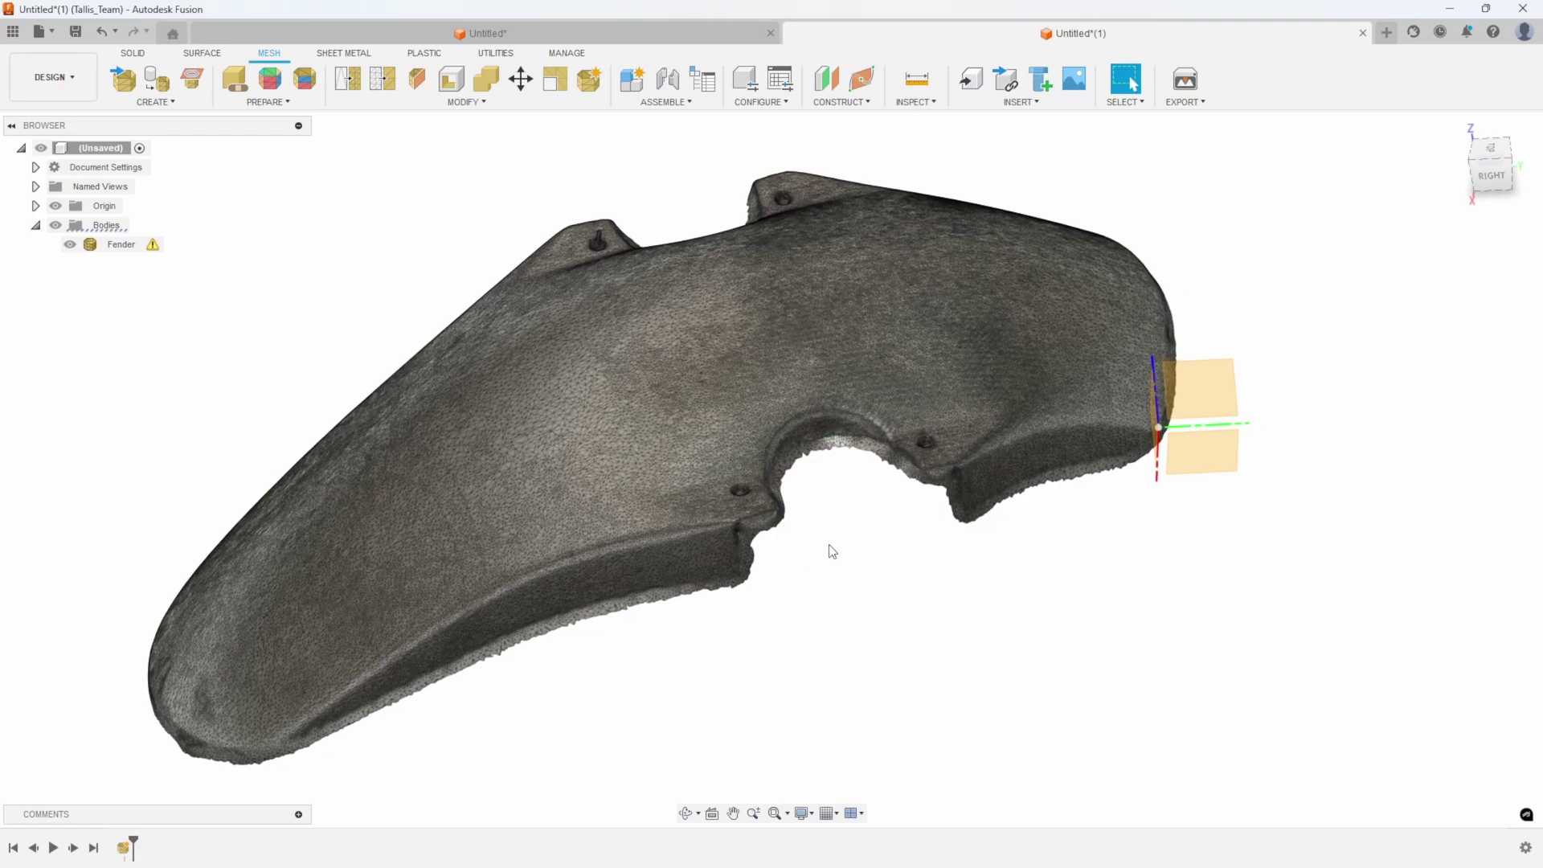
pyautogui.scroll(1, 843, 551)
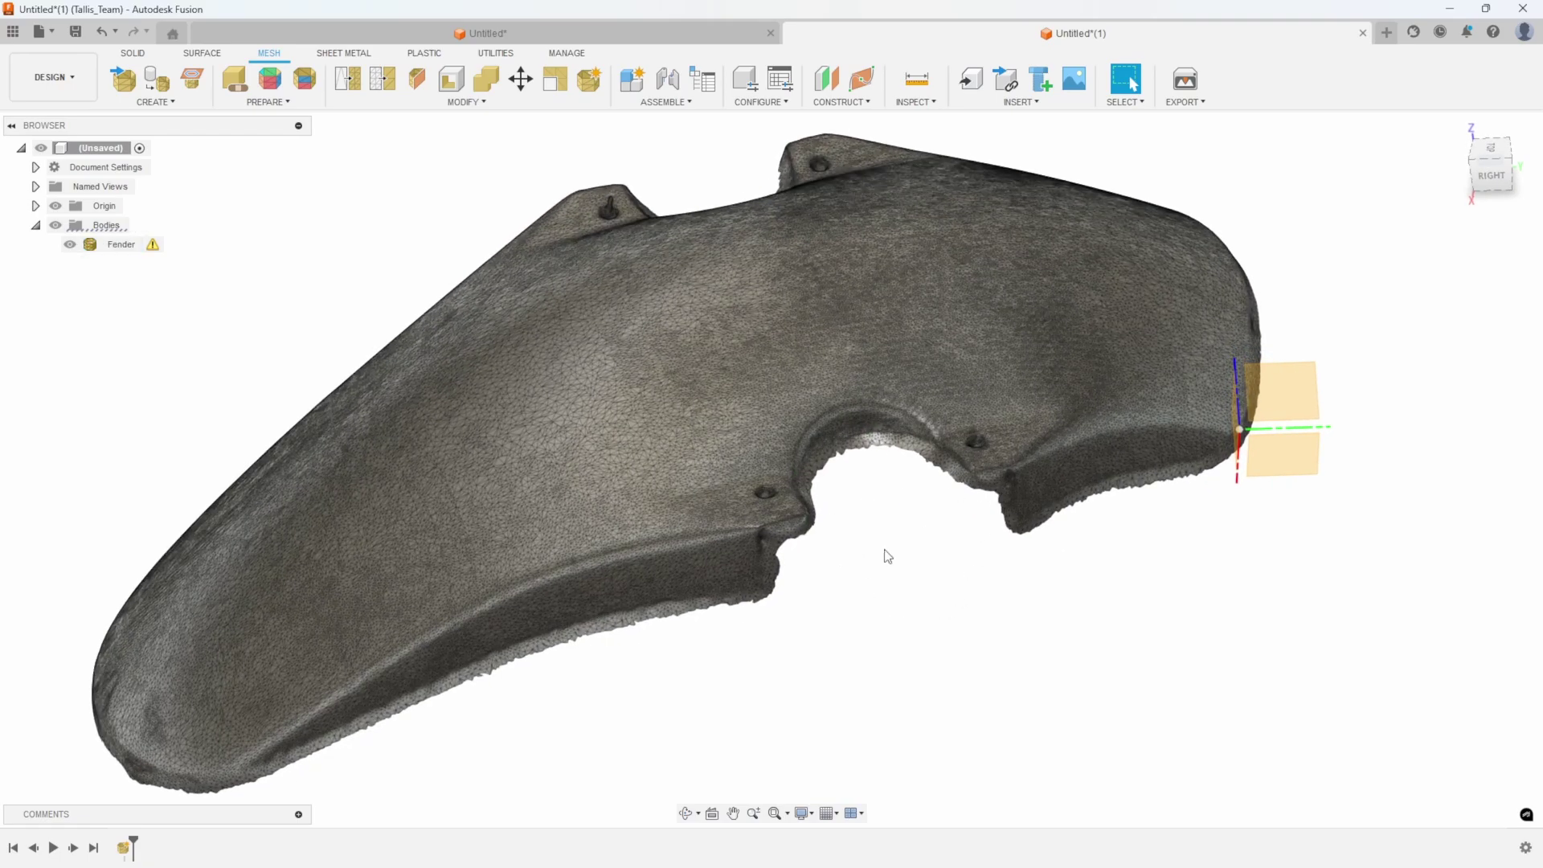
pyautogui.scroll(-1, 744, 423)
pyautogui.scroll(1, 714, 209)
pyautogui.click(857, 103)
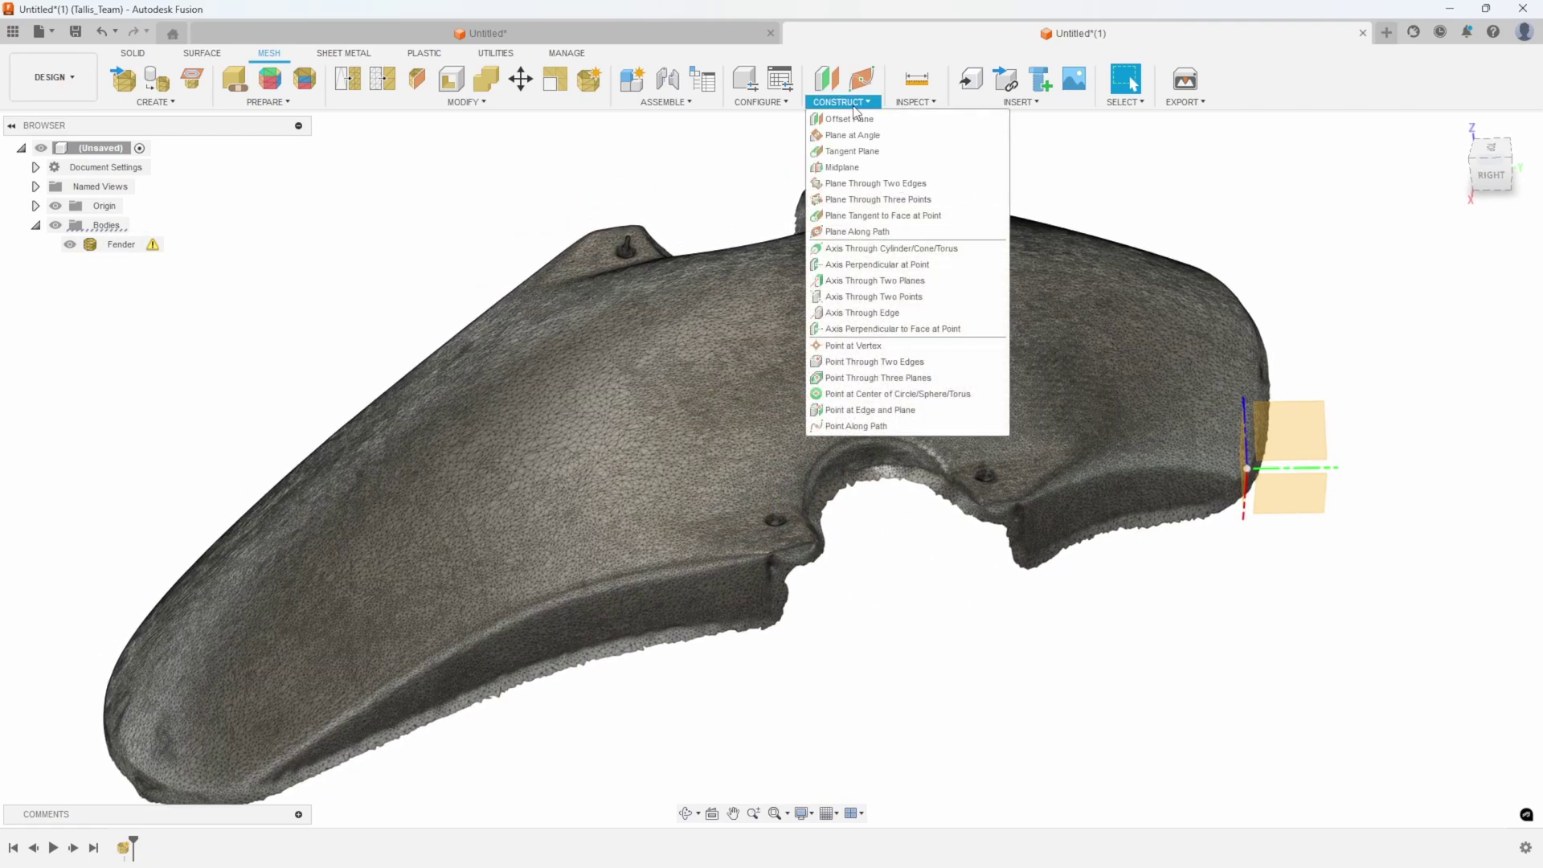
pyautogui.click(852, 200)
pyautogui.scroll(3, 774, 351)
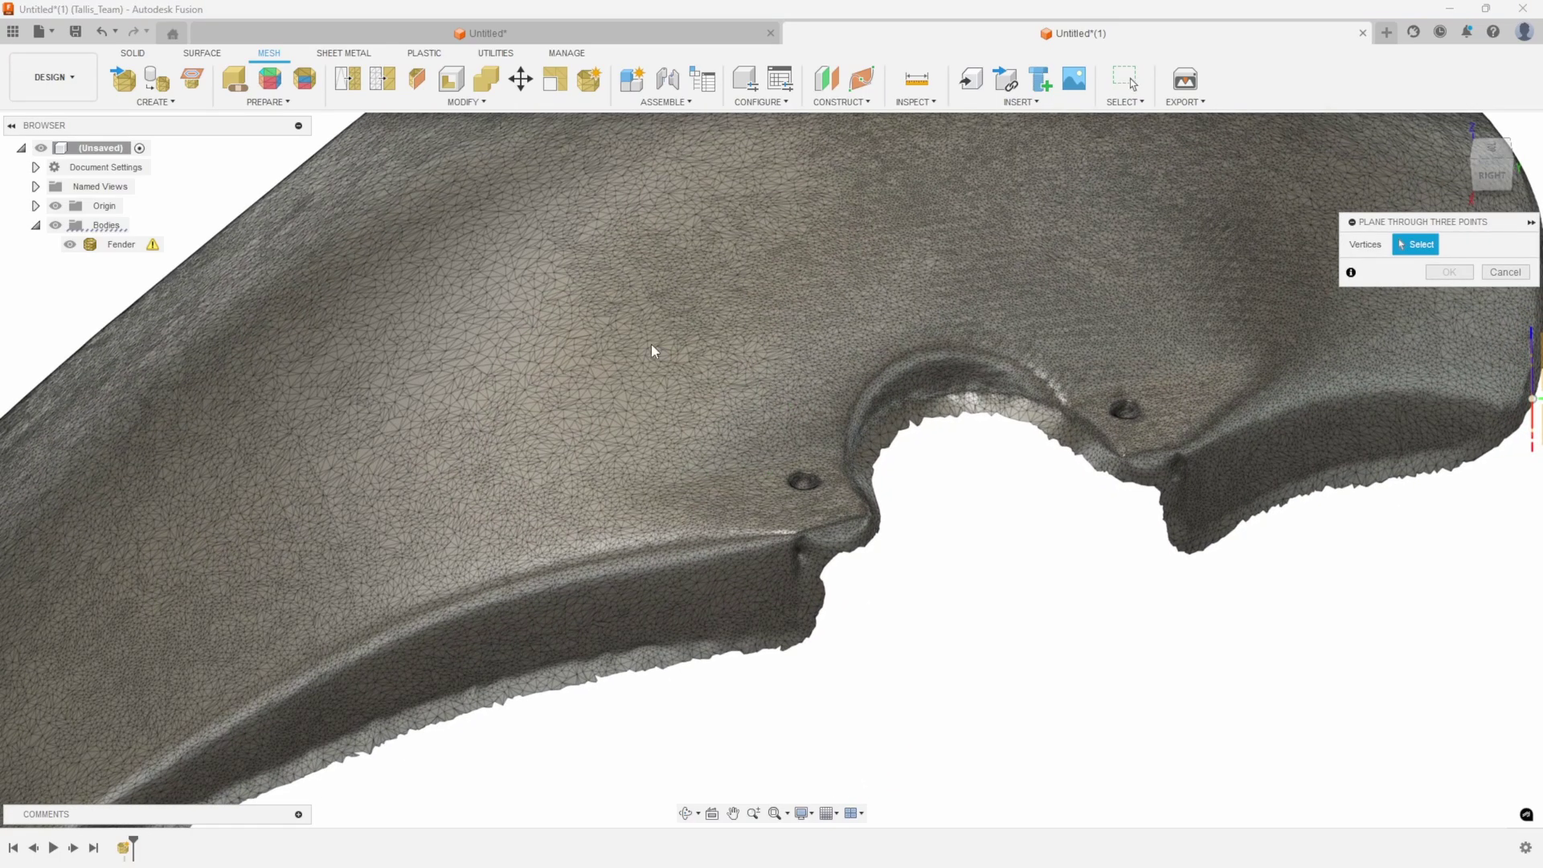
pyautogui.scroll(-4, 771, 314)
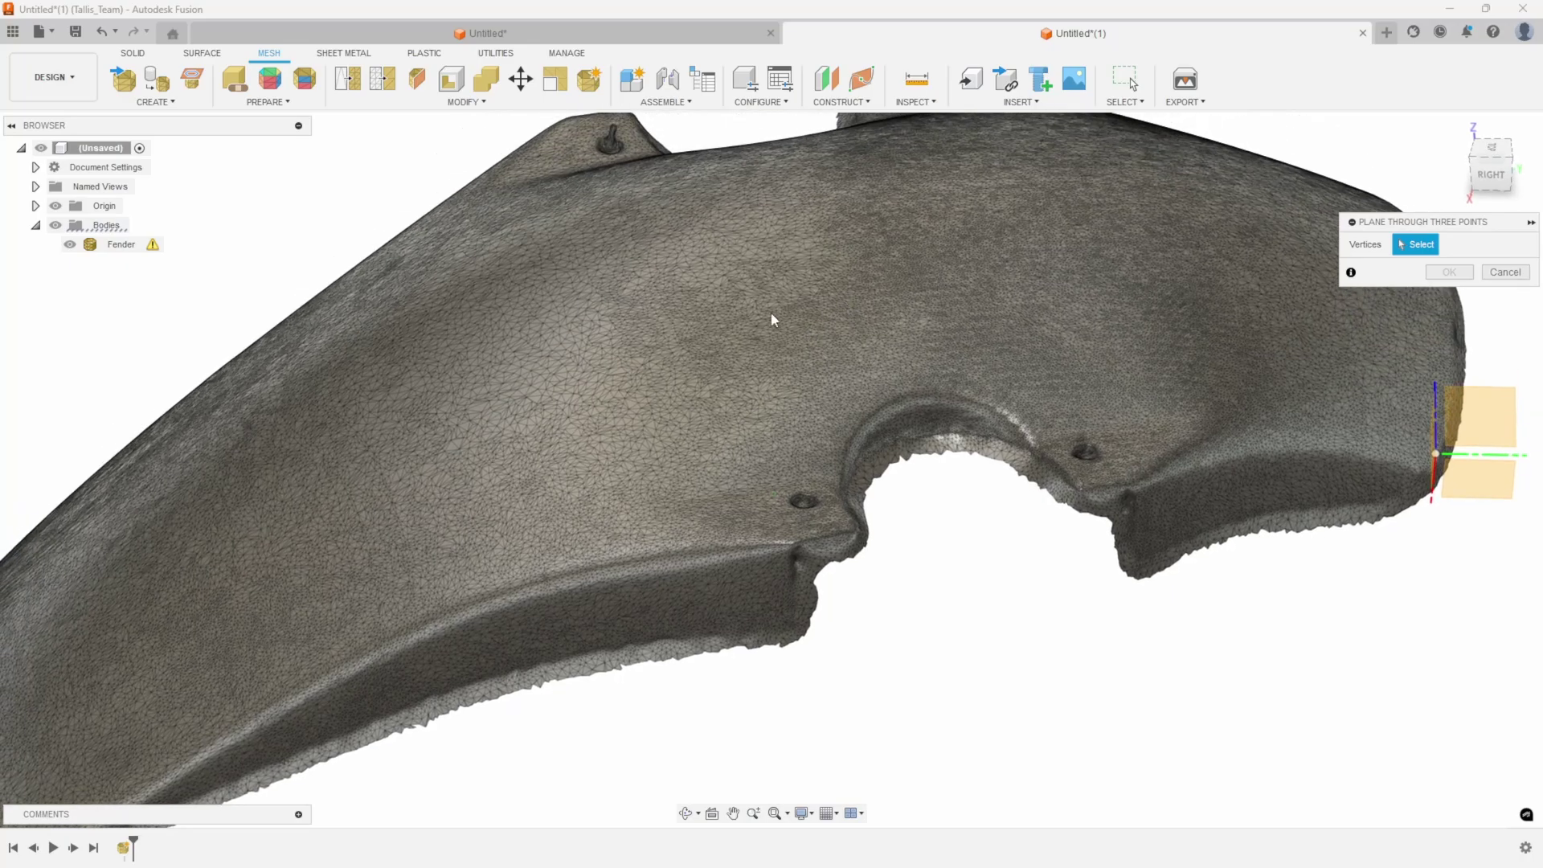
pyautogui.click(1503, 272)
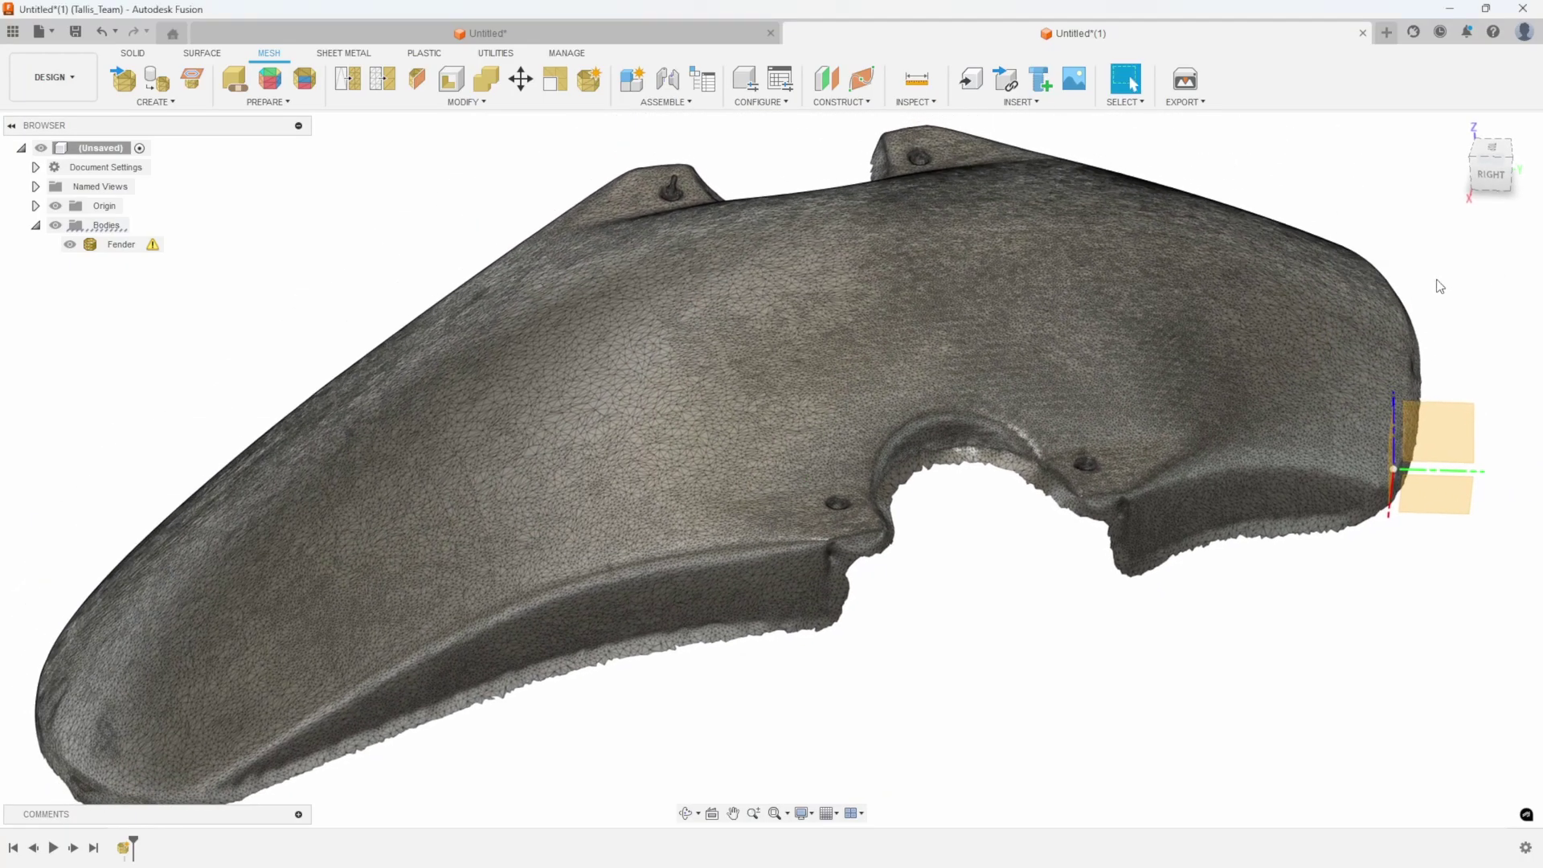
pyautogui.click(482, 290)
pyautogui.click(324, 223)
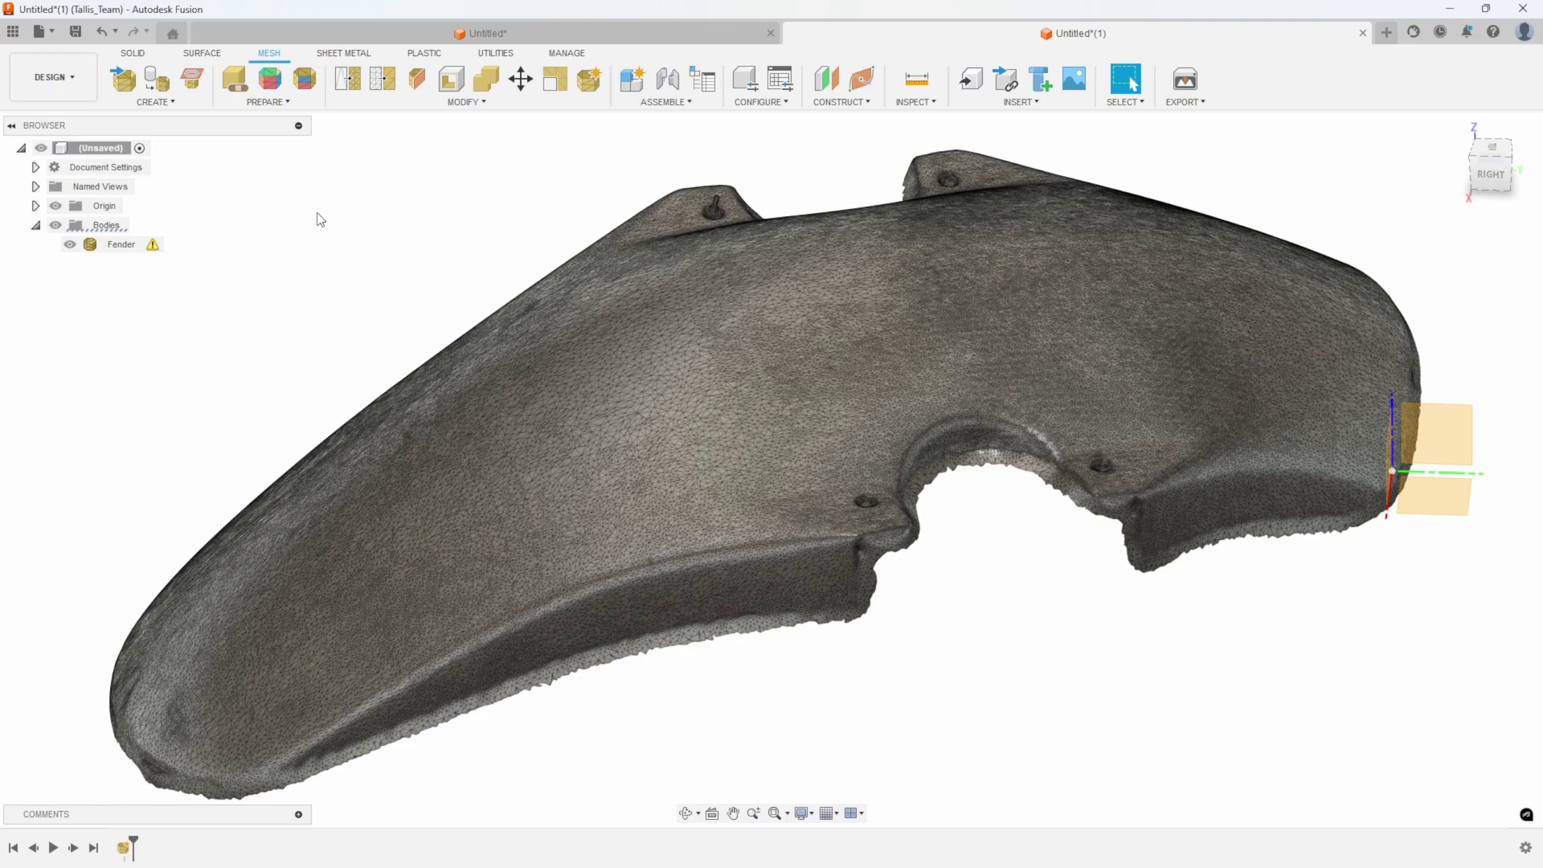
pyautogui.click(569, 369)
pyautogui.click(447, 305)
# Create a copy of the Fender body in place with Move/Copy.
pyautogui.rightClick(128, 245)
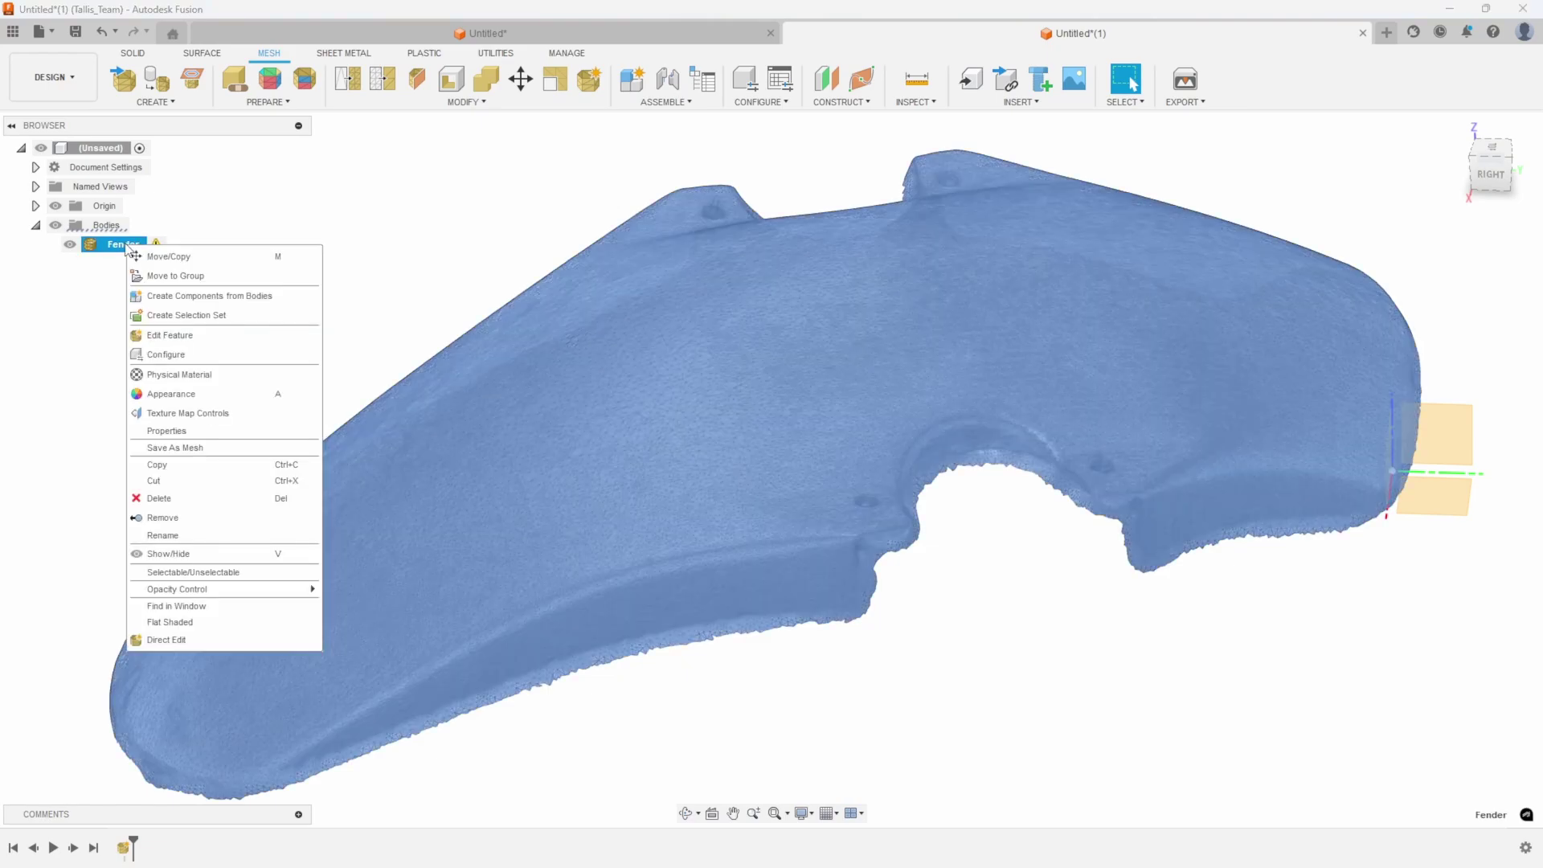
pyautogui.click(149, 256)
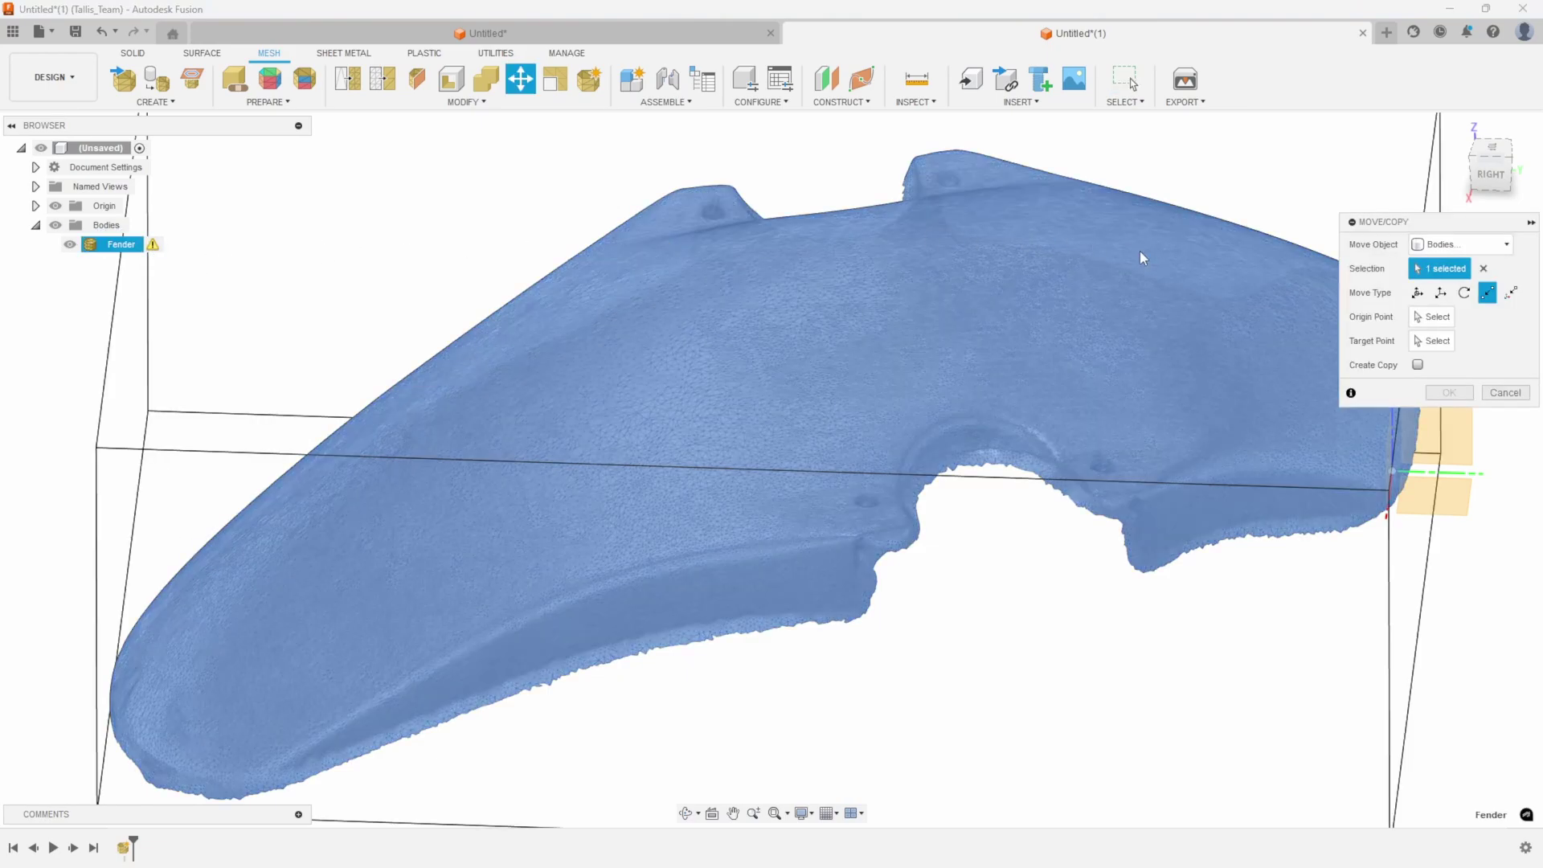
pyautogui.click(1418, 365)
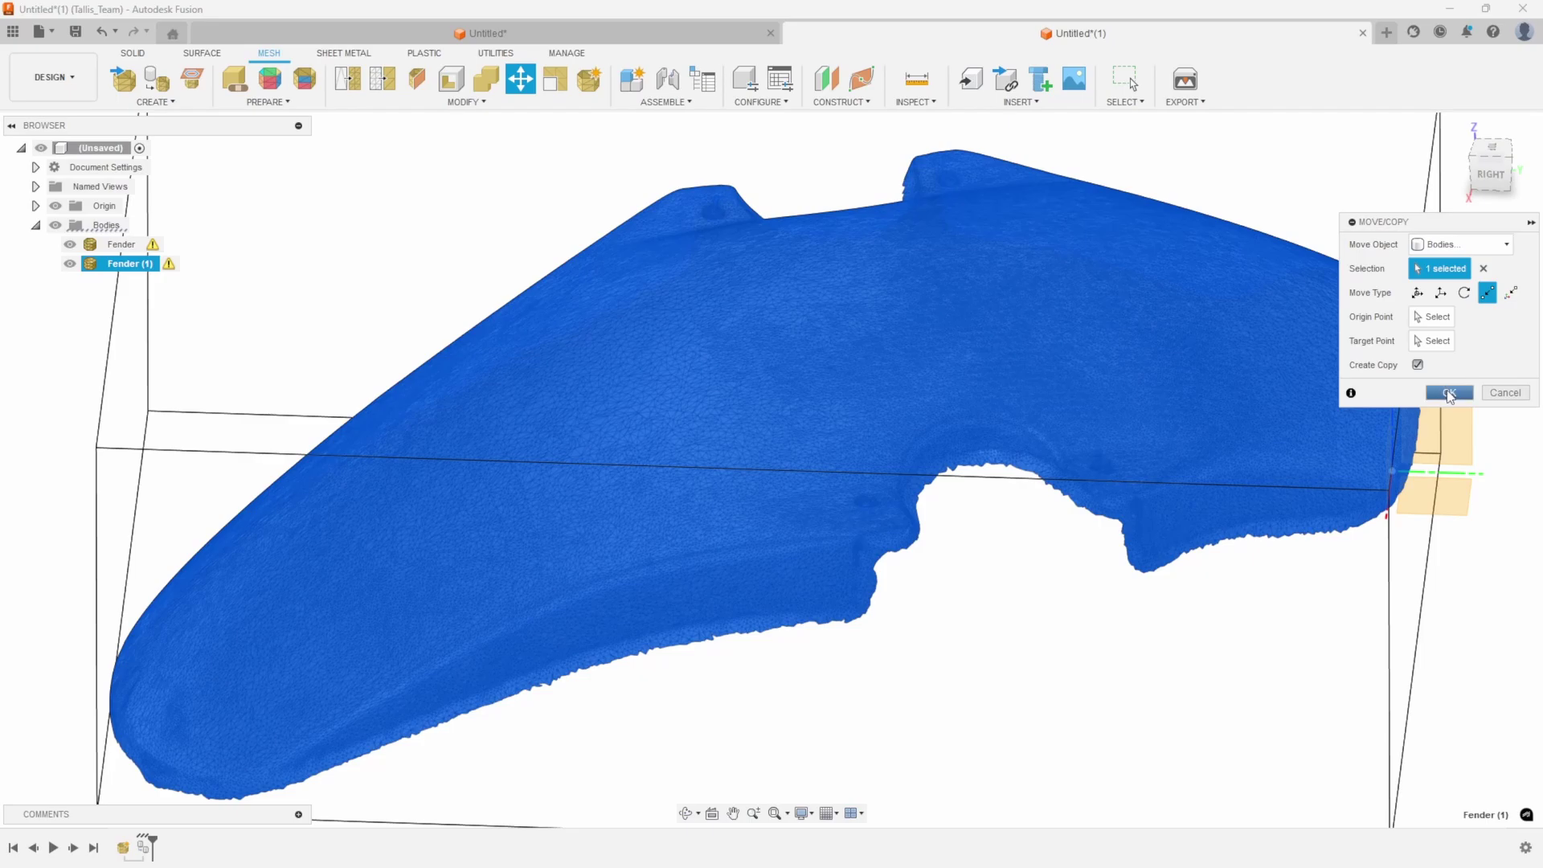
pyautogui.click(1449, 393)
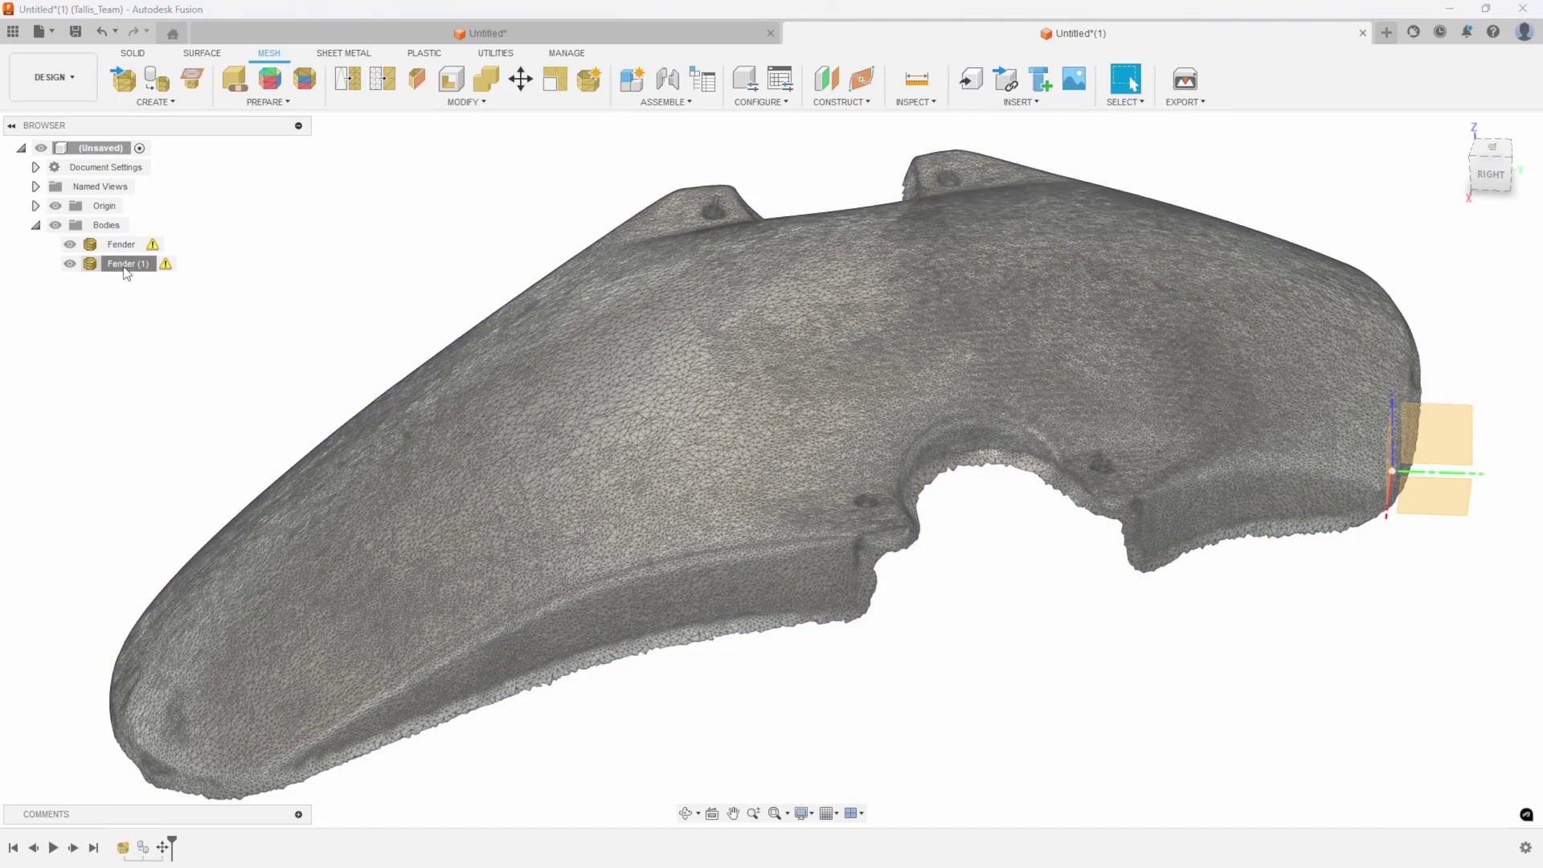
# Rename the duplicated fender body as "copy" and hide the original Fender body.
pyautogui.doubleClick(128, 264)
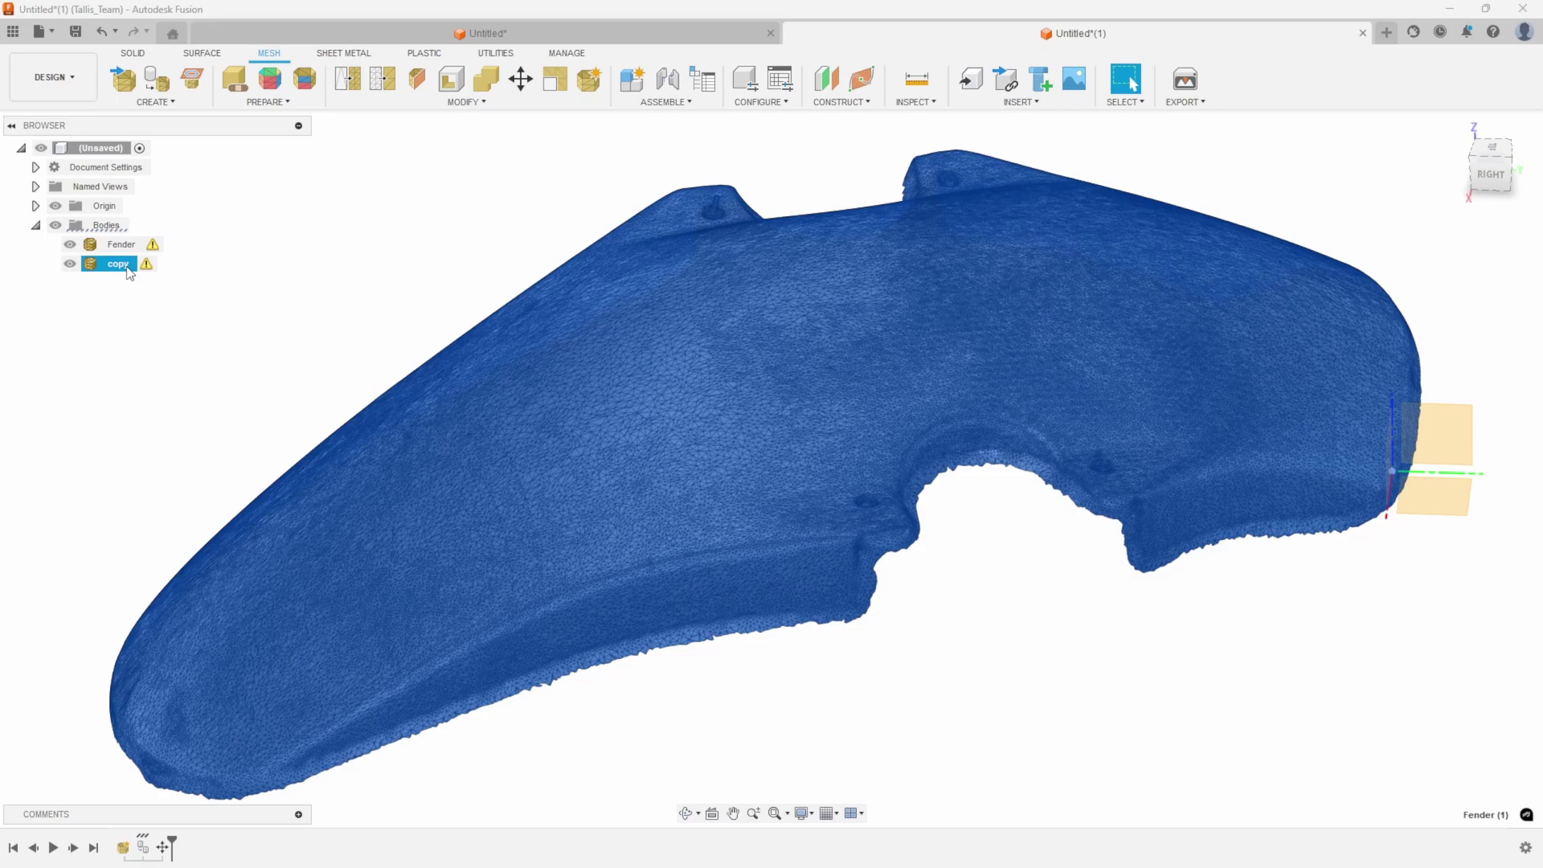
pyautogui.click(463, 102)
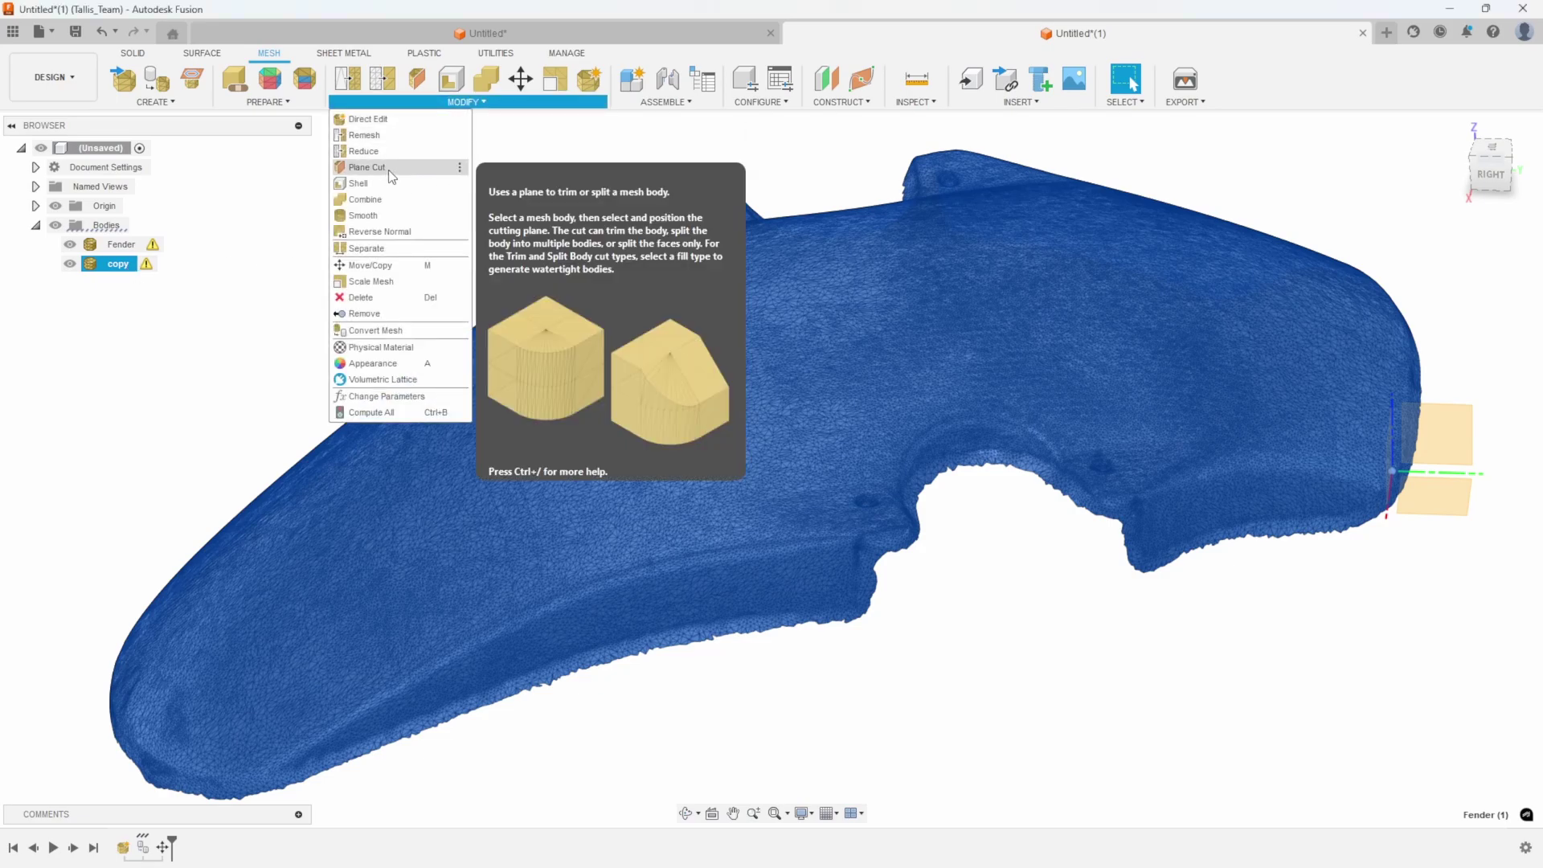
pyautogui.click(268, 204)
pyautogui.click(70, 245)
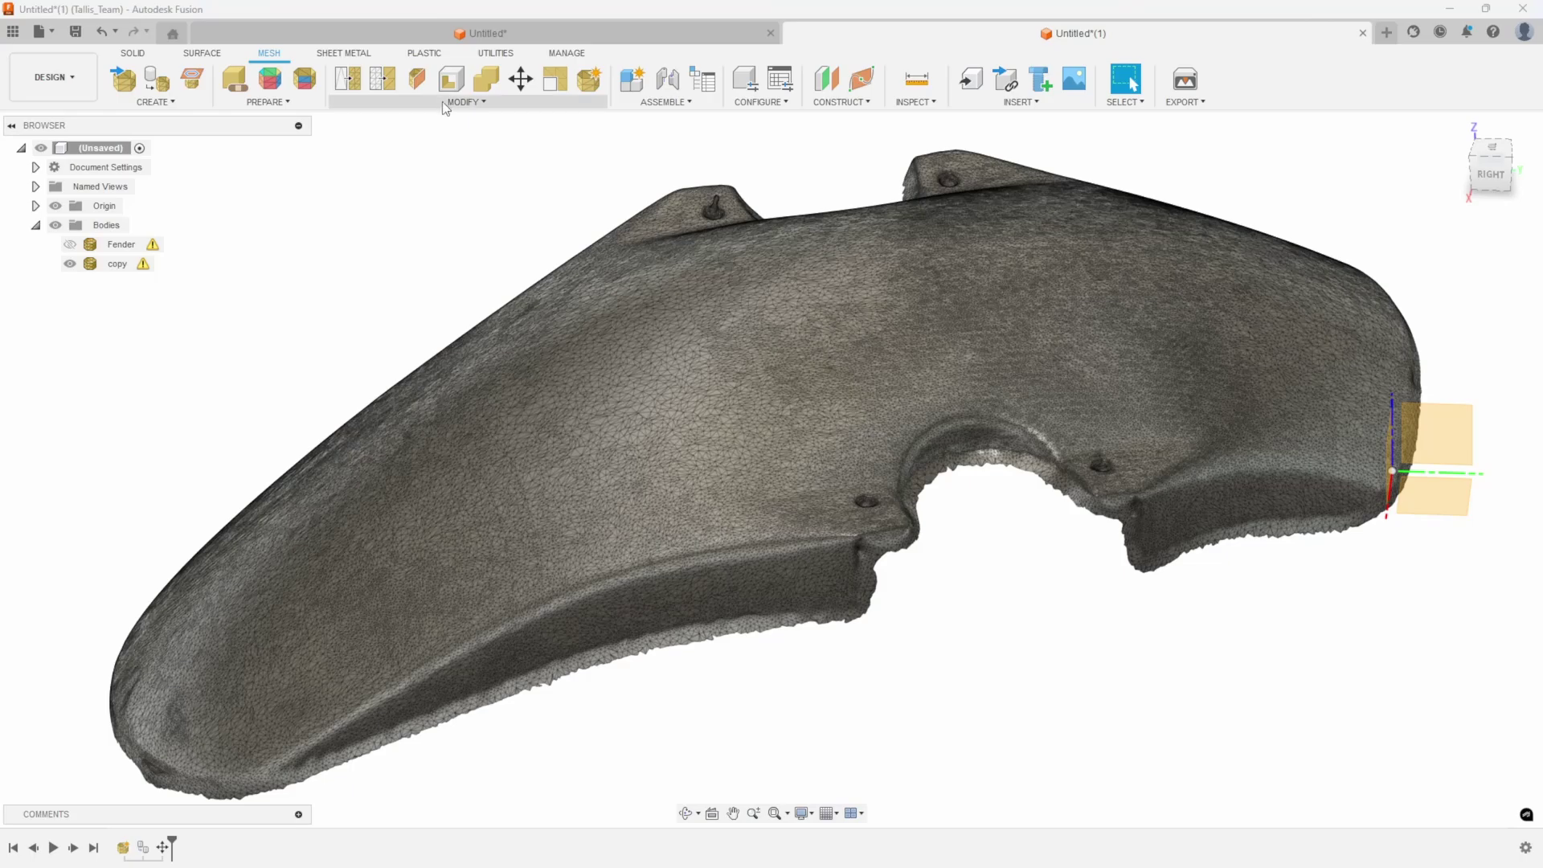
# Reduce the copy mesh body with Adaptive remeshing at a proportion of 25.
pyautogui.click(444, 102)
pyautogui.click(389, 152)
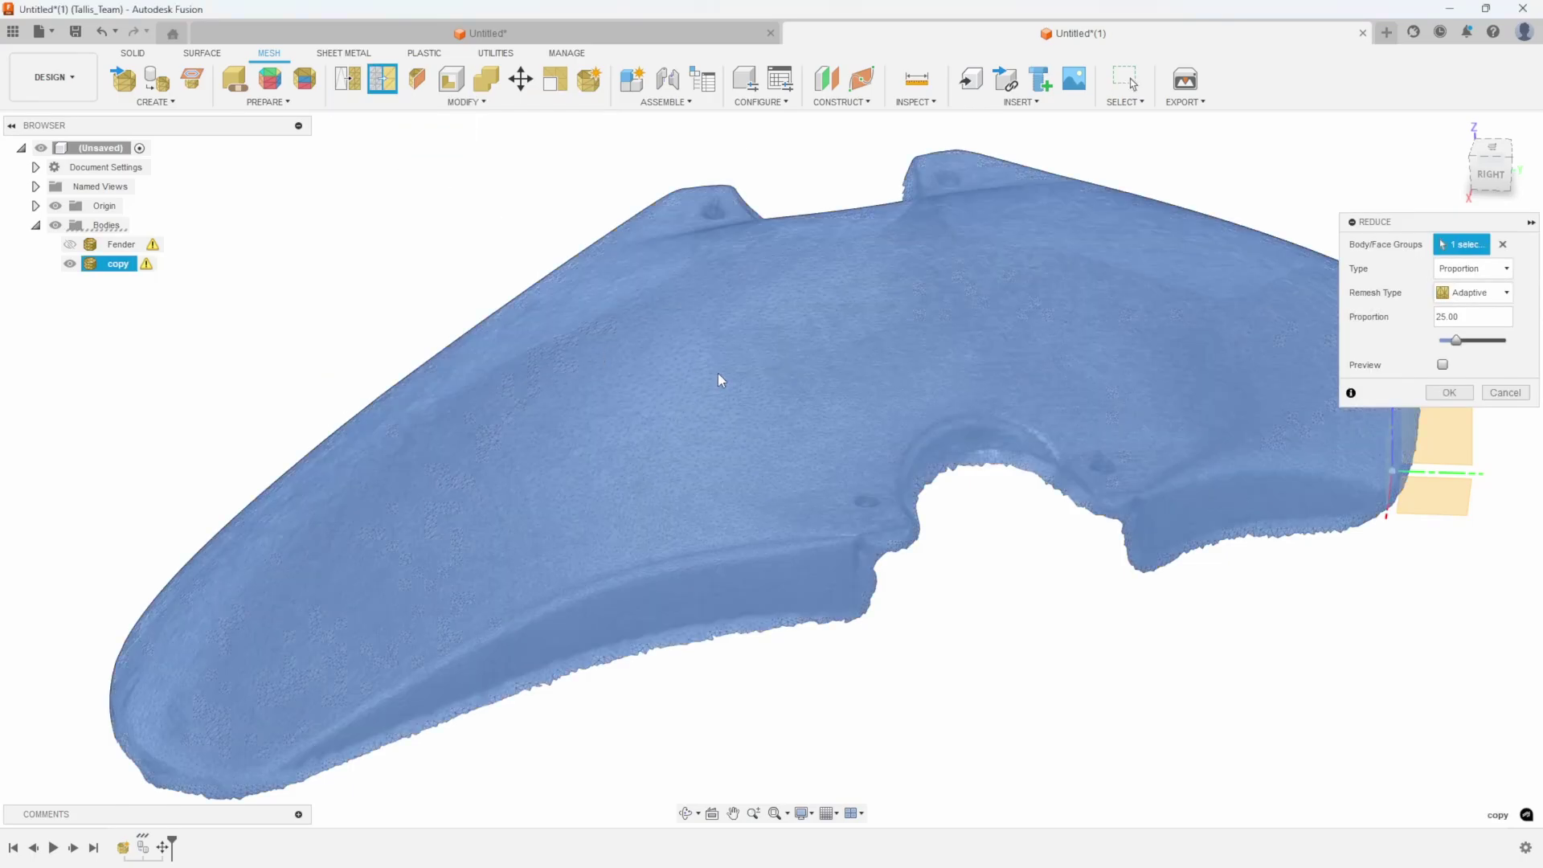
pyautogui.click(716, 376)
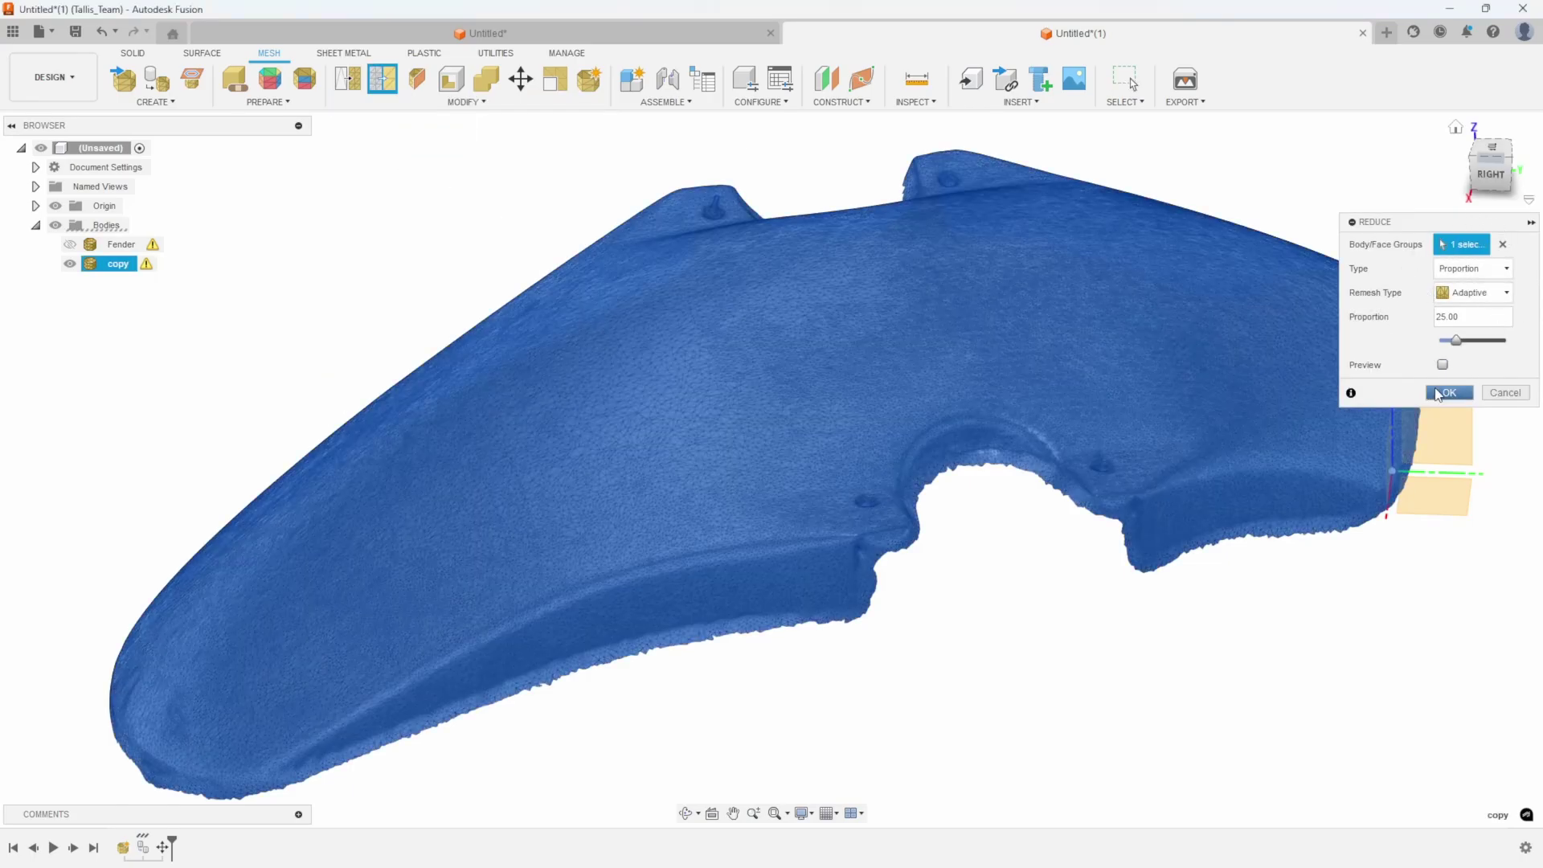
pyautogui.press('Return')
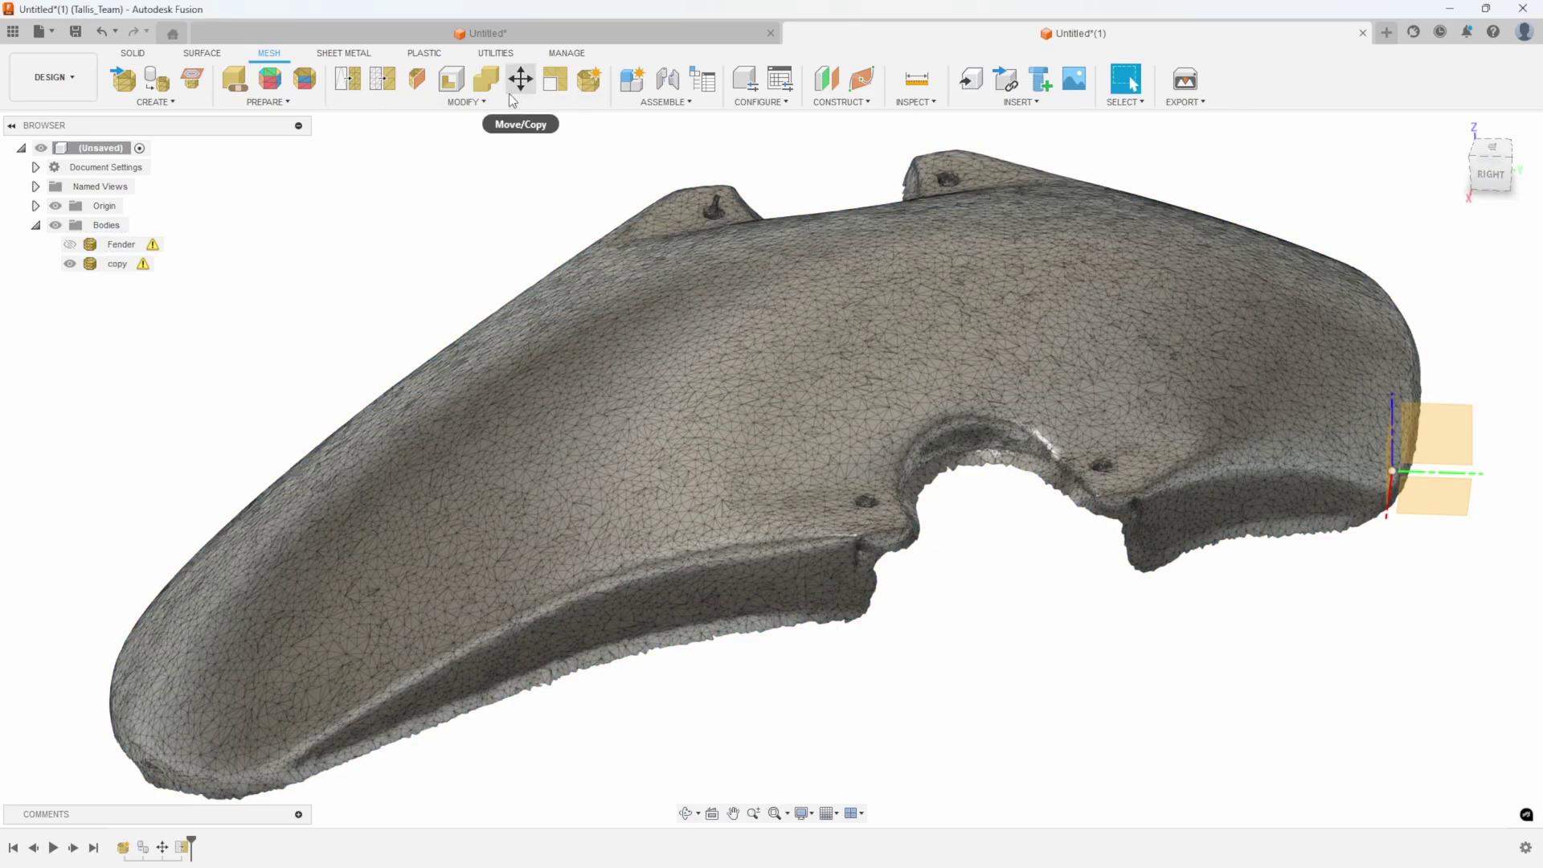
# Apply a second Adaptive reduction at a proportion of 25 to the already reduced copy mesh.
pyautogui.click(363, 152)
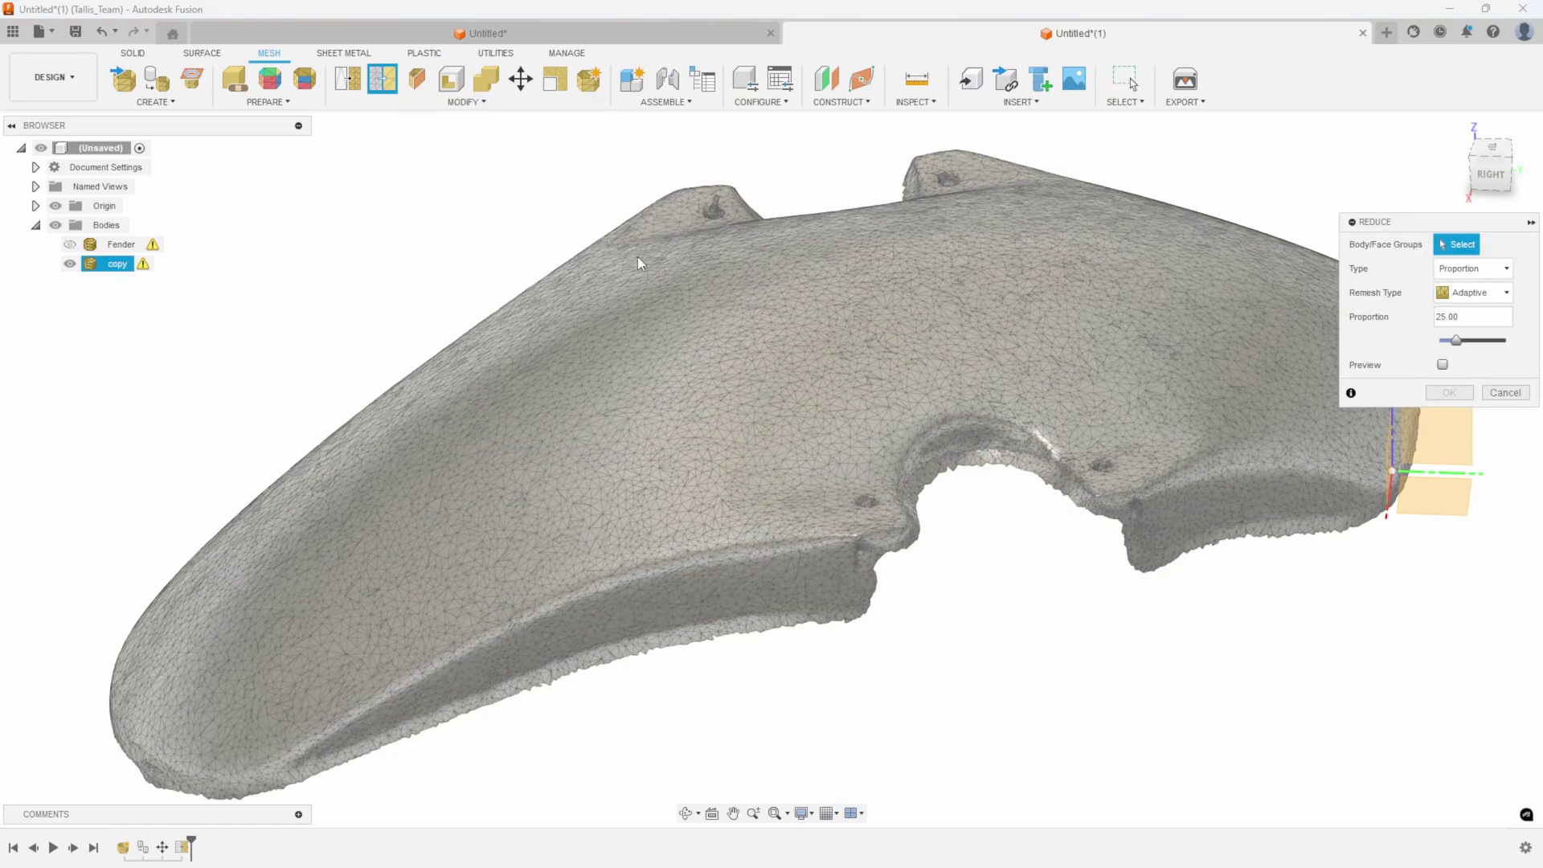
pyautogui.click(947, 391)
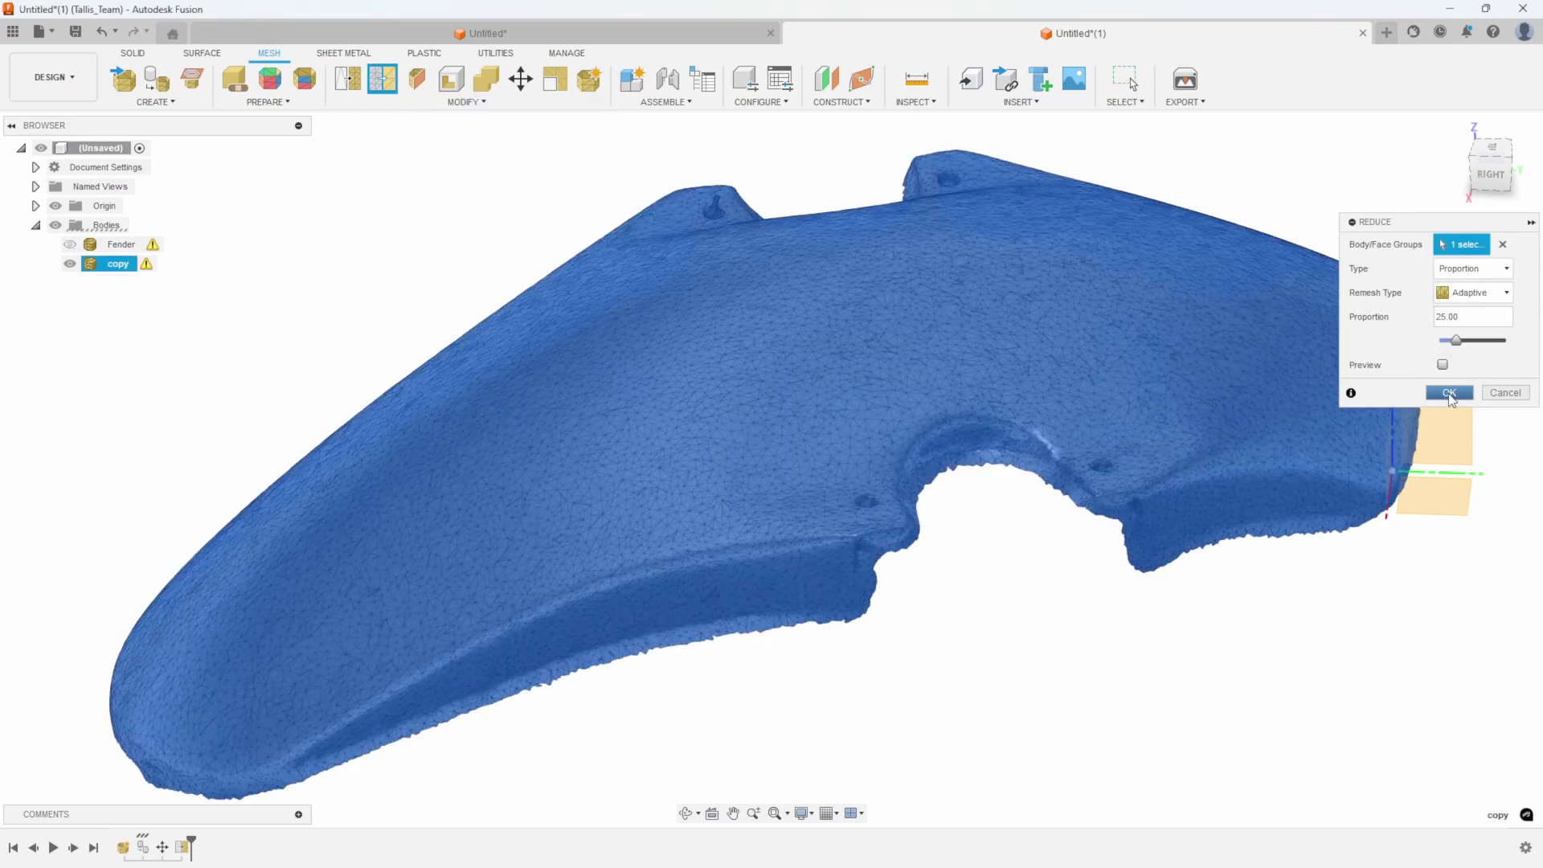
pyautogui.click(1429, 393)
# Compare the reduced copy with the original Fender mesh by toggling the Fender body's visibility, leaving it hidden.
pyautogui.scroll(5, 929, 538)
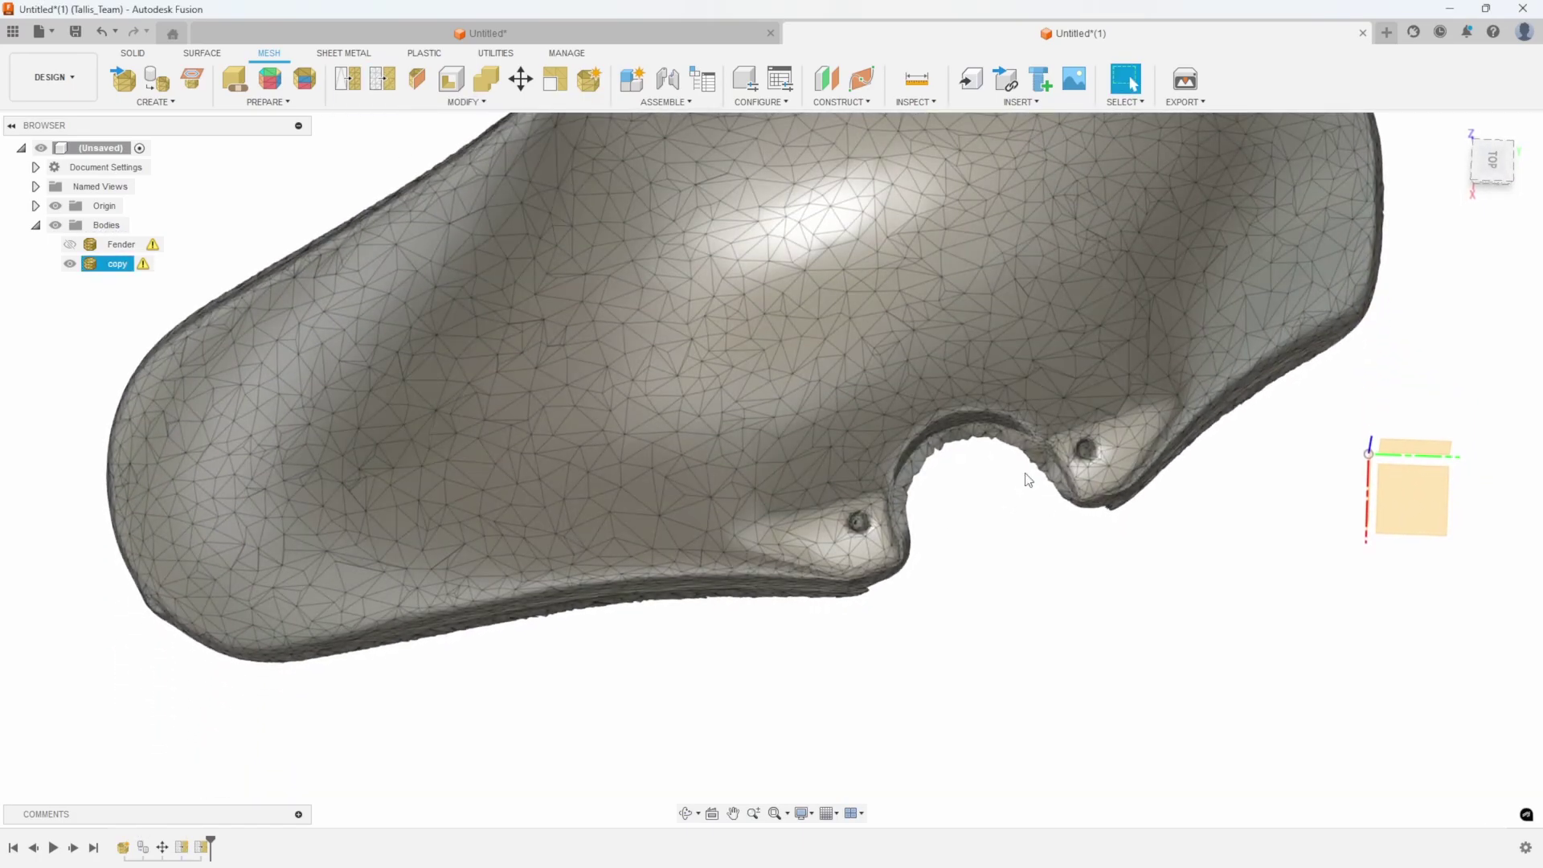
pyautogui.keyDown('shift'); pyautogui.moveTo(1026, 482); pyautogui.dragTo(858, 296, button='middle'); pyautogui.keyUp('shift')
pyautogui.scroll(-2, 858, 302)
pyautogui.click(70, 244)
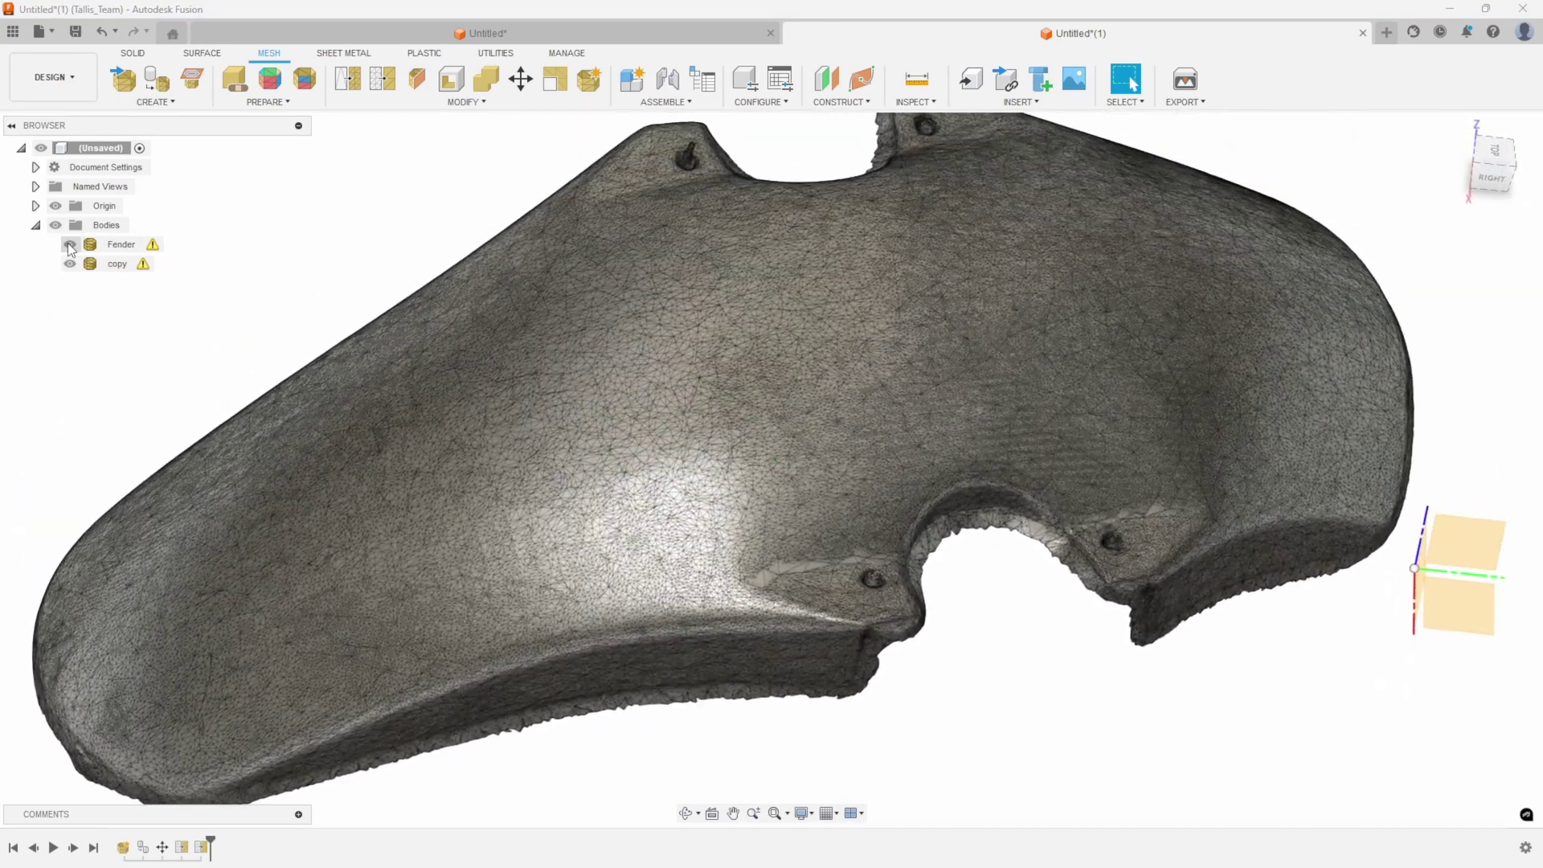
pyautogui.click(70, 244)
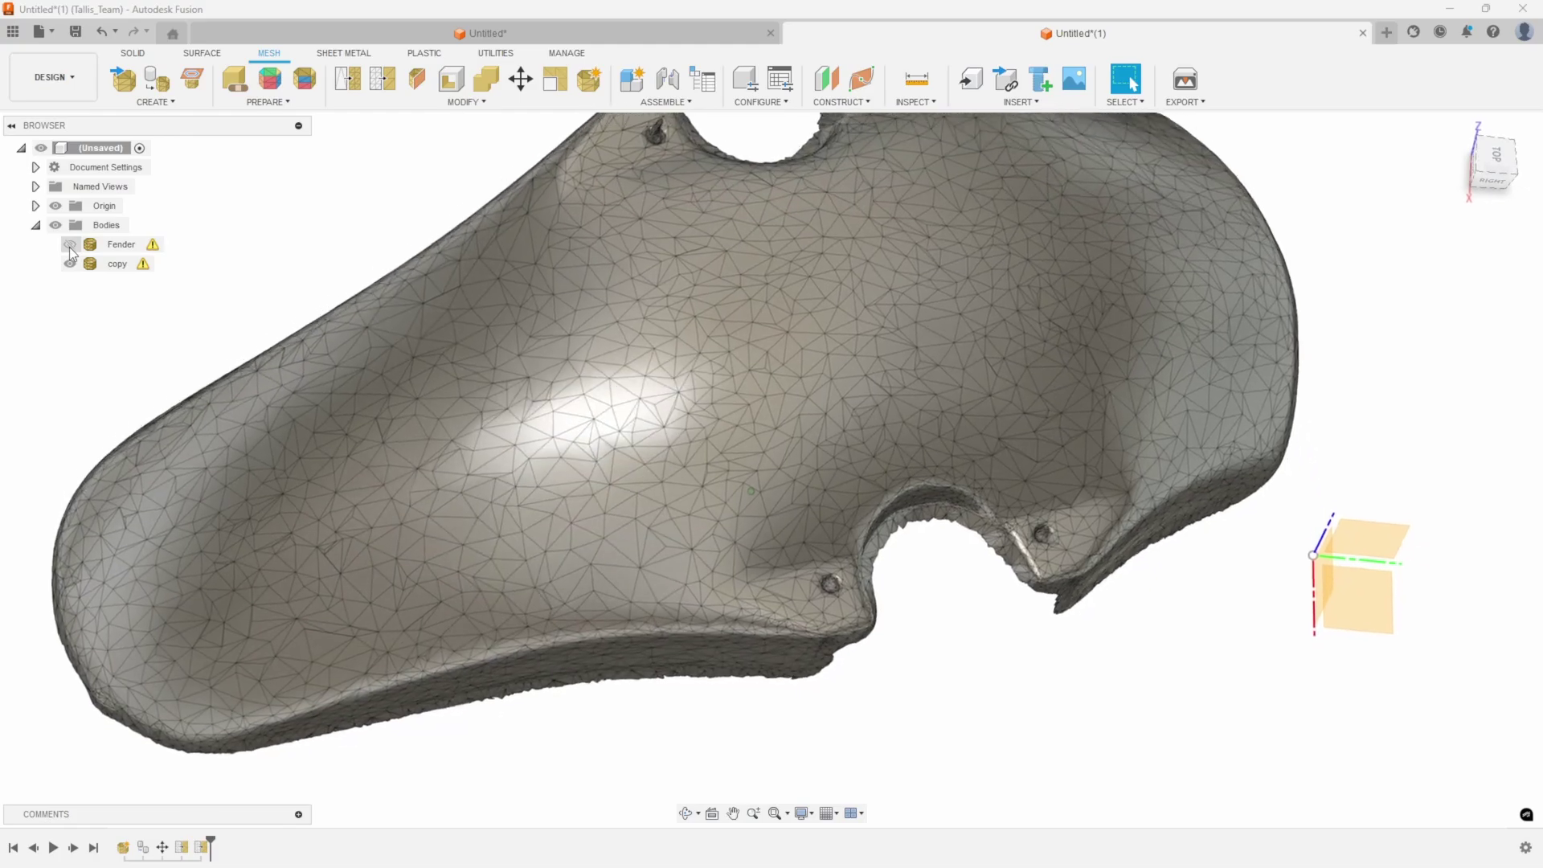
pyautogui.click(70, 244)
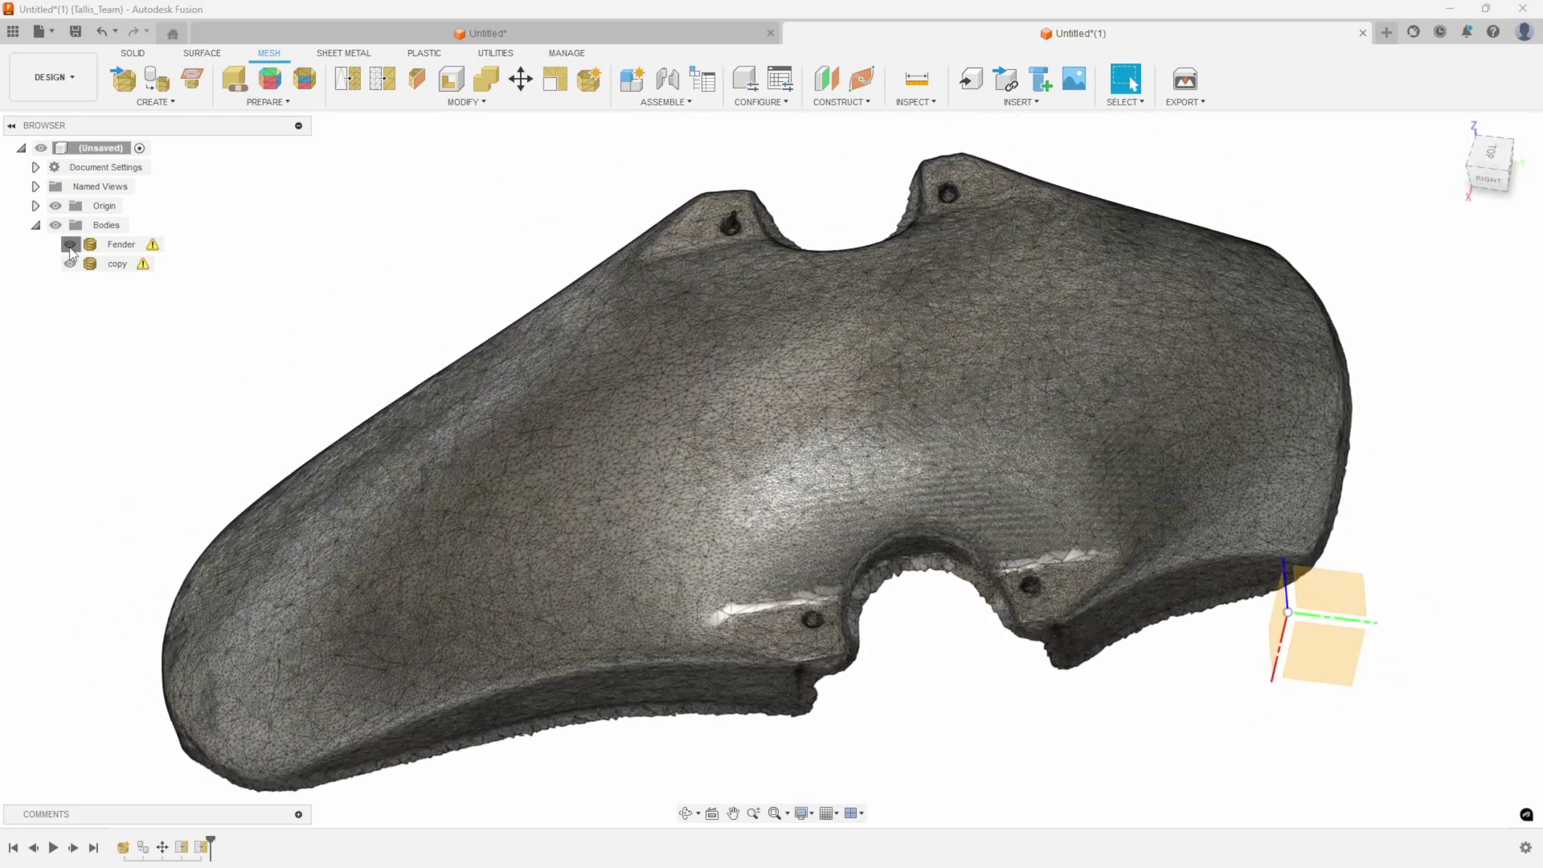
pyautogui.click(70, 244)
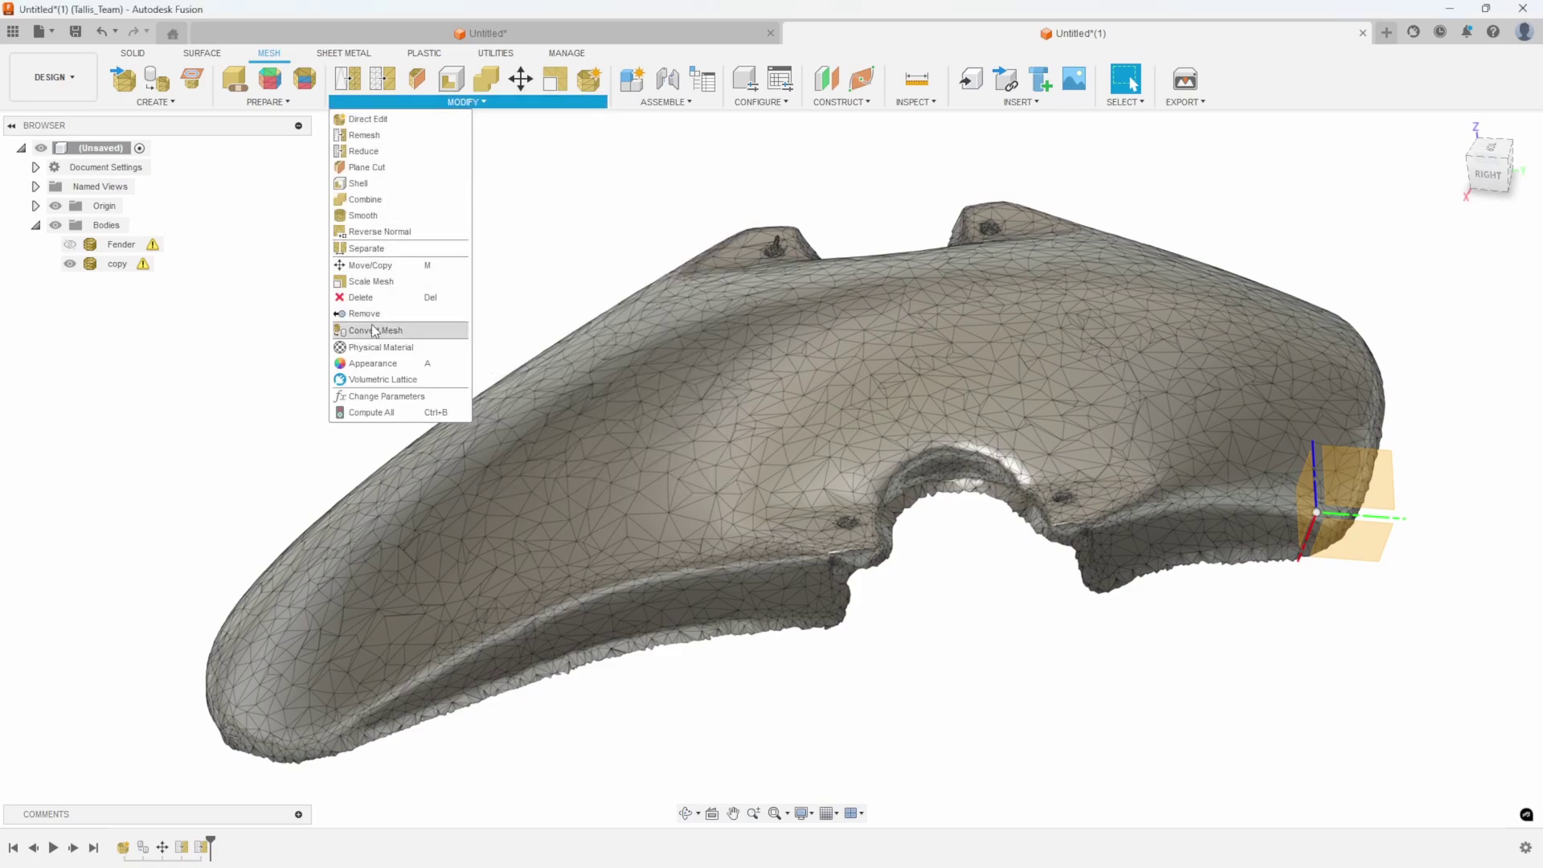
# Convert the copy mesh body with Convert Mesh, using the Base Feature operation.
pyautogui.click(375, 331)
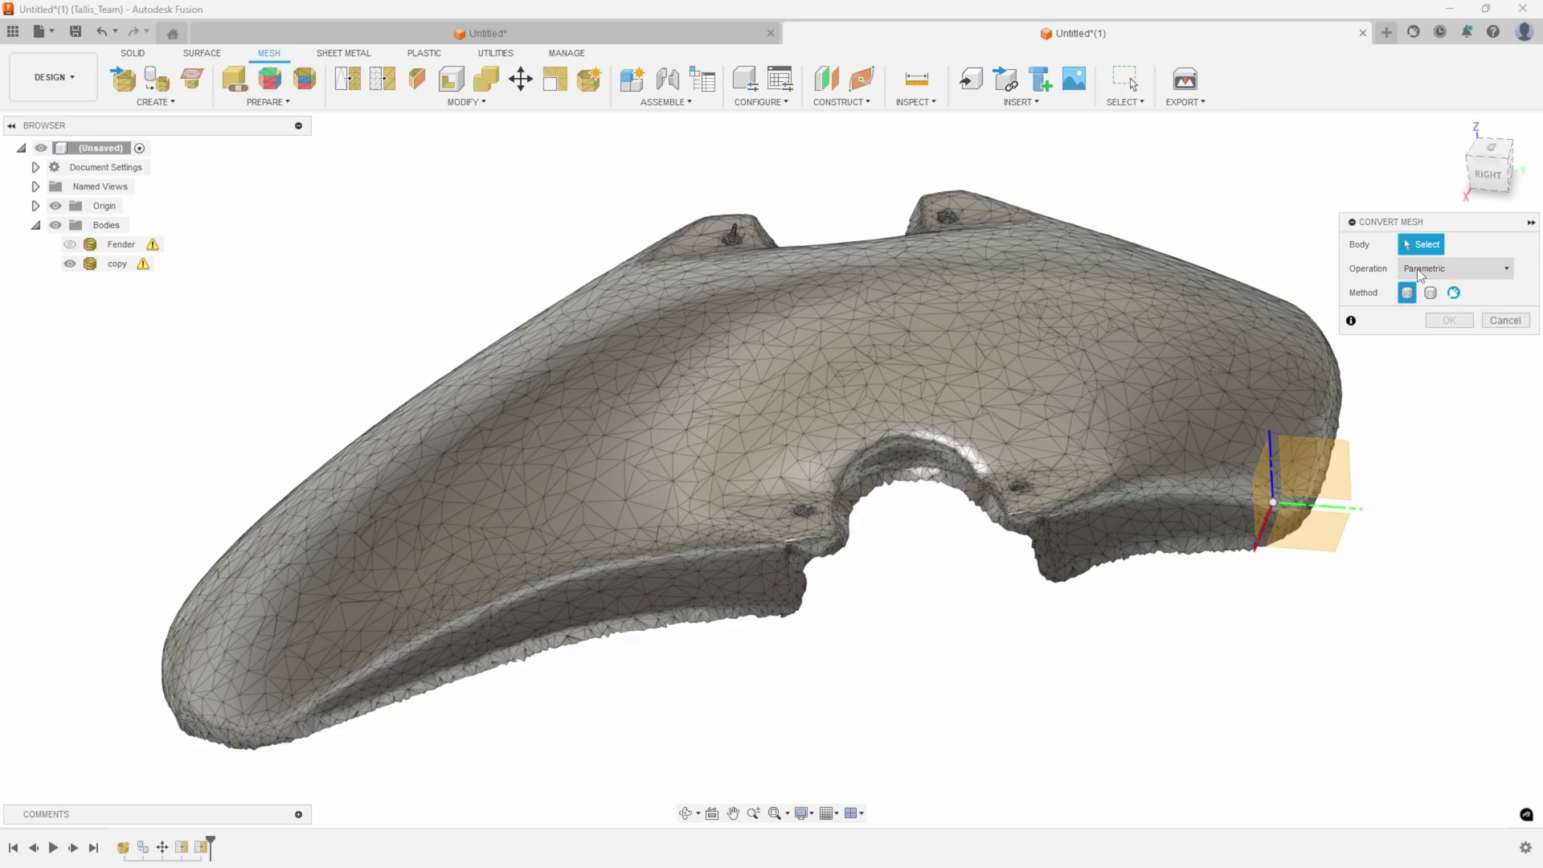
pyautogui.click(1424, 306)
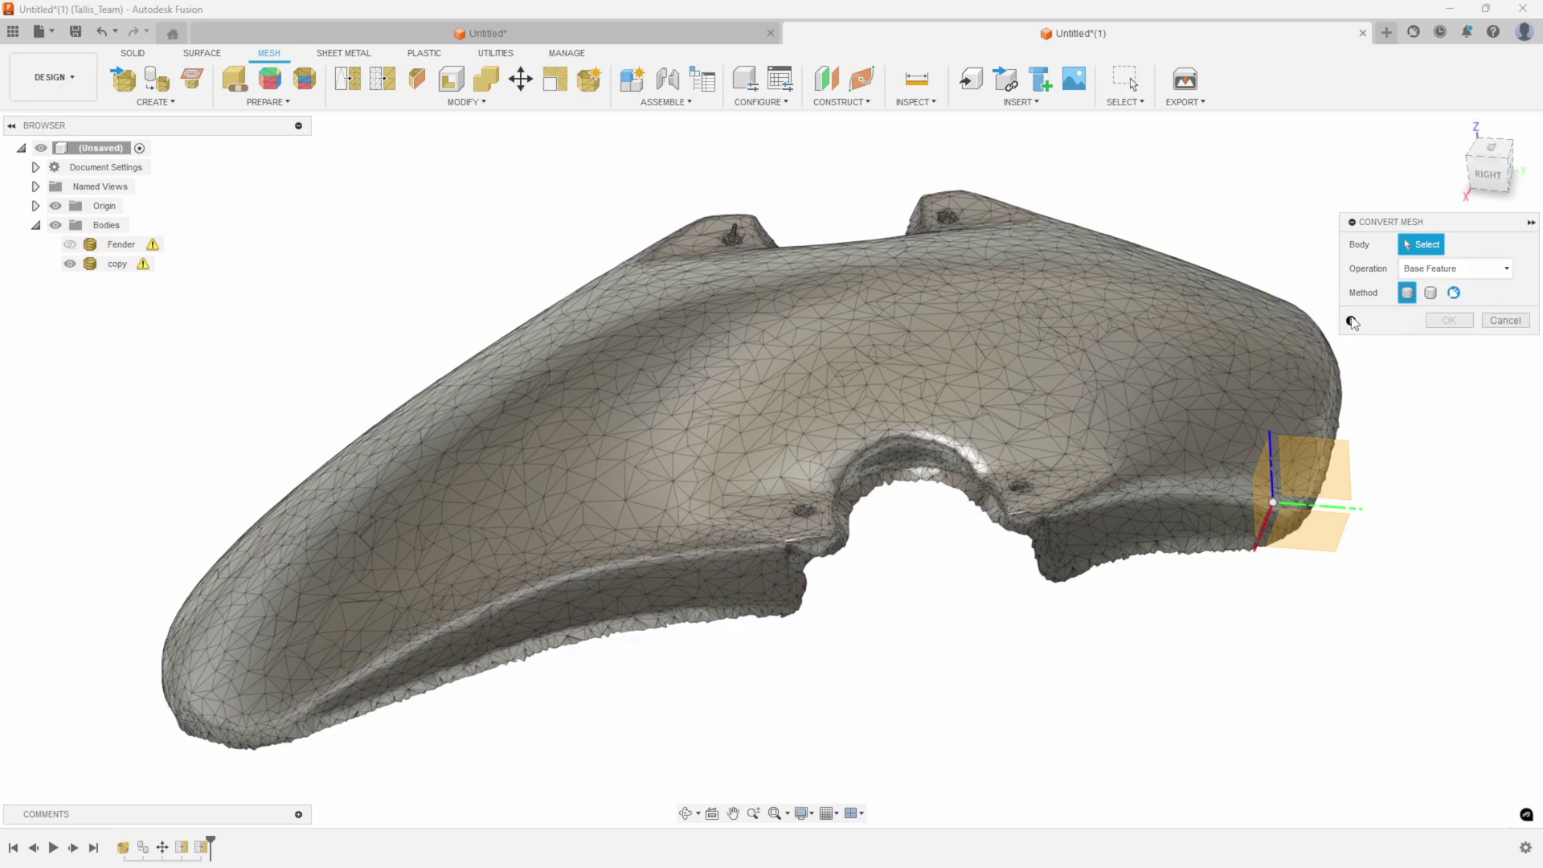
pyautogui.click(1281, 383)
# Examine the facets and edges of the converted fender body up close, checking that individual edges are selectable.
pyautogui.keyDown('shift'); pyautogui.moveTo(907, 615); pyautogui.dragTo(938, 614, button='middle'); pyautogui.keyUp('shift')
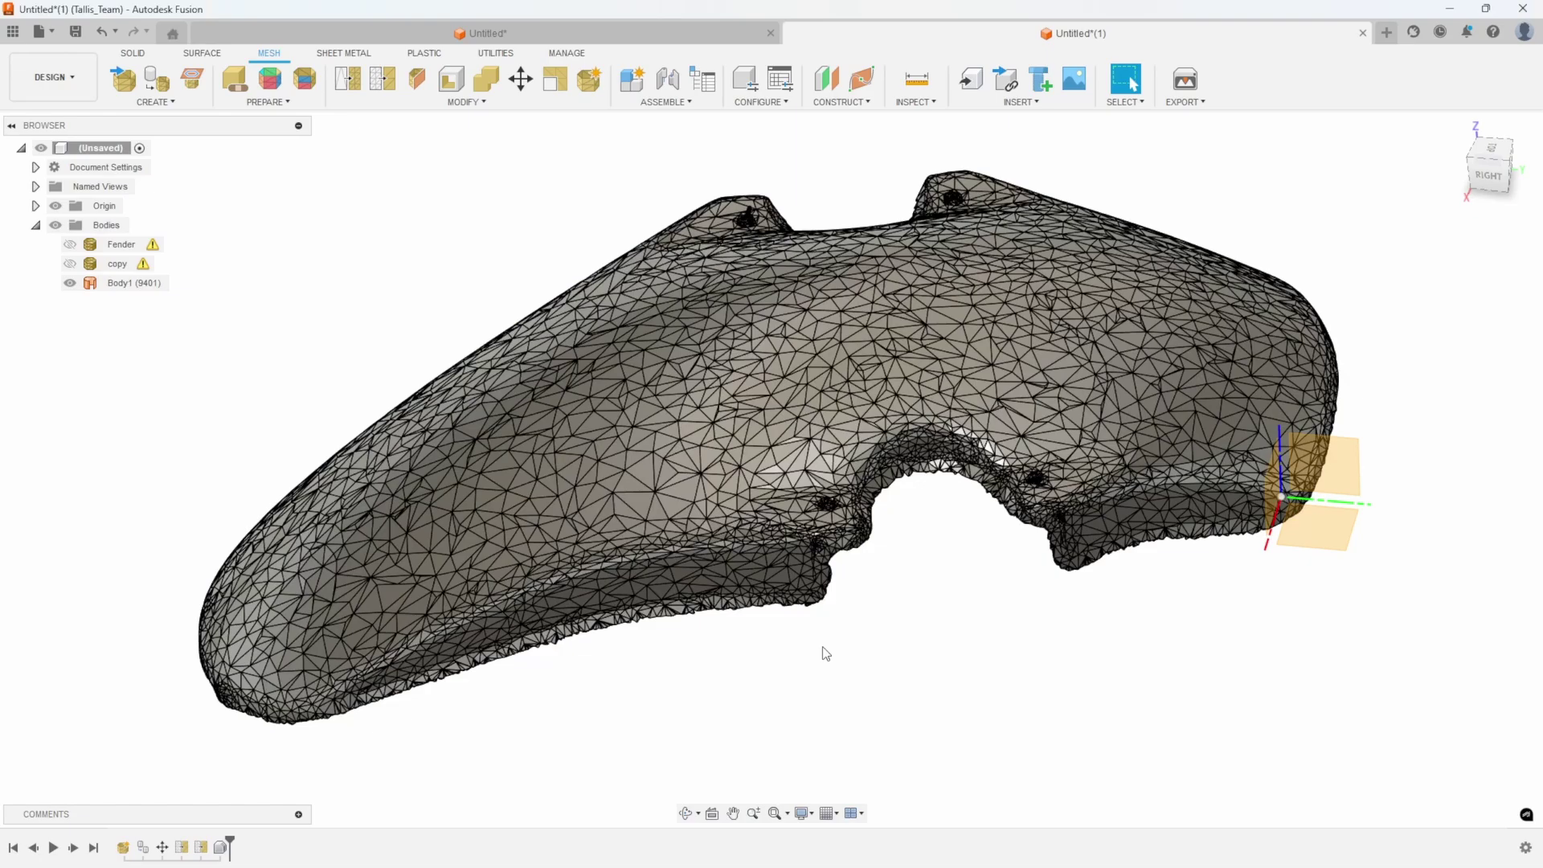
pyautogui.scroll(5, 822, 385)
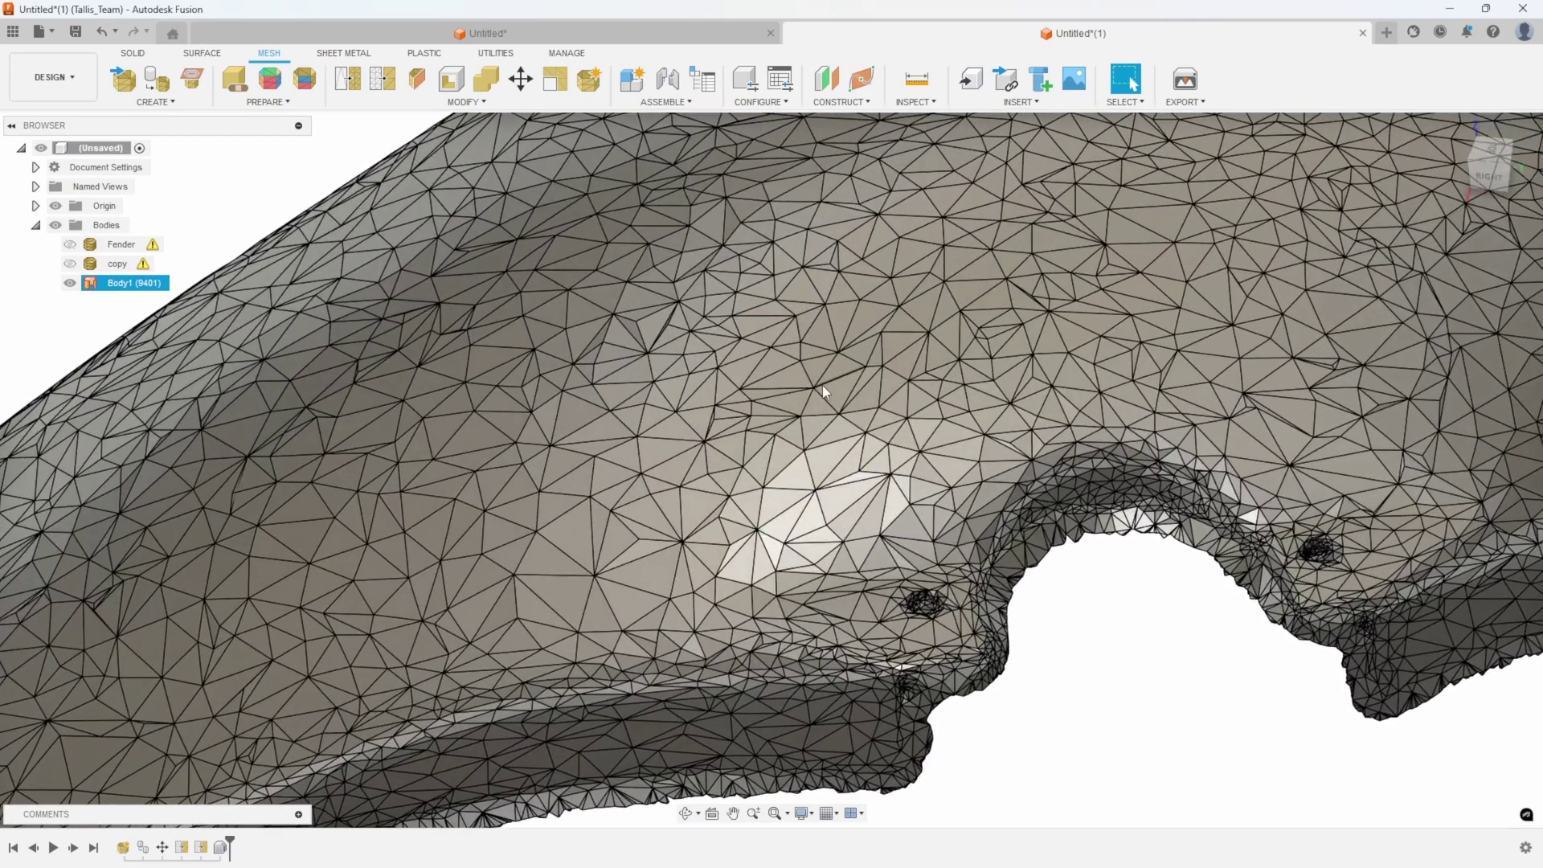
pyautogui.click(813, 368)
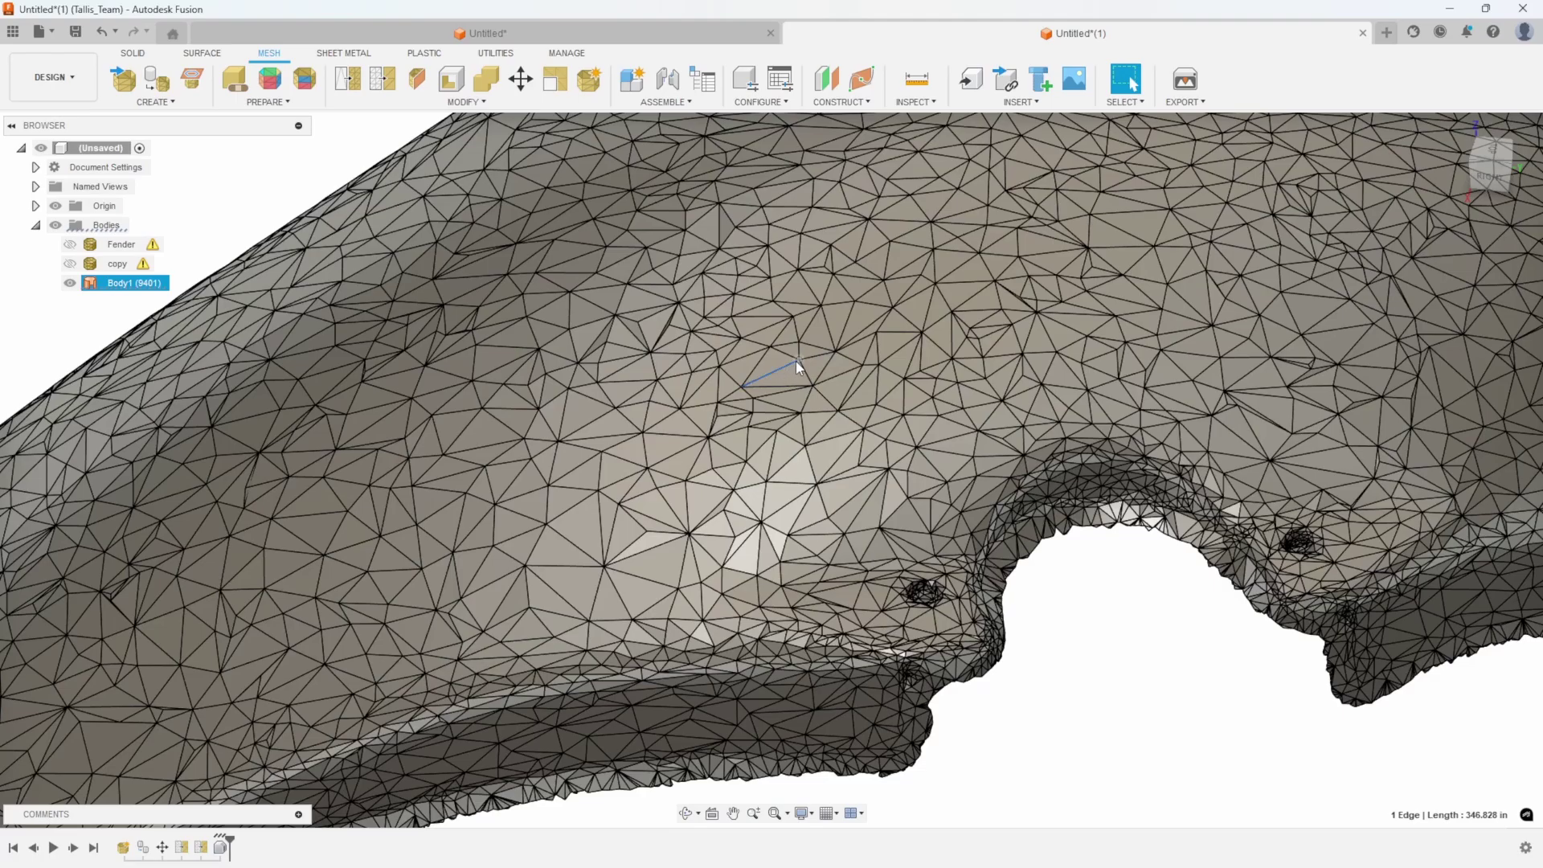
pyautogui.click(796, 360)
pyautogui.keyDown('shift'); pyautogui.moveTo(796, 360); pyautogui.dragTo(813, 342, button='middle'); pyautogui.keyUp('shift')
pyautogui.press('Escape')
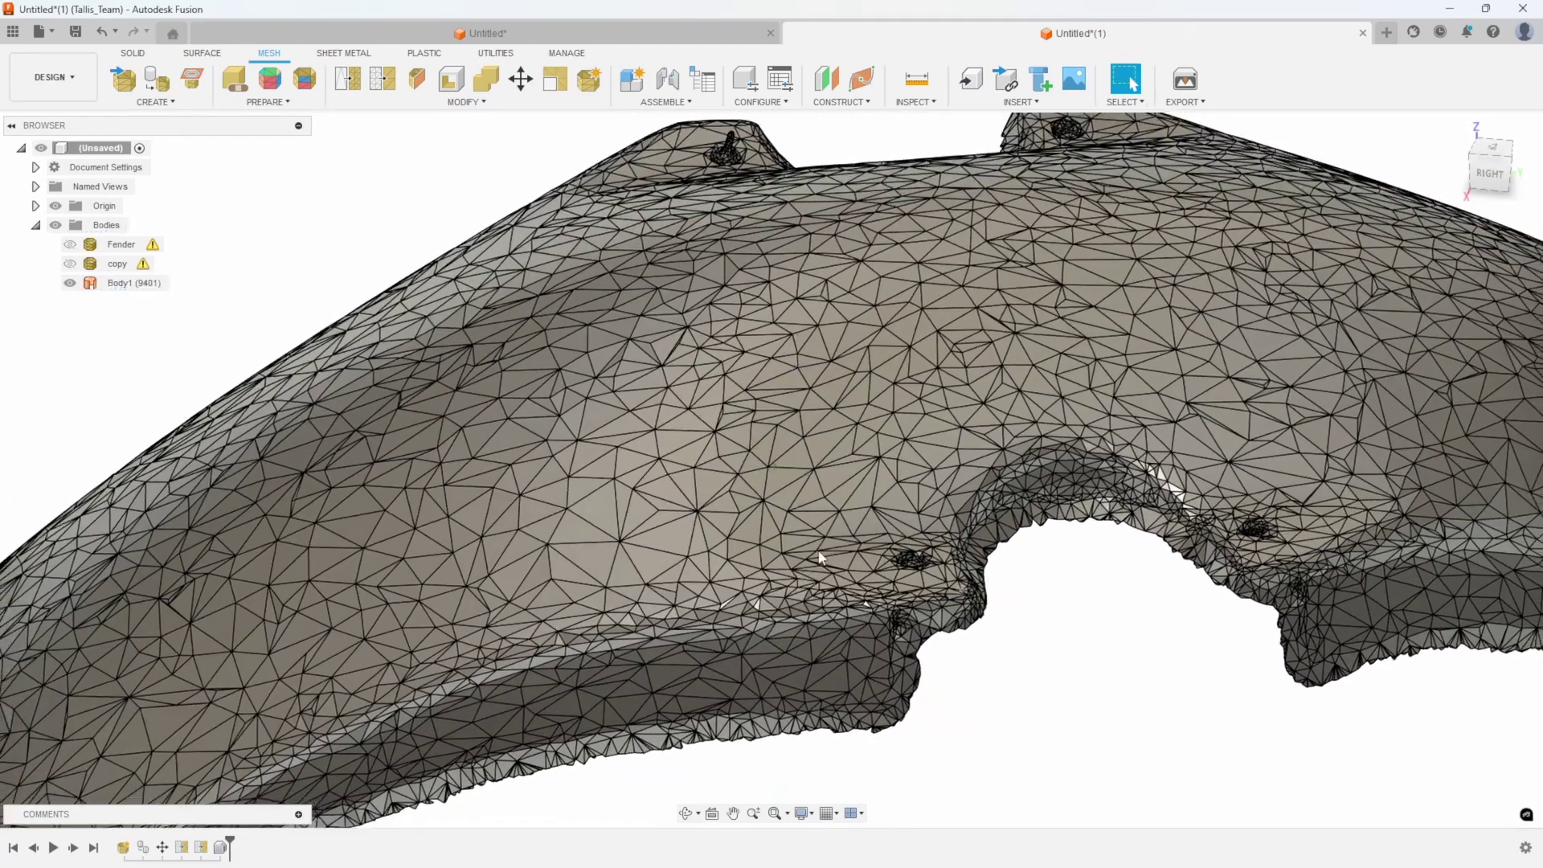
pyautogui.scroll(-2, 819, 556)
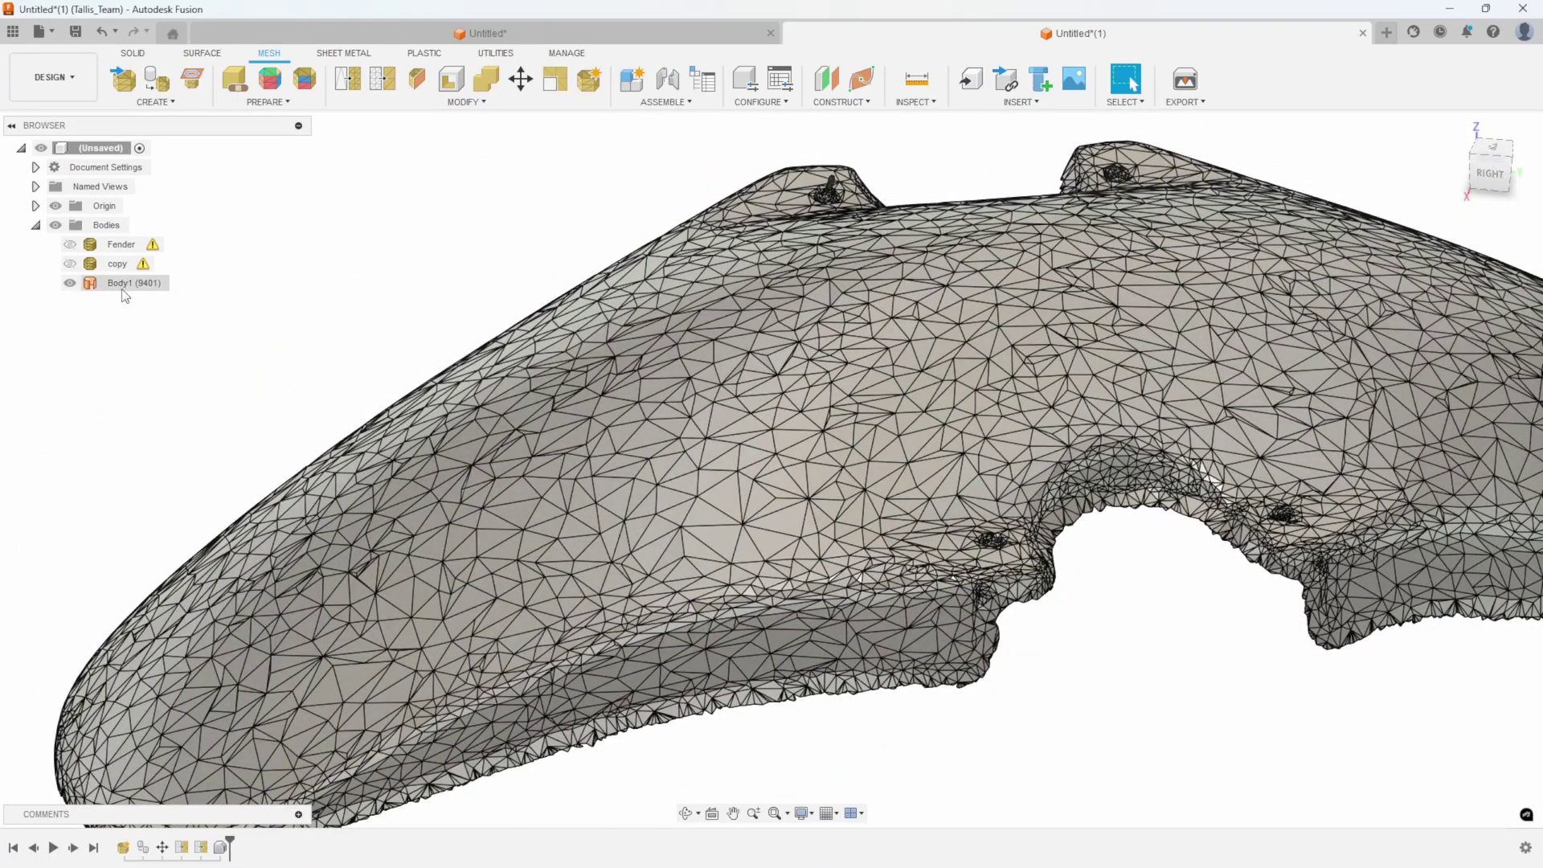
pyautogui.click(127, 283)
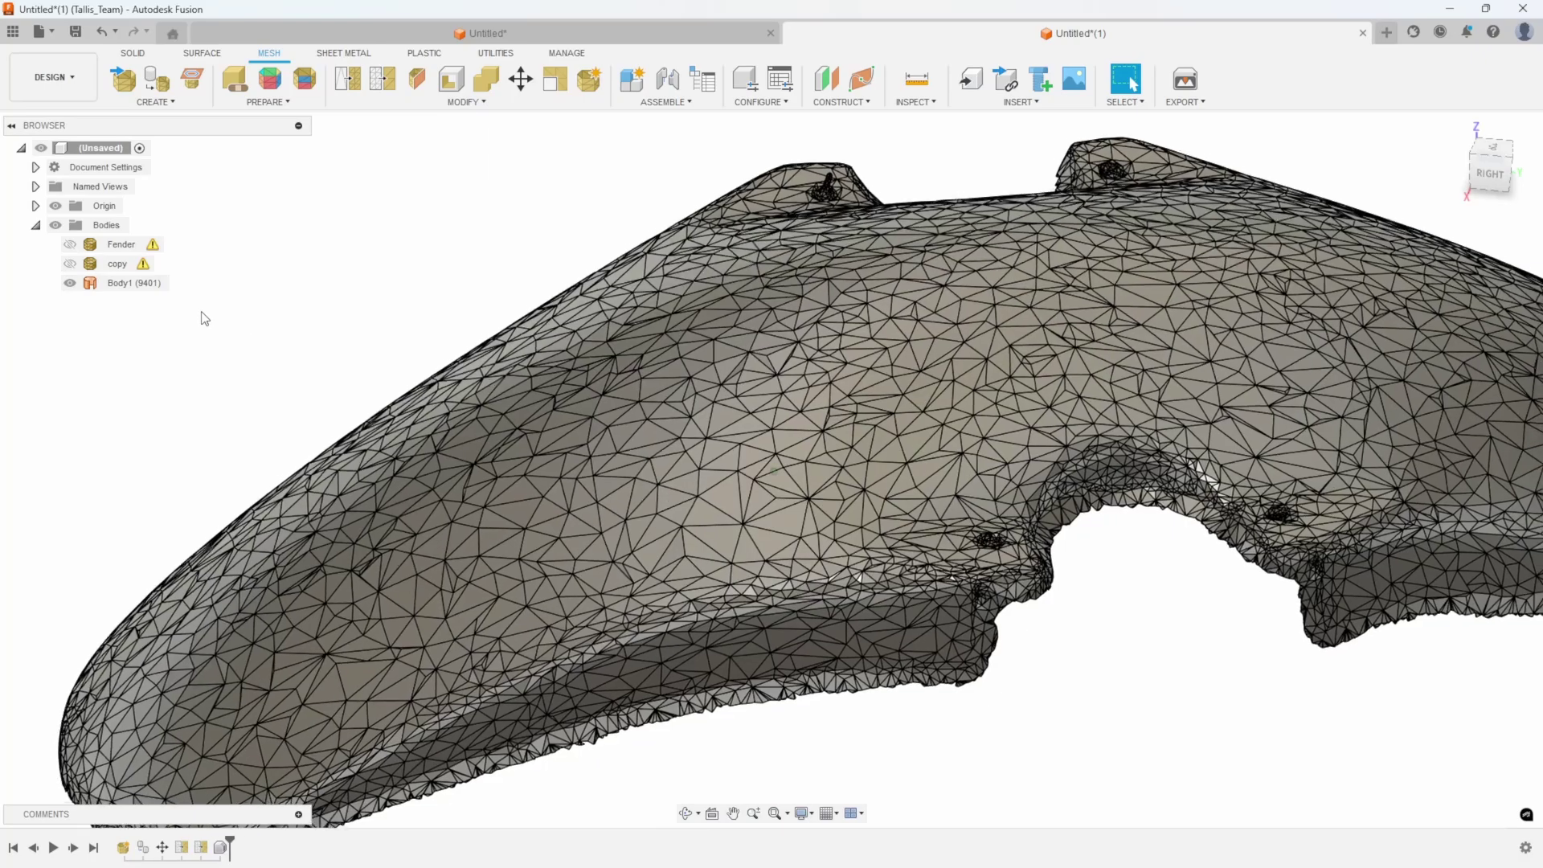
pyautogui.scroll(-2, 551, 265)
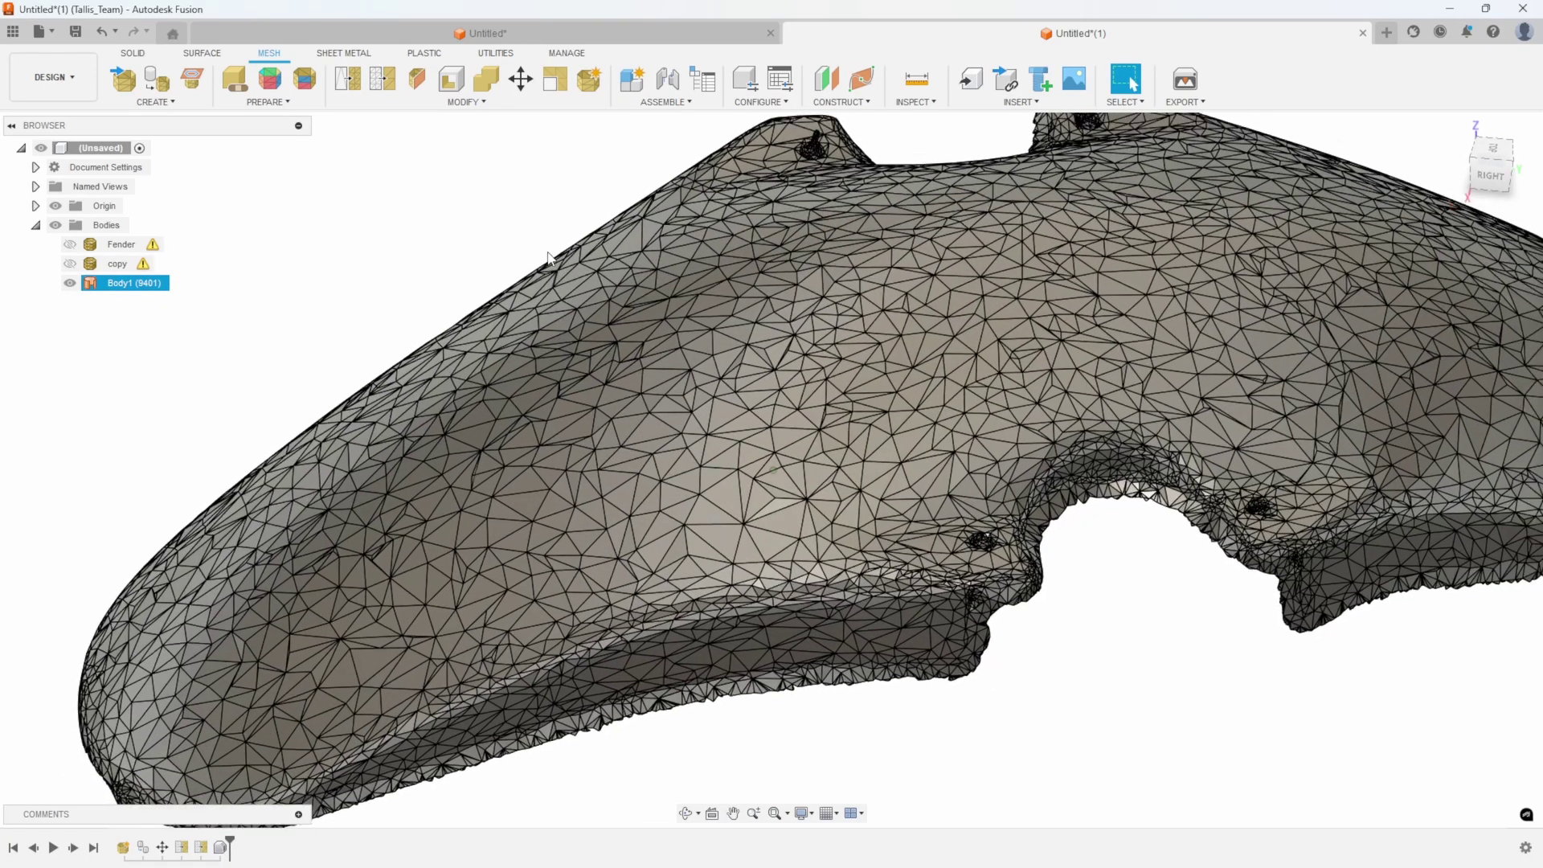
pyautogui.click(490, 200)
# Define a plane through three points, using vertices of the converted body beside three of the mounting-tab holes.
pyautogui.click(831, 105)
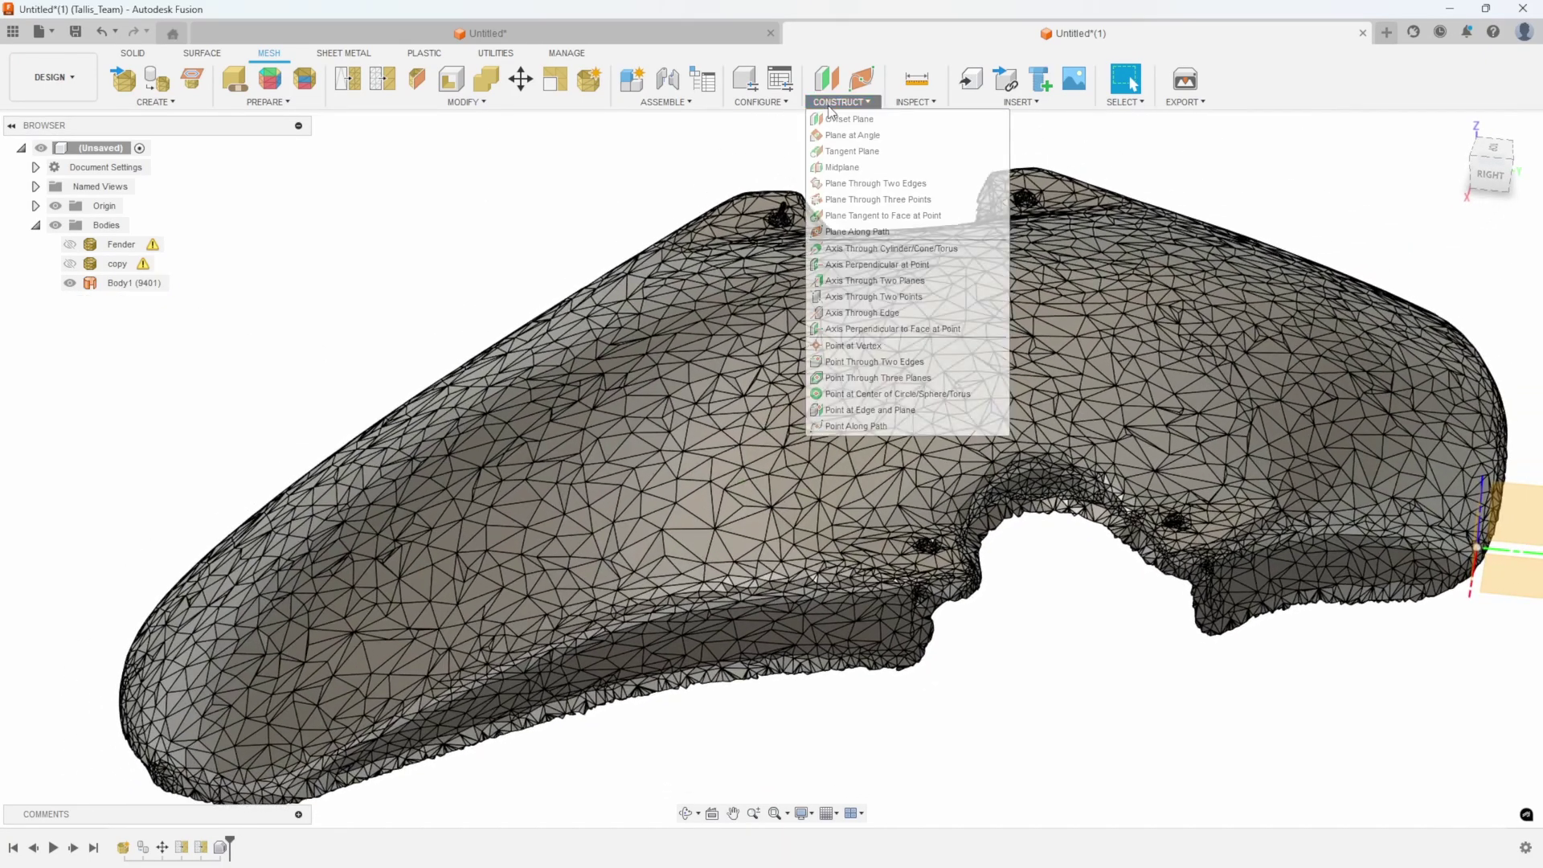
pyautogui.click(855, 200)
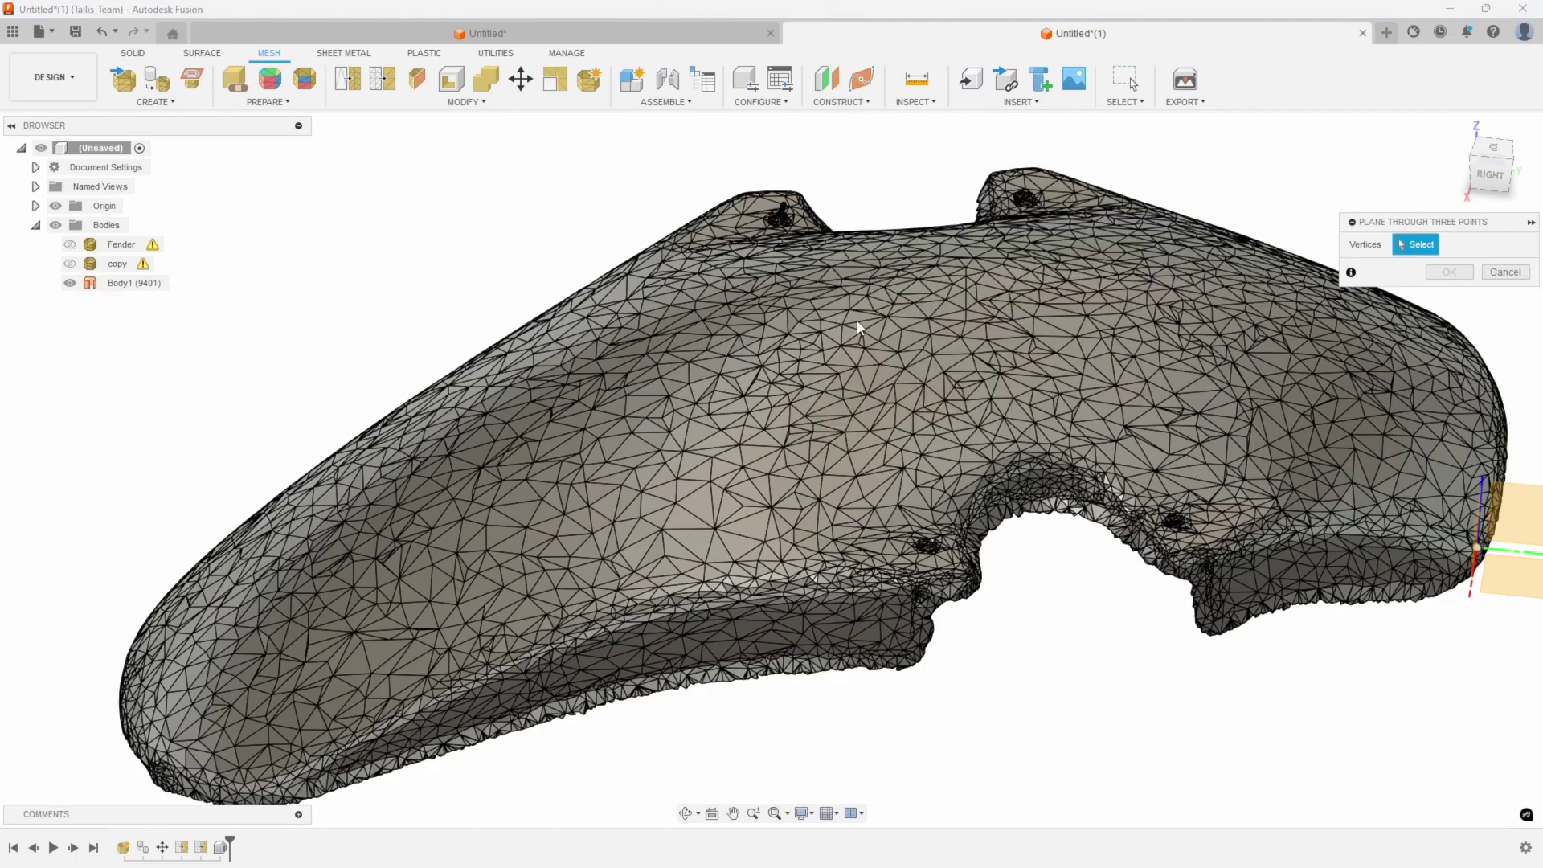
pyautogui.keyDown('shift'); pyautogui.moveTo(880, 336); pyautogui.dragTo(709, 339, button='middle'); pyautogui.keyUp('shift')
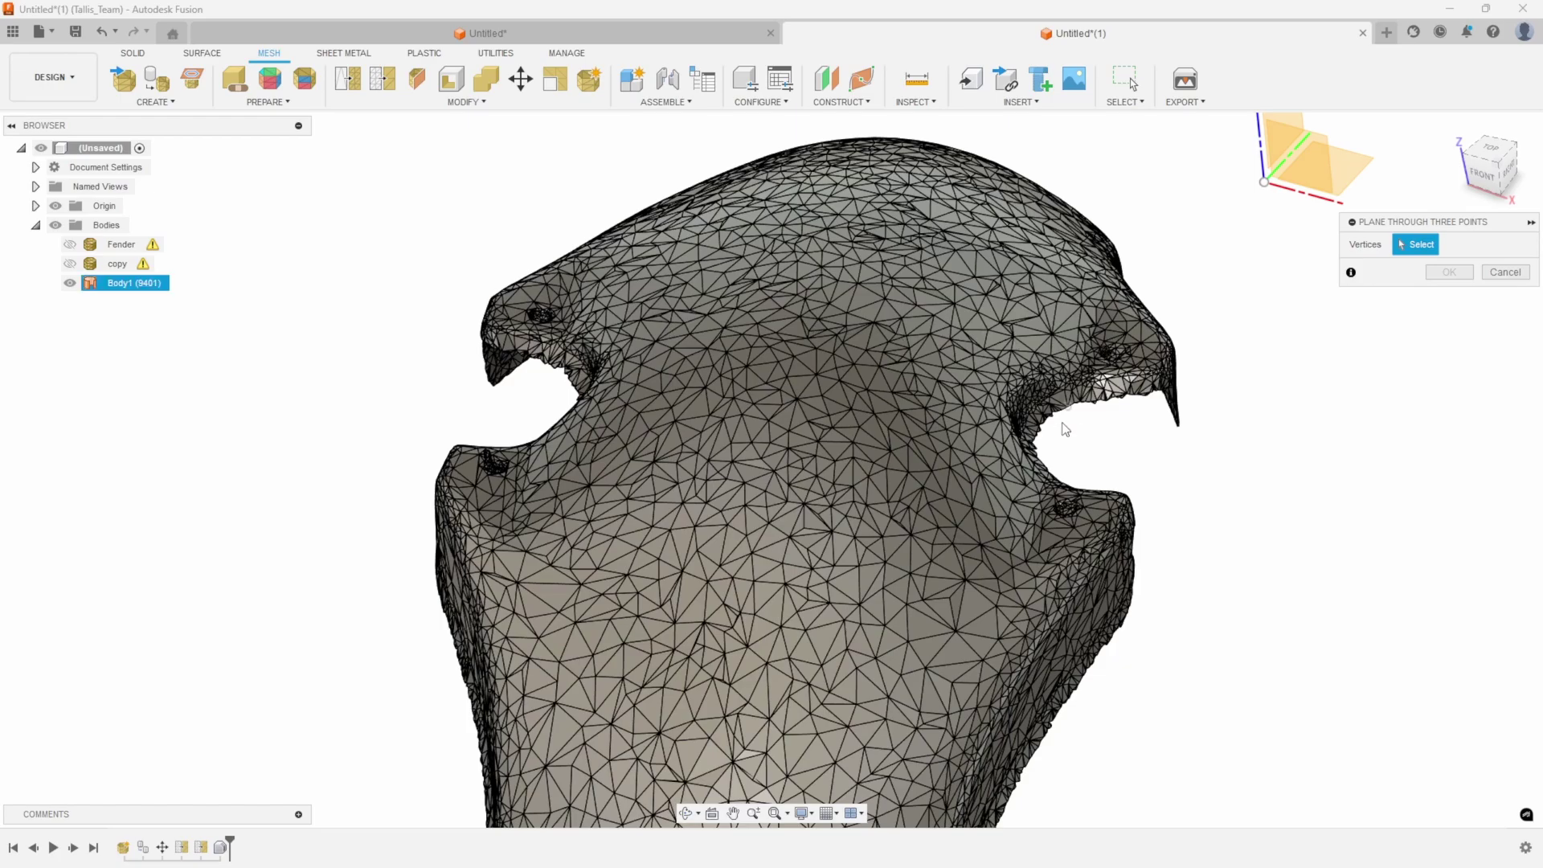
pyautogui.scroll(10, 716, 361)
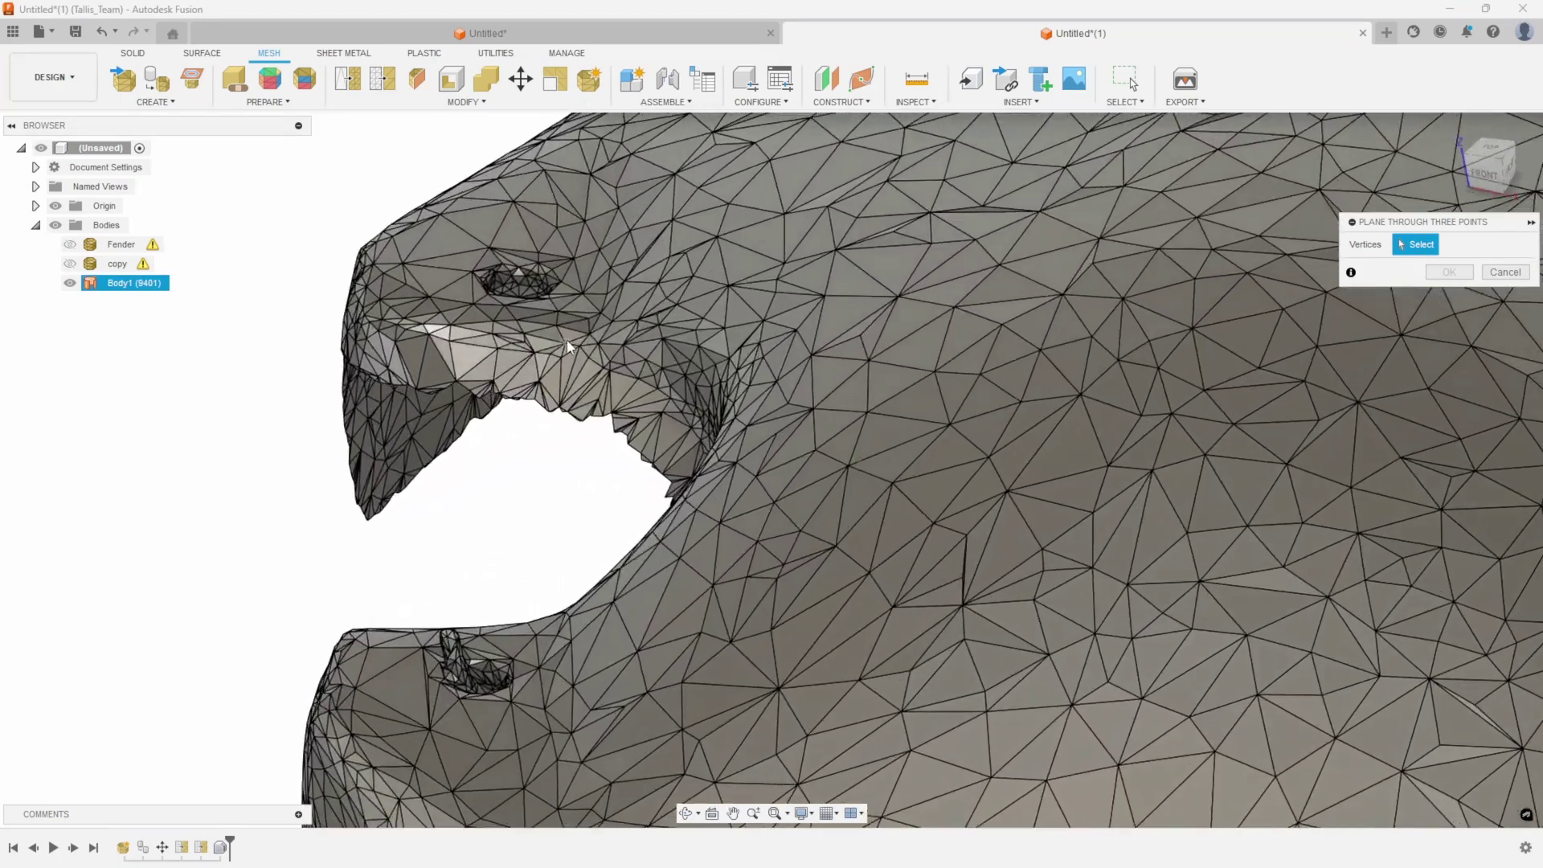
pyautogui.scroll(3, 525, 316)
pyautogui.moveTo(502, 236); pyautogui.dragTo(1074, 399, button='middle')
pyautogui.click(426, 364)
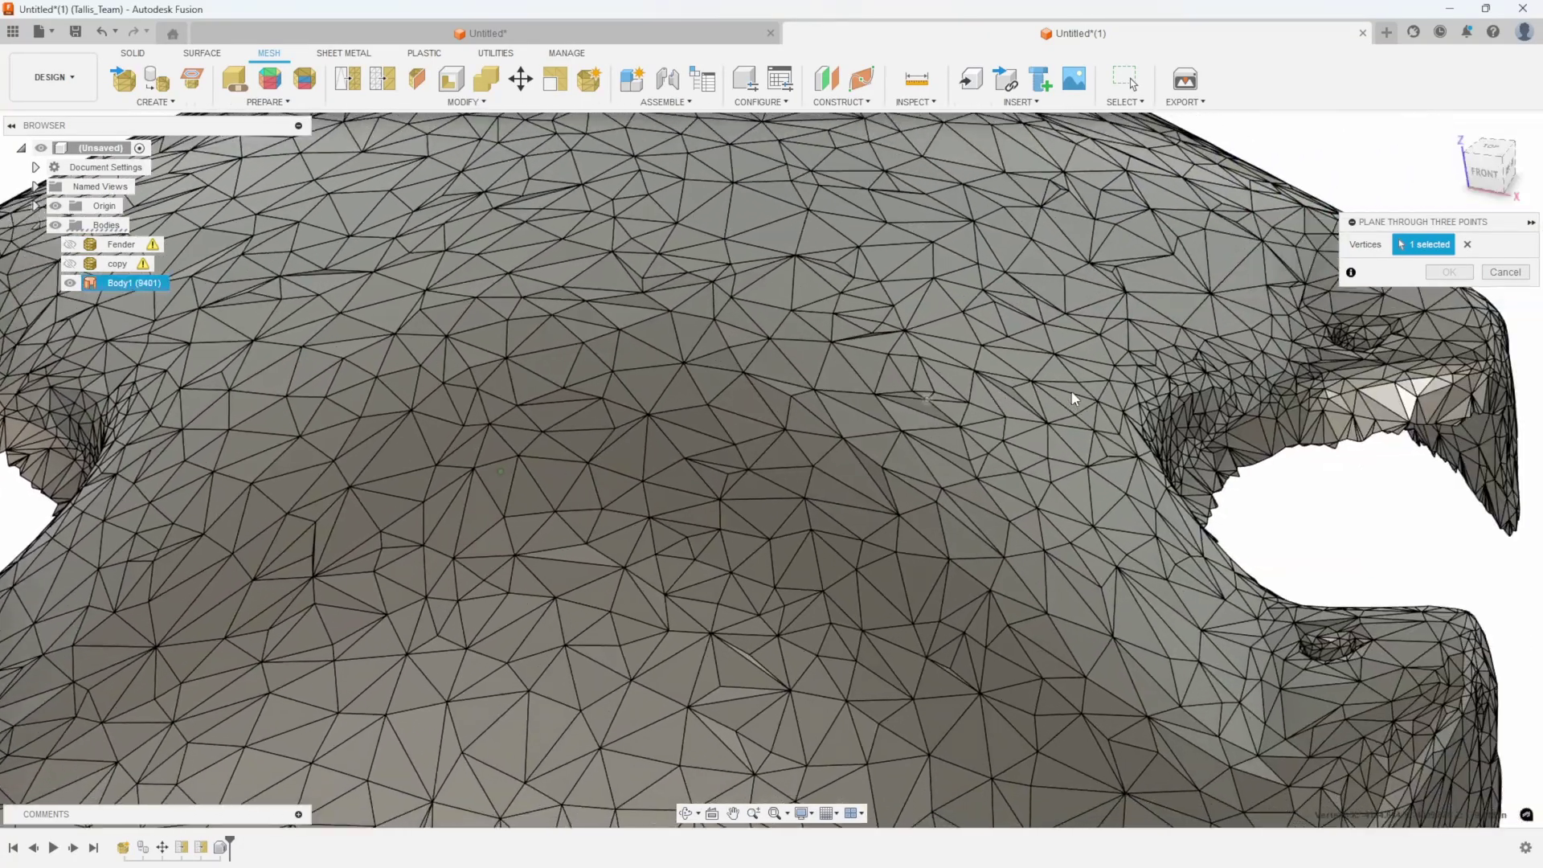
pyautogui.moveTo(1441, 406); pyautogui.dragTo(1059, 413, button='middle')
pyautogui.scroll(3, 1049, 418)
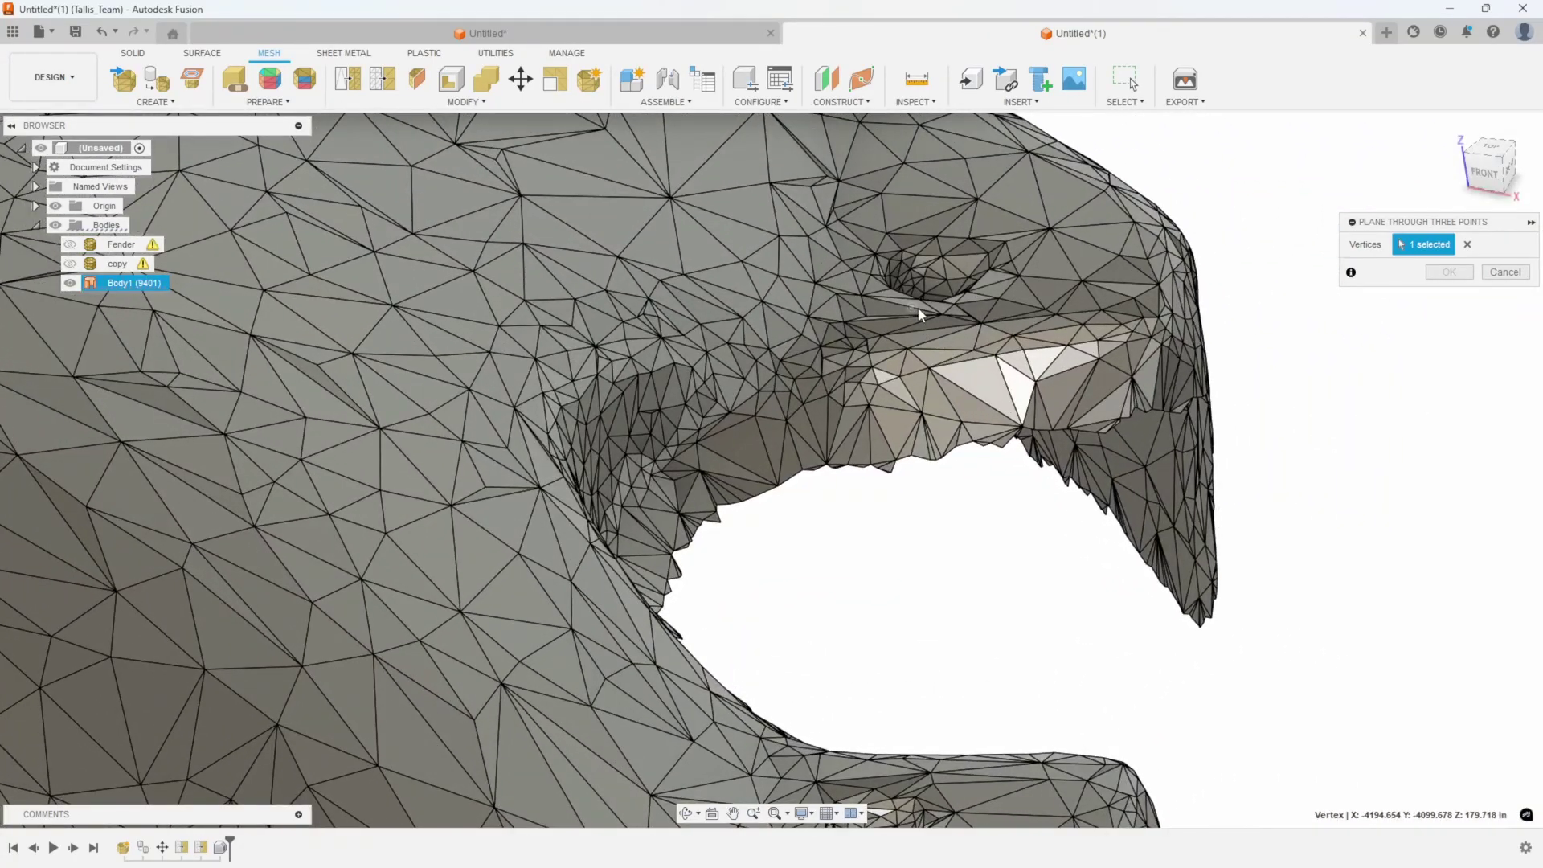
pyautogui.click(918, 306)
pyautogui.scroll(5, 974, 517)
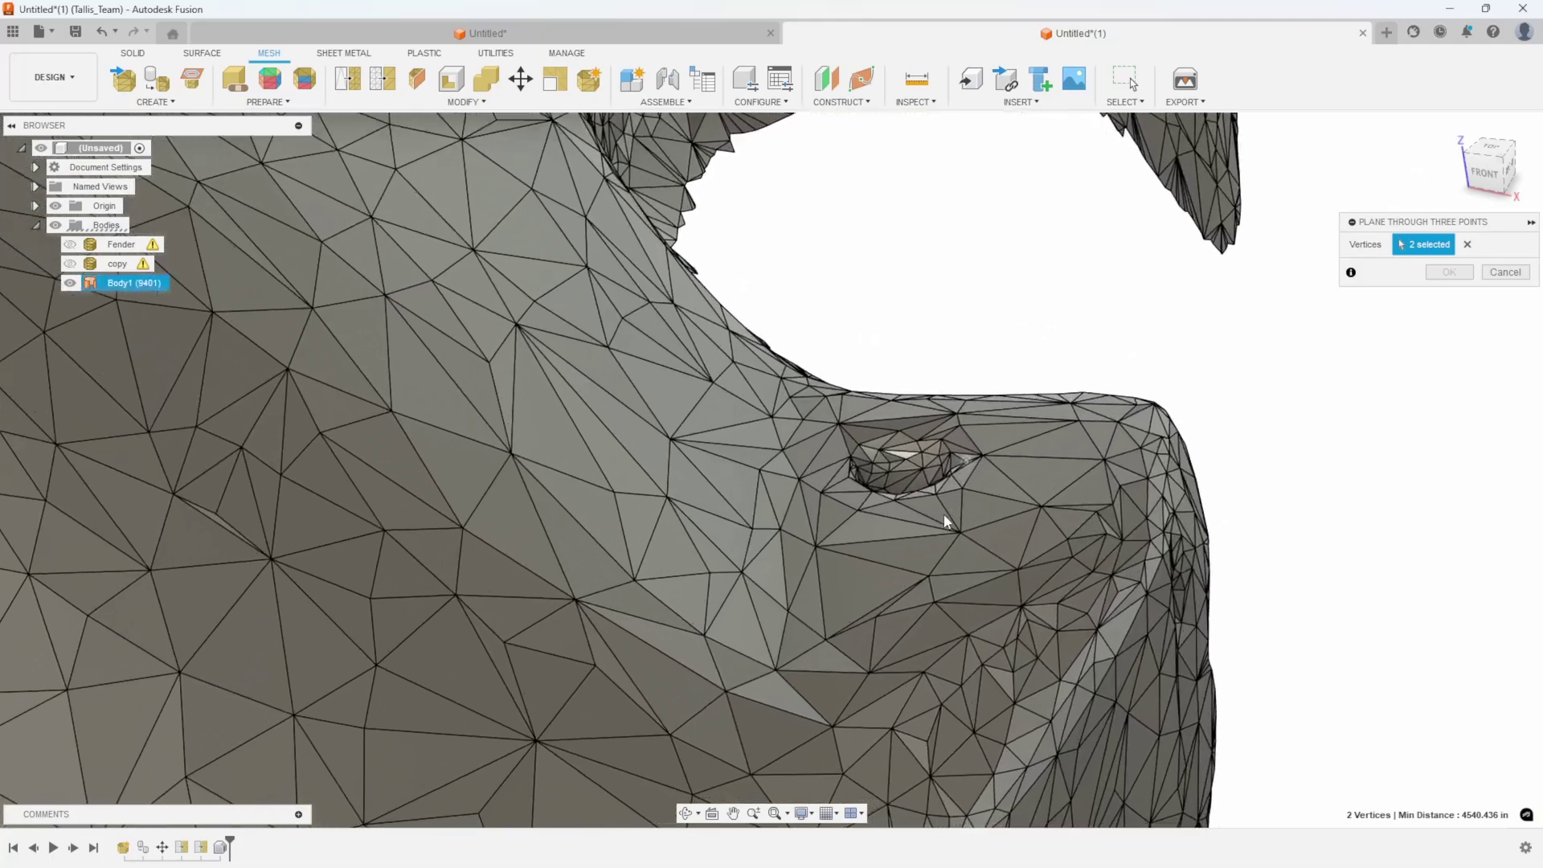
pyautogui.scroll(-2, 927, 495)
pyautogui.click(923, 468)
# Check the three-point plane against the fender's four mounting tabs and create it.
pyautogui.scroll(-5, 1027, 534)
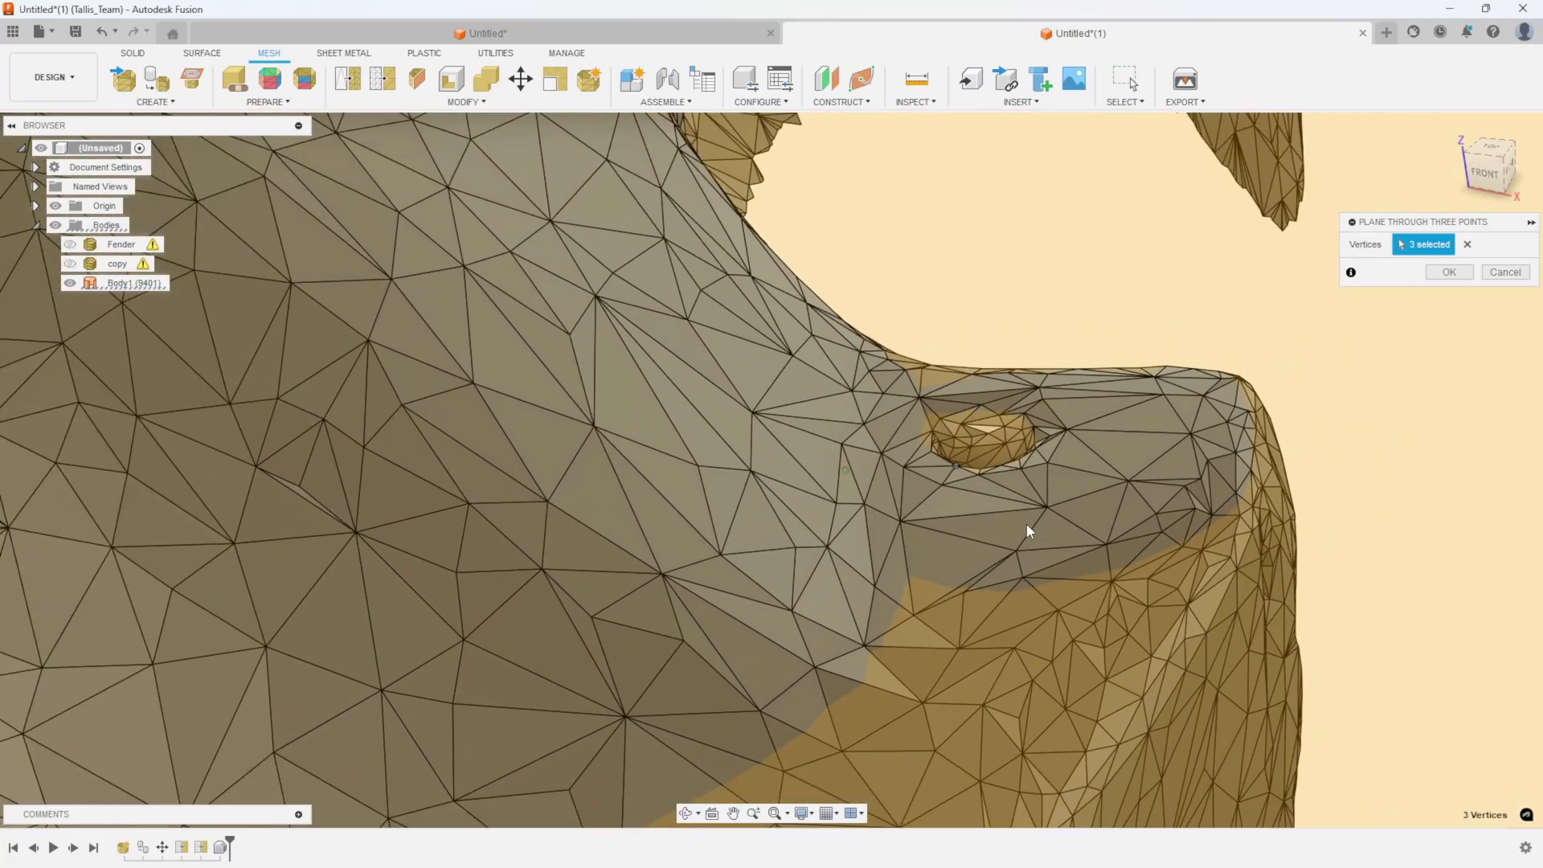
pyautogui.scroll(-4, 1101, 366)
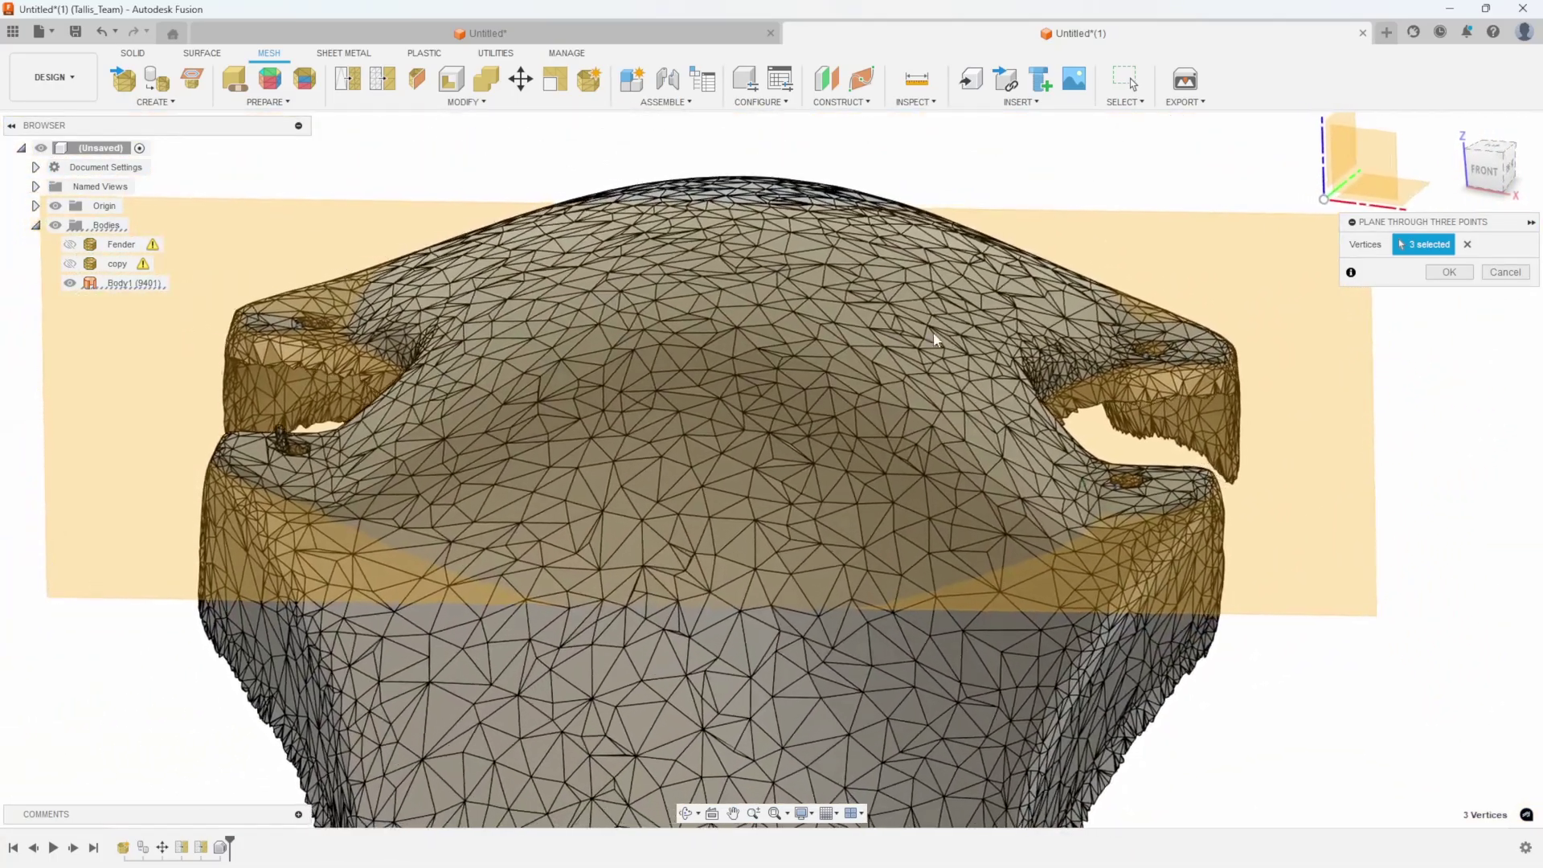
pyautogui.scroll(-1, 1088, 492)
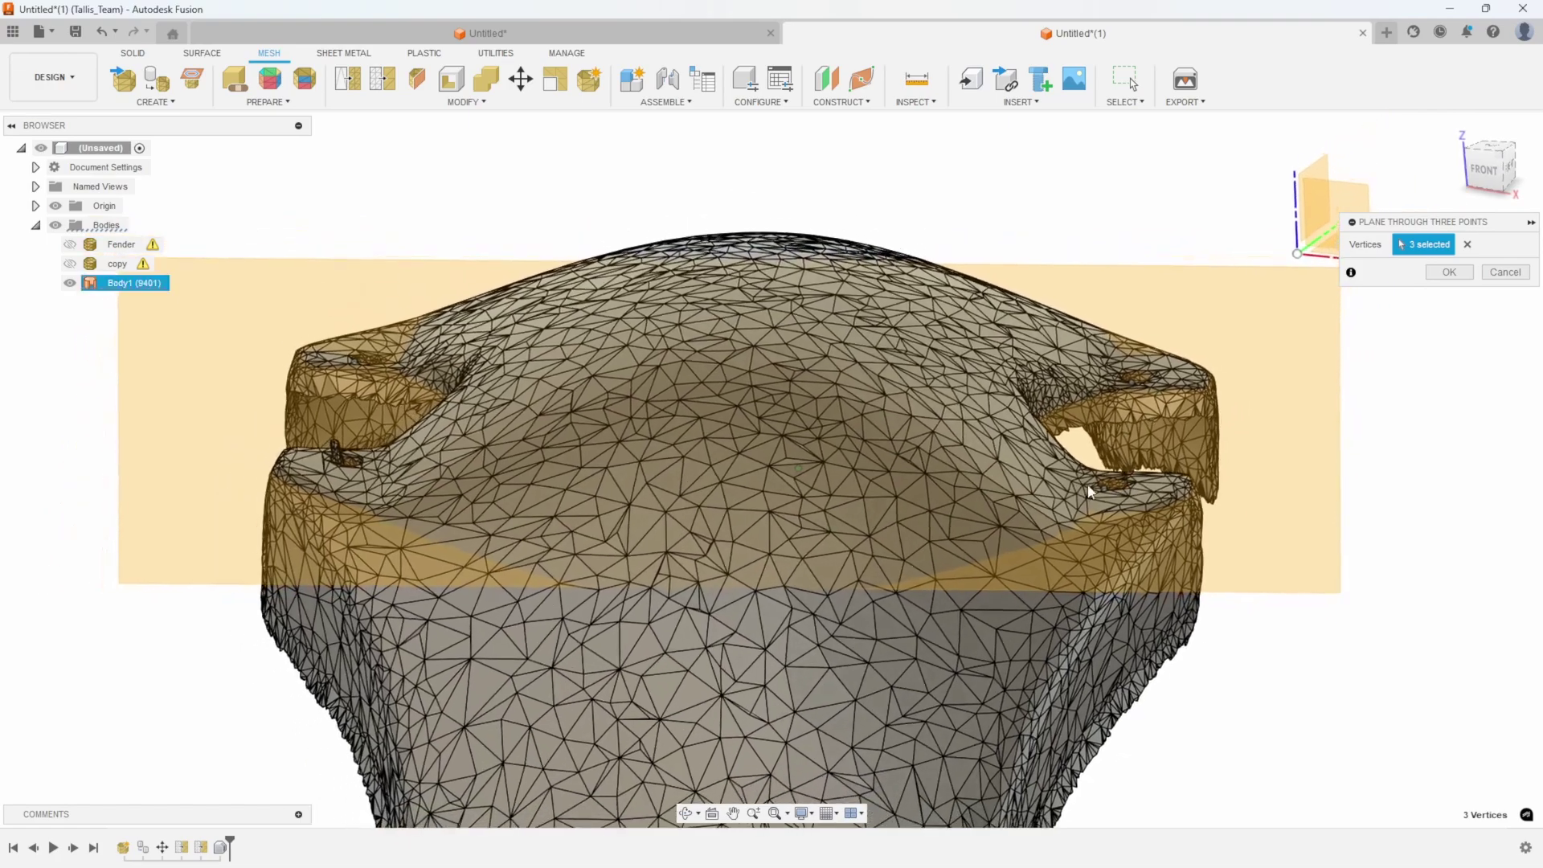
pyautogui.keyDown('shift'); pyautogui.moveTo(674, 520); pyautogui.dragTo(936, 400, button='middle'); pyautogui.keyUp('shift')
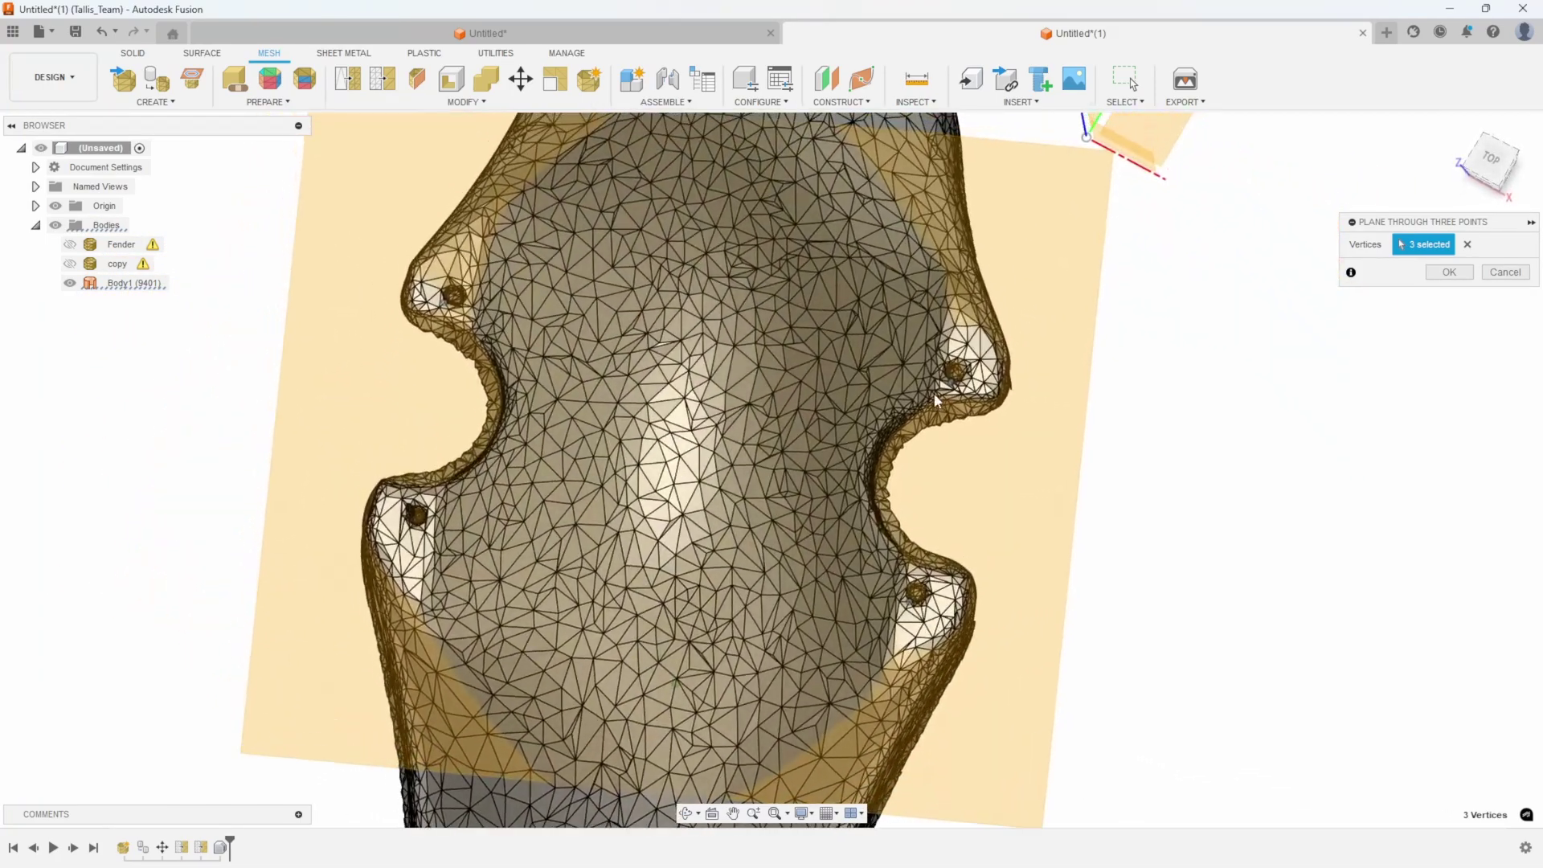
pyautogui.keyDown('shift'); pyautogui.moveTo(604, 641); pyautogui.dragTo(900, 369, button='middle'); pyautogui.keyUp('shift')
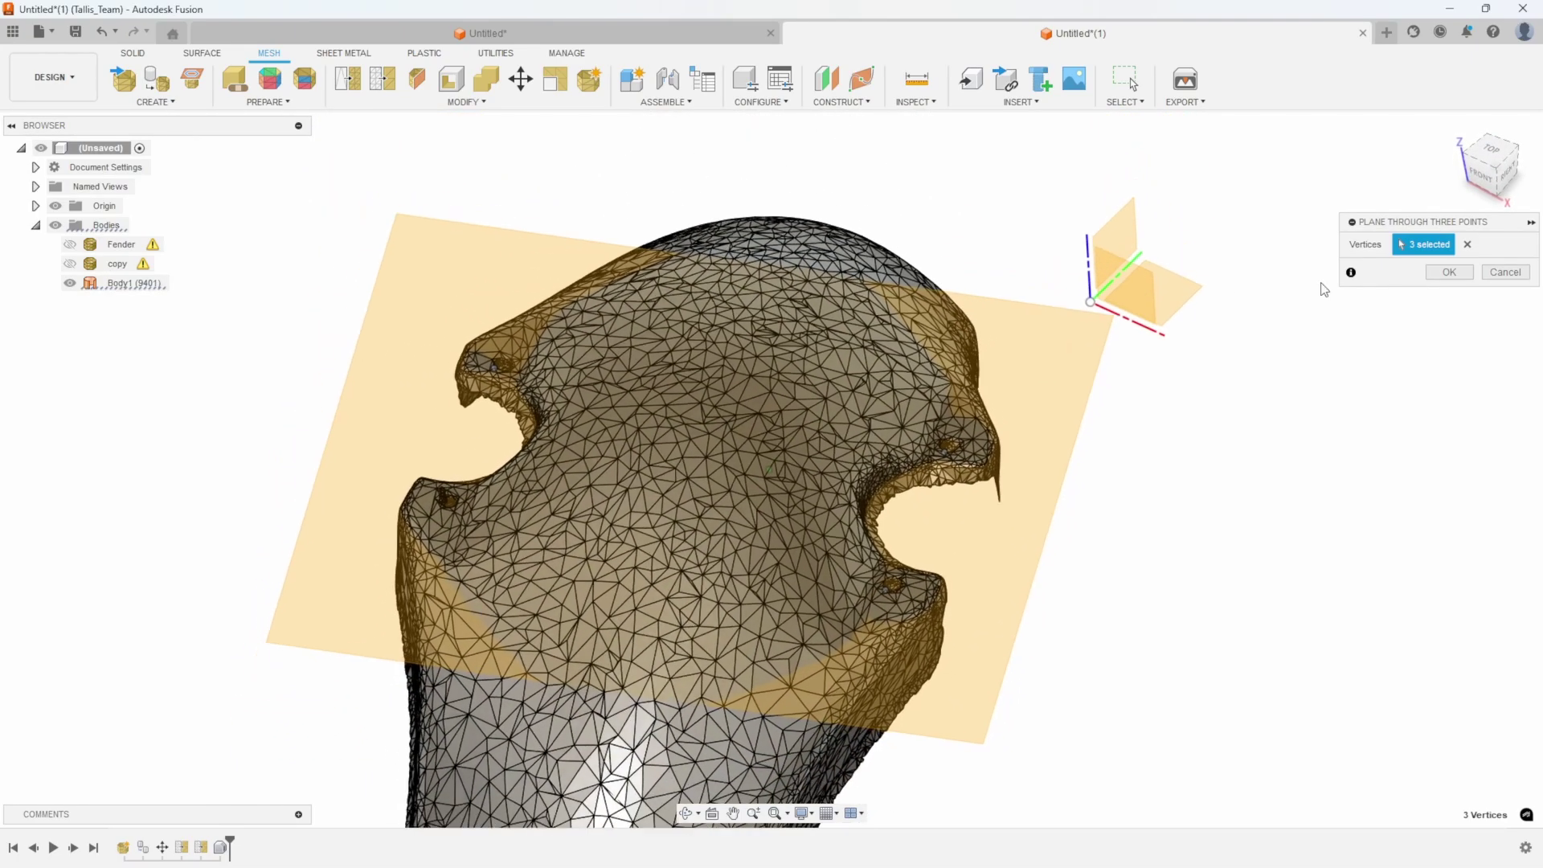
pyautogui.click(1449, 273)
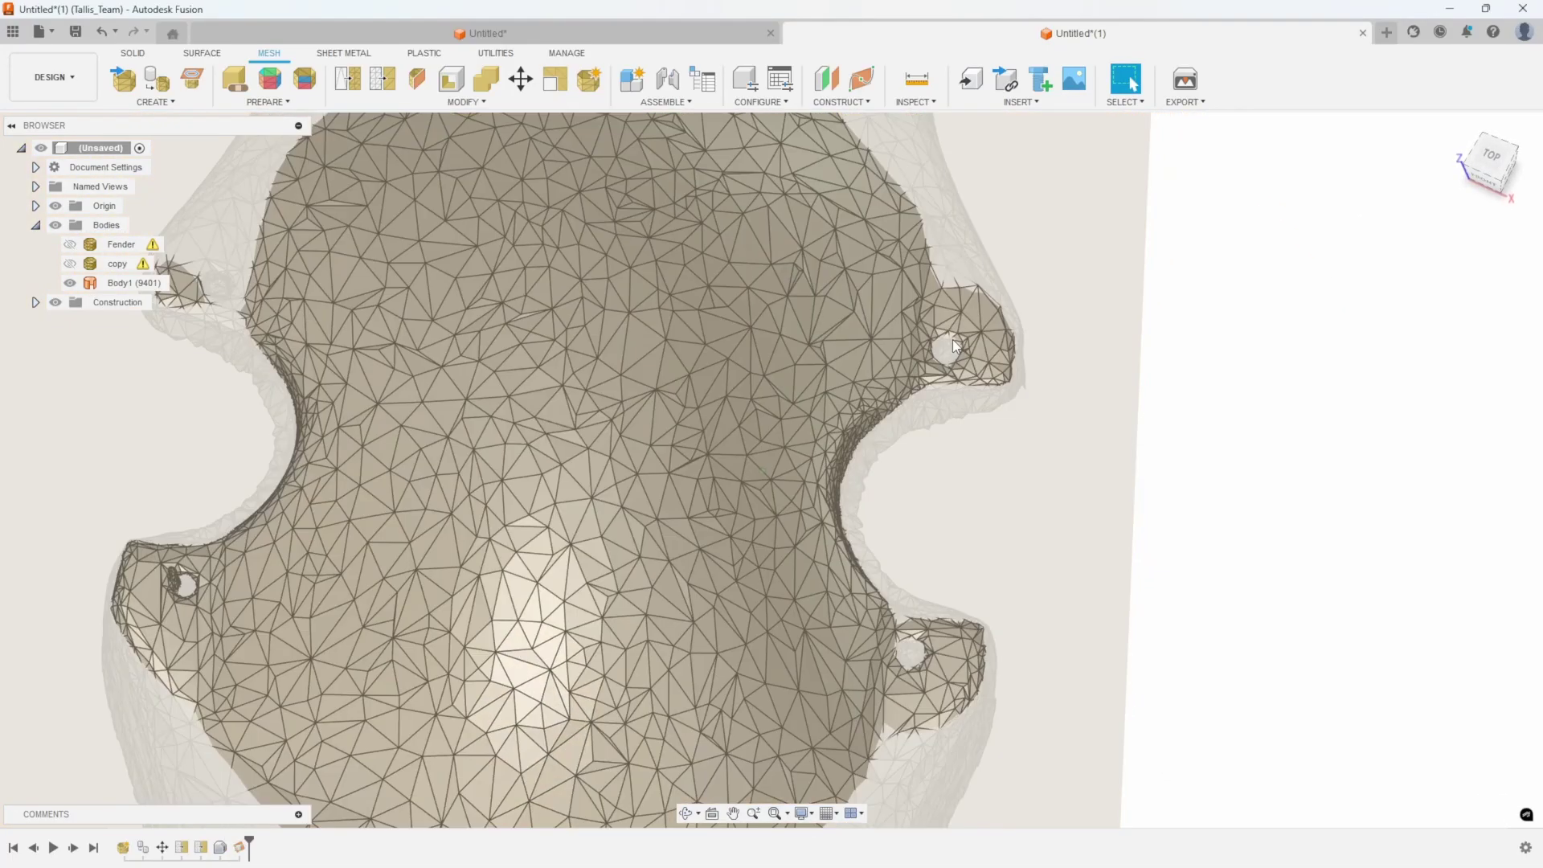
pyautogui.click(952, 342)
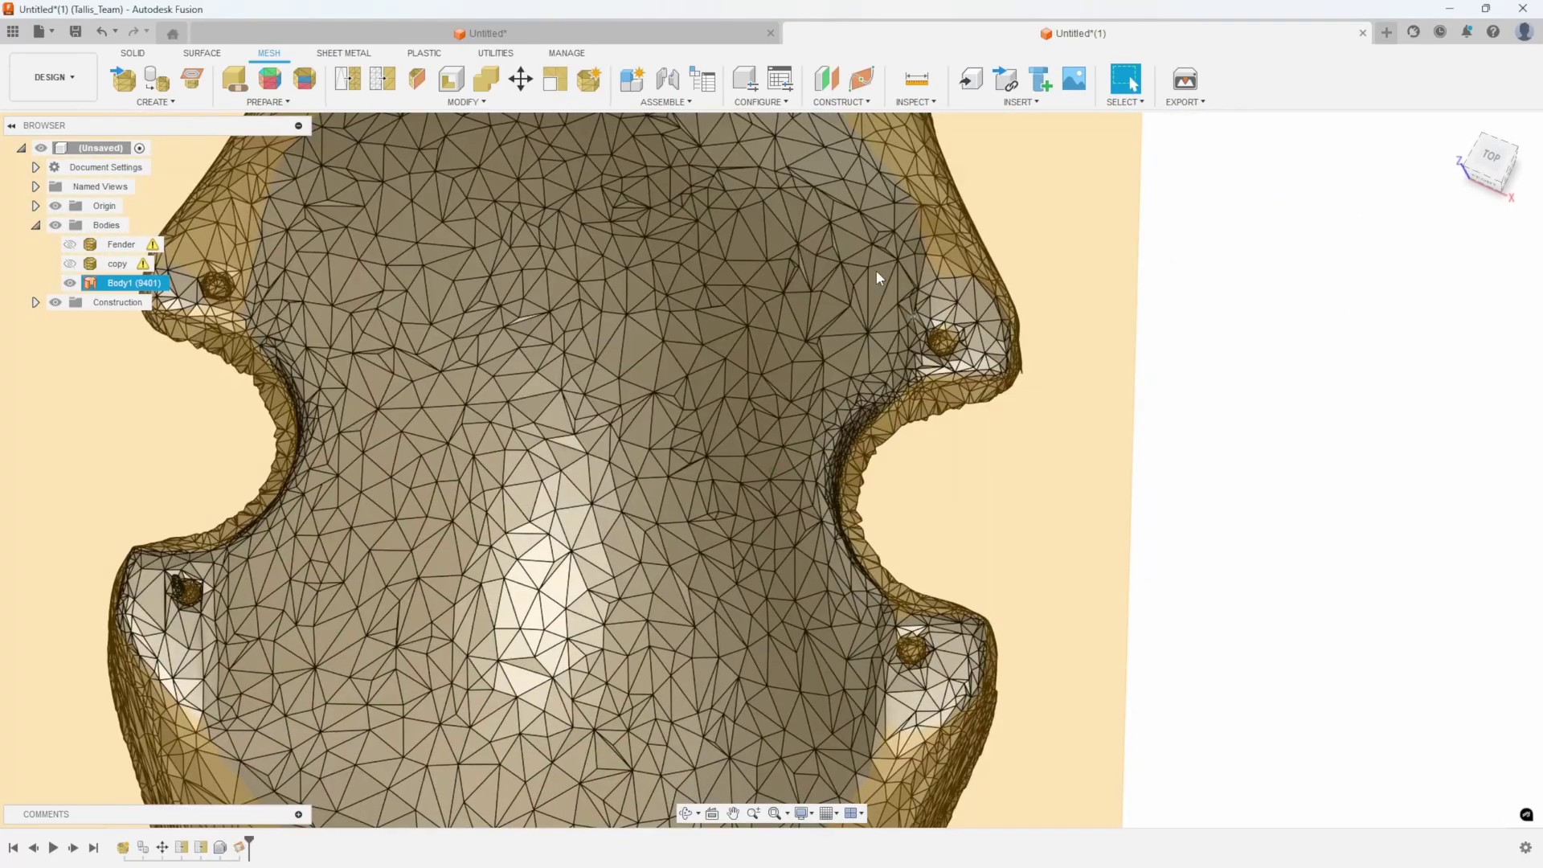
# Create an axis through two points, using vertices at the two mounting-tab holes on one side of the converted fender body.
pyautogui.click(863, 103)
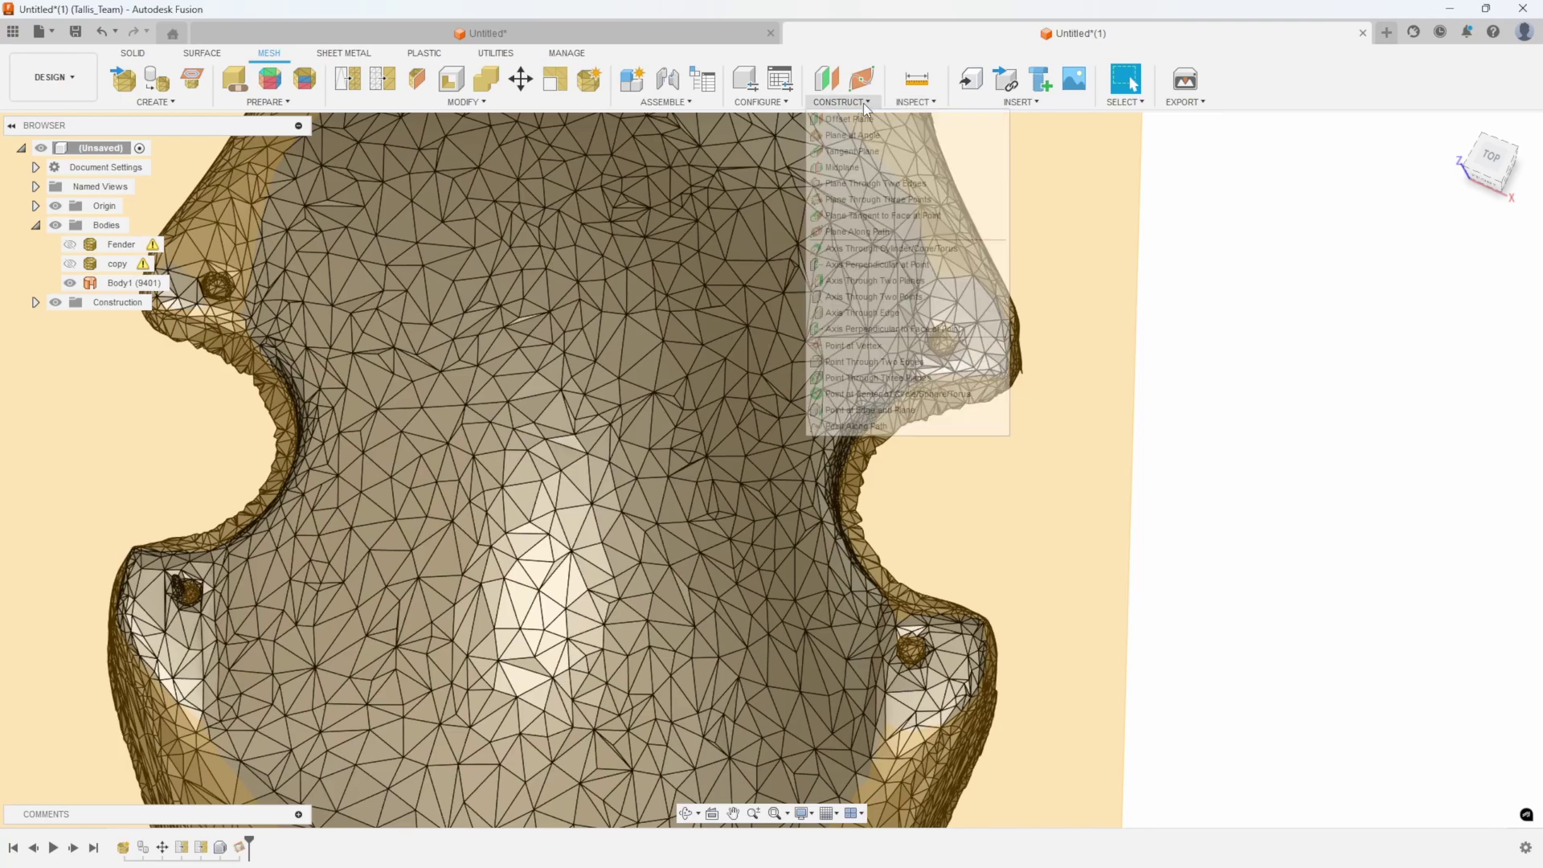
pyautogui.click(874, 296)
pyautogui.scroll(5, 1011, 451)
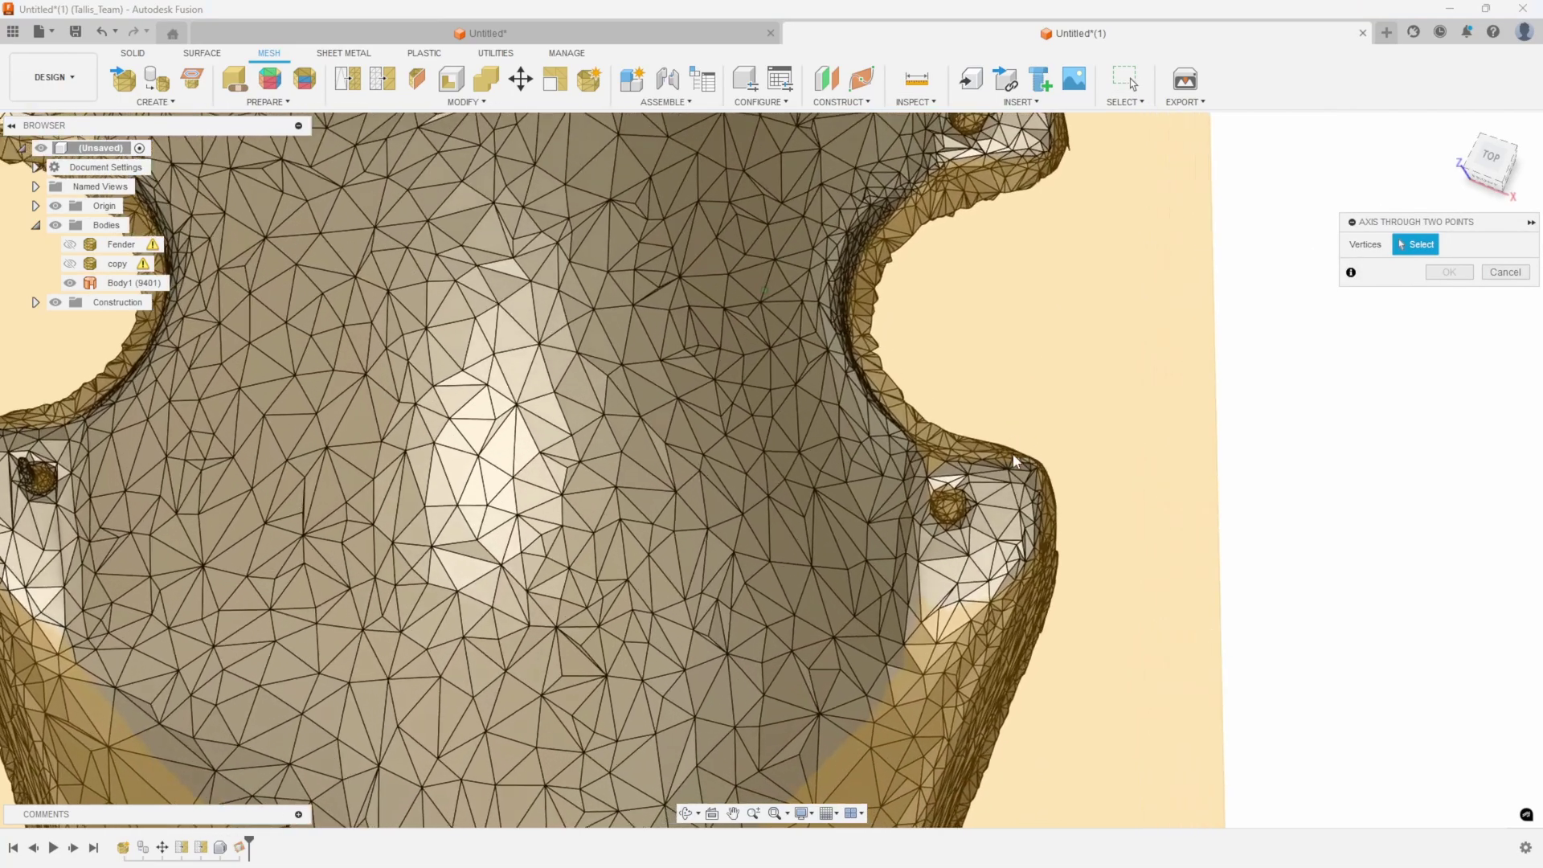
pyautogui.scroll(4, 990, 495)
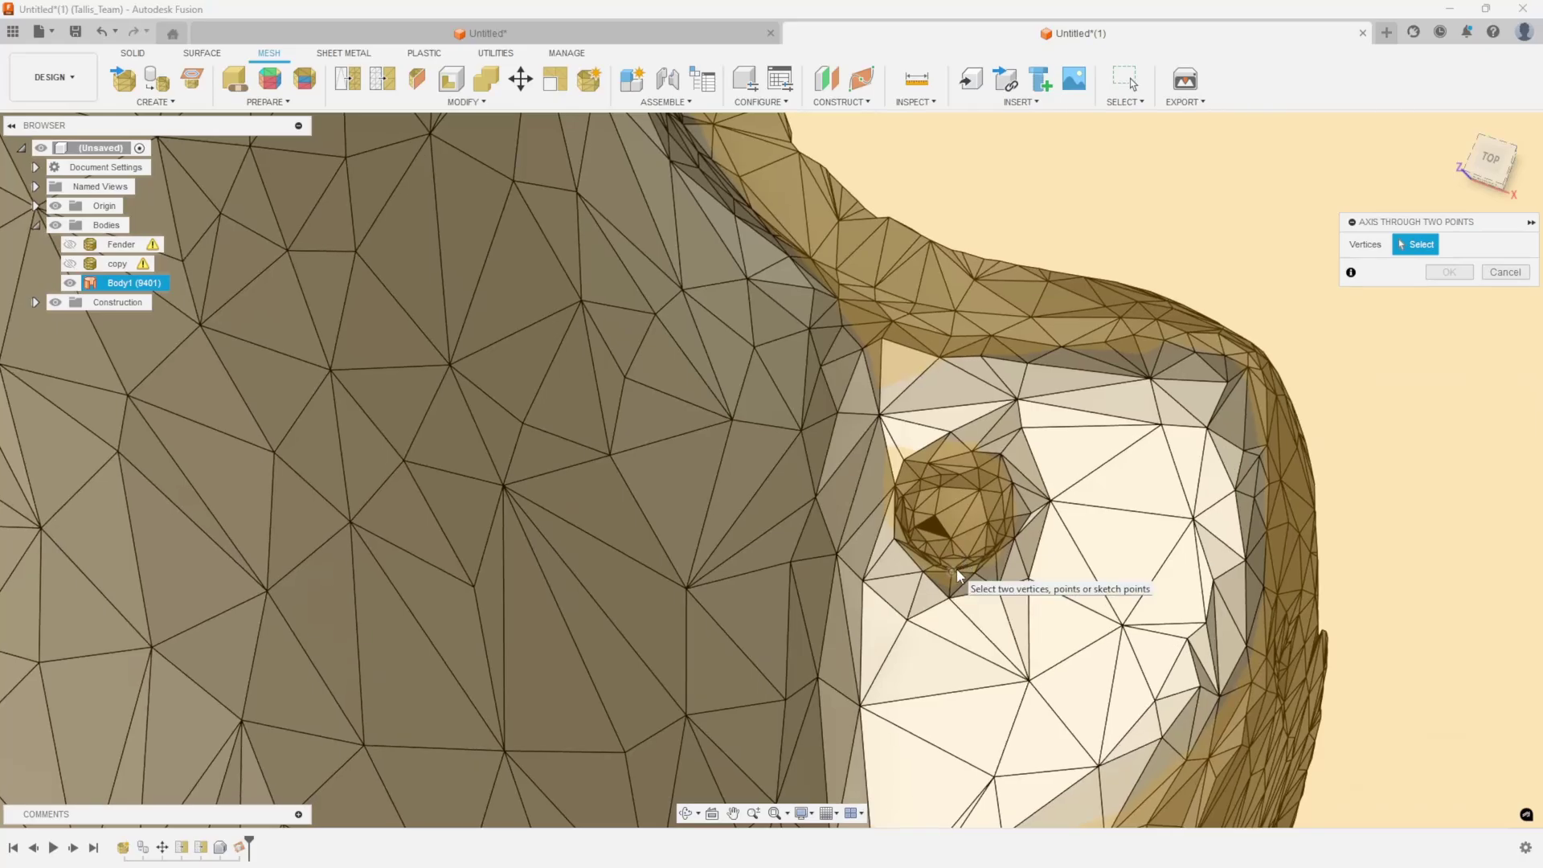
pyautogui.scroll(4, 1014, 601)
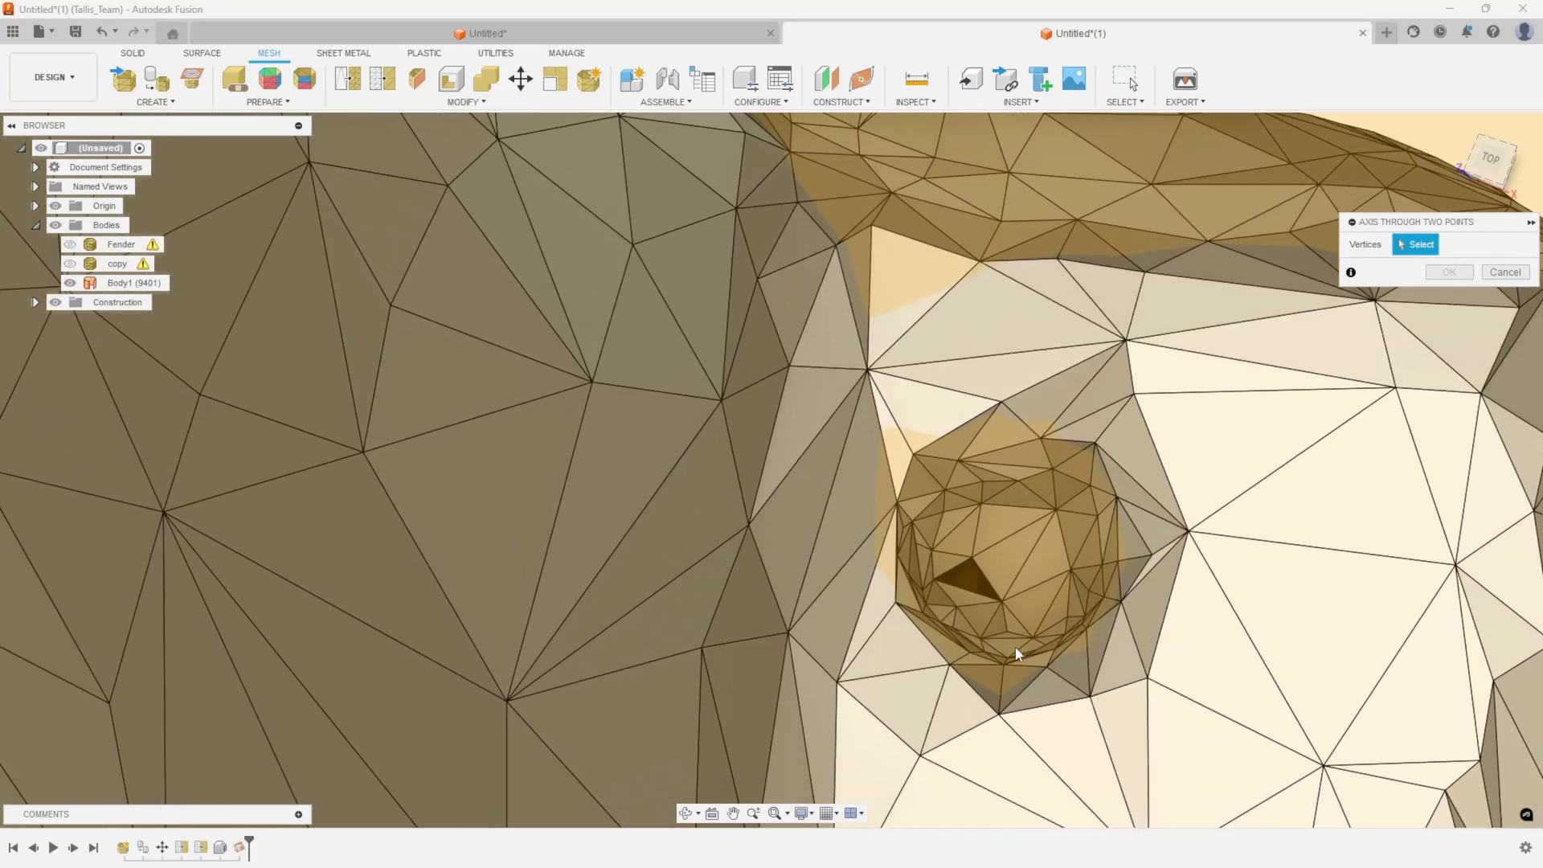
pyautogui.click(1010, 654)
pyautogui.scroll(-10, 1009, 653)
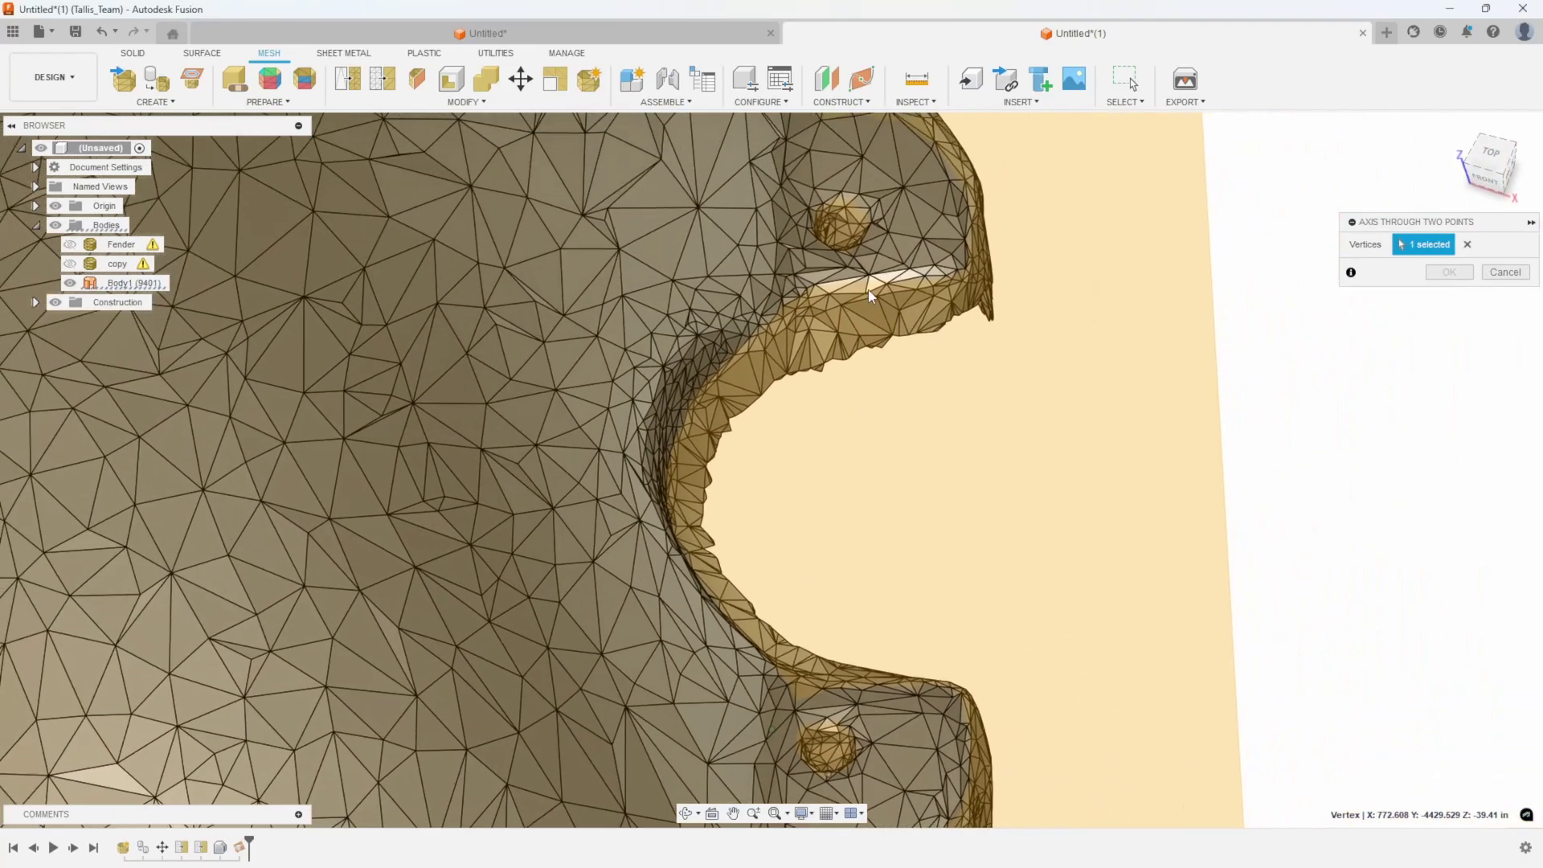
pyautogui.scroll(5, 875, 341)
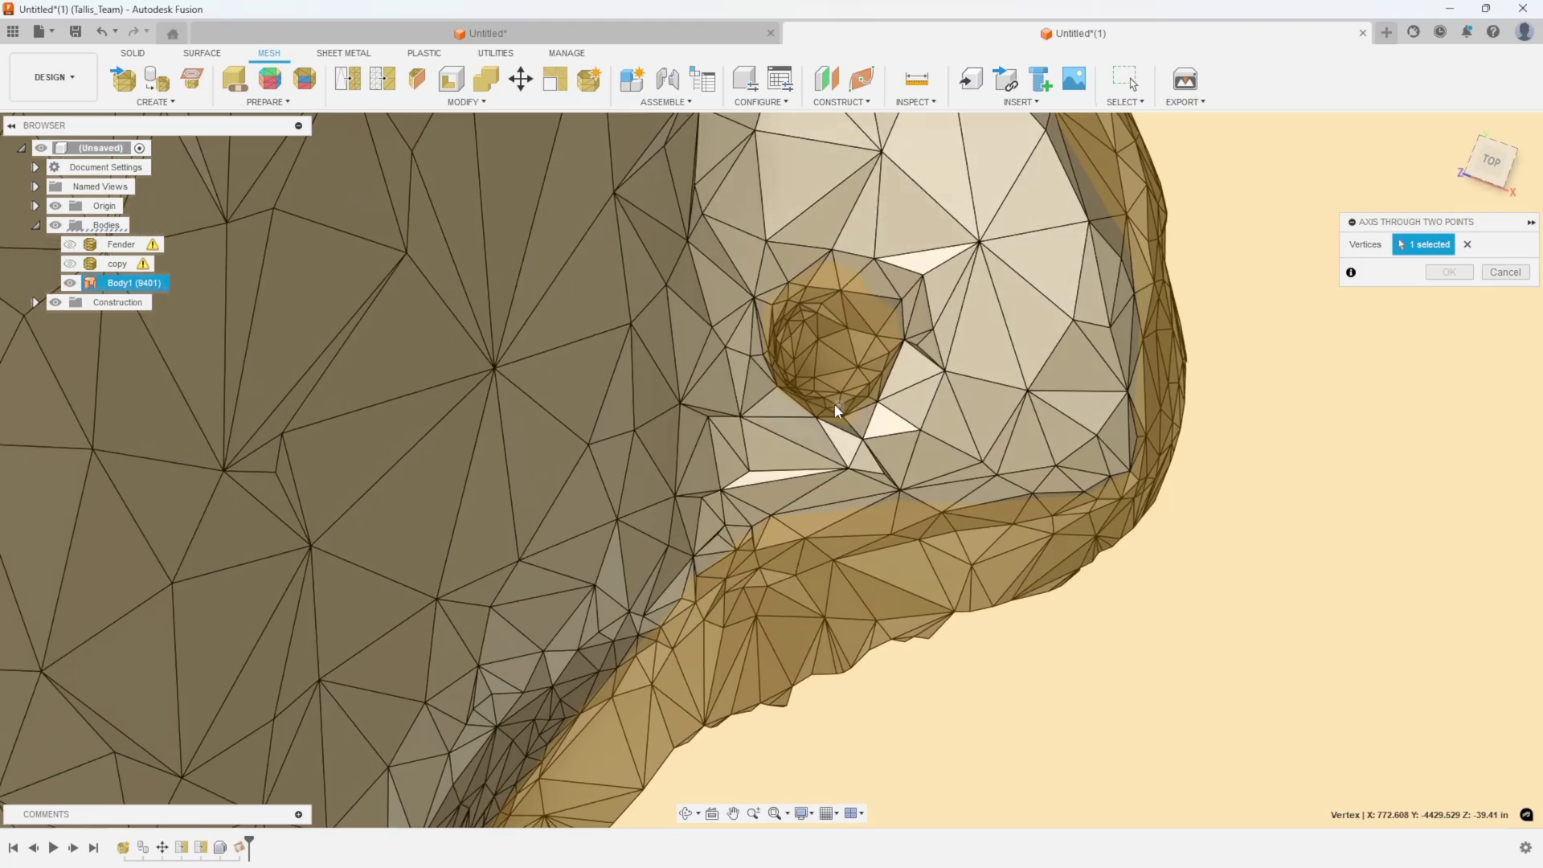
pyautogui.keyDown('shift'); pyautogui.moveTo(826, 398); pyautogui.dragTo(829, 397, button='middle'); pyautogui.keyUp('shift')
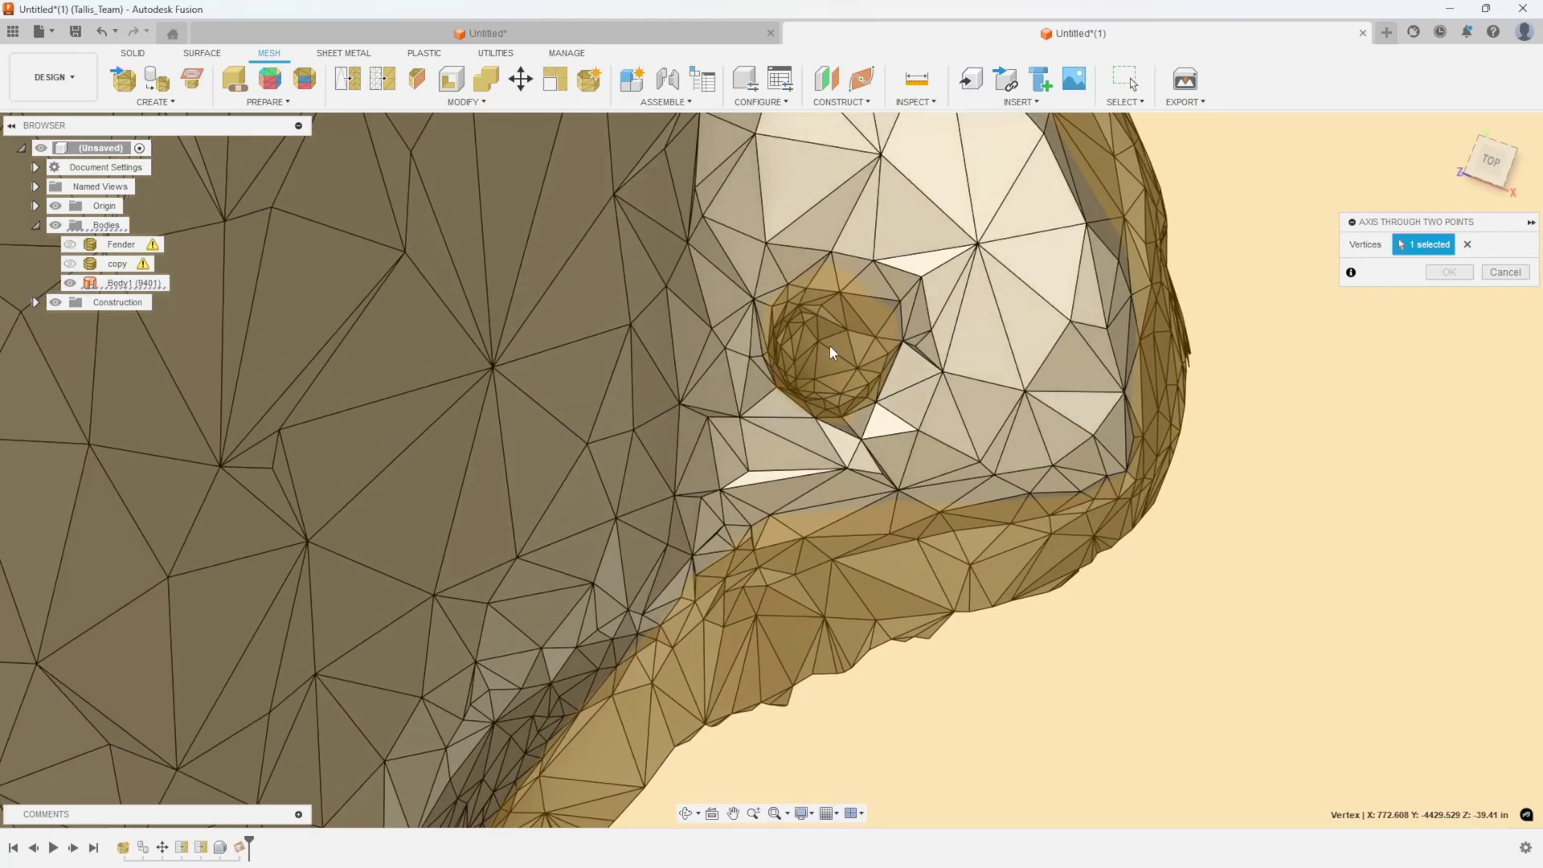
pyautogui.click(826, 408)
pyautogui.scroll(-8, 827, 409)
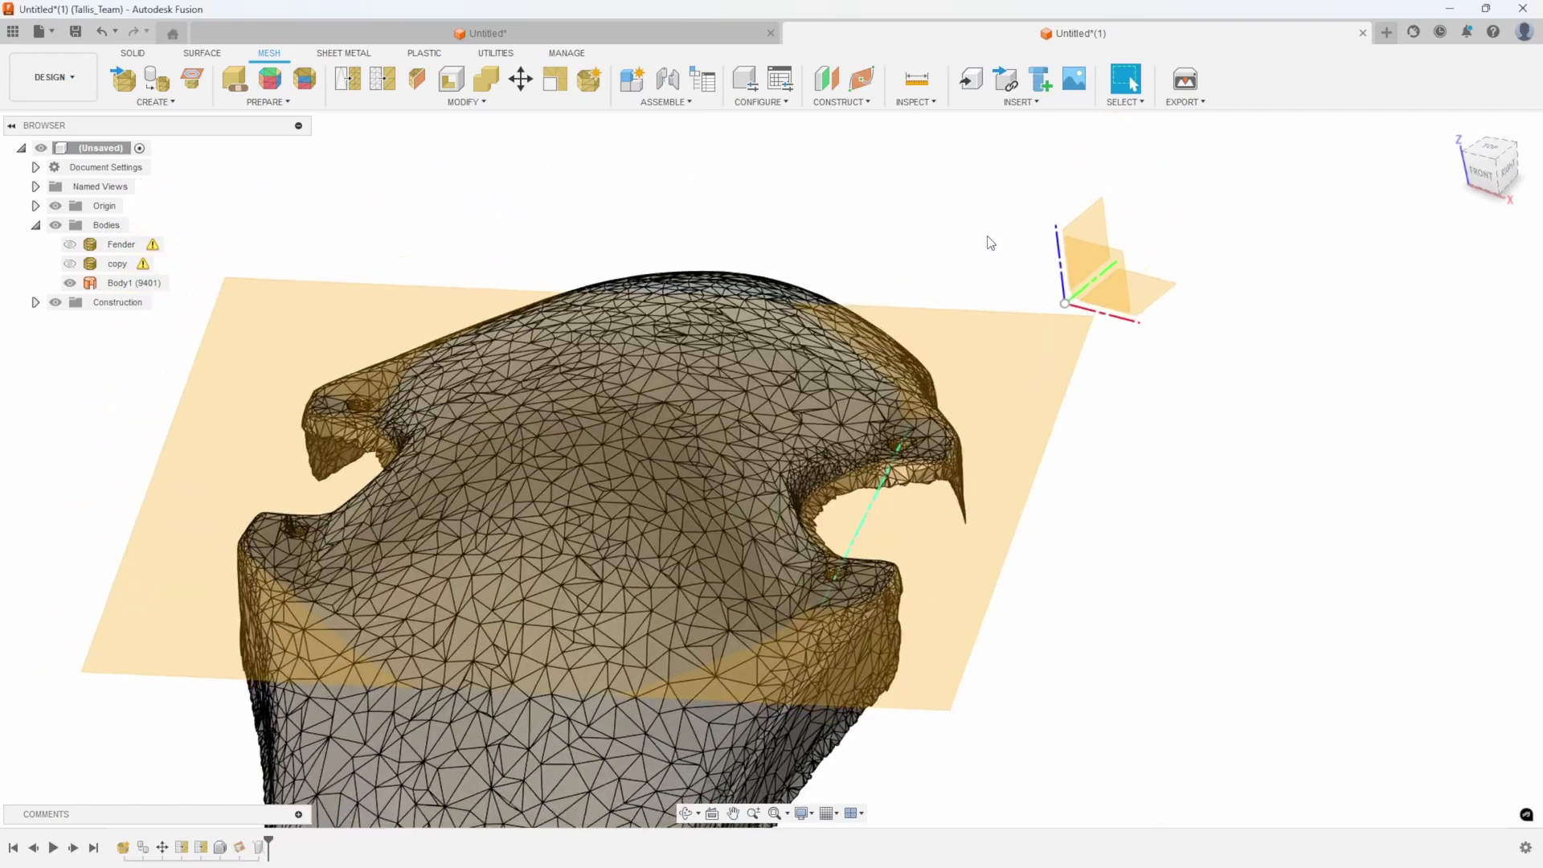
# Create a plane at an angle of -90 degrees through the axis joining the two mounting-tab holes.
pyautogui.click(849, 104)
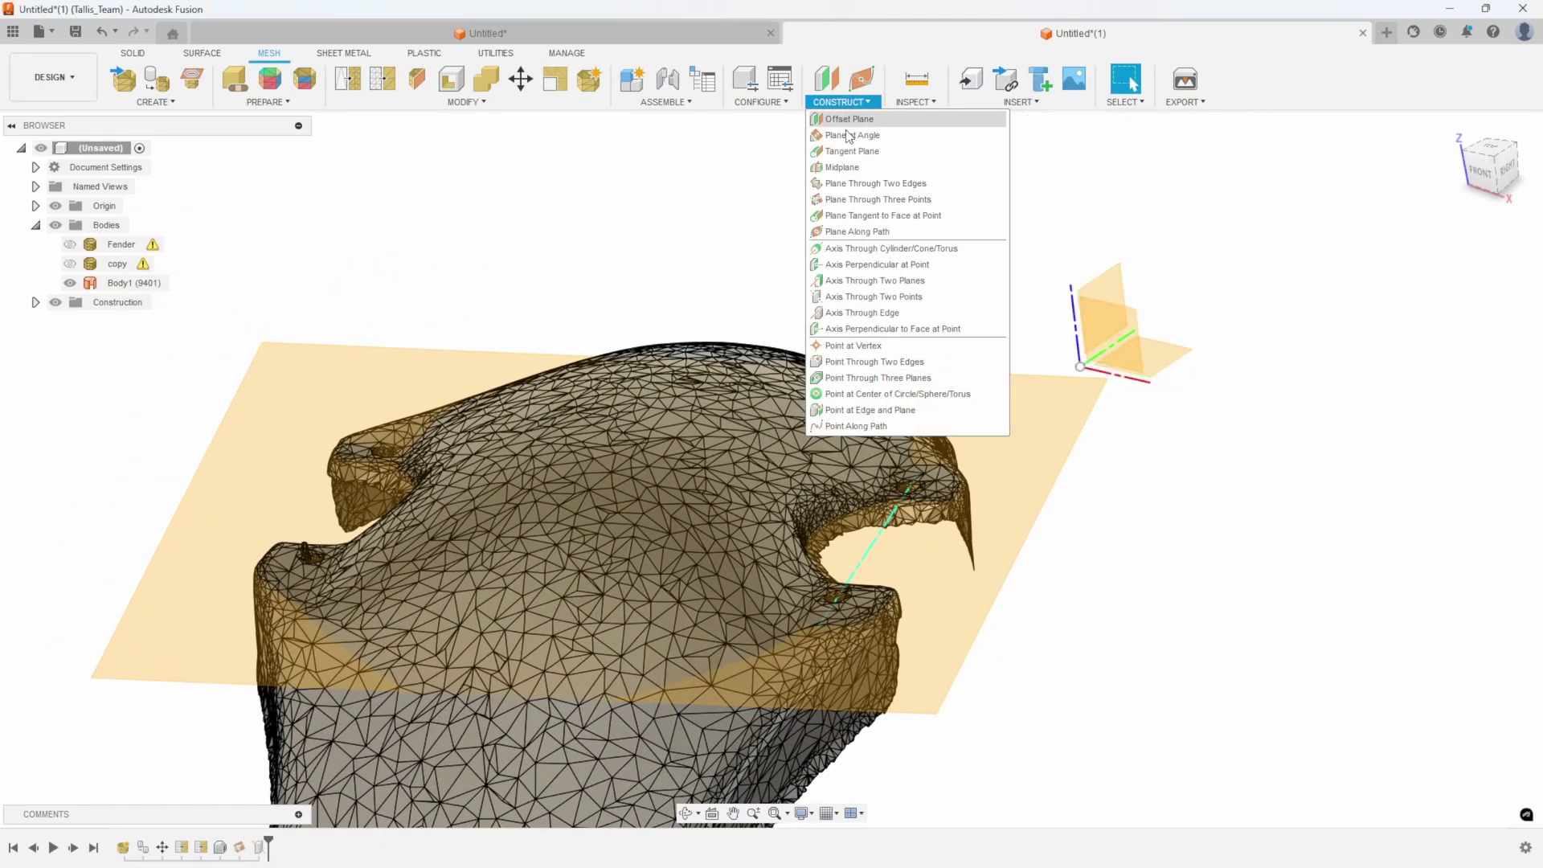
pyautogui.click(848, 135)
pyautogui.click(876, 508)
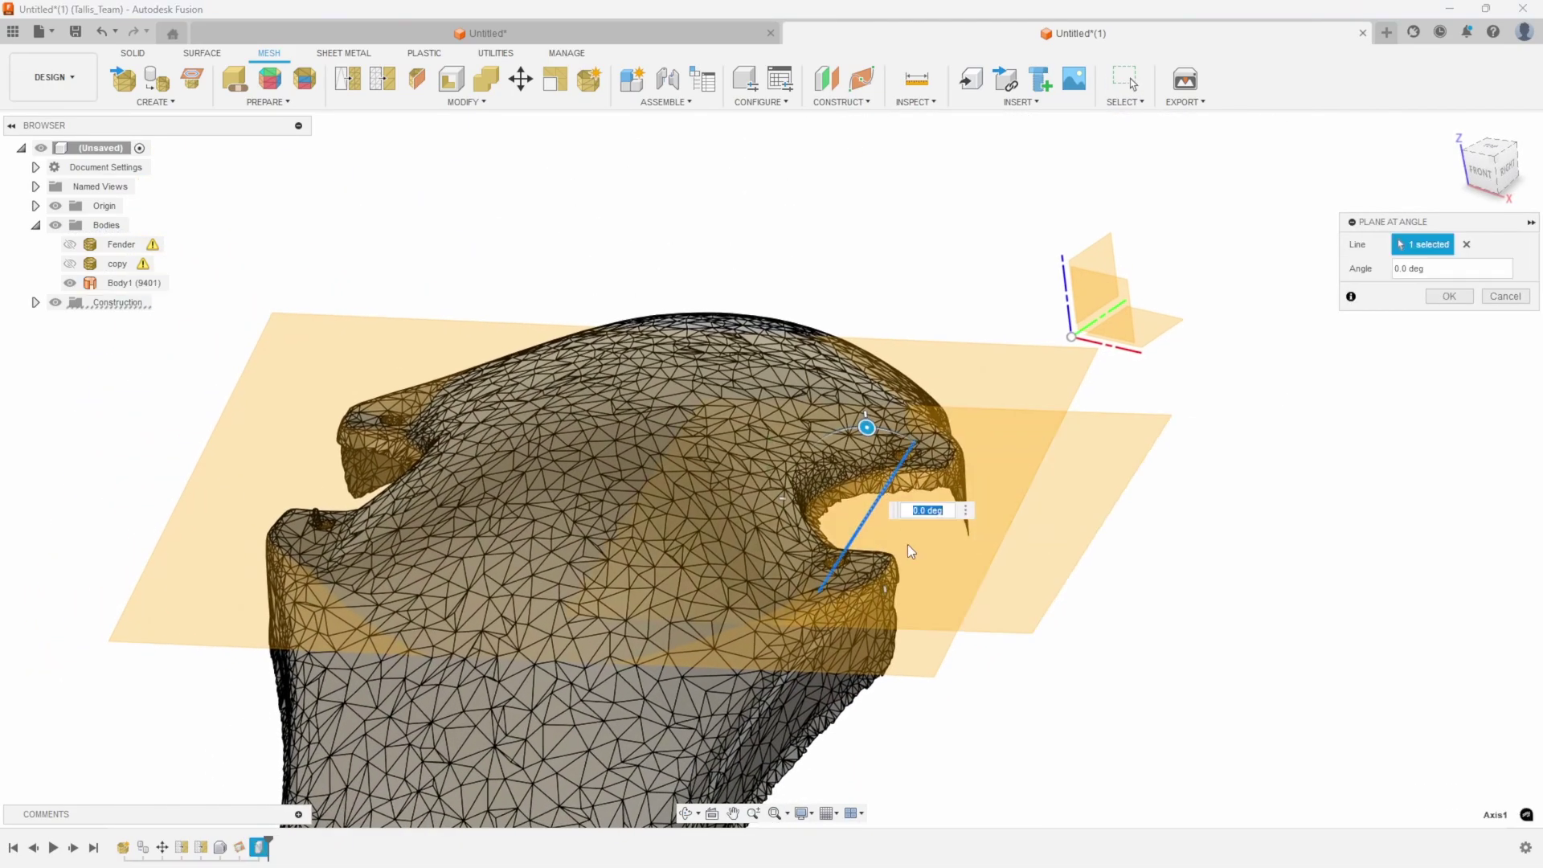
pyautogui.moveTo(875, 412); pyautogui.dragTo(777, 481)
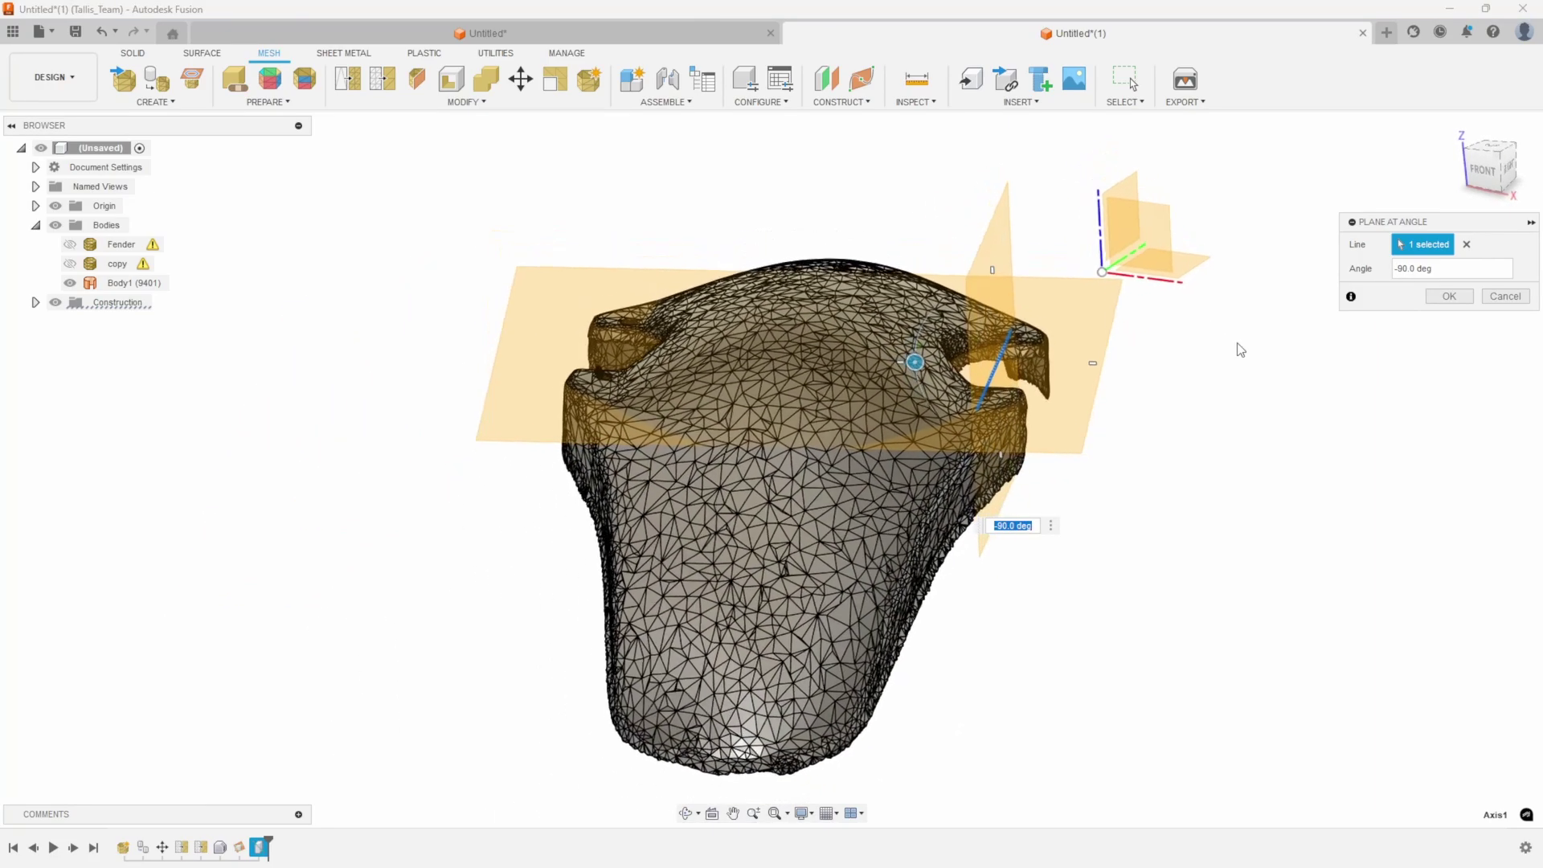
pyautogui.click(1449, 296)
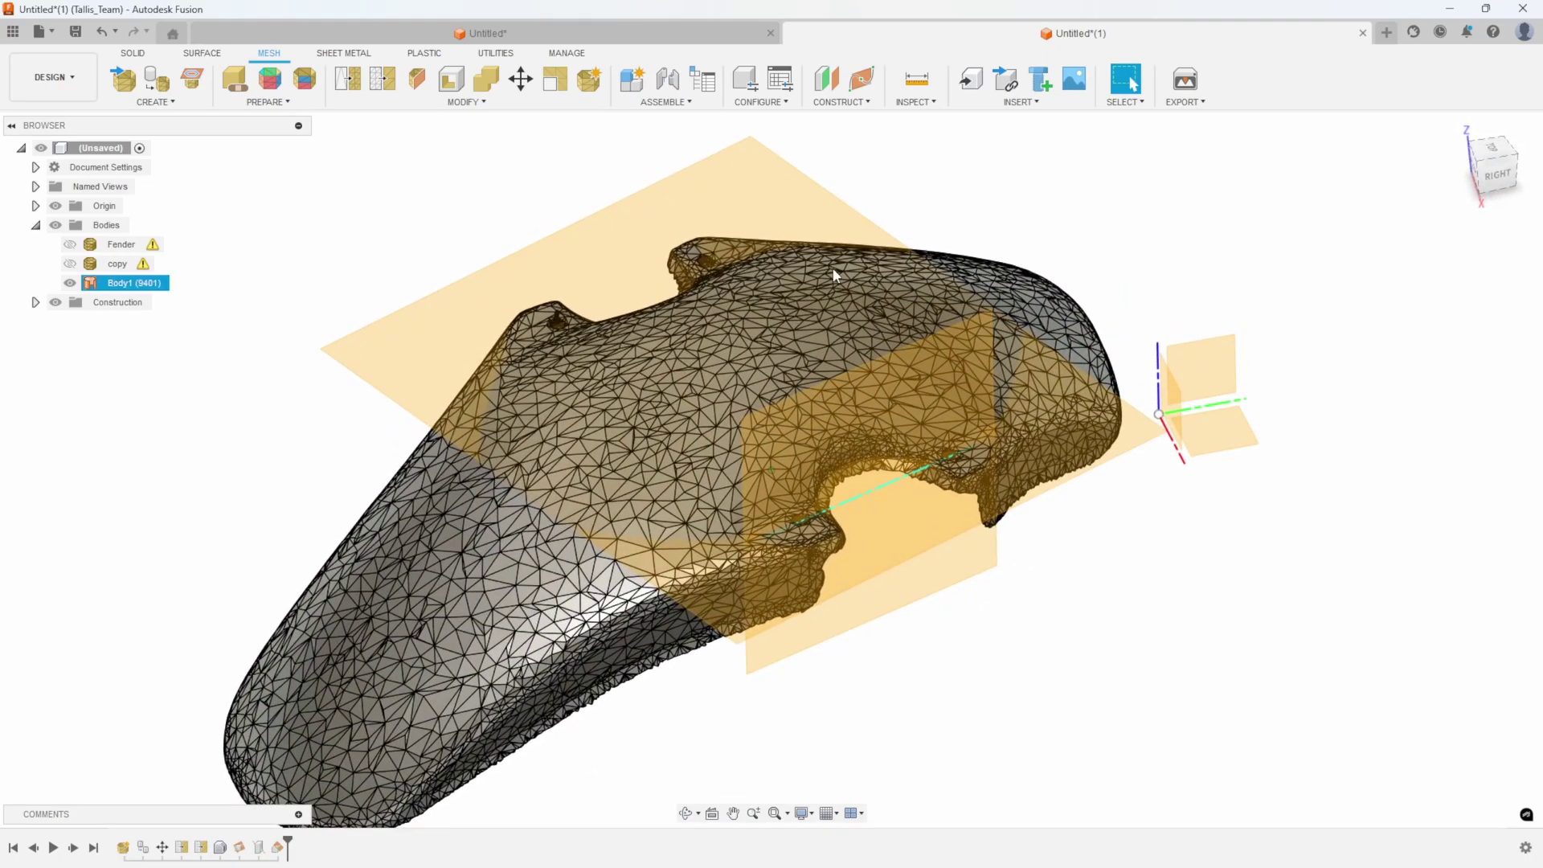
# Hide the converted body and show the original Fender mesh alongside the construction planes.
pyautogui.click(70, 283)
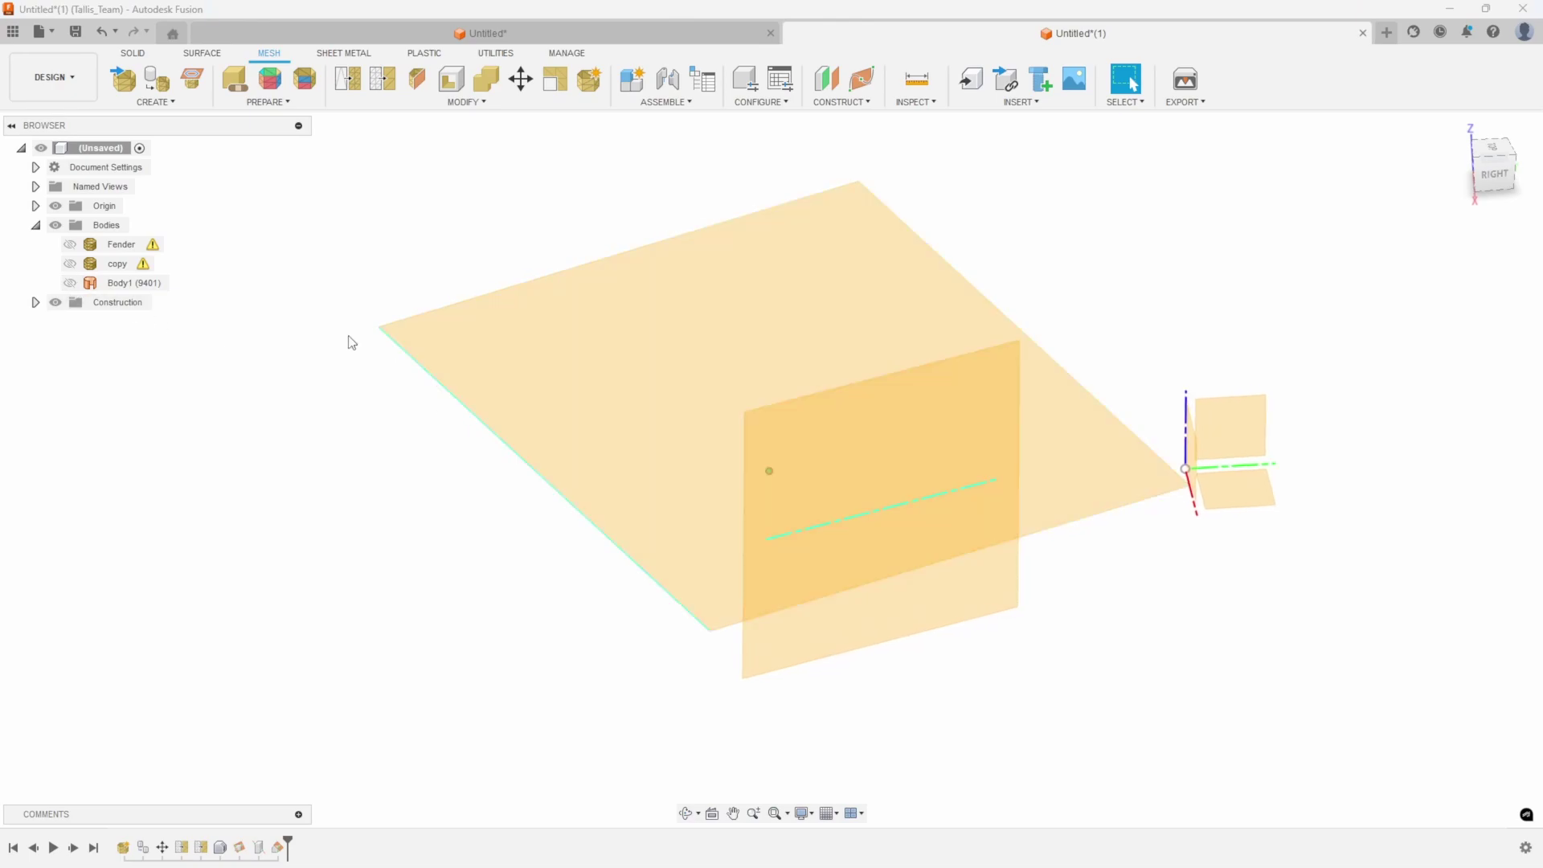
pyautogui.click(70, 244)
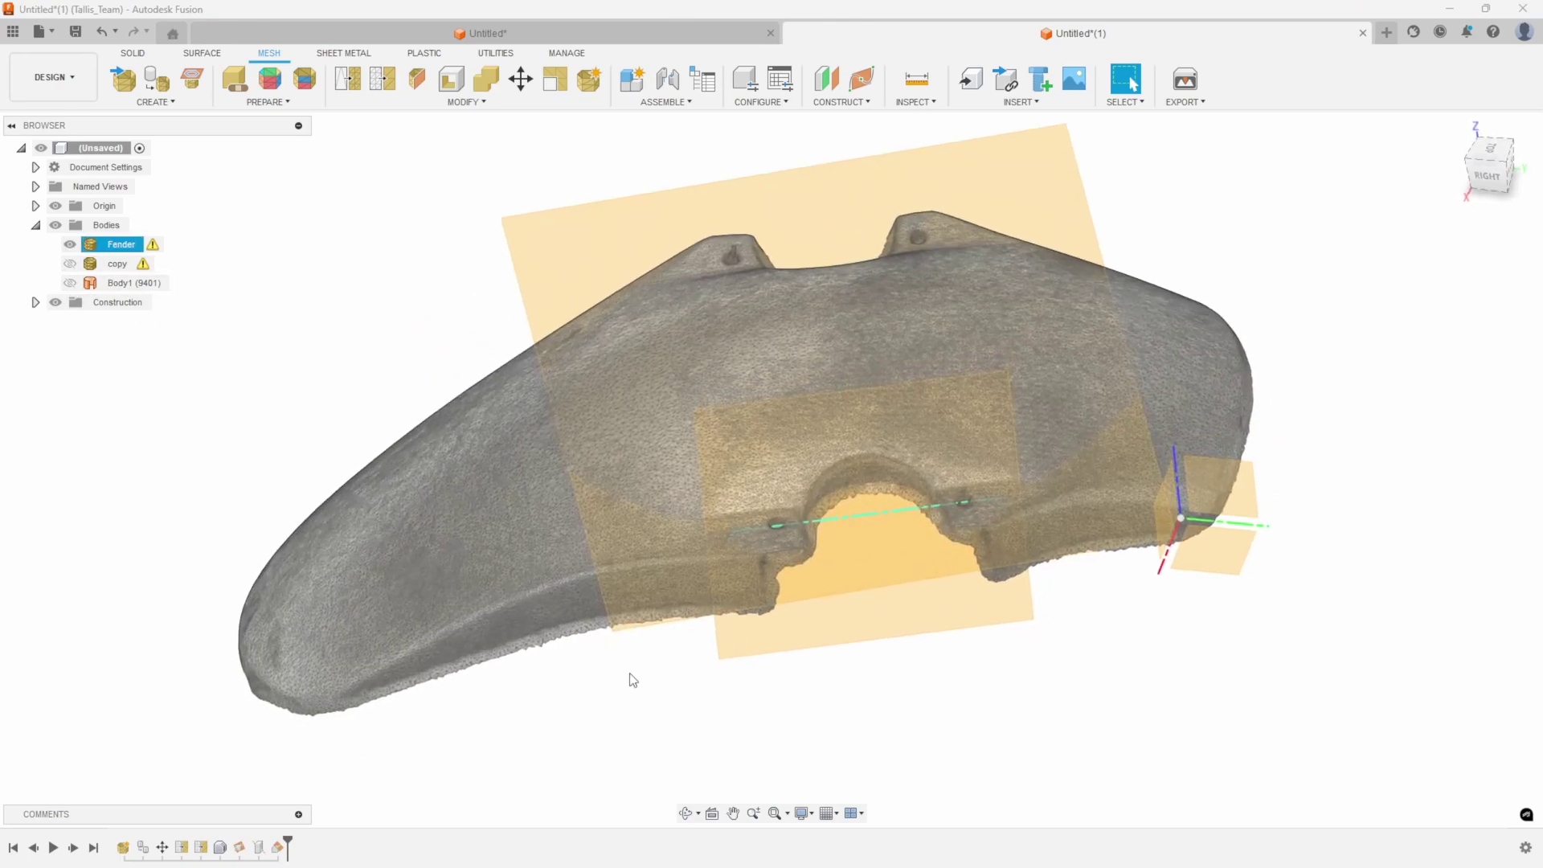
pyautogui.click(634, 680)
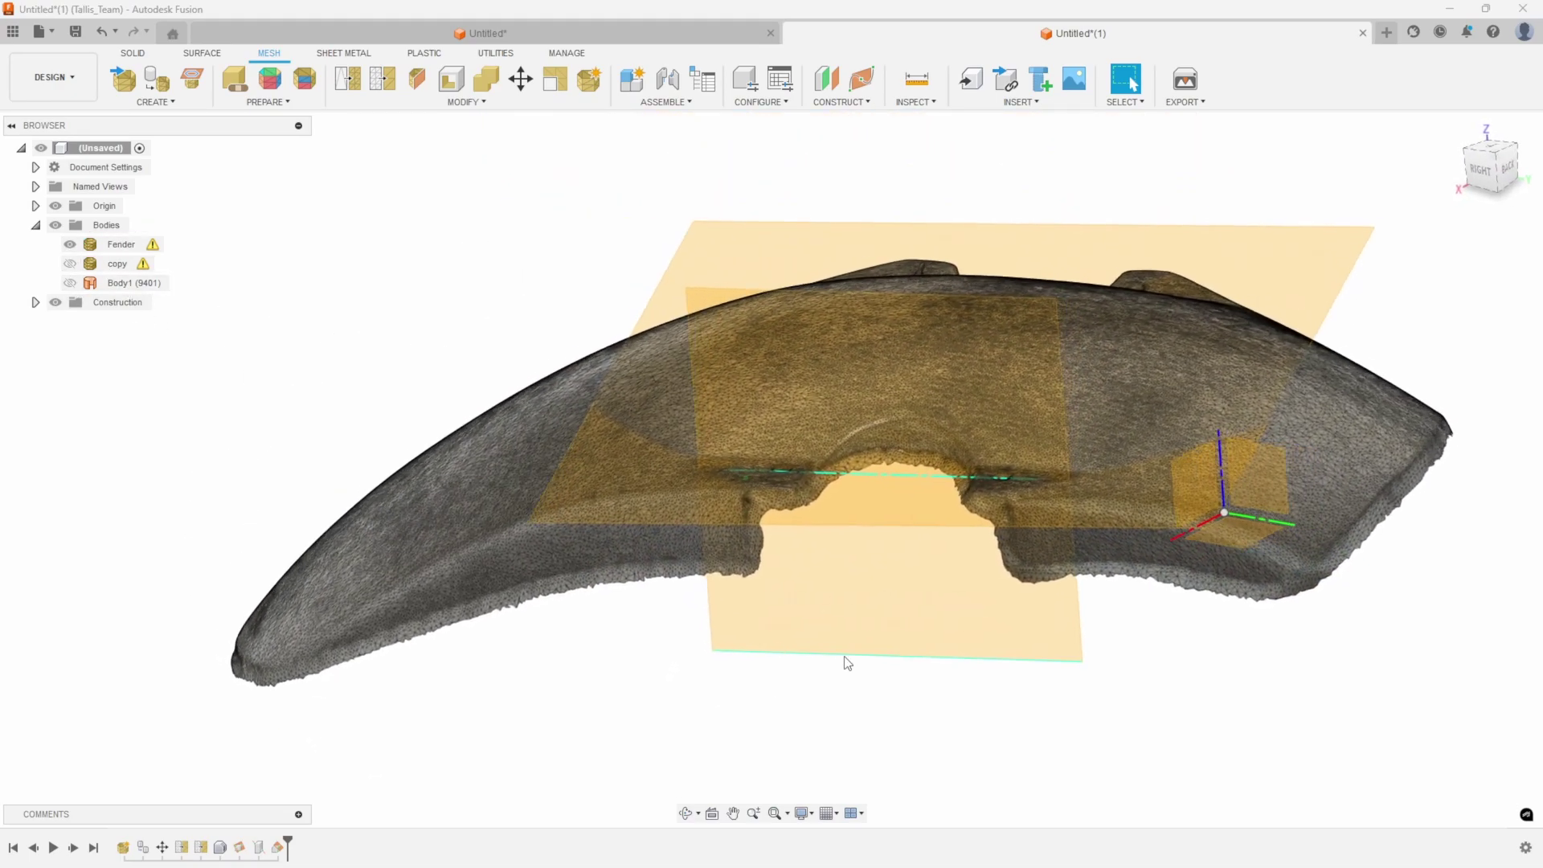
# Start a sketch on the angled plane and, with Slice enabled, draw a two-point rectangle just below the axis within the fender's cutout.
pyautogui.keyDown('shift'); pyautogui.moveTo(848, 663); pyautogui.dragTo(836, 635, button='middle'); pyautogui.keyUp('shift')
pyautogui.rightClick(852, 621)
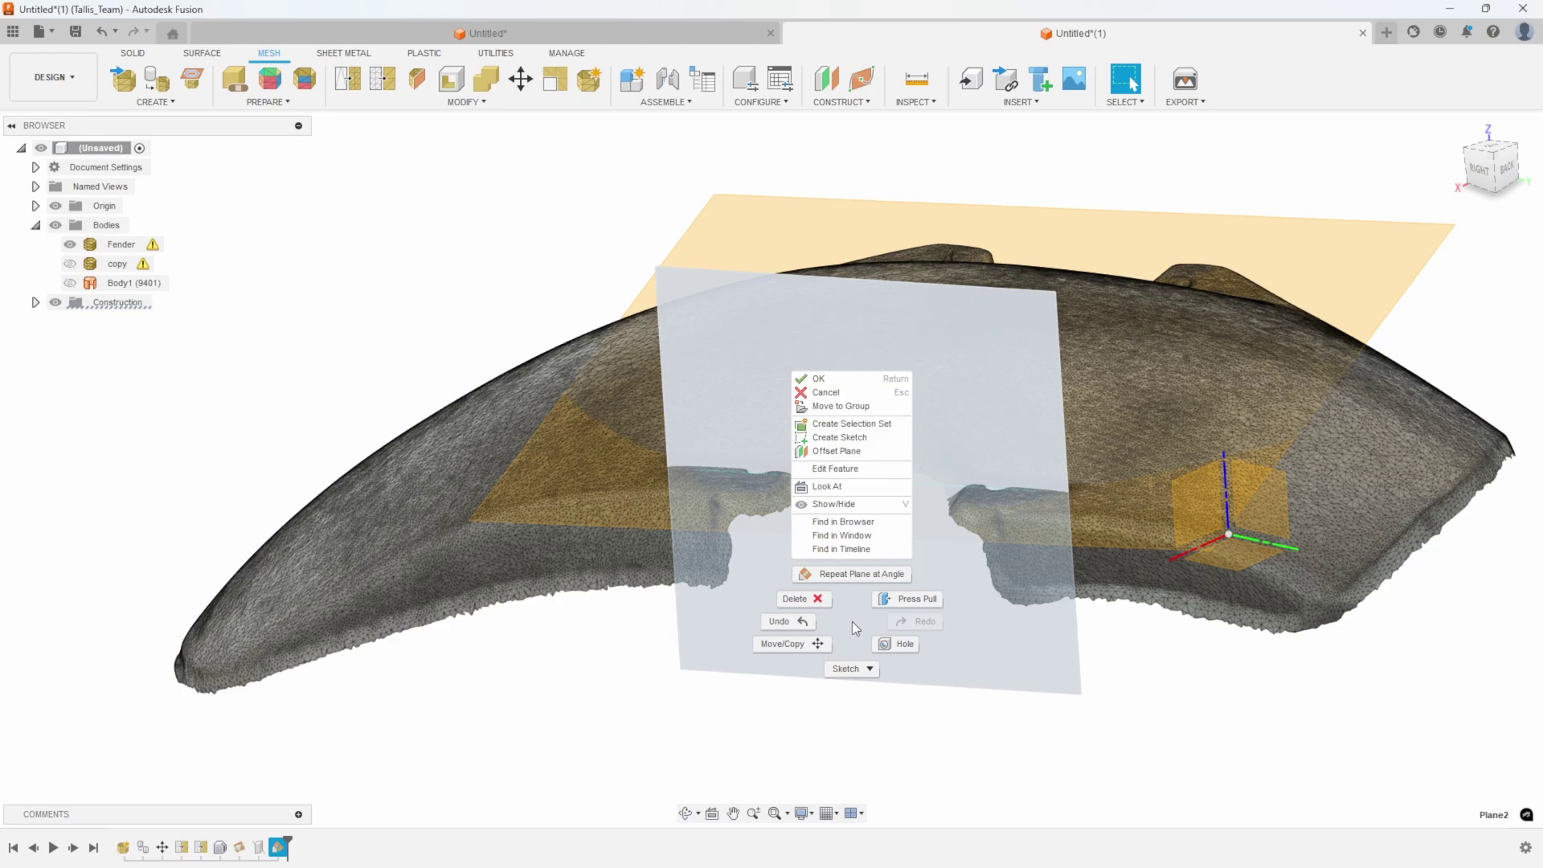
pyautogui.click(847, 438)
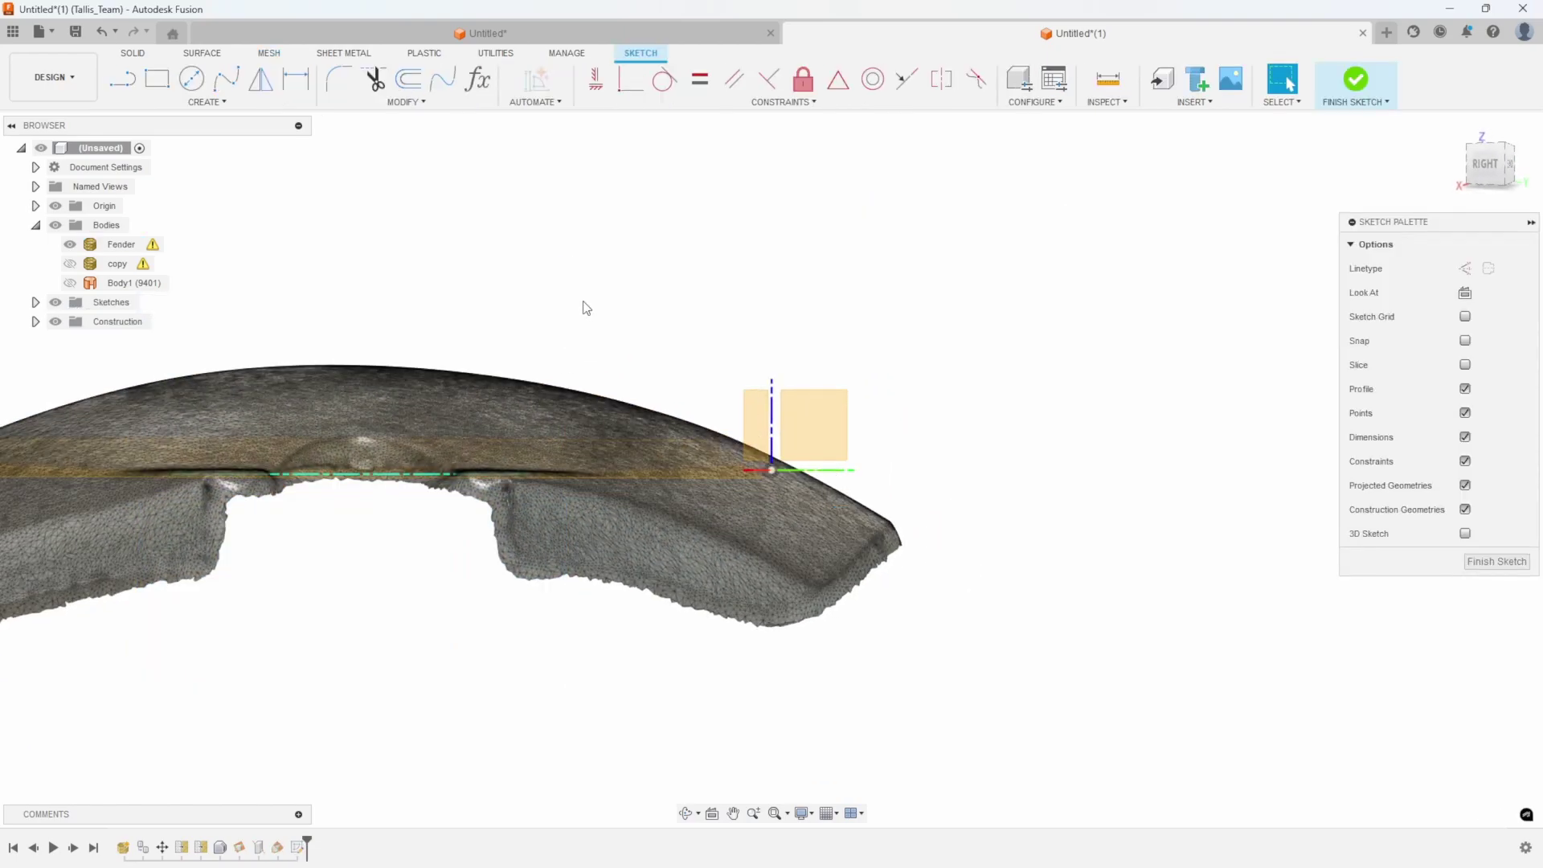
pyautogui.keyDown('shift'); pyautogui.moveTo(528, 286); pyautogui.dragTo(535, 307, button='middle'); pyautogui.keyUp('shift')
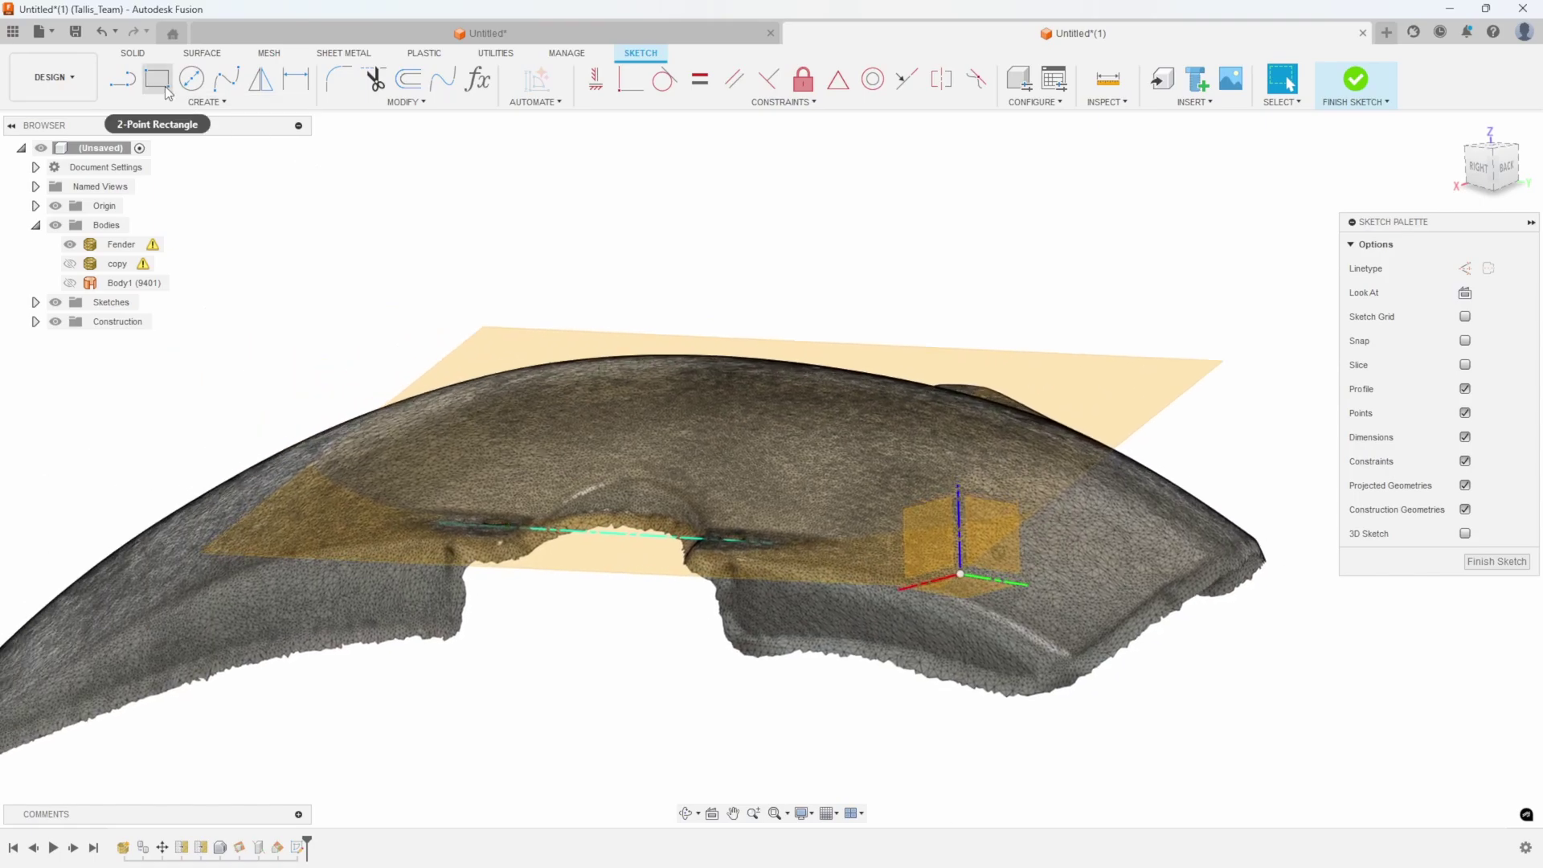
pyautogui.click(165, 89)
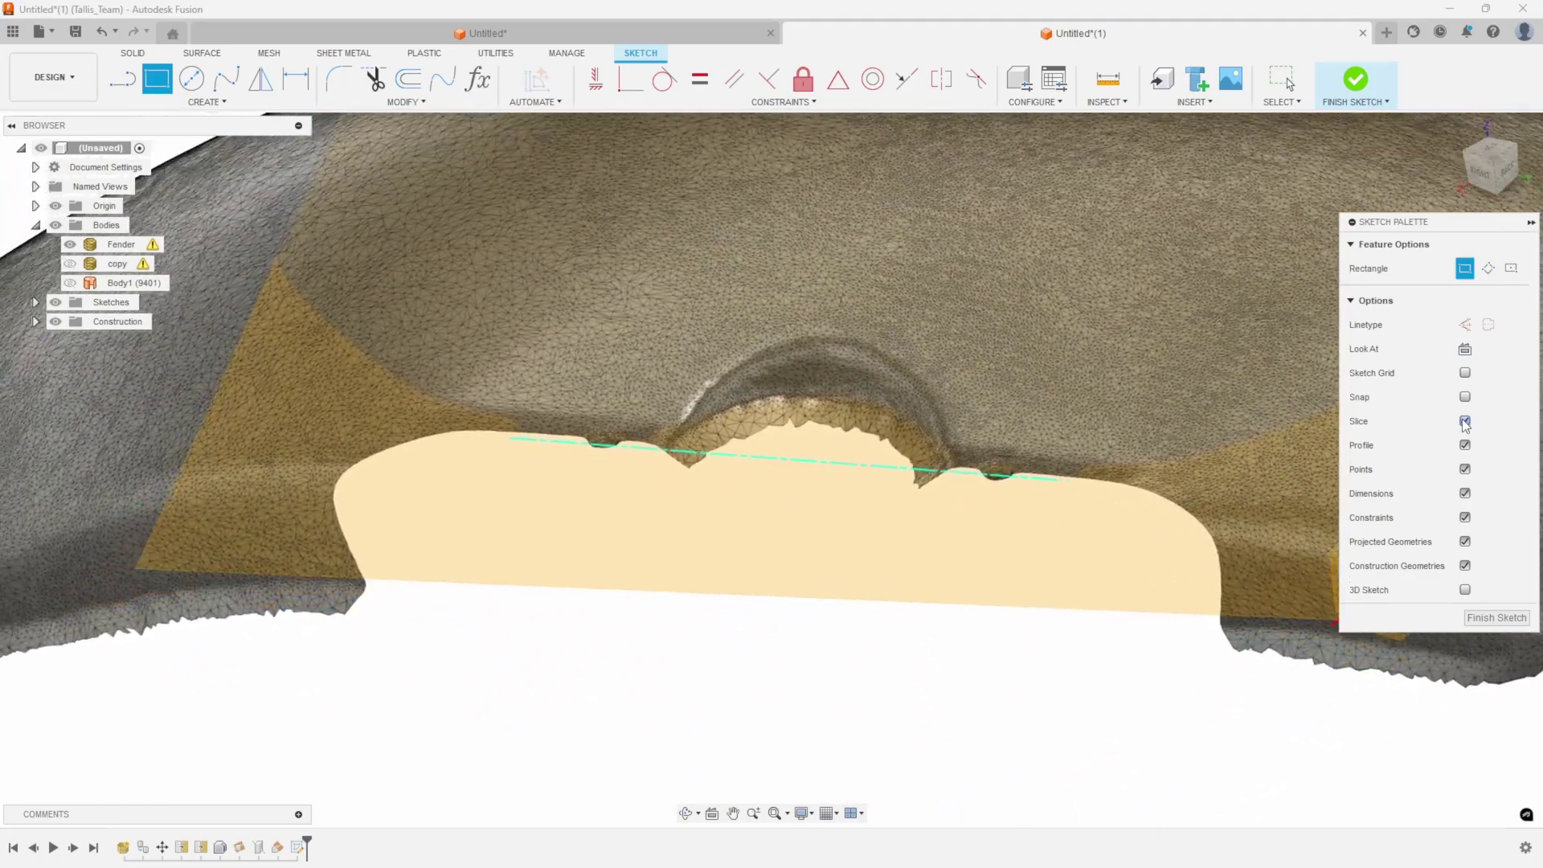
pyautogui.scroll(5, 689, 447)
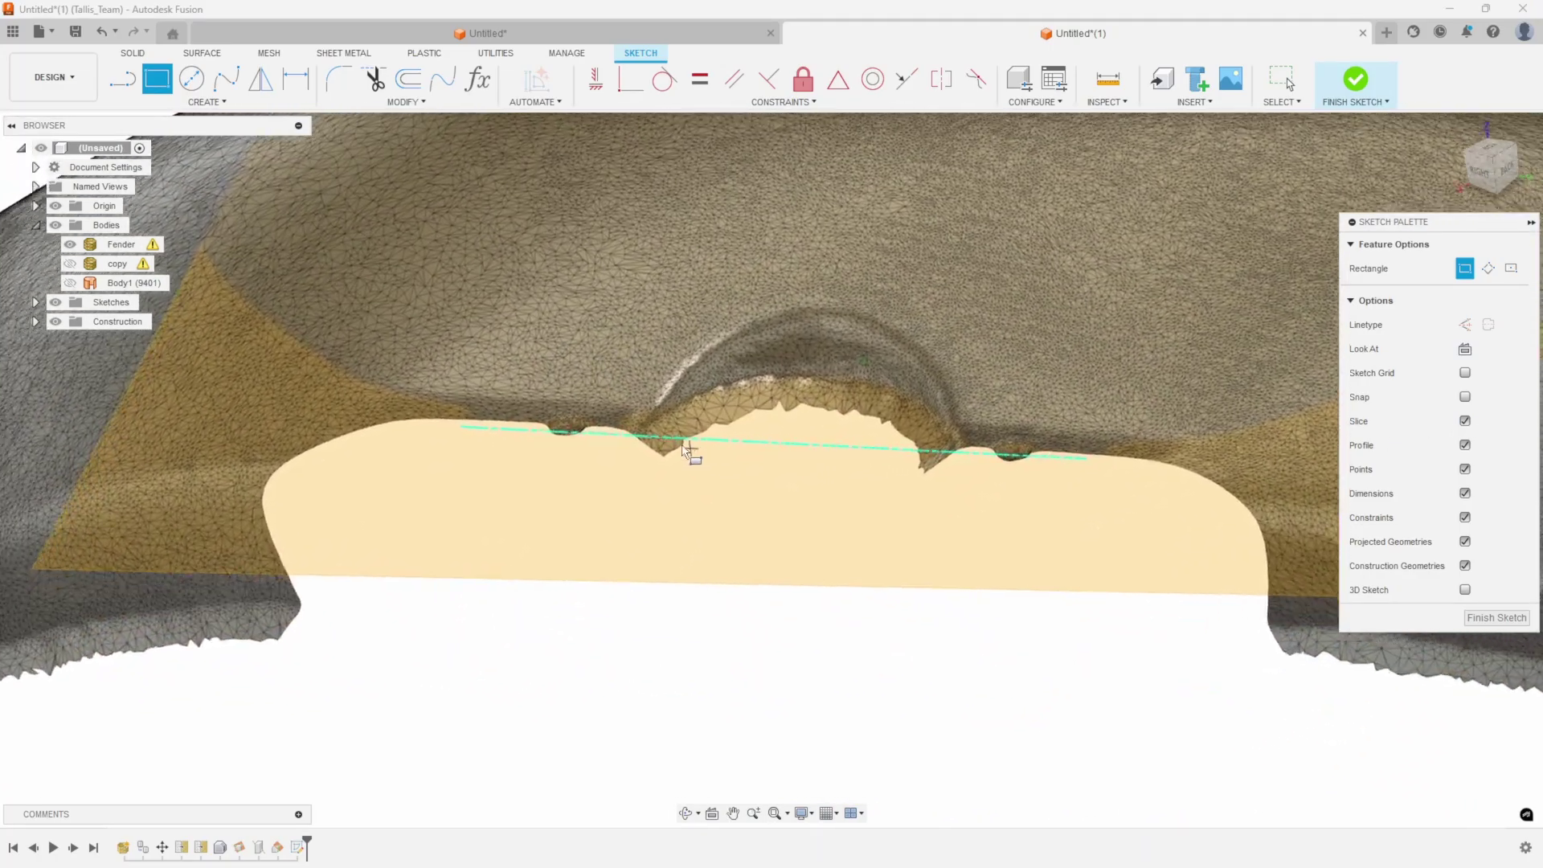
pyautogui.keyDown('shift'); pyautogui.moveTo(571, 415); pyautogui.dragTo(562, 408, button='middle'); pyautogui.keyUp('shift')
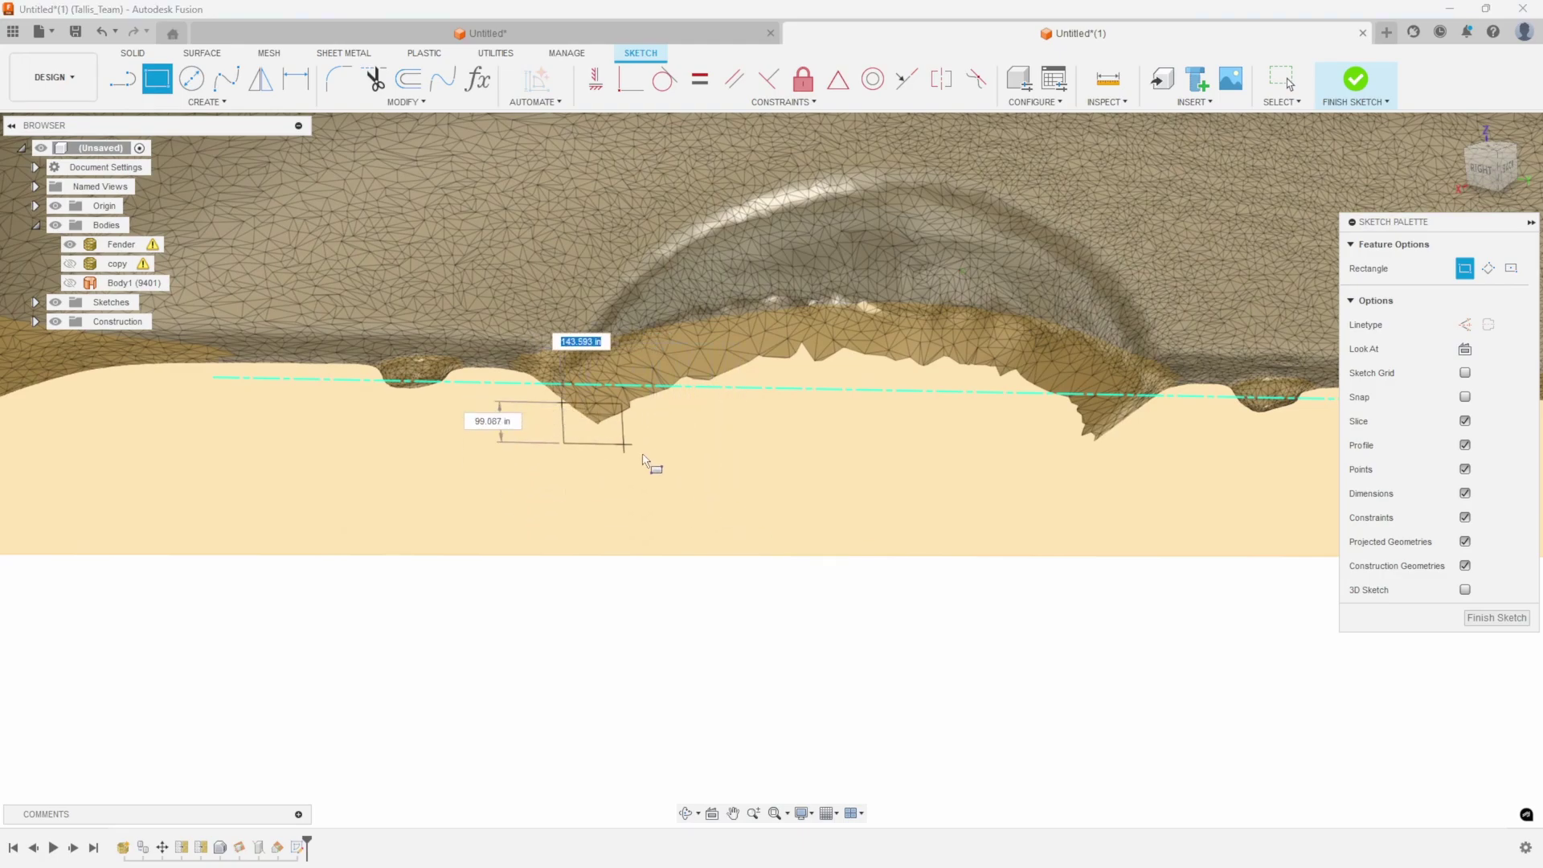
pyautogui.click(732, 513)
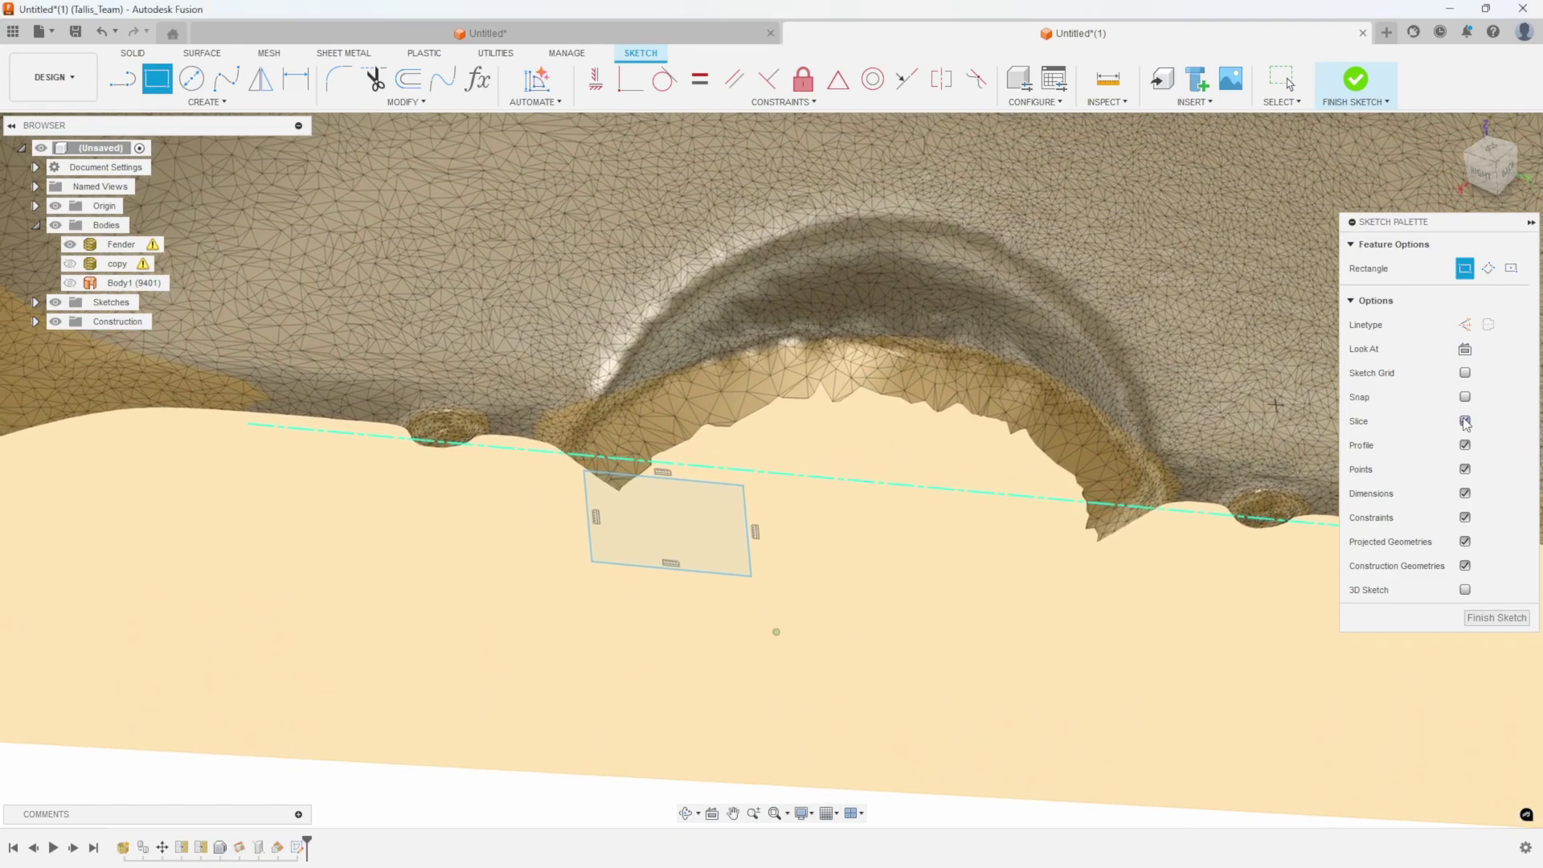
# Compare the rectangle with Slice off and on, leave Slice off, and finish the sketch.
pyautogui.click(1464, 421)
pyautogui.press('Escape')
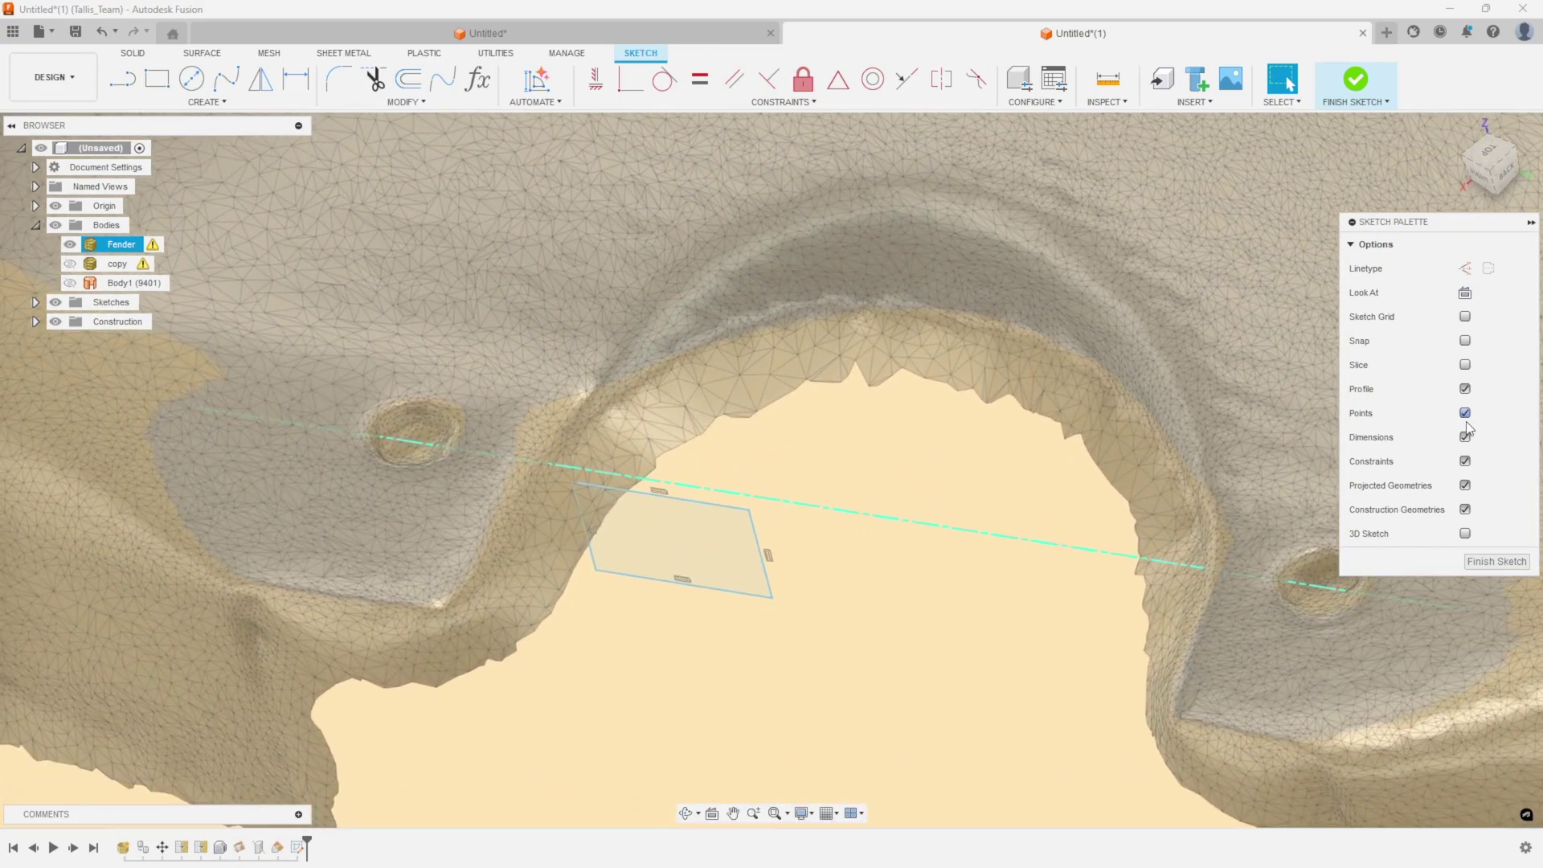
pyautogui.click(1465, 366)
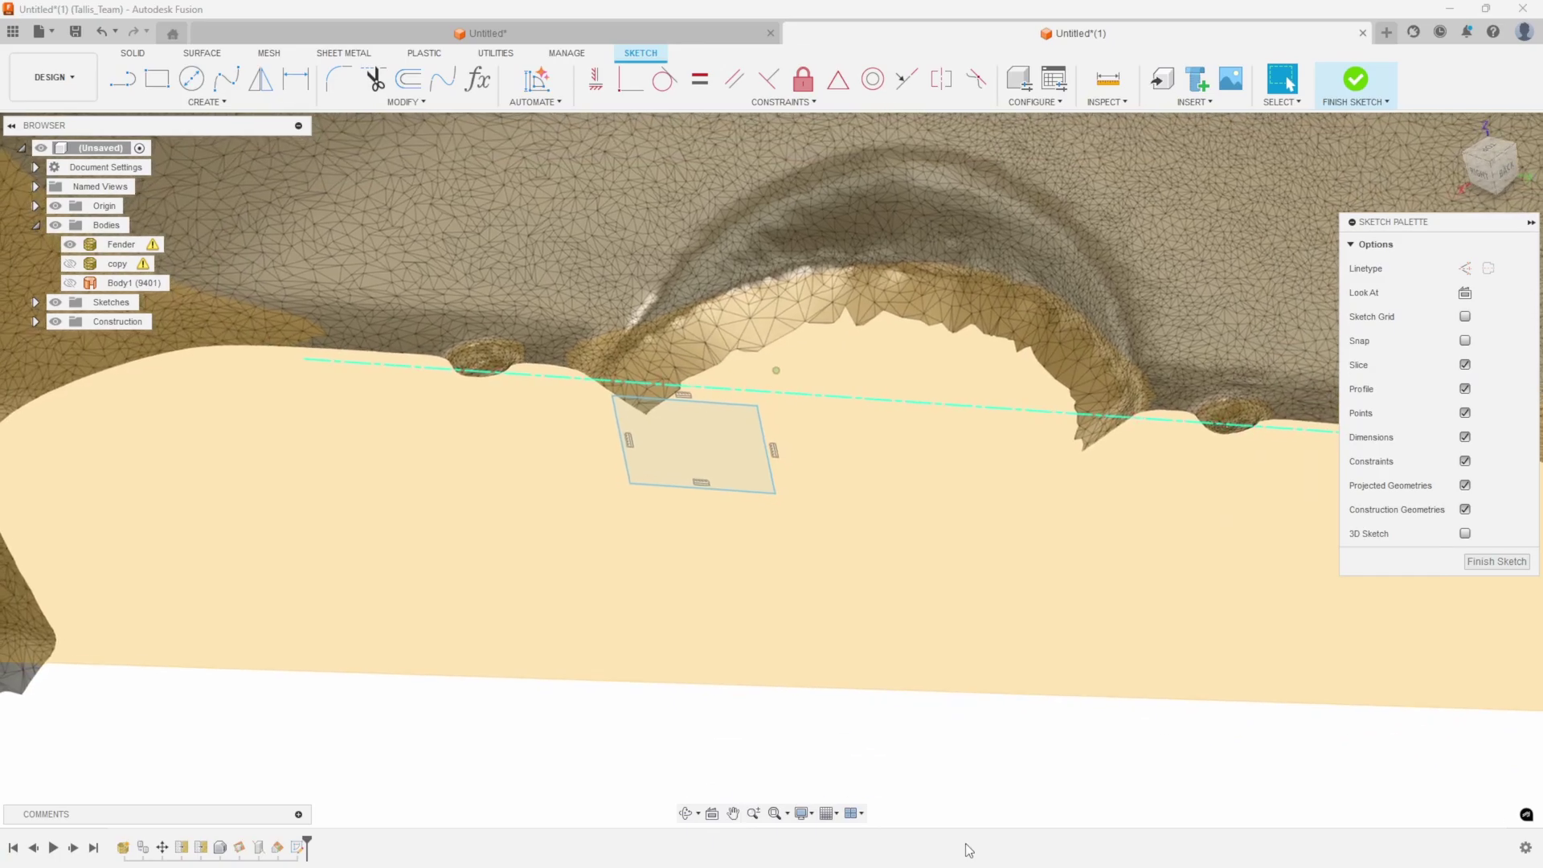
pyautogui.click(1465, 366)
pyautogui.click(1477, 567)
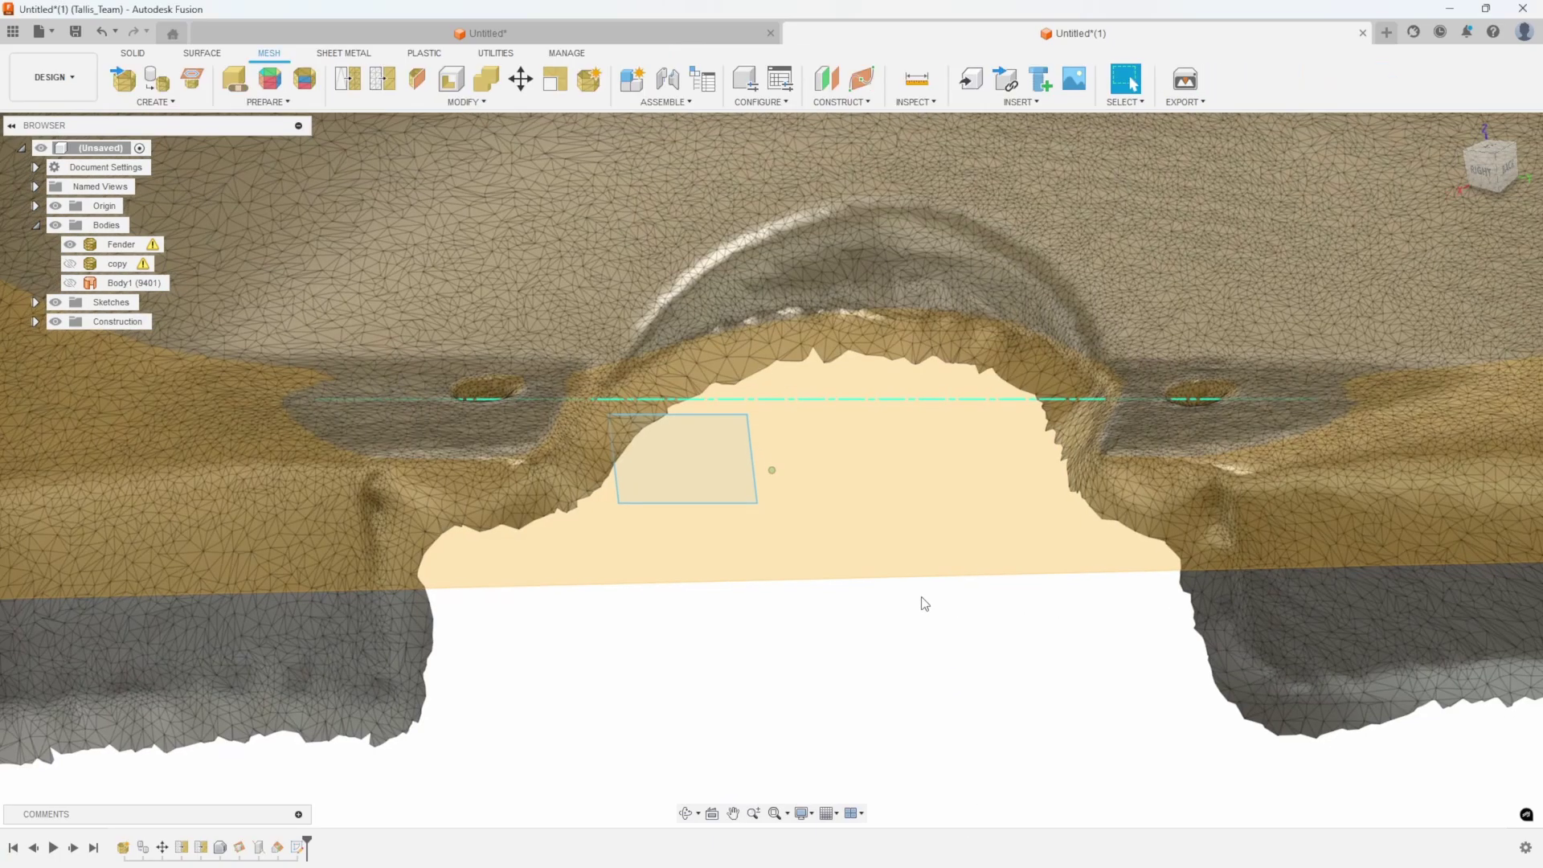
# Patch the sketched rectangle as a new surface body.
pyautogui.scroll(-6, 919, 603)
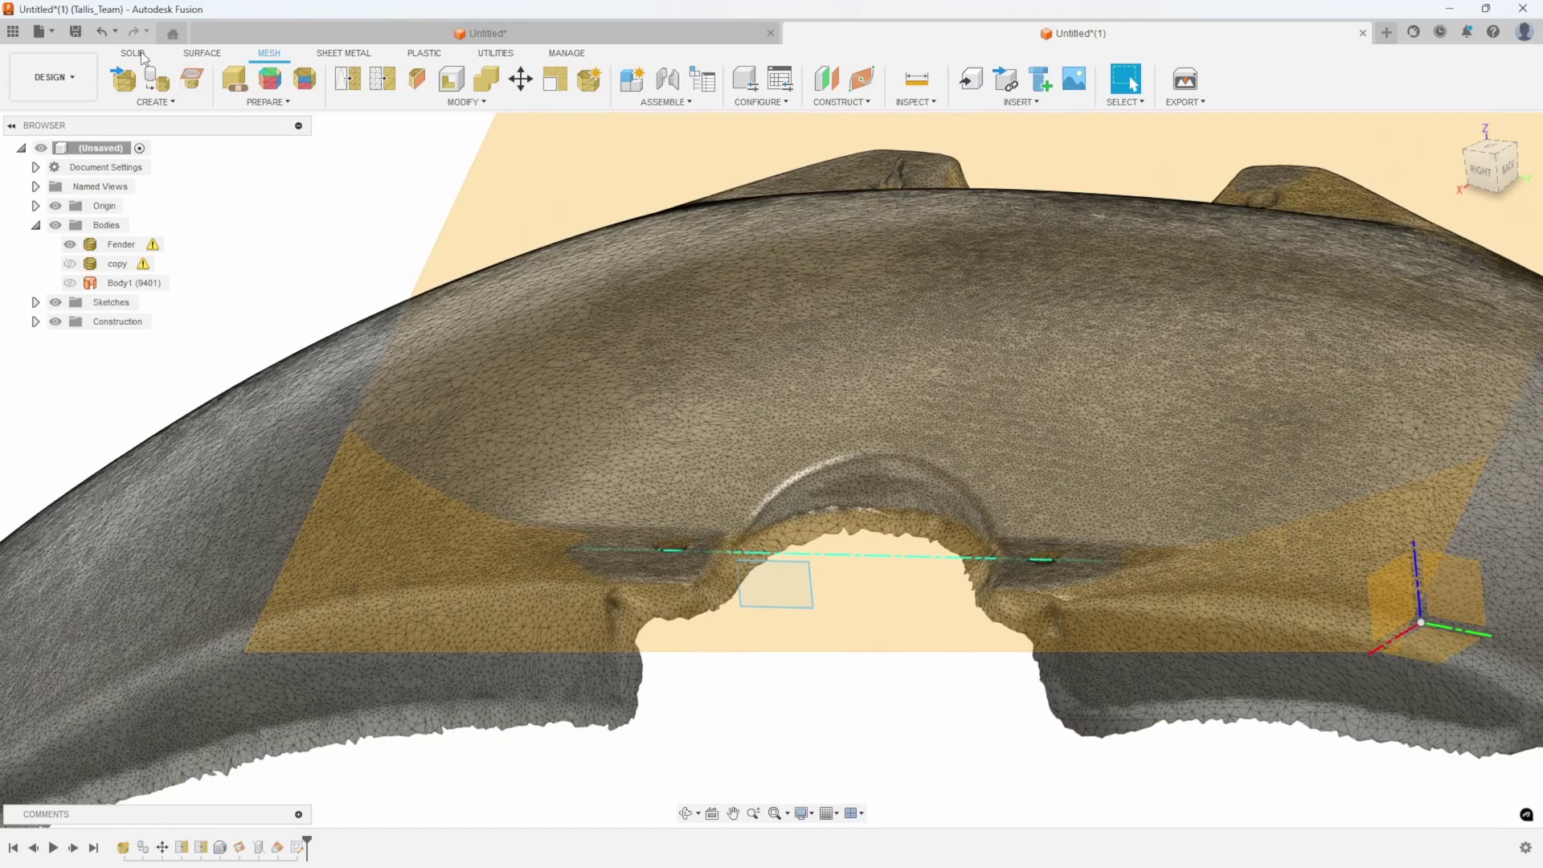
pyautogui.click(135, 53)
pyautogui.click(201, 53)
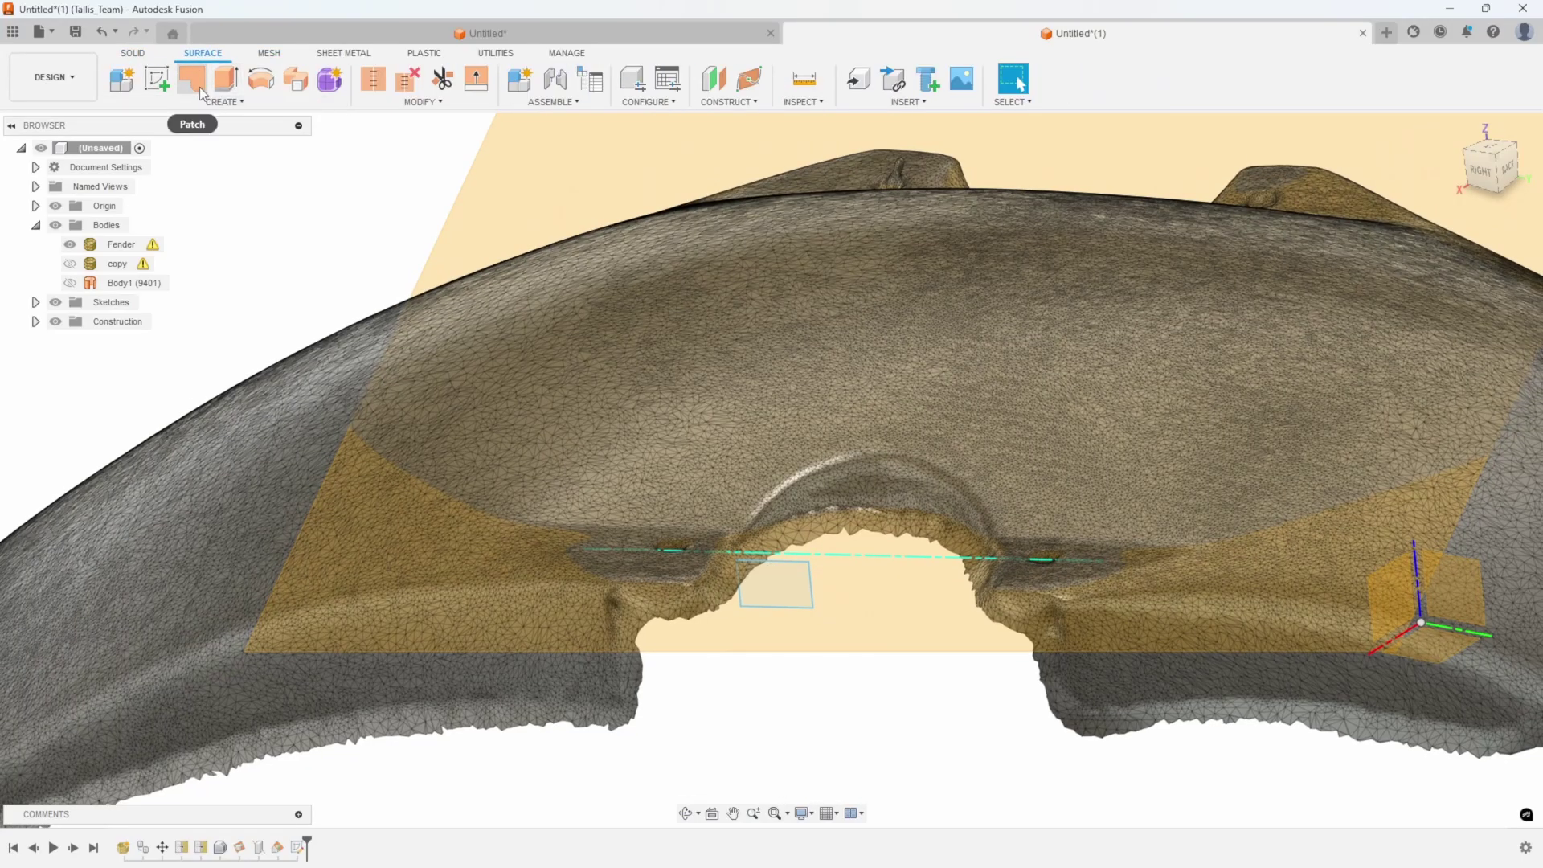
pyautogui.click(192, 78)
pyautogui.click(781, 603)
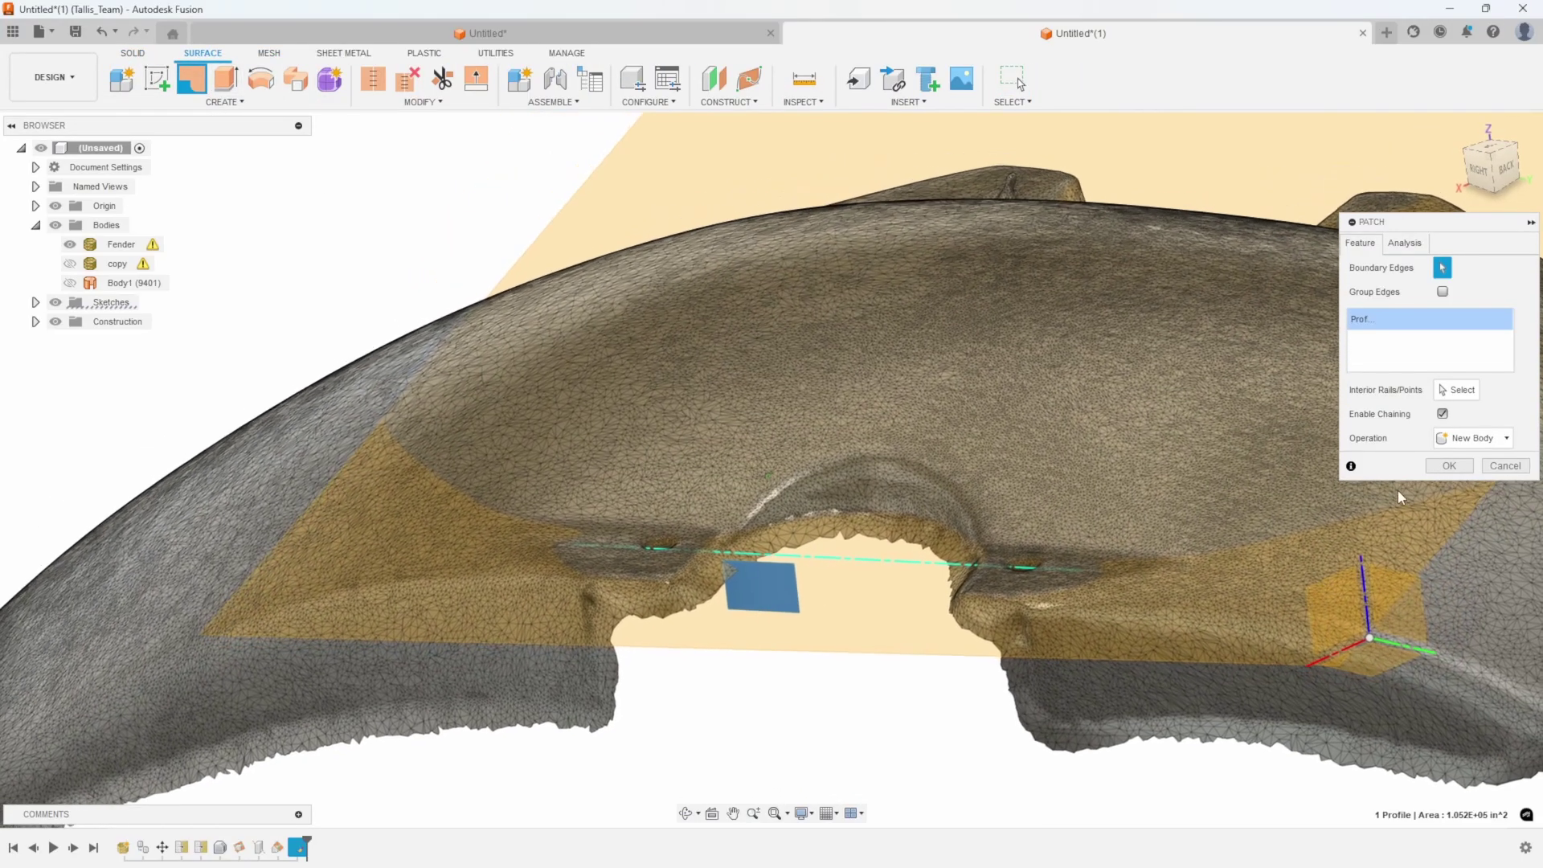
pyautogui.press('Return')
pyautogui.scroll(3, 669, 647)
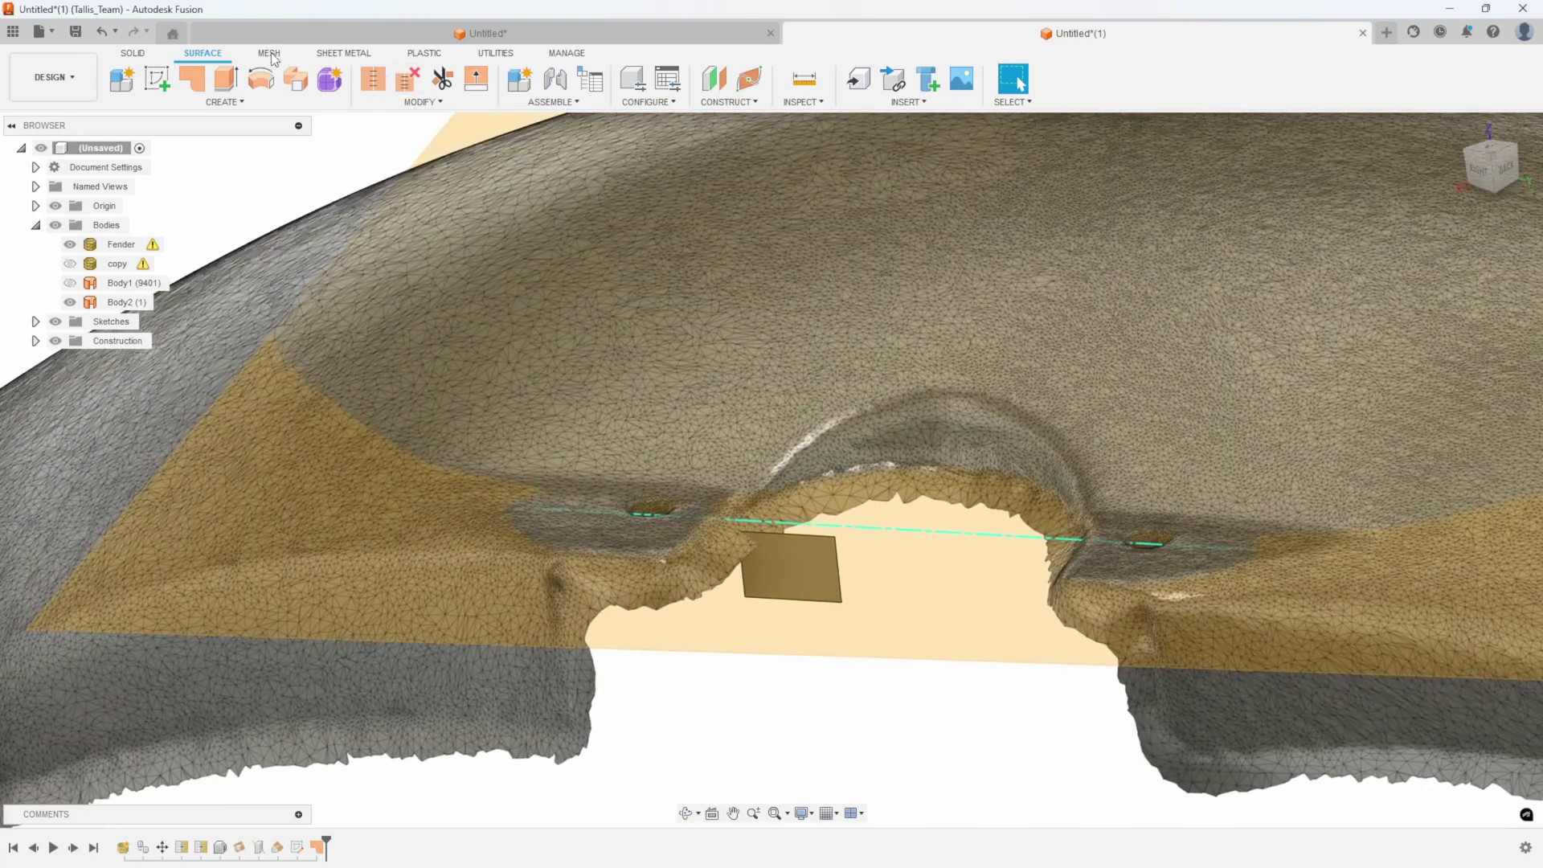
# Tessellate the rectangular patch into a mesh body with Medium refinement and inspect its facets beside the fender.
pyautogui.click(270, 54)
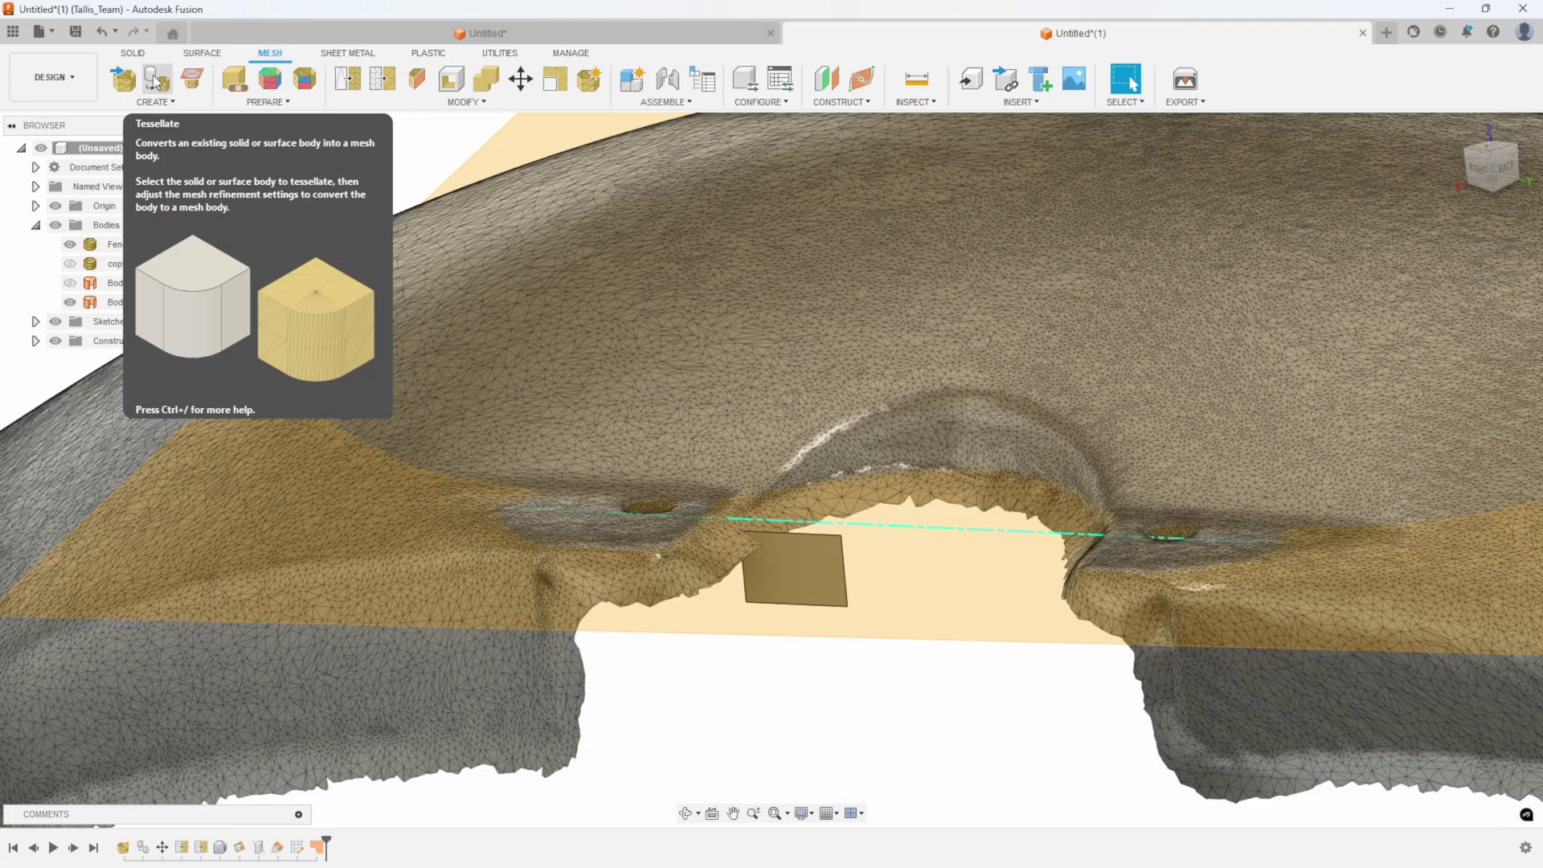
pyautogui.click(156, 81)
pyautogui.click(800, 585)
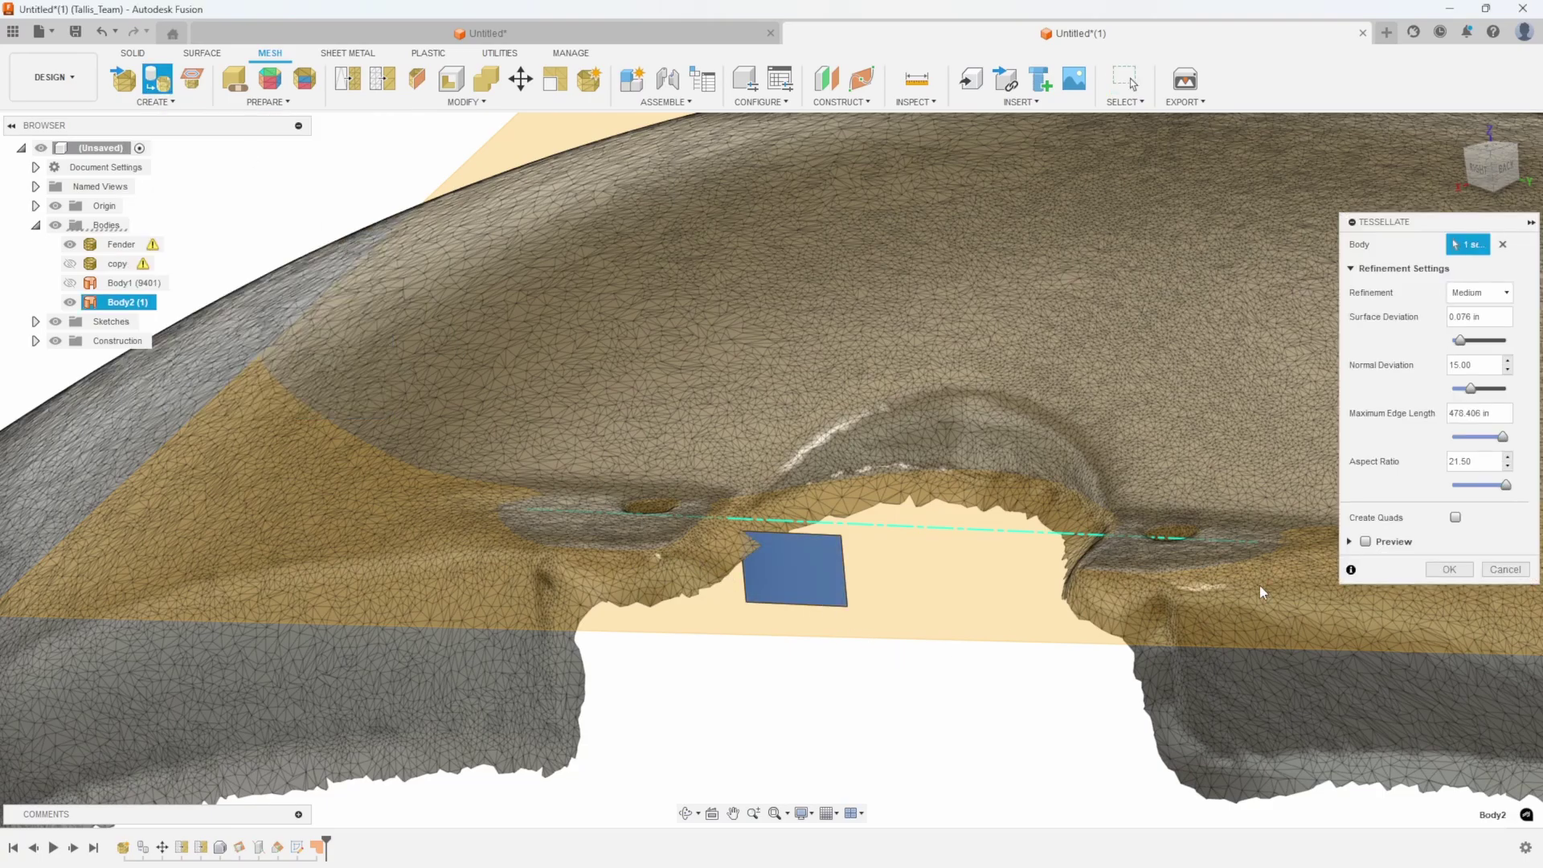
pyautogui.click(1449, 569)
pyautogui.keyDown('shift'); pyautogui.moveTo(844, 804); pyautogui.dragTo(863, 682, button='middle'); pyautogui.keyUp('shift')
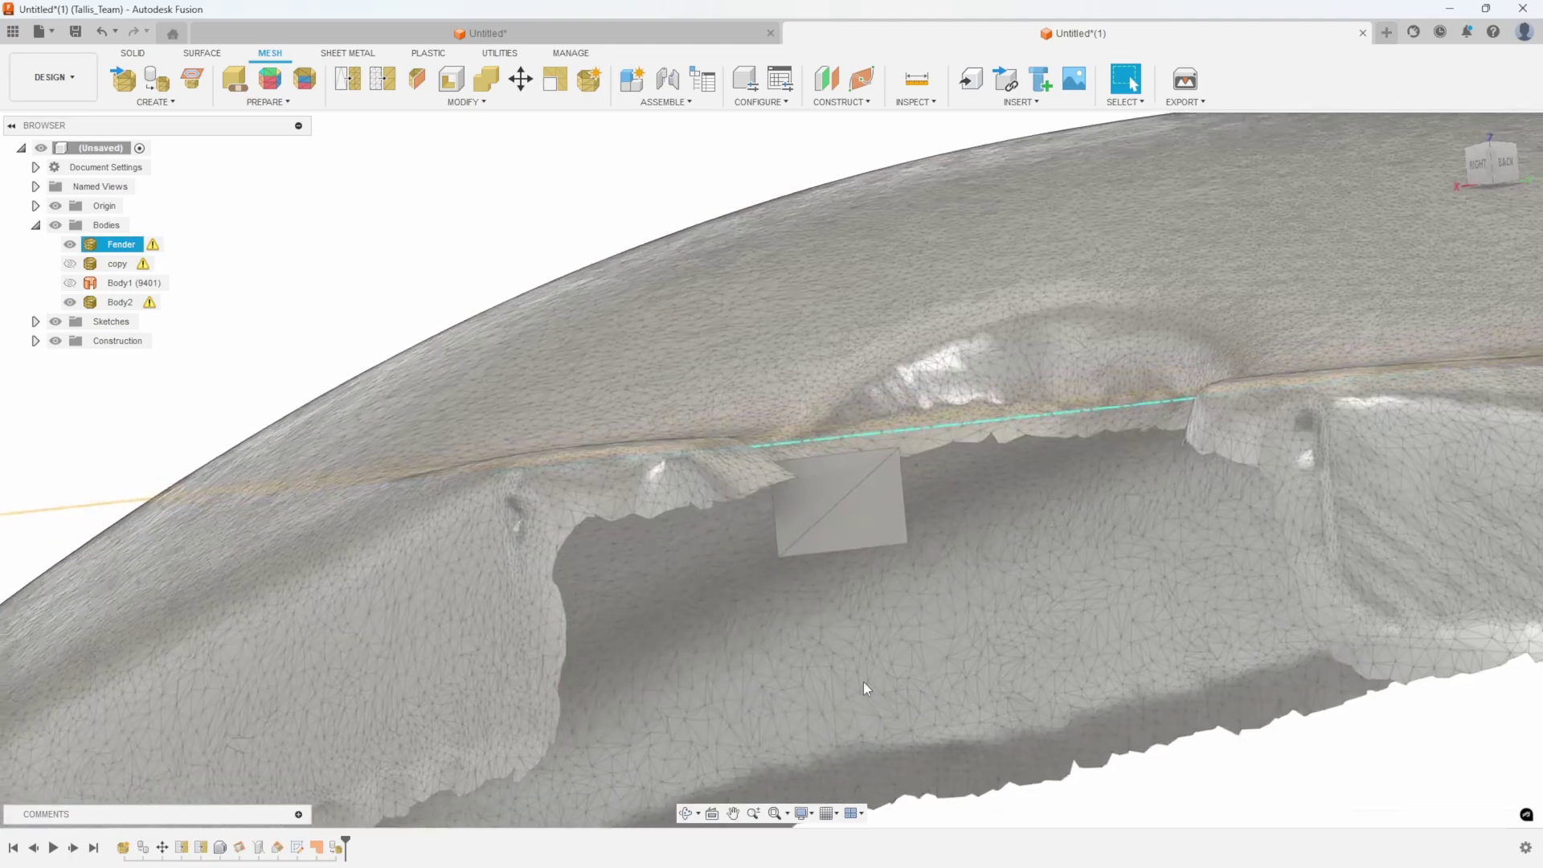
pyautogui.click(850, 455)
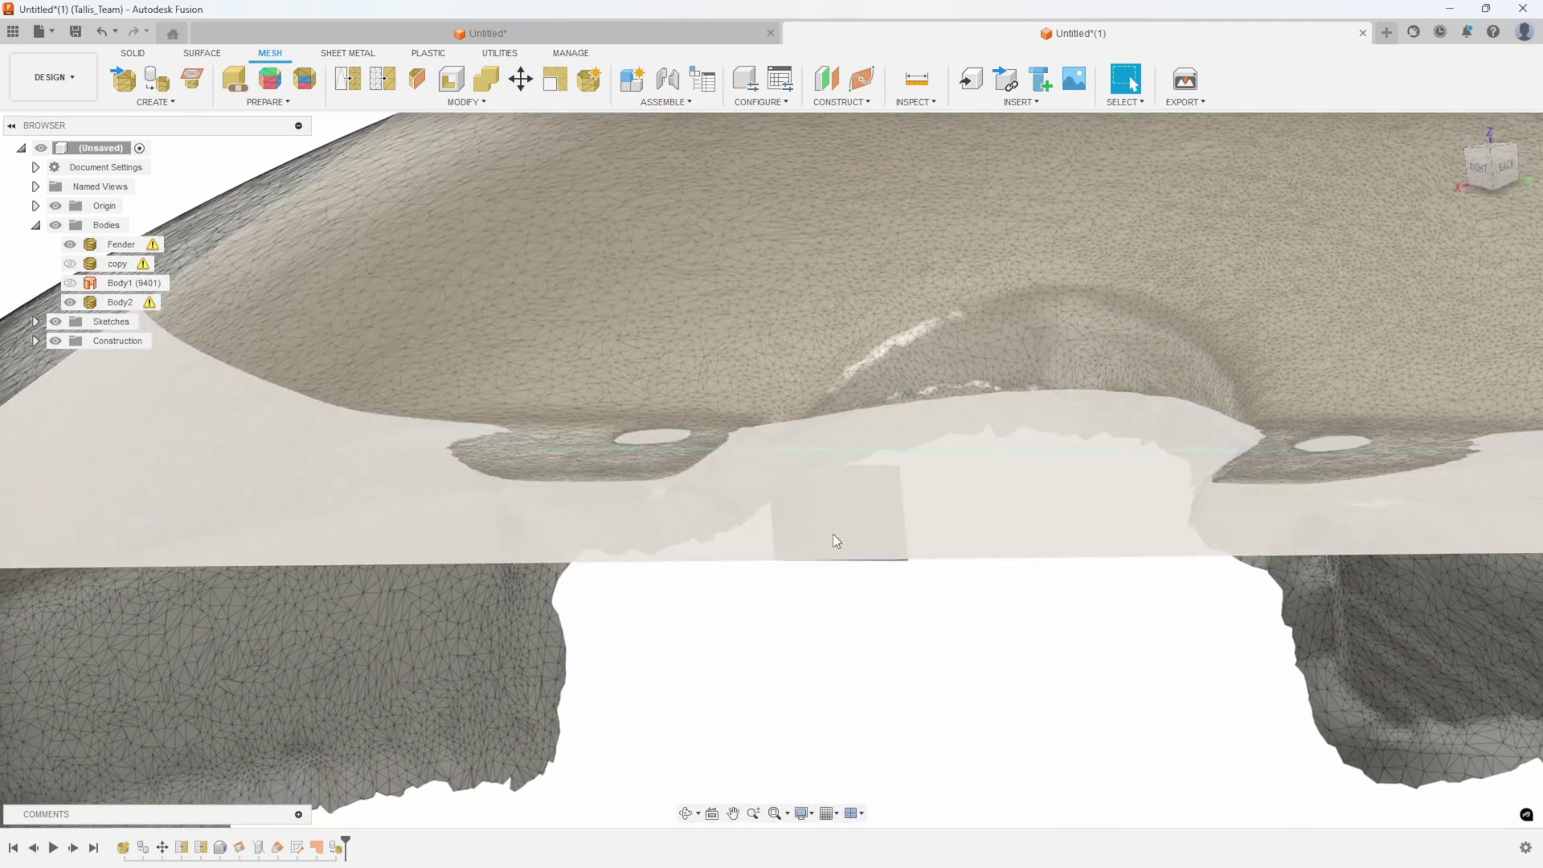
pyautogui.click(571, 590)
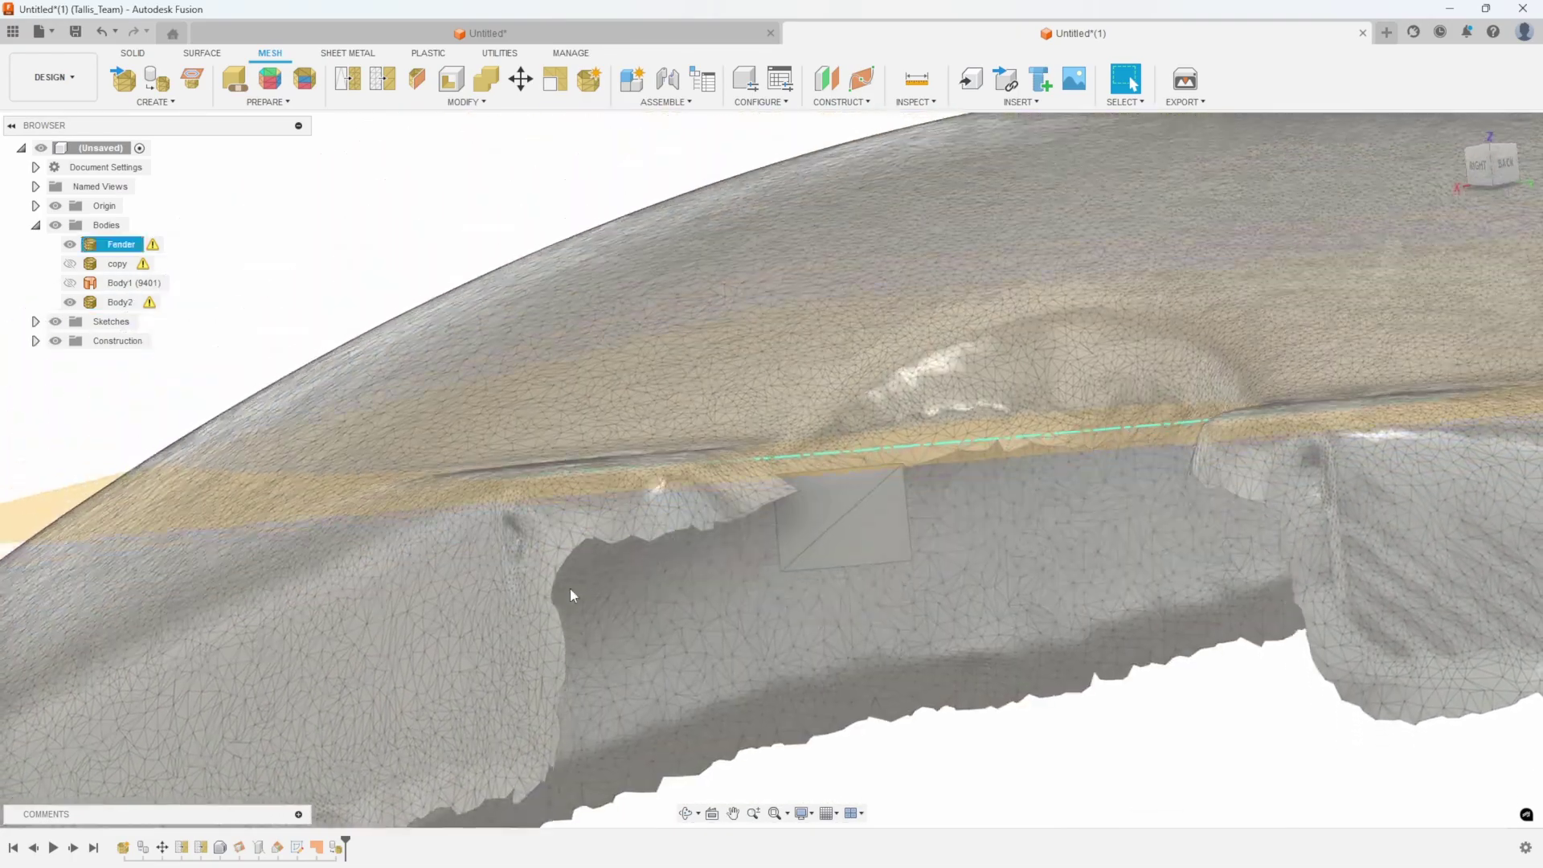
pyautogui.moveTo(455, 625)
pyautogui.keyDown('shift'); pyautogui.mouseDown(button='middle')
pyautogui.moveTo(875, 792)
pyautogui.moveTo(924, 764)
pyautogui.moveTo(878, 596)
pyautogui.moveTo(882, 613)
pyautogui.mouseUp(button='middle'); pyautogui.keyUp('shift')
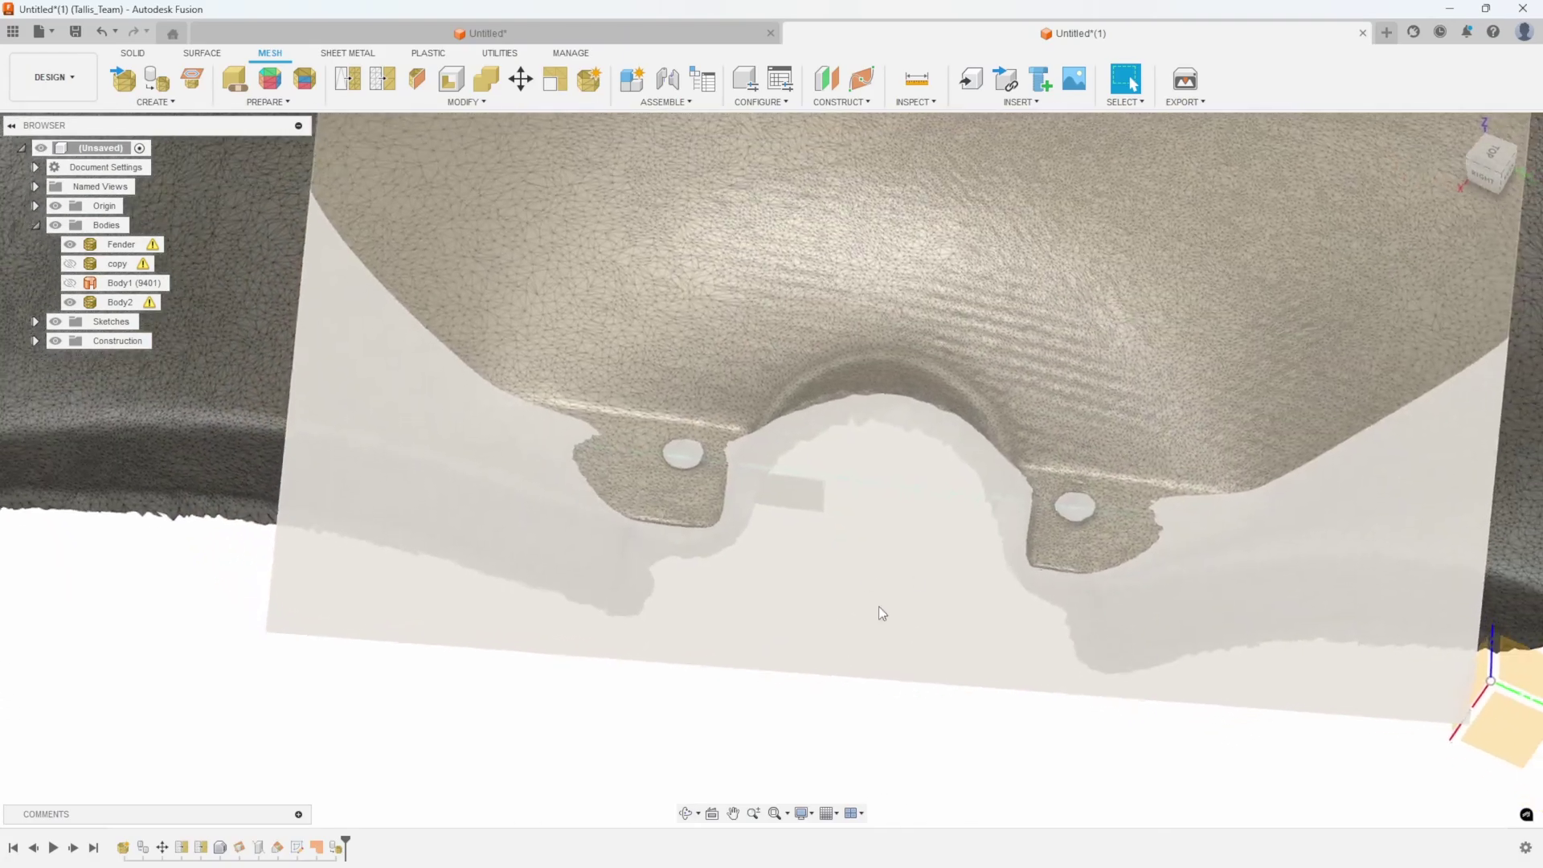
# Start a sketch on the construction plane lying across the fender's mounting tabs and enable Slice.
pyautogui.click(868, 601)
pyautogui.rightClick(868, 603)
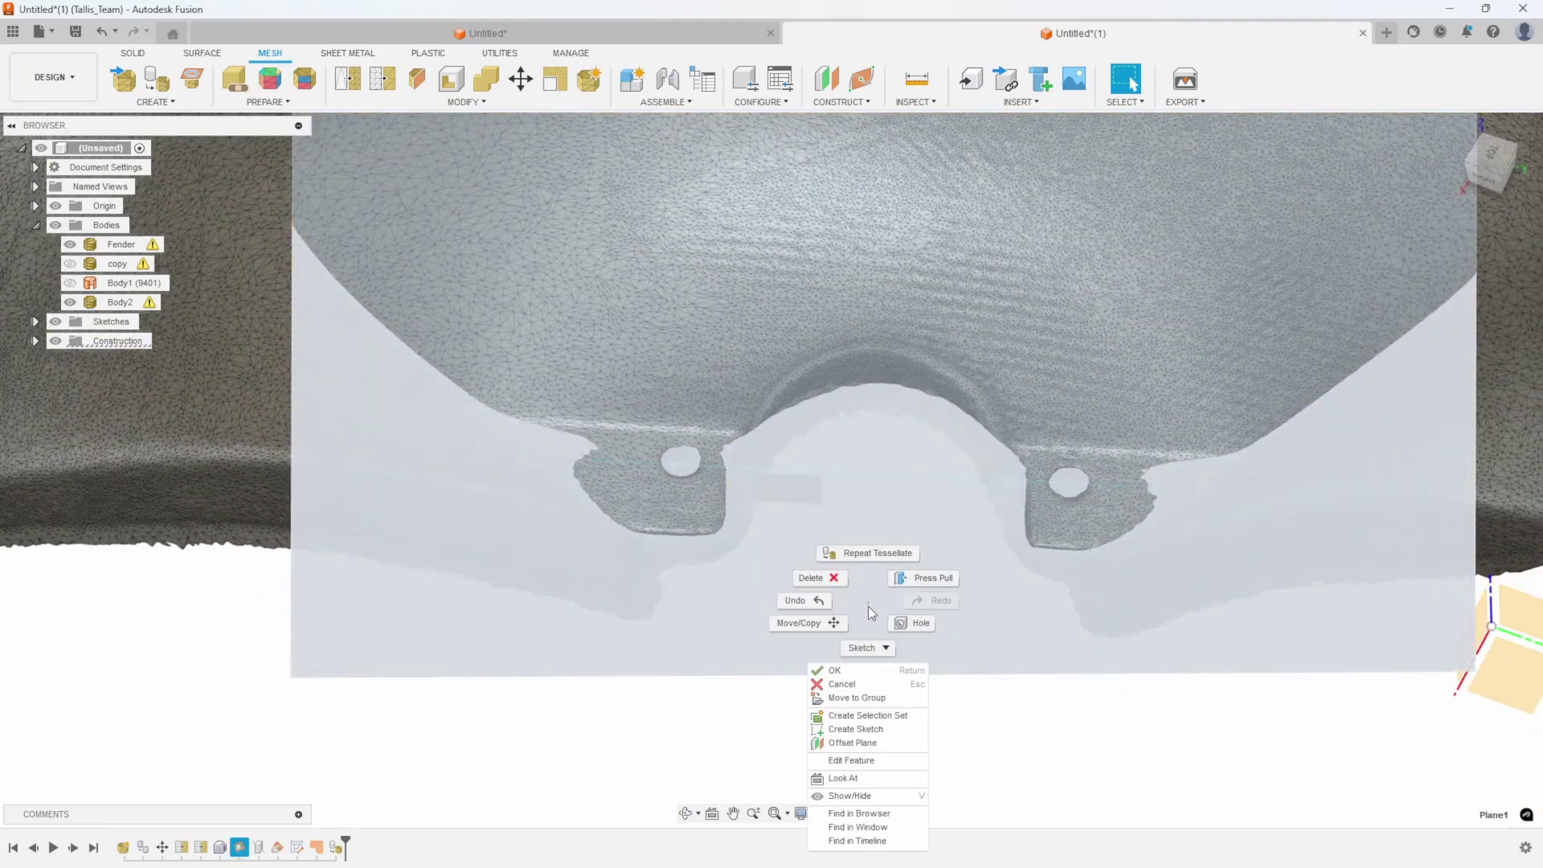
pyautogui.click(862, 729)
pyautogui.moveTo(748, 654); pyautogui.dragTo(990, 738, button='middle')
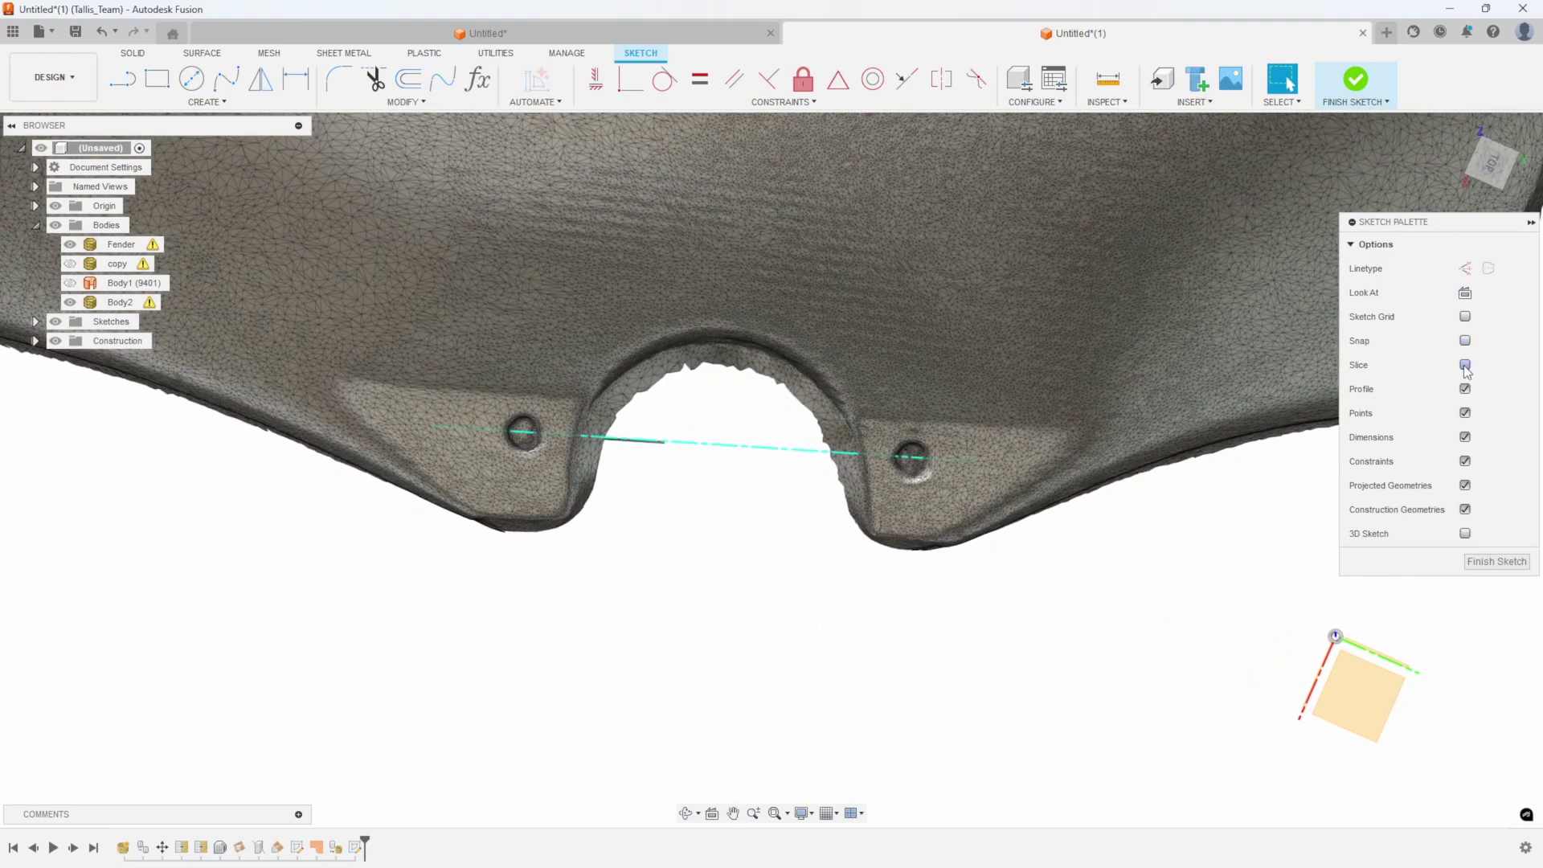
pyautogui.click(1465, 366)
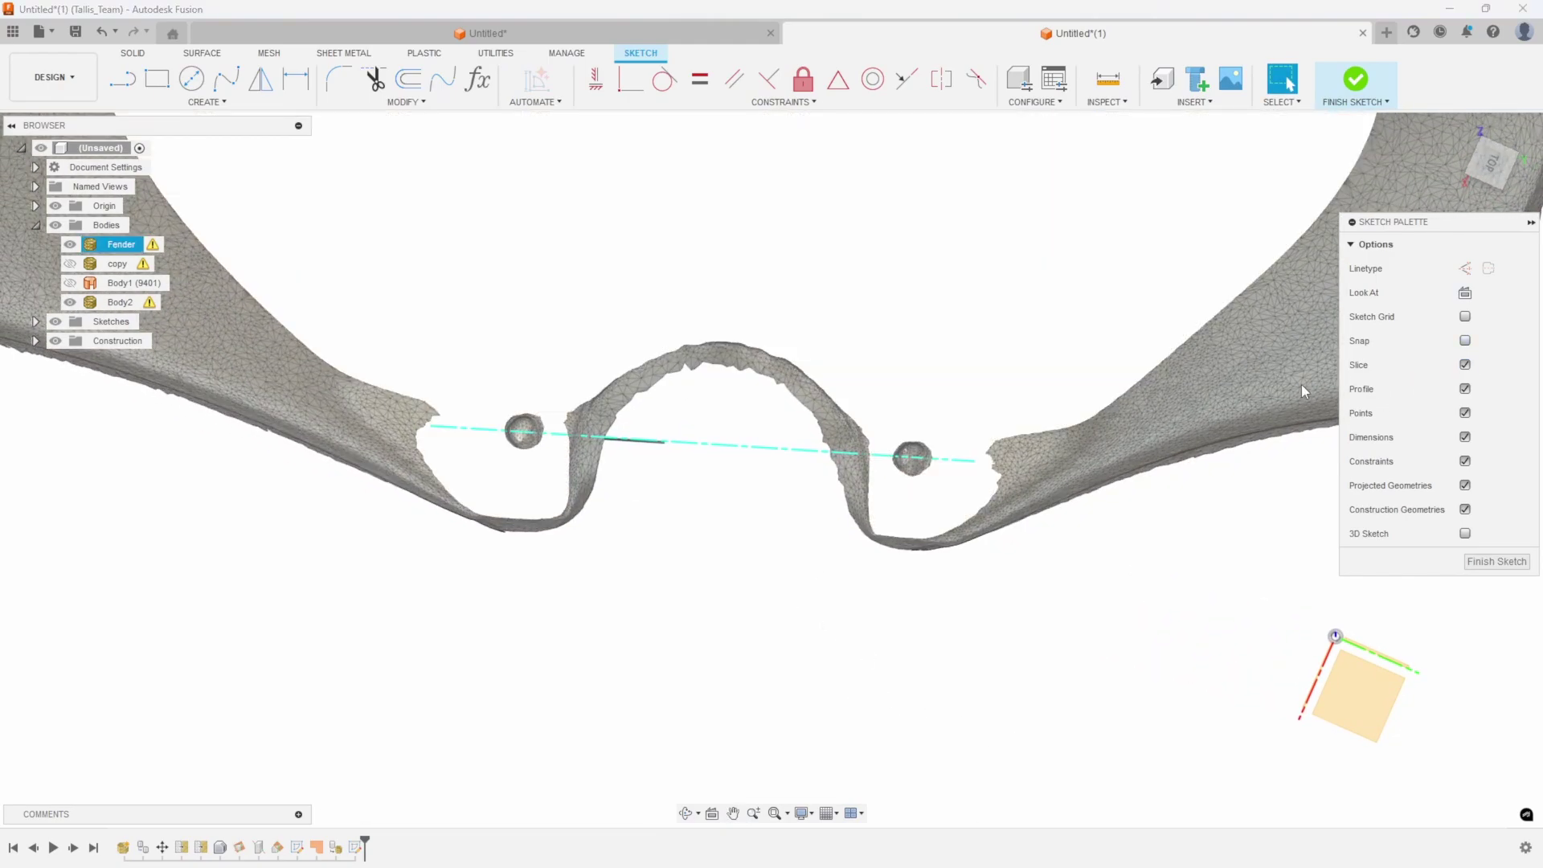
# Draw a two-point rectangle about 540 by 440 in just below the cutout's edge, disable Slice, and finish the sketch.
pyautogui.click(157, 80)
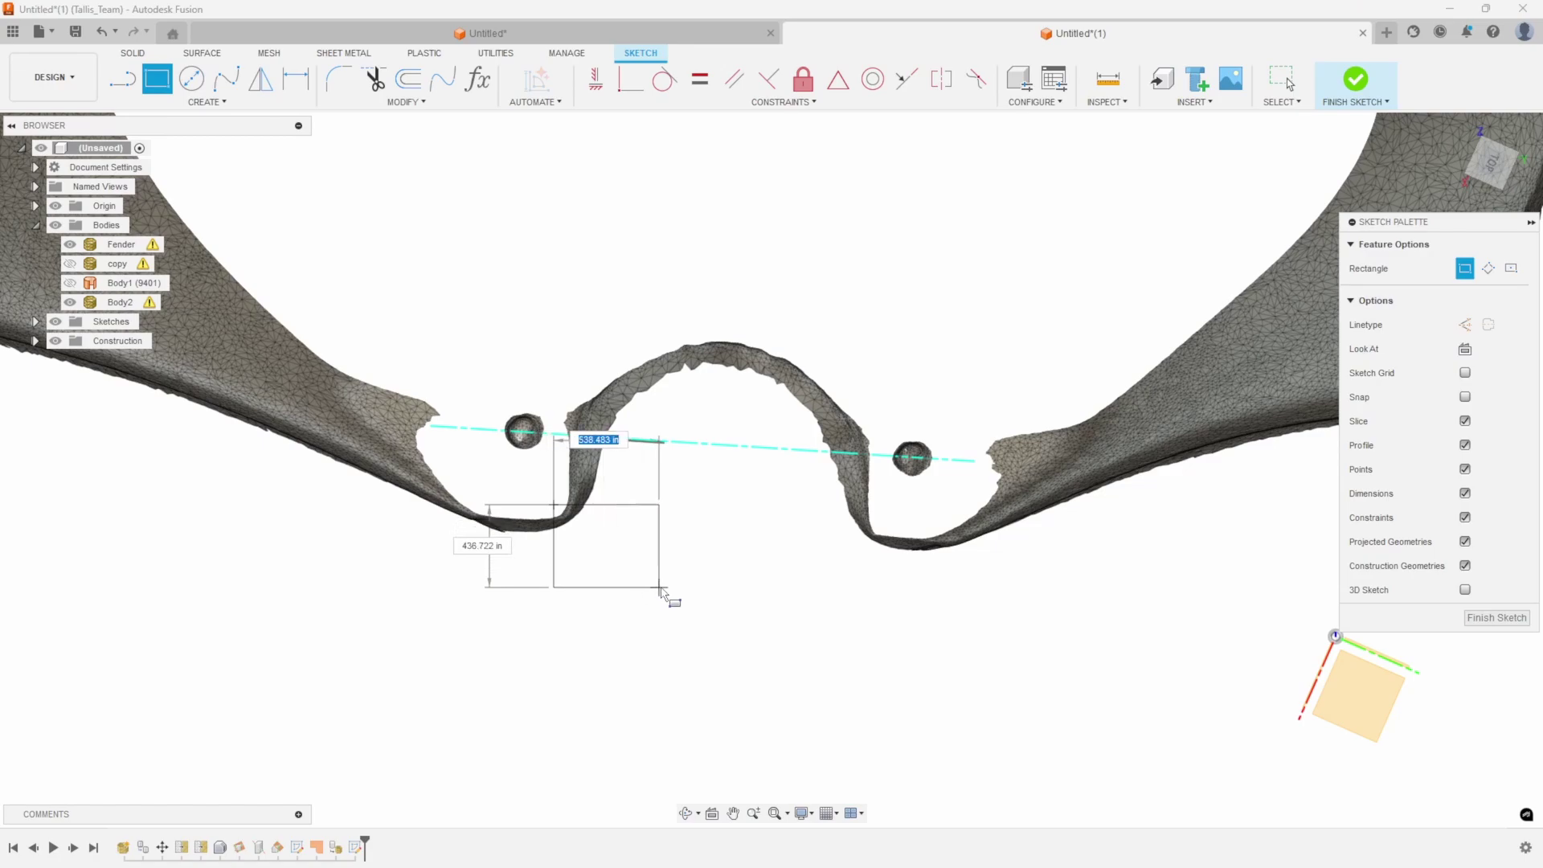
pyautogui.click(660, 586)
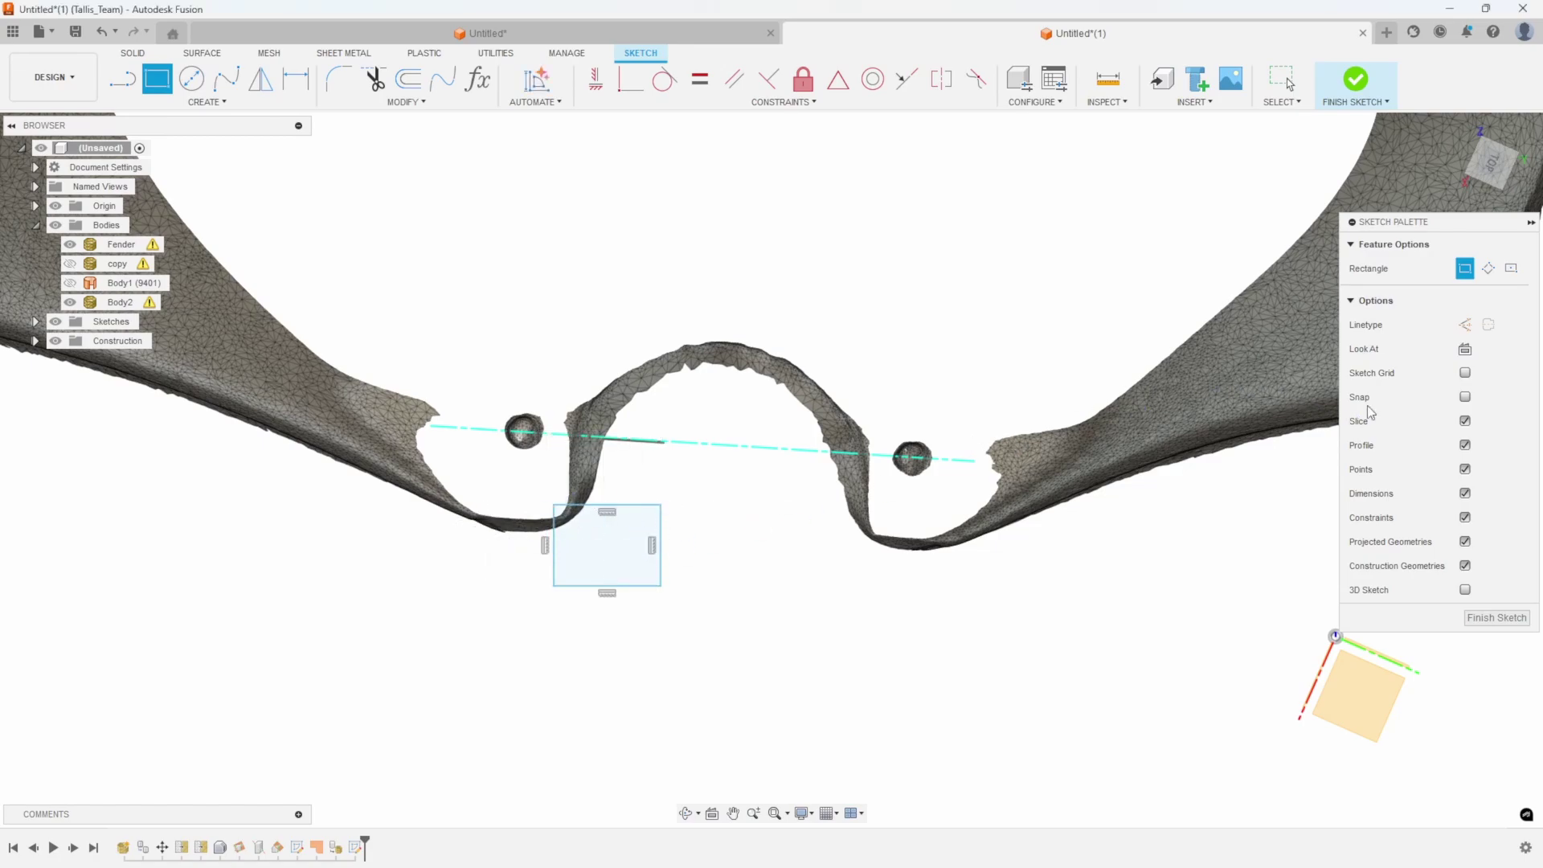
pyautogui.click(1465, 421)
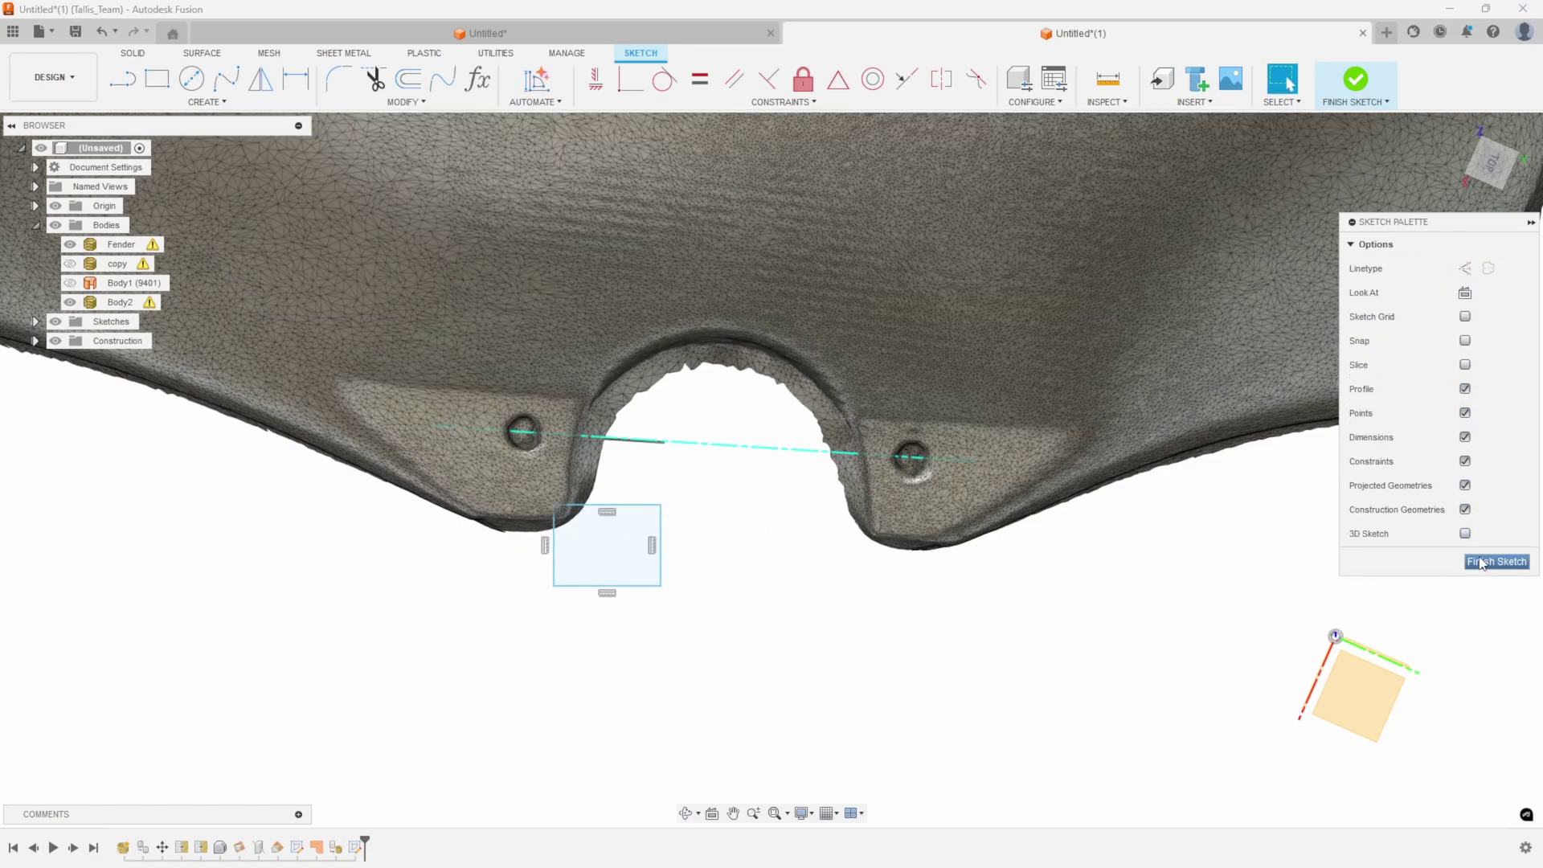
pyautogui.click(1483, 561)
# Patch the new rectangle profile as a new surface body.
pyautogui.click(197, 58)
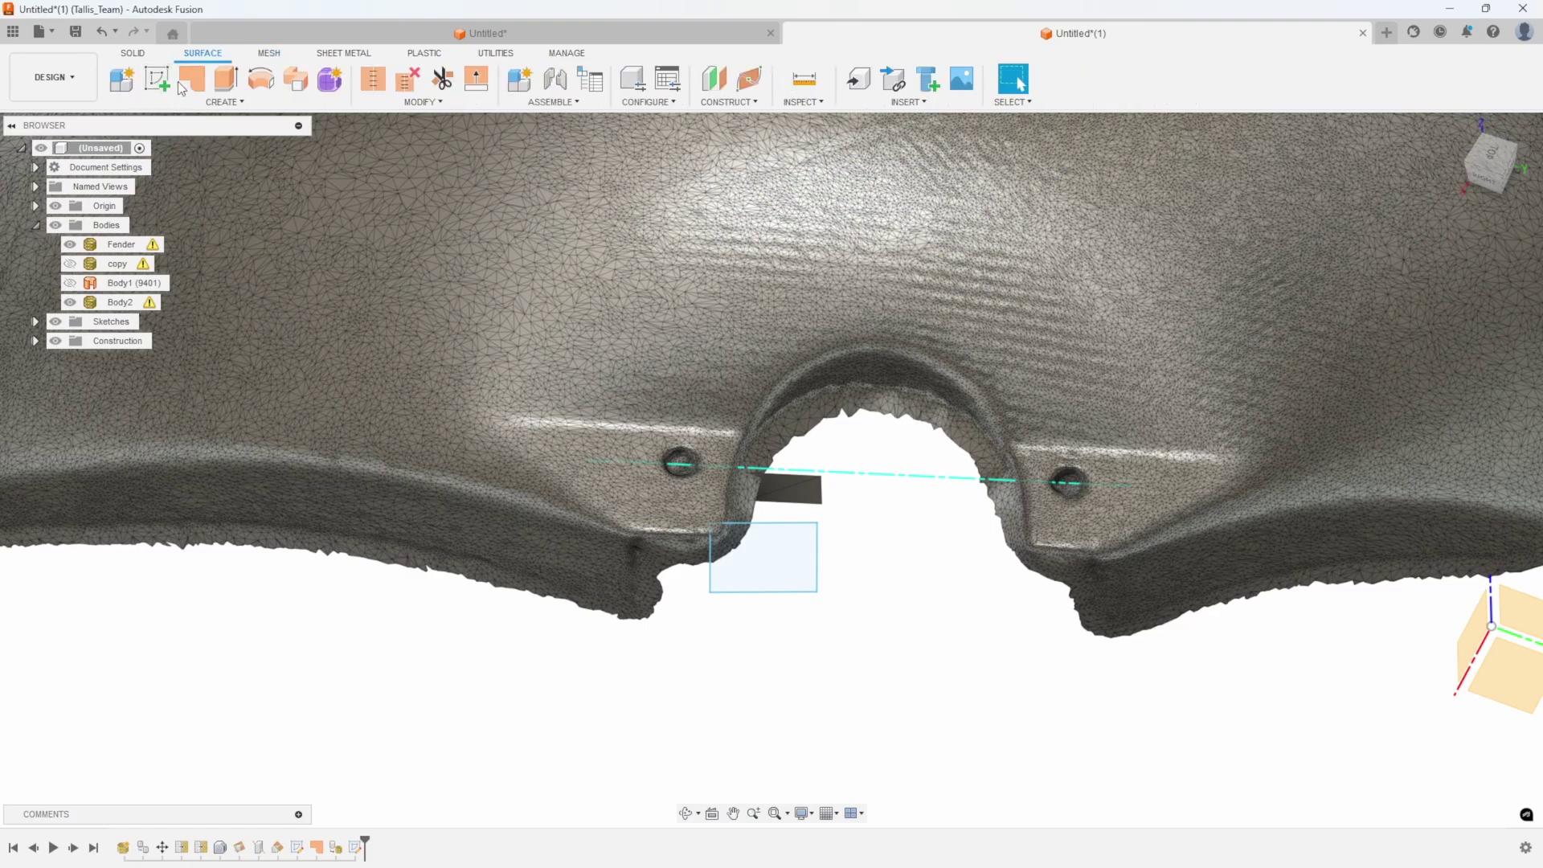
pyautogui.click(191, 78)
pyautogui.click(798, 577)
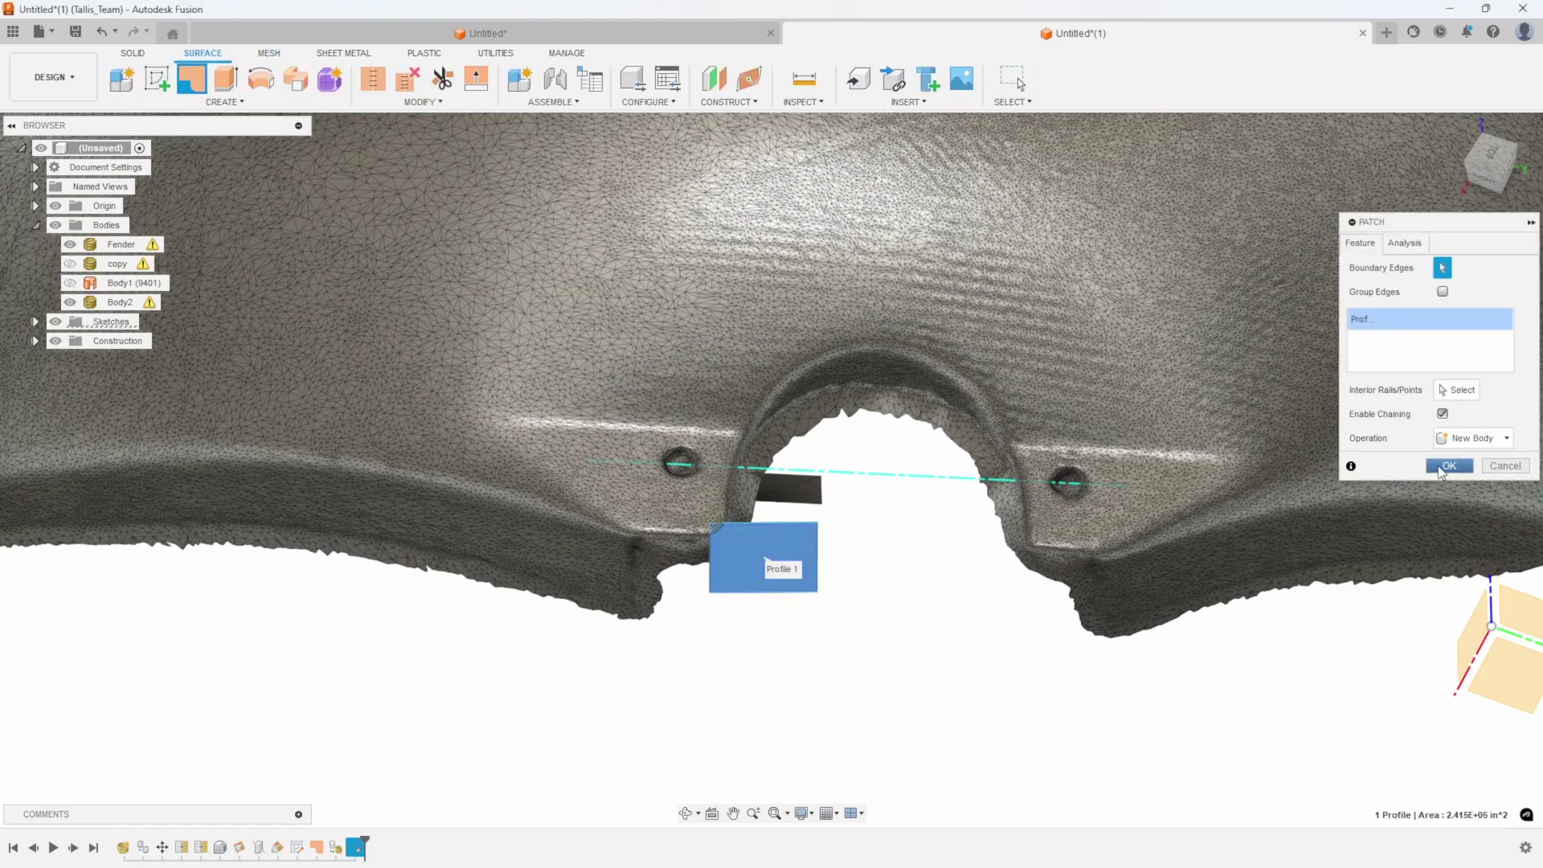
pyautogui.click(1447, 466)
# Tessellate the new rectangular patch into a mesh body with Medium refinement.
pyautogui.click(273, 56)
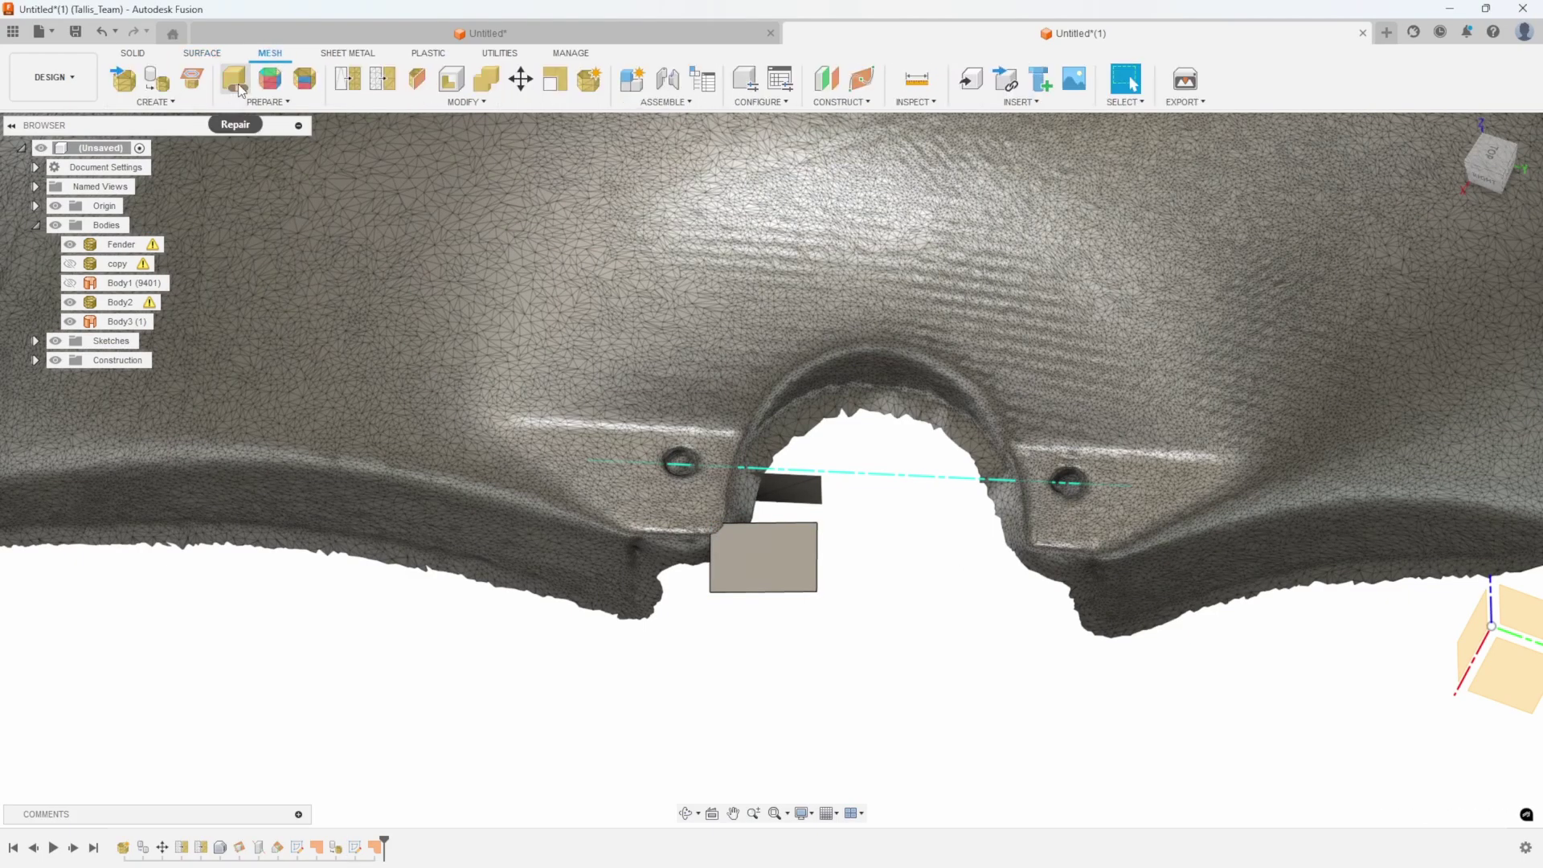
pyautogui.click(158, 83)
pyautogui.click(784, 569)
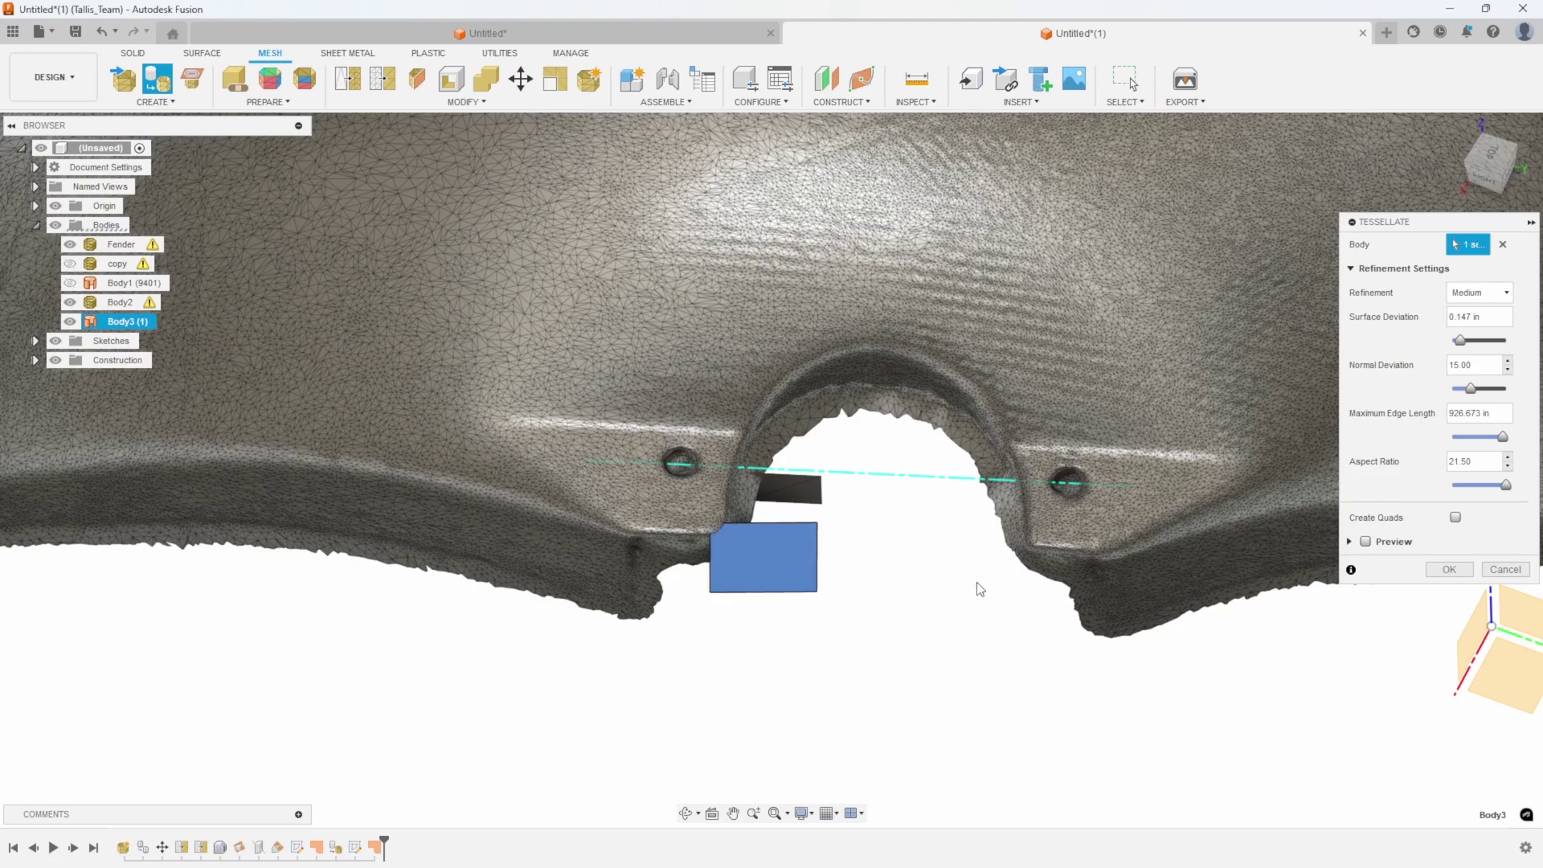
pyautogui.click(1447, 569)
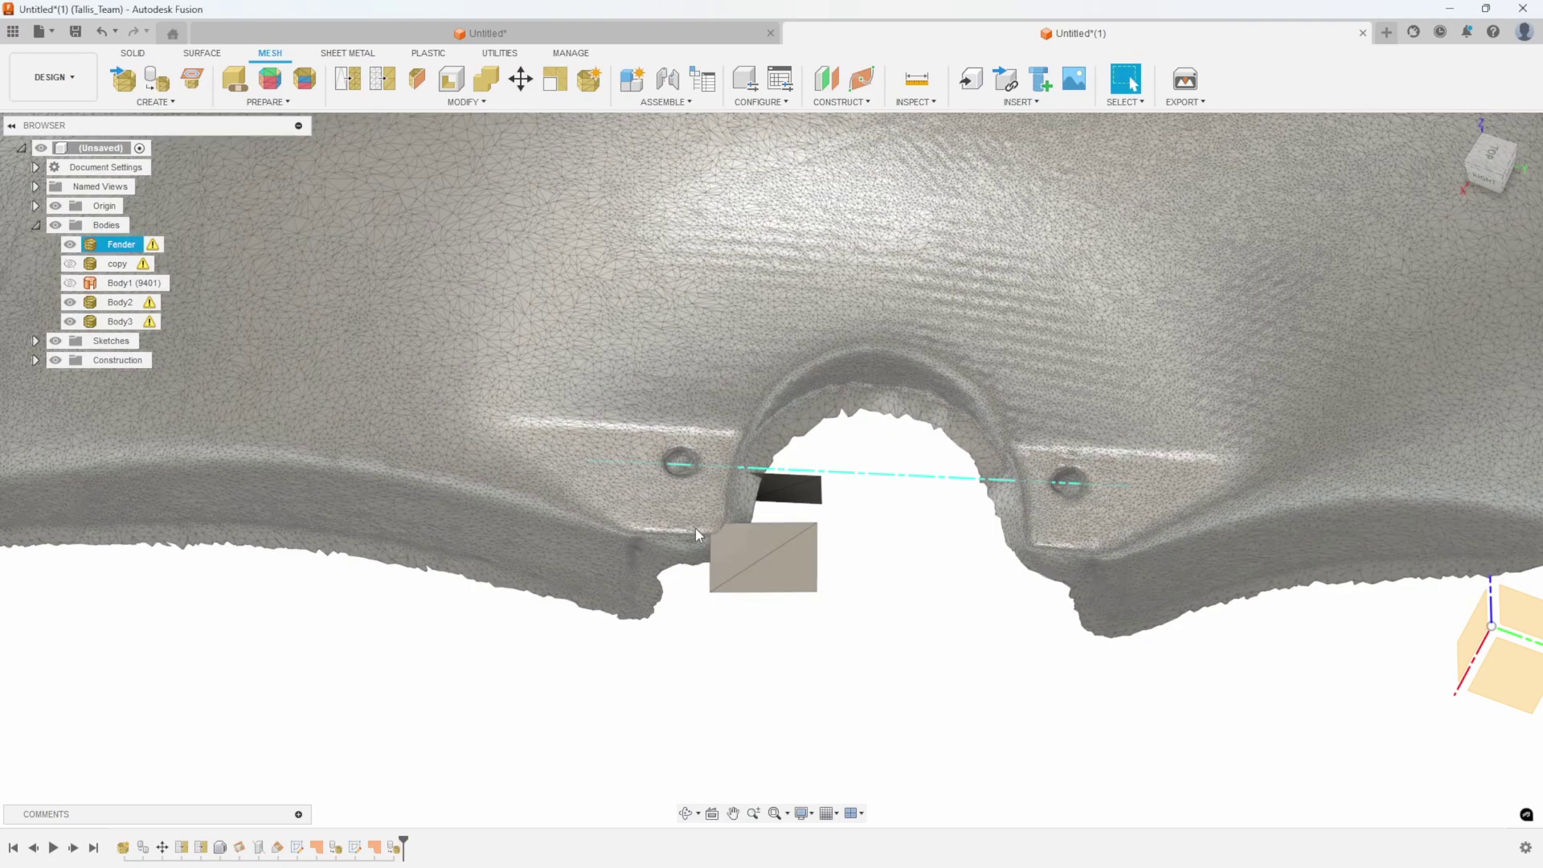
# Examine how the two rectangular mesh patches sit relative to each other, the fender's cutout and the origin.
pyautogui.scroll(5, 751, 627)
pyautogui.scroll(-8, 778, 566)
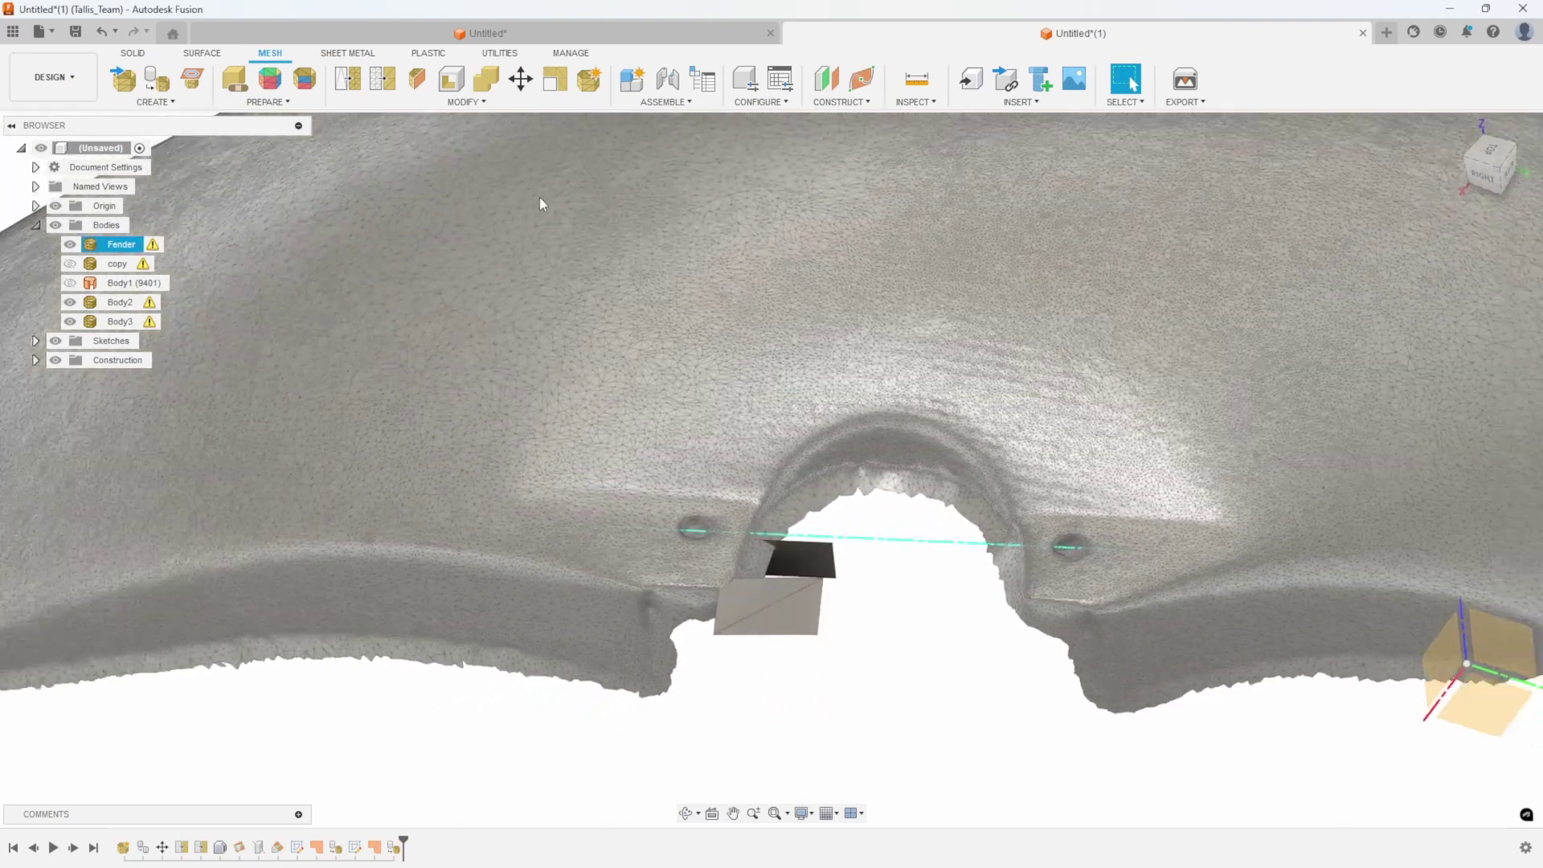
pyautogui.scroll(6, 704, 502)
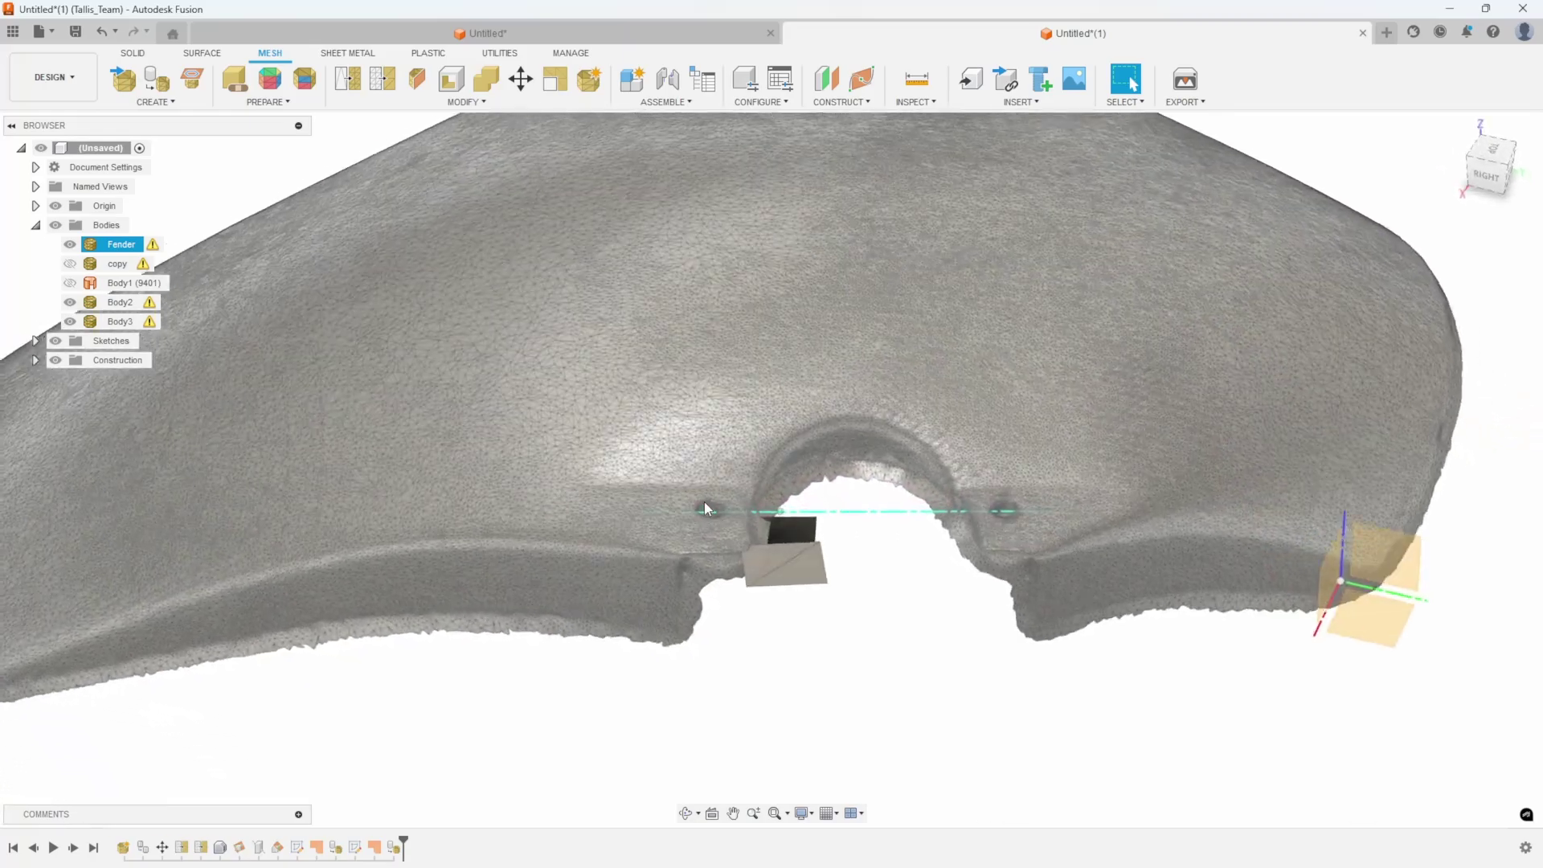
pyautogui.scroll(-5, 778, 557)
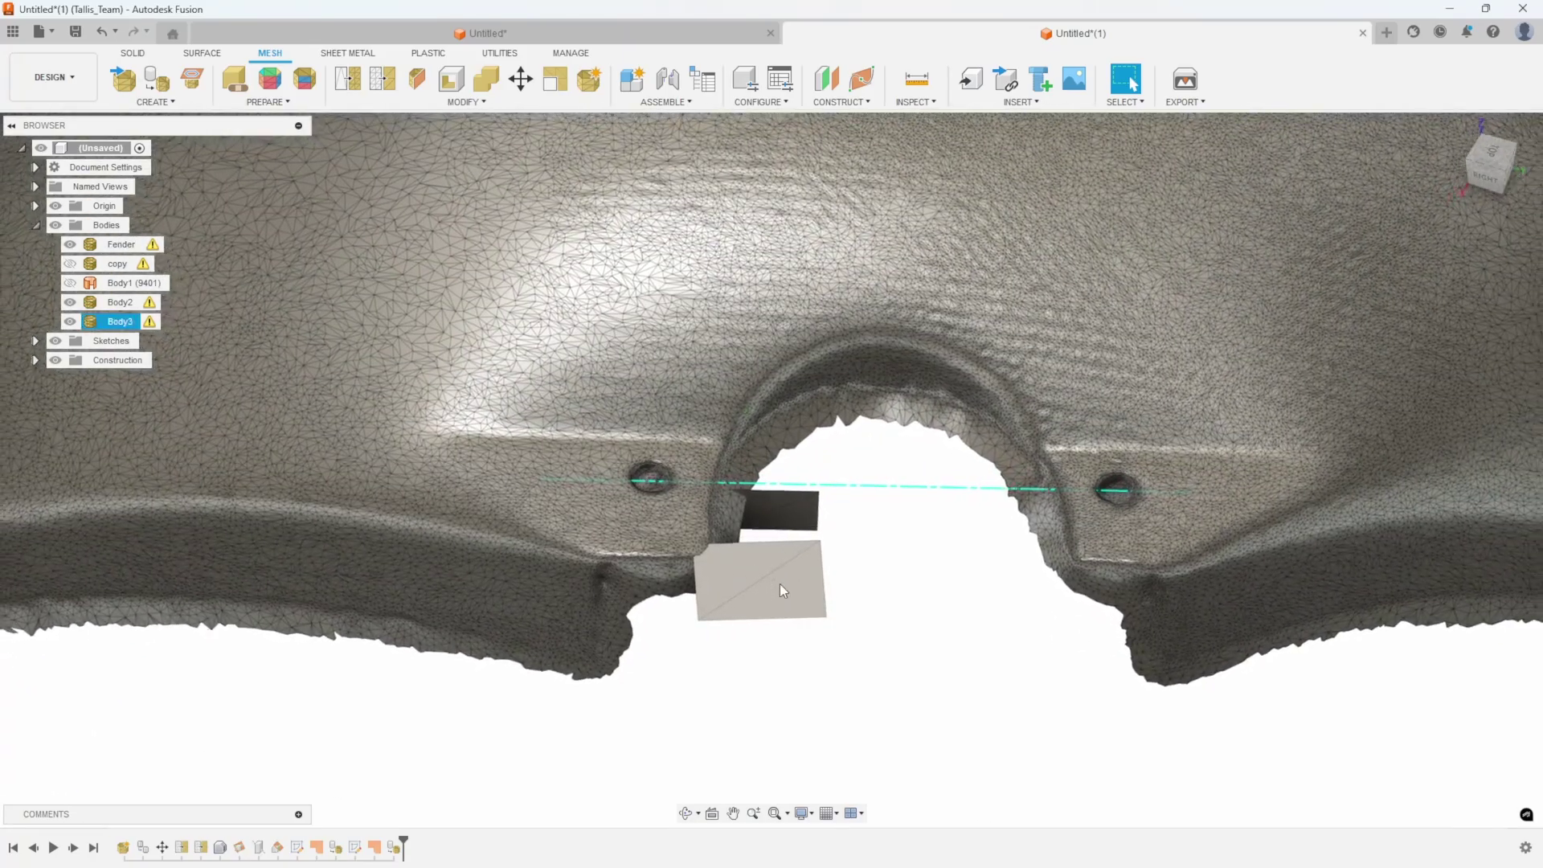
pyautogui.scroll(3, 739, 480)
pyautogui.scroll(-2, 738, 474)
pyautogui.scroll(3, 735, 432)
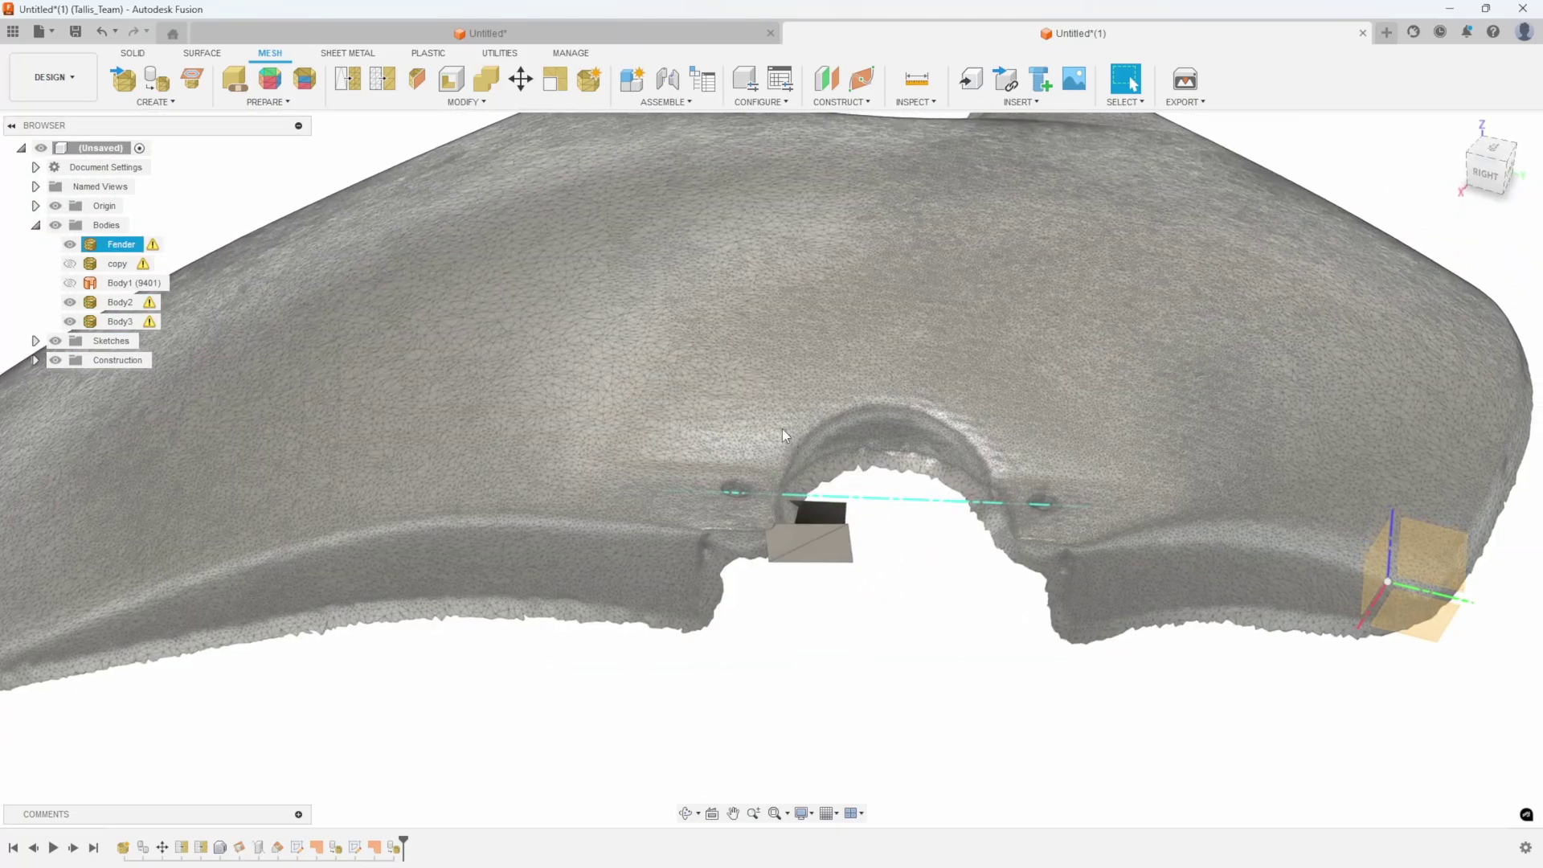
pyautogui.scroll(-3, 688, 373)
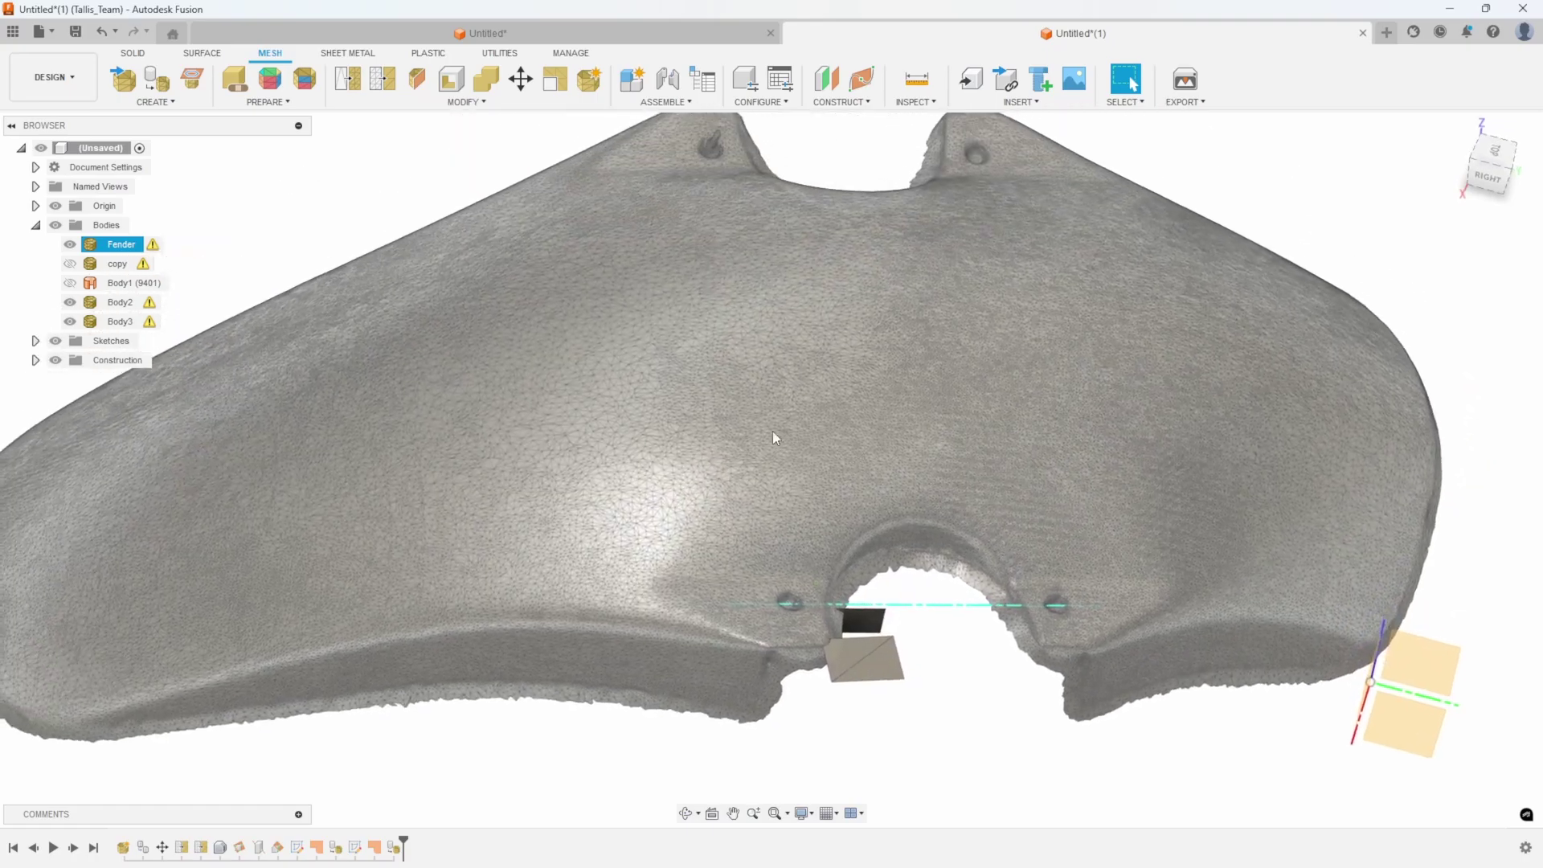
pyautogui.scroll(4, 775, 558)
pyautogui.keyDown('shift'); pyautogui.moveTo(795, 608); pyautogui.dragTo(828, 638, button='middle'); pyautogui.keyUp('shift')
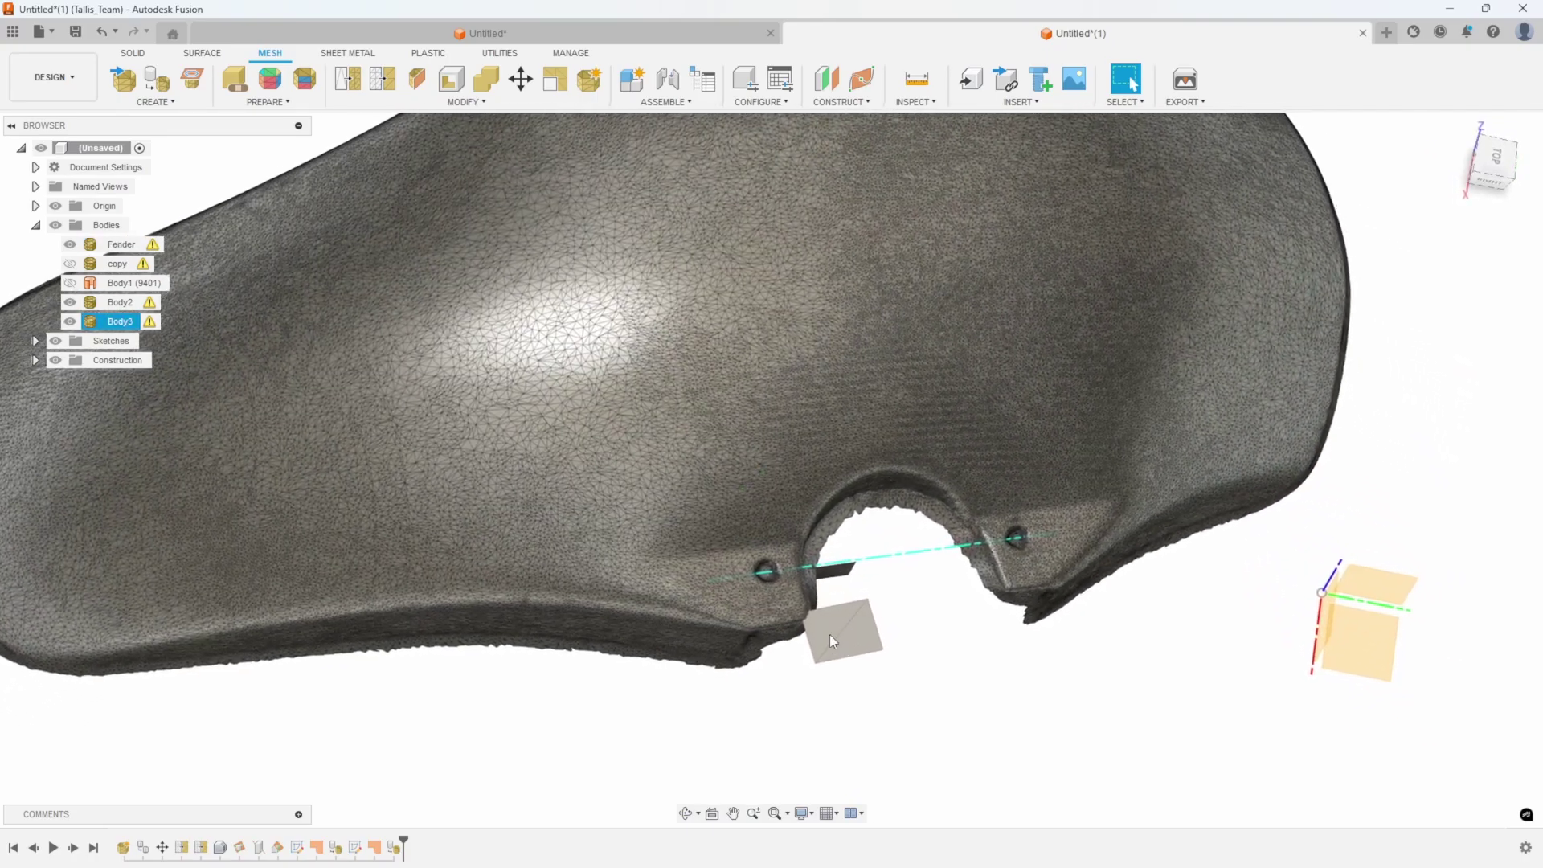
pyautogui.keyDown('shift'); pyautogui.moveTo(1249, 594); pyautogui.dragTo(1369, 558, button='middle'); pyautogui.keyUp('shift')
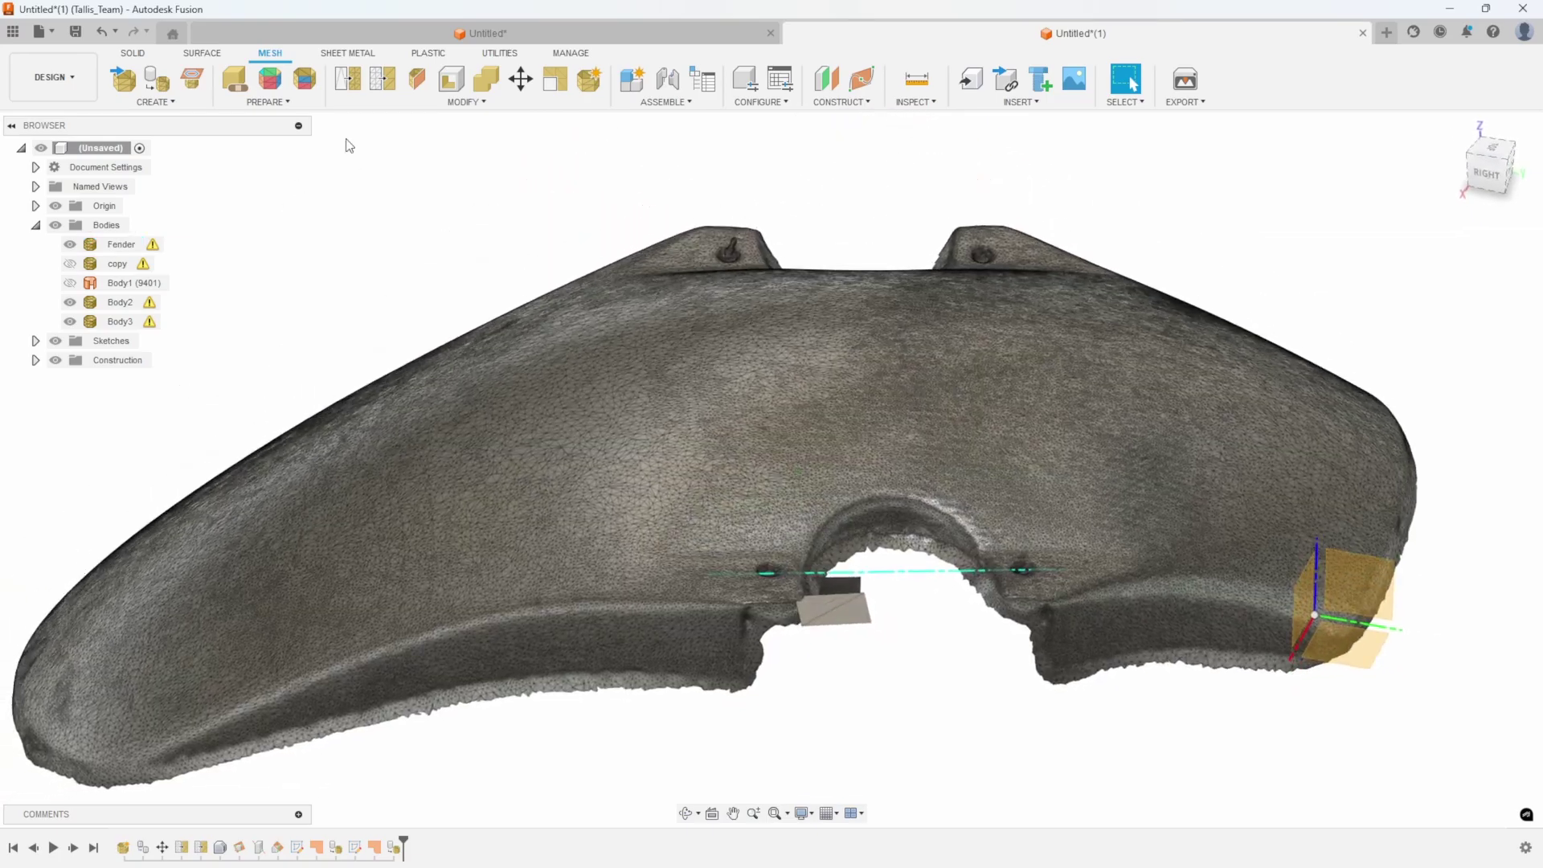
pyautogui.keyDown('shift'); pyautogui.moveTo(349, 145); pyautogui.dragTo(415, 155, button='middle'); pyautogui.keyUp('shift')
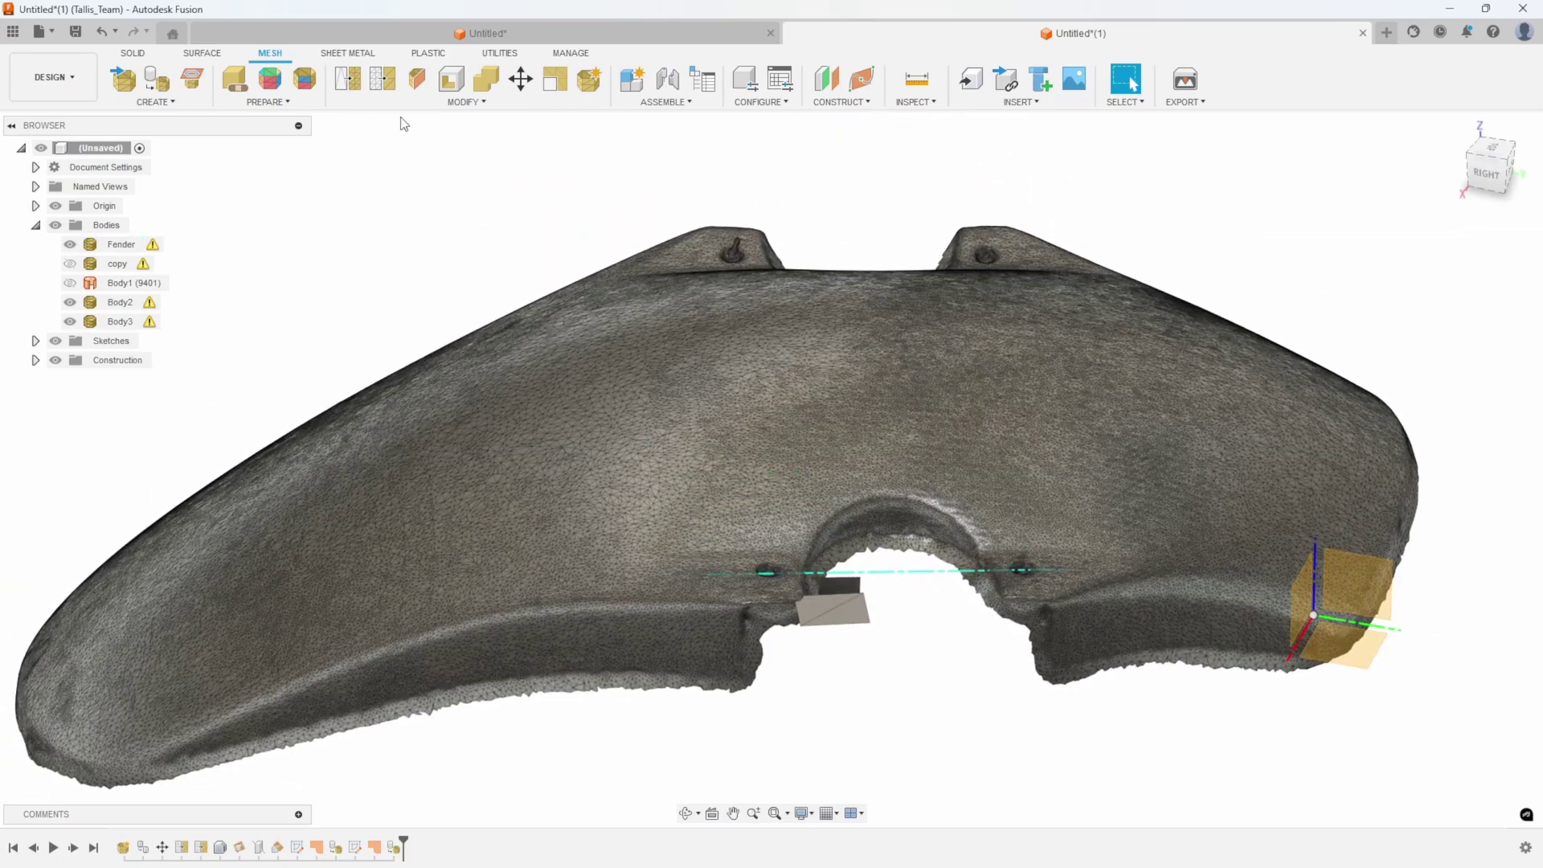
pyautogui.click(409, 103)
pyautogui.click(388, 119)
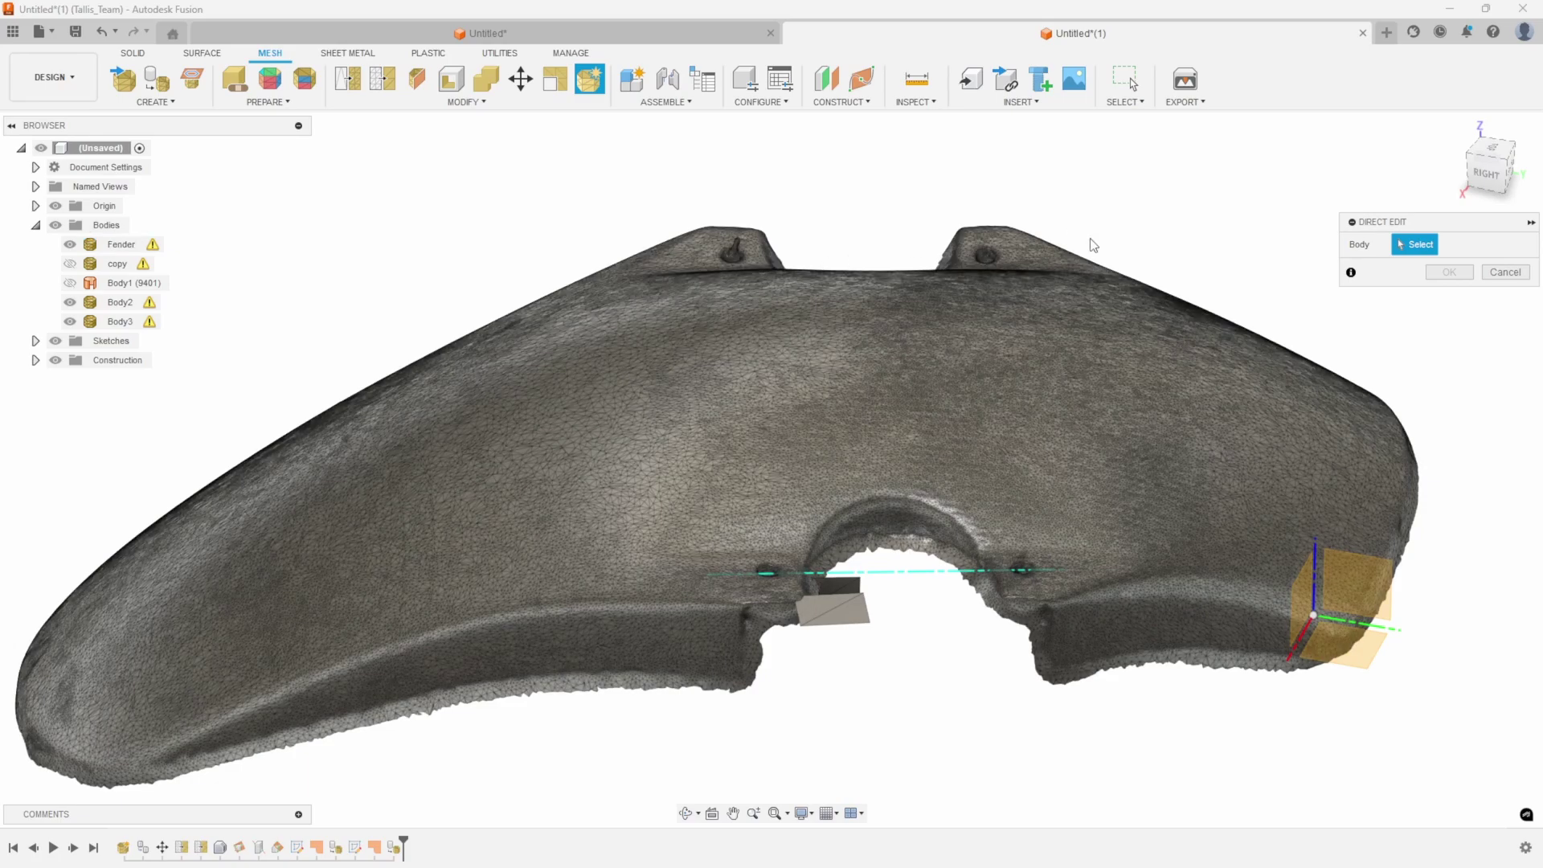
pyautogui.click(1486, 275)
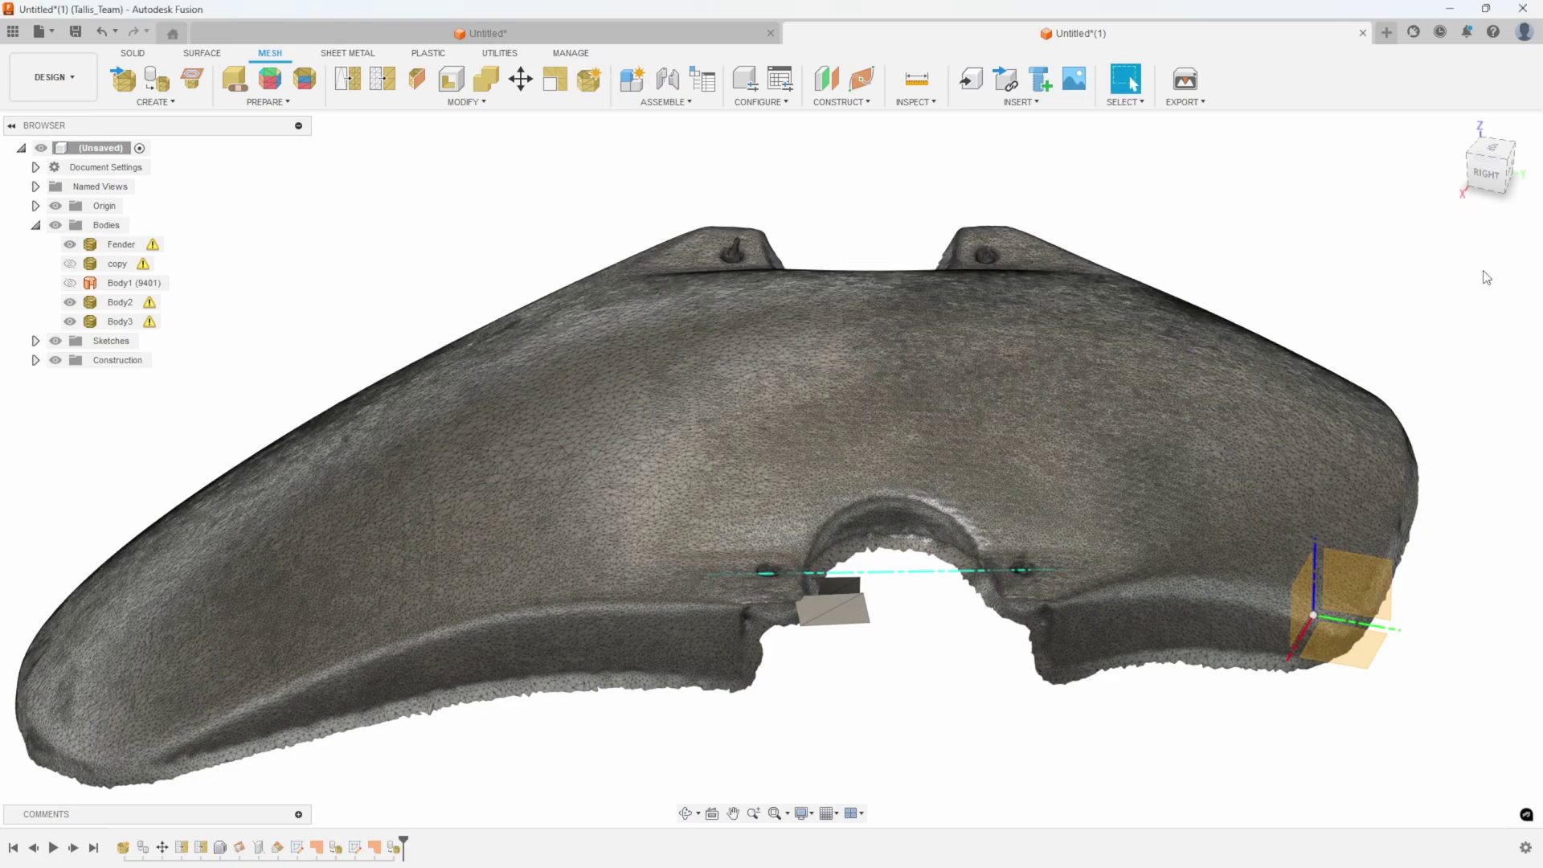
# Combine the two rectangular mesh patches into the Fender mesh body using the Merge operation.
pyautogui.click(486, 80)
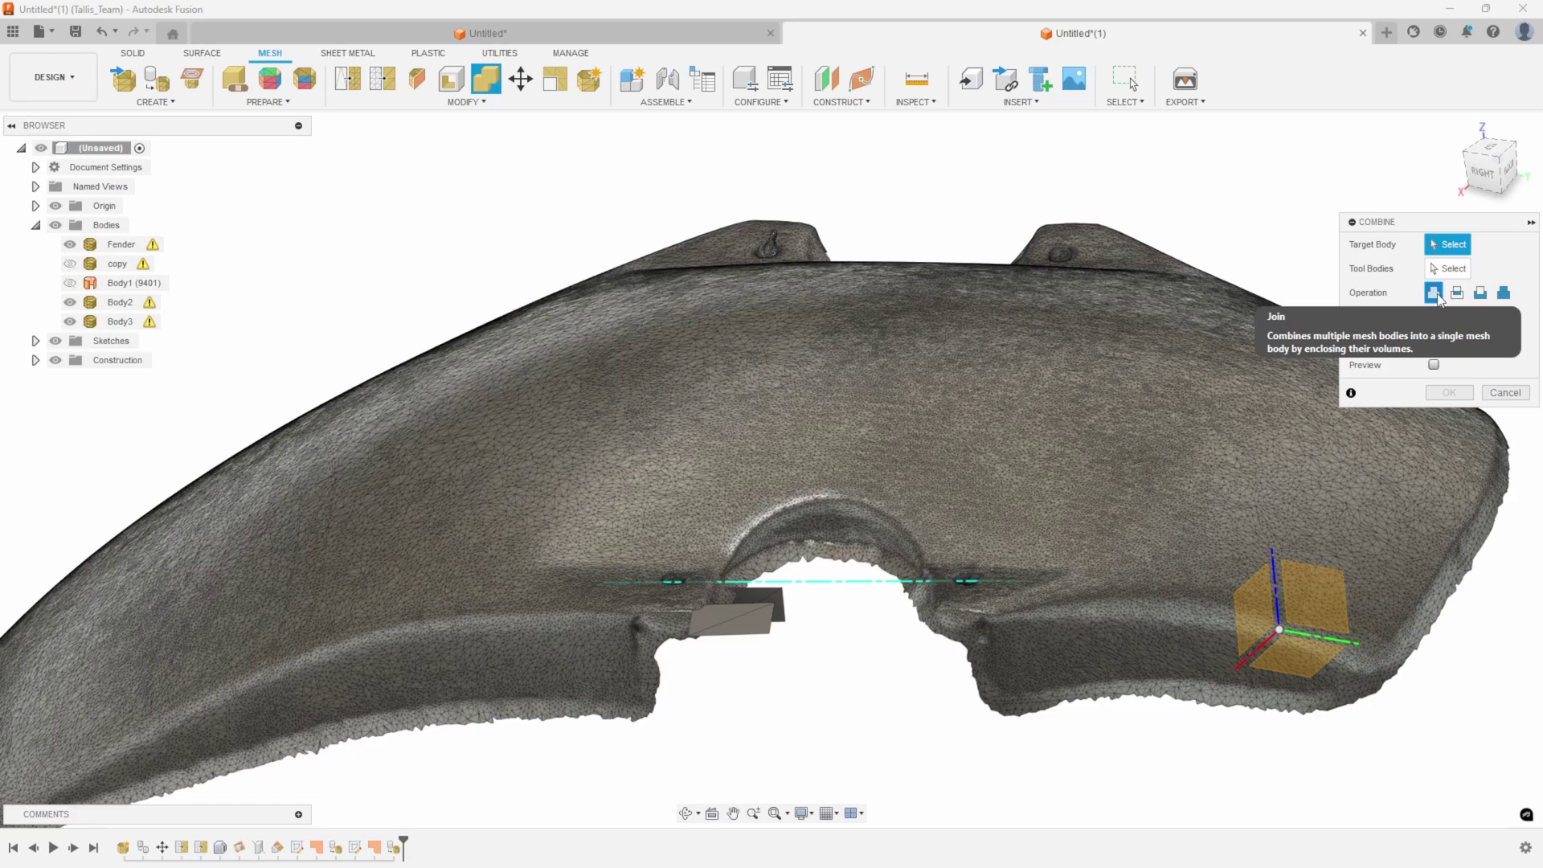
pyautogui.scroll(2, 776, 598)
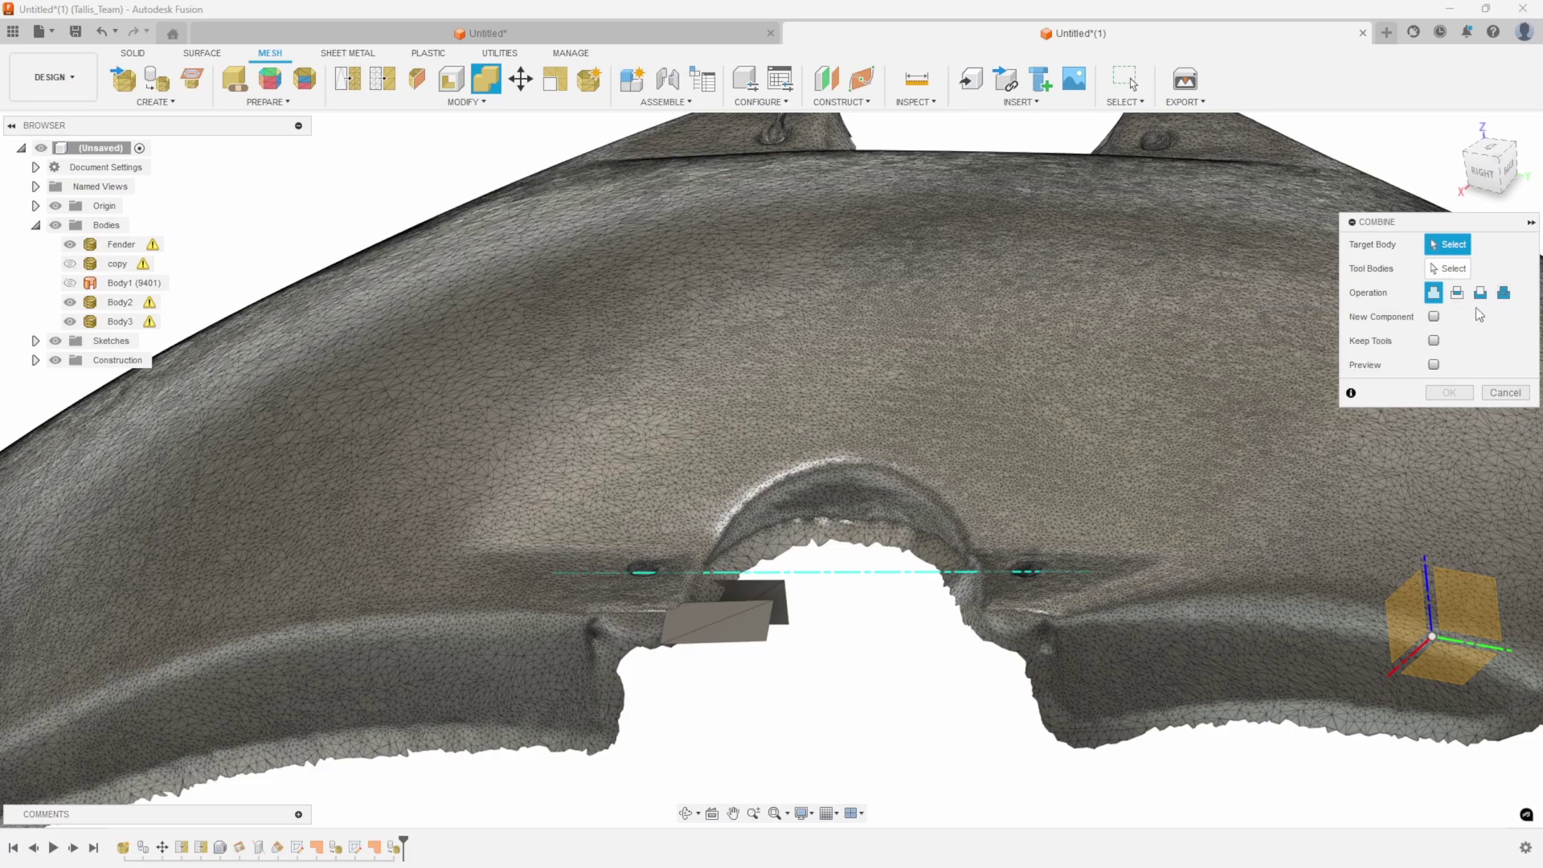
pyautogui.scroll(5, 664, 609)
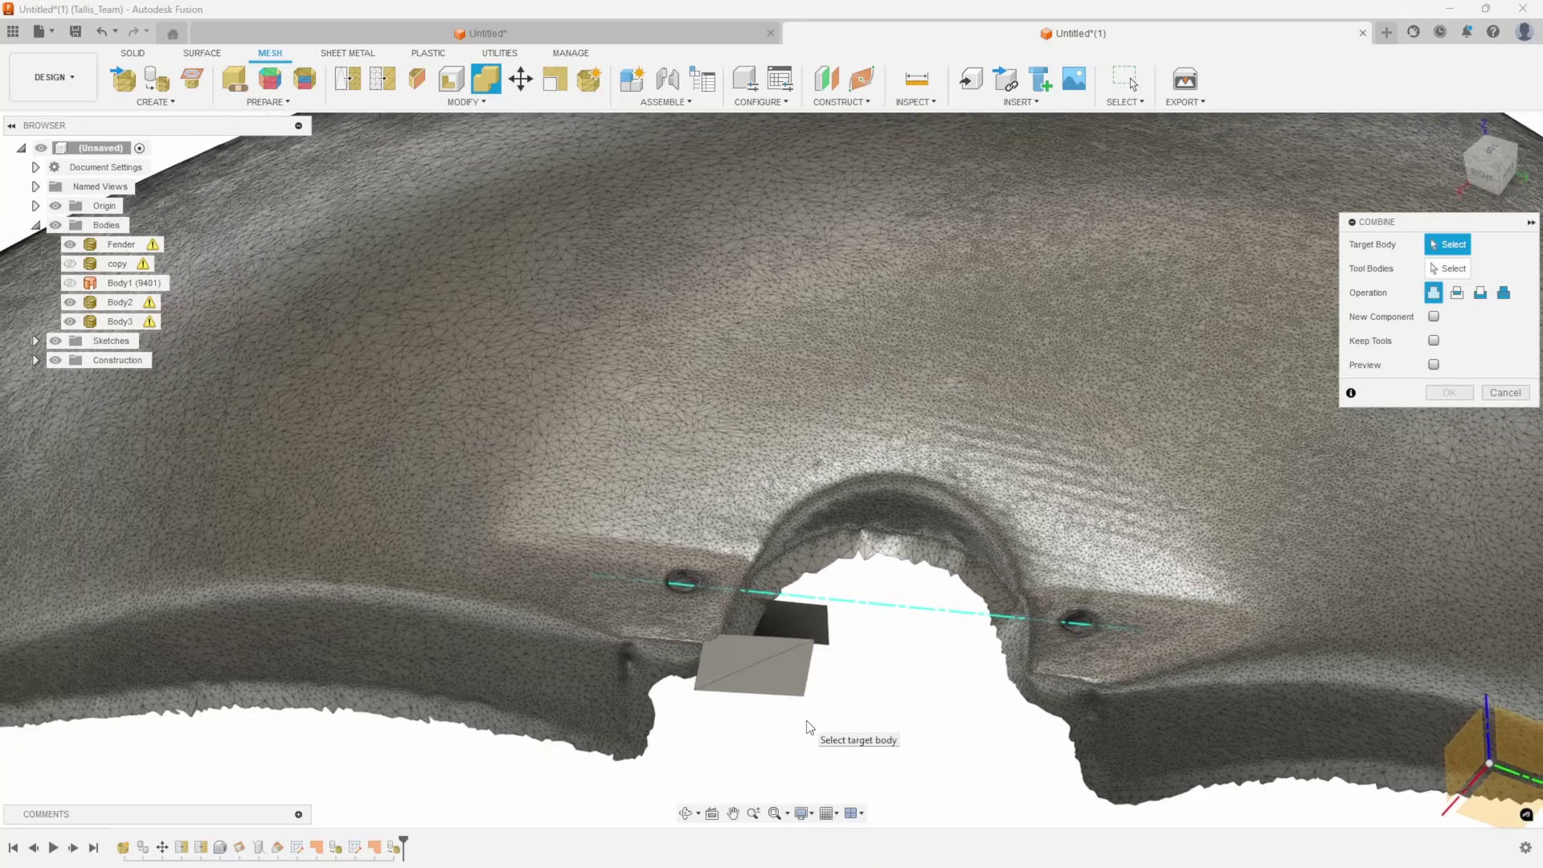
pyautogui.keyDown('shift'); pyautogui.moveTo(809, 727); pyautogui.dragTo(805, 726, button='middle'); pyautogui.keyUp('shift')
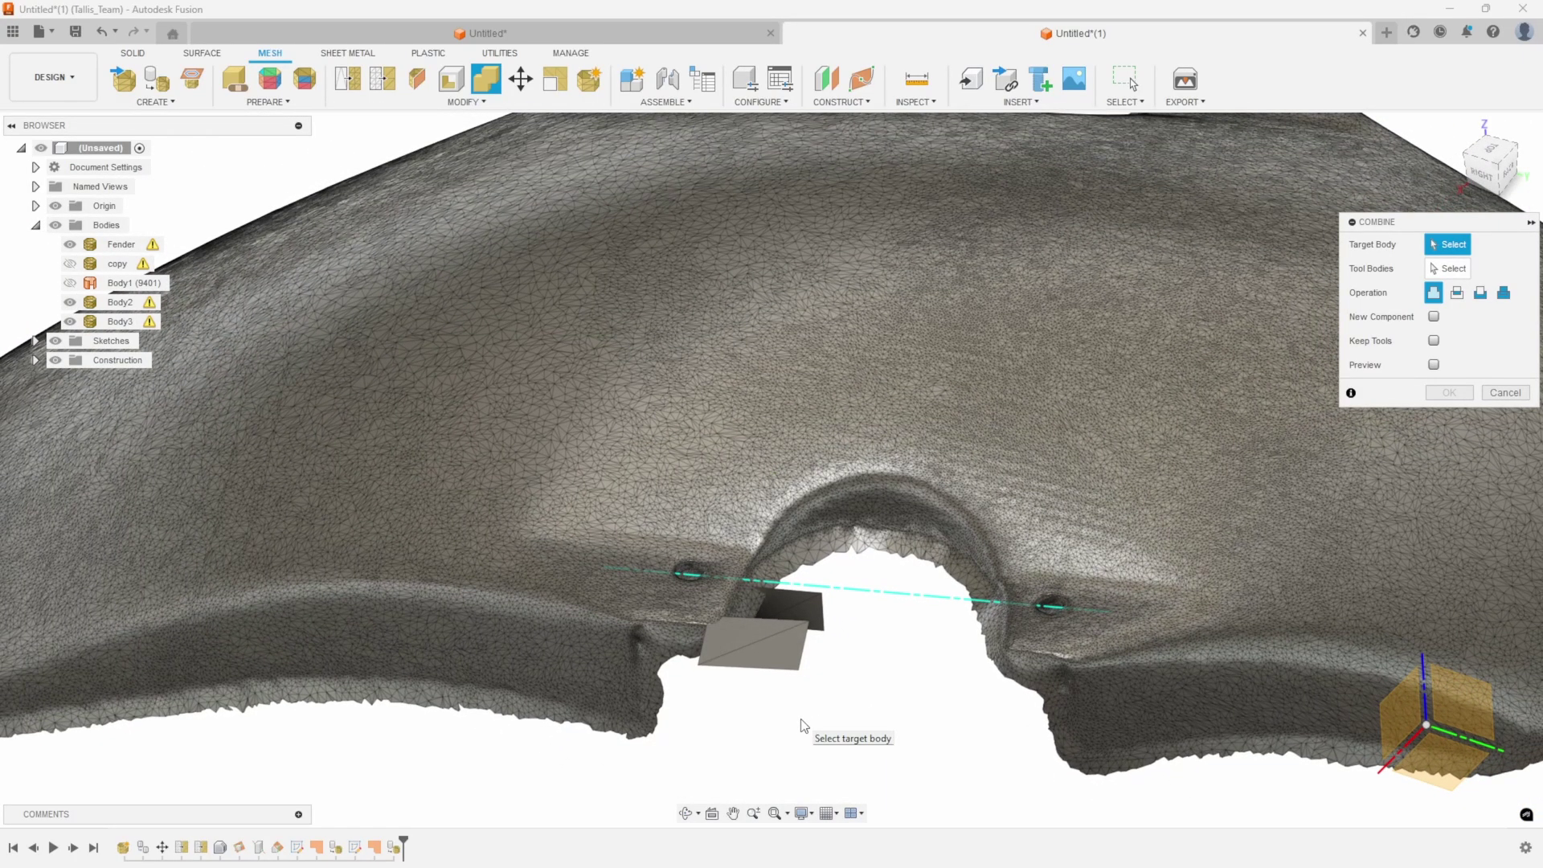
pyautogui.scroll(-1, 798, 672)
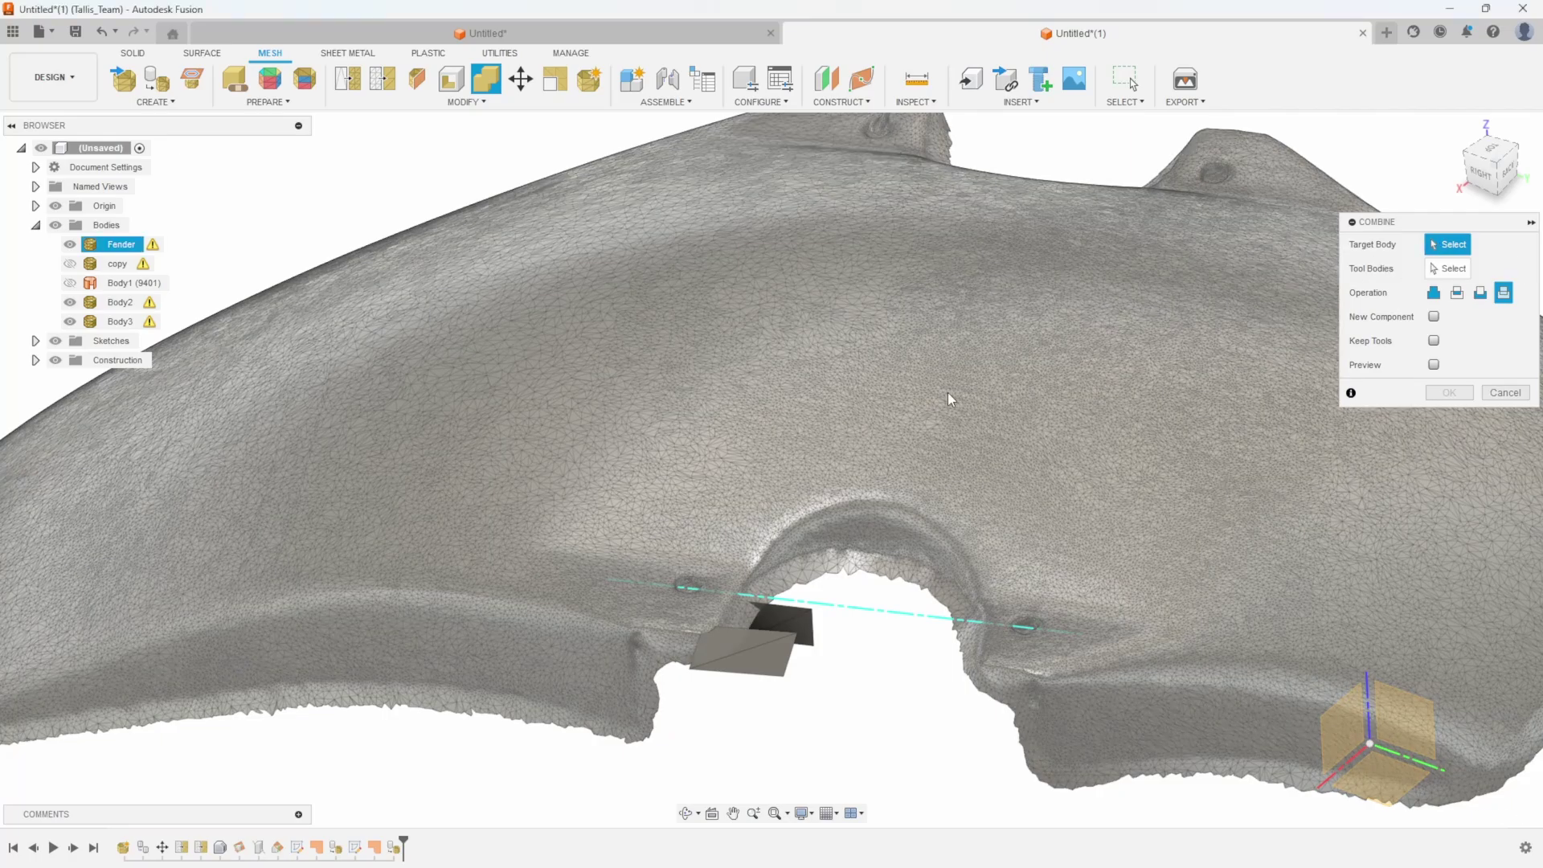
pyautogui.click(1145, 443)
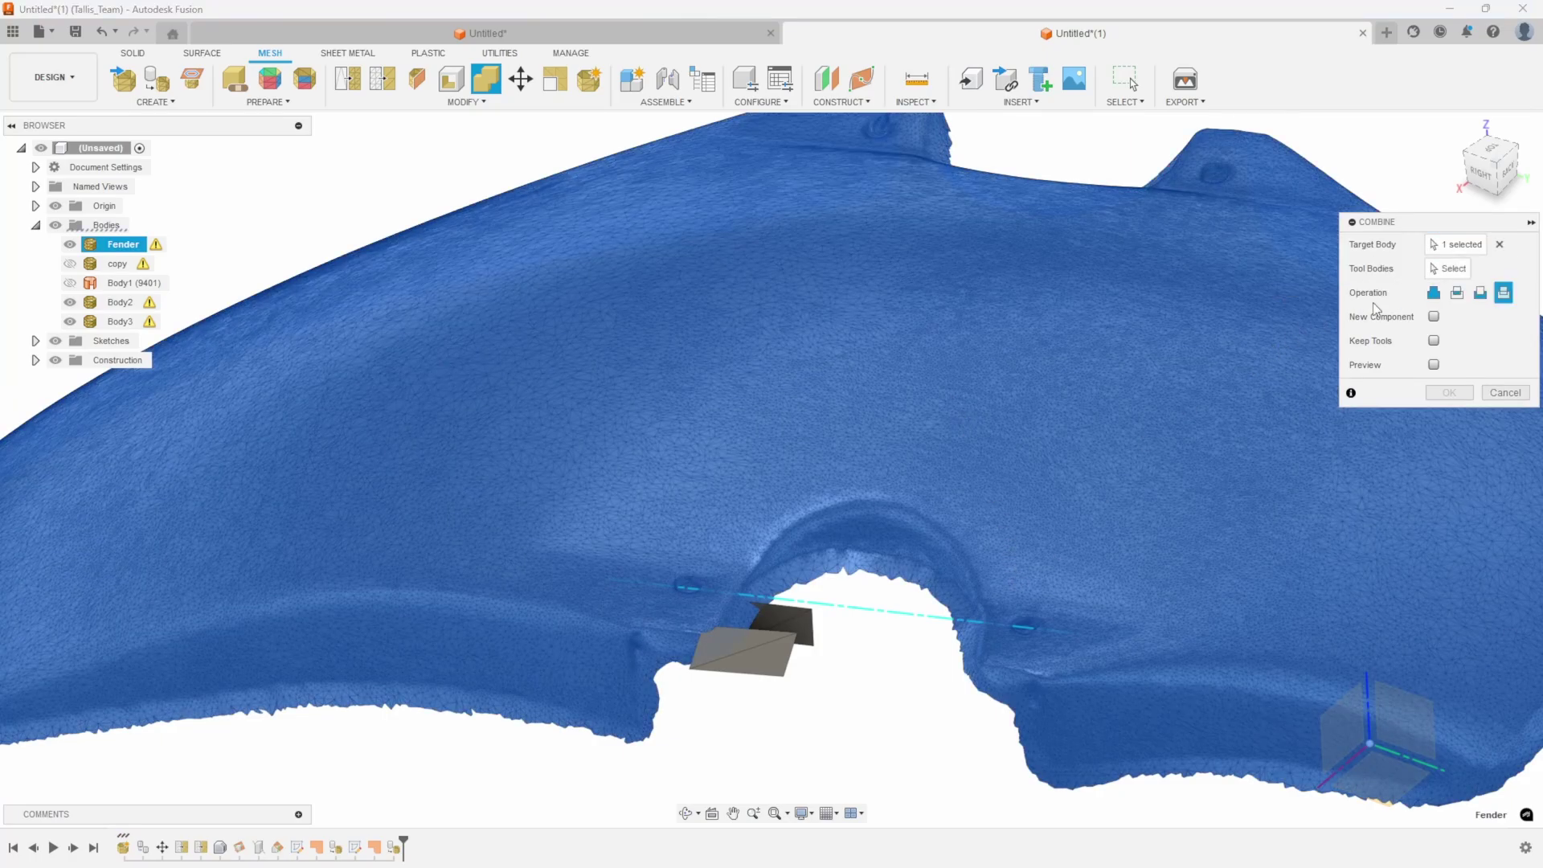
pyautogui.click(794, 625)
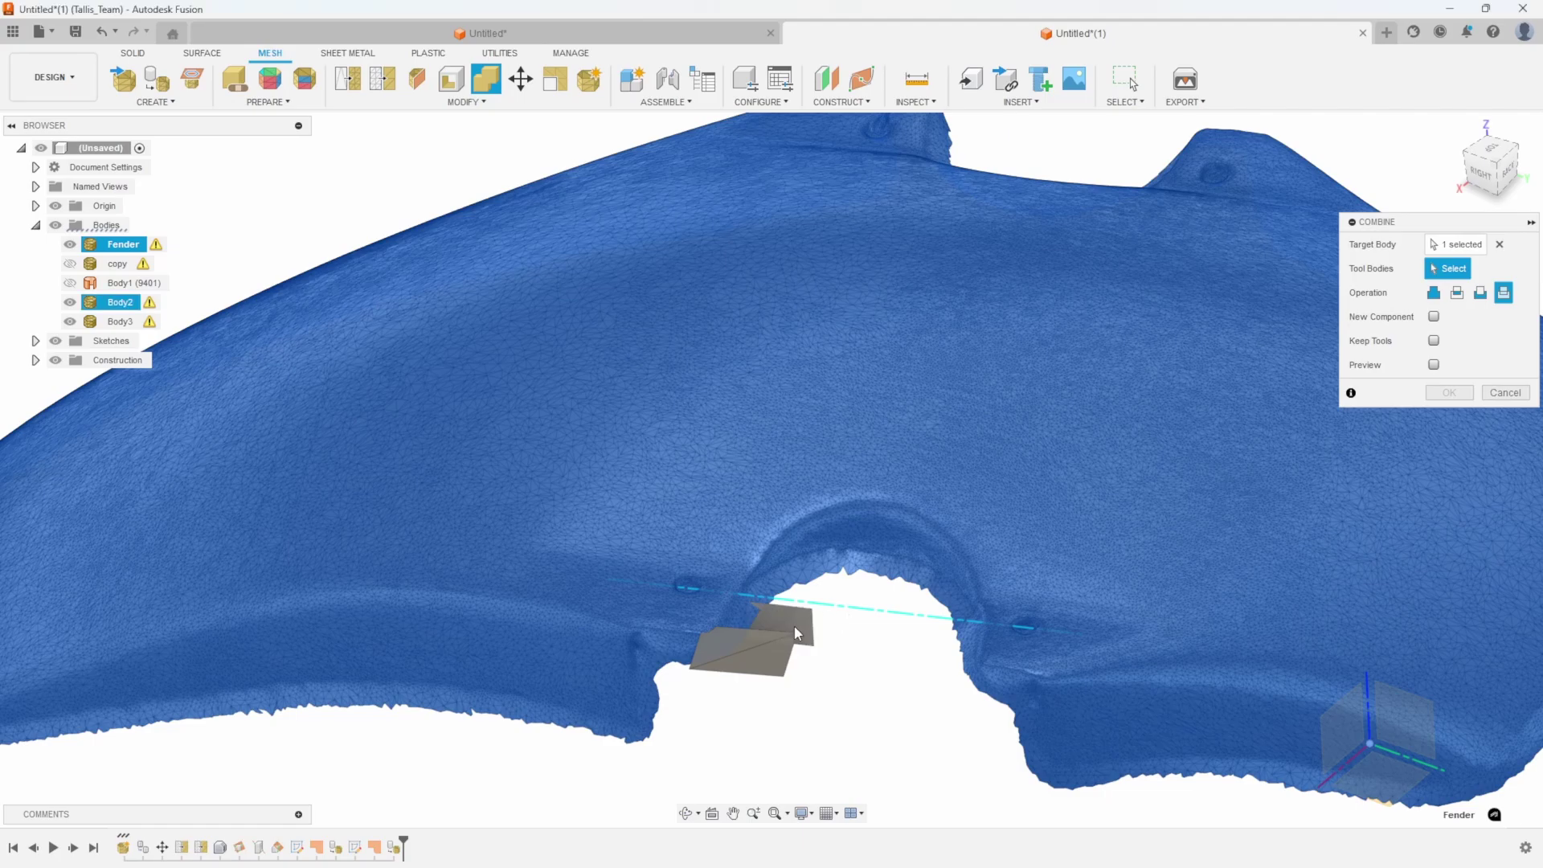
pyautogui.click(772, 647)
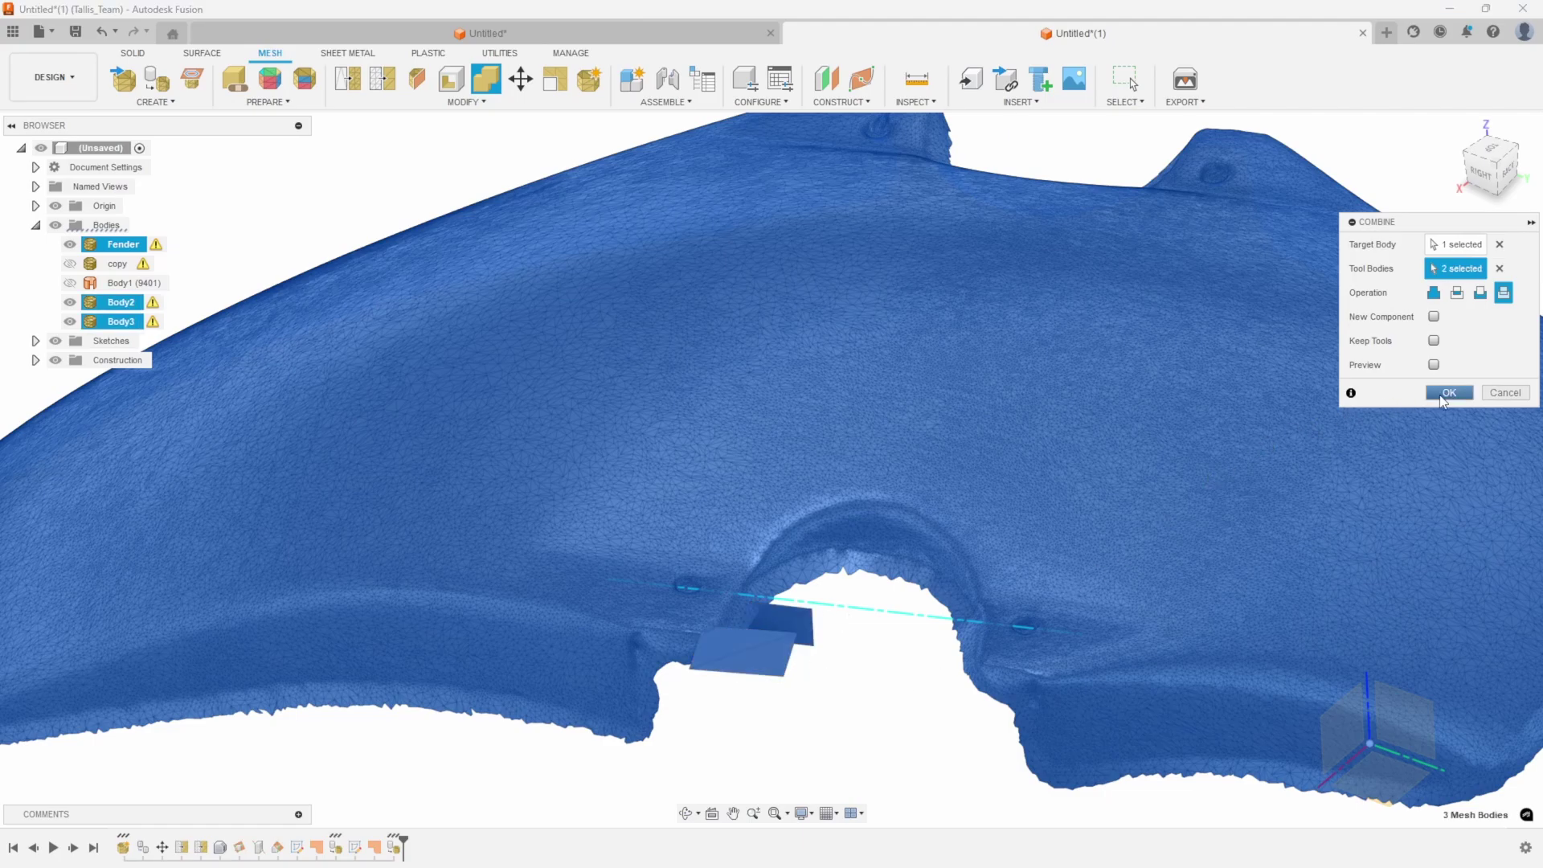
pyautogui.click(1448, 393)
# Check that the patches belong to the Fender body by hiding and showing it, and inspect the combined mesh.
pyautogui.scroll(2, 748, 641)
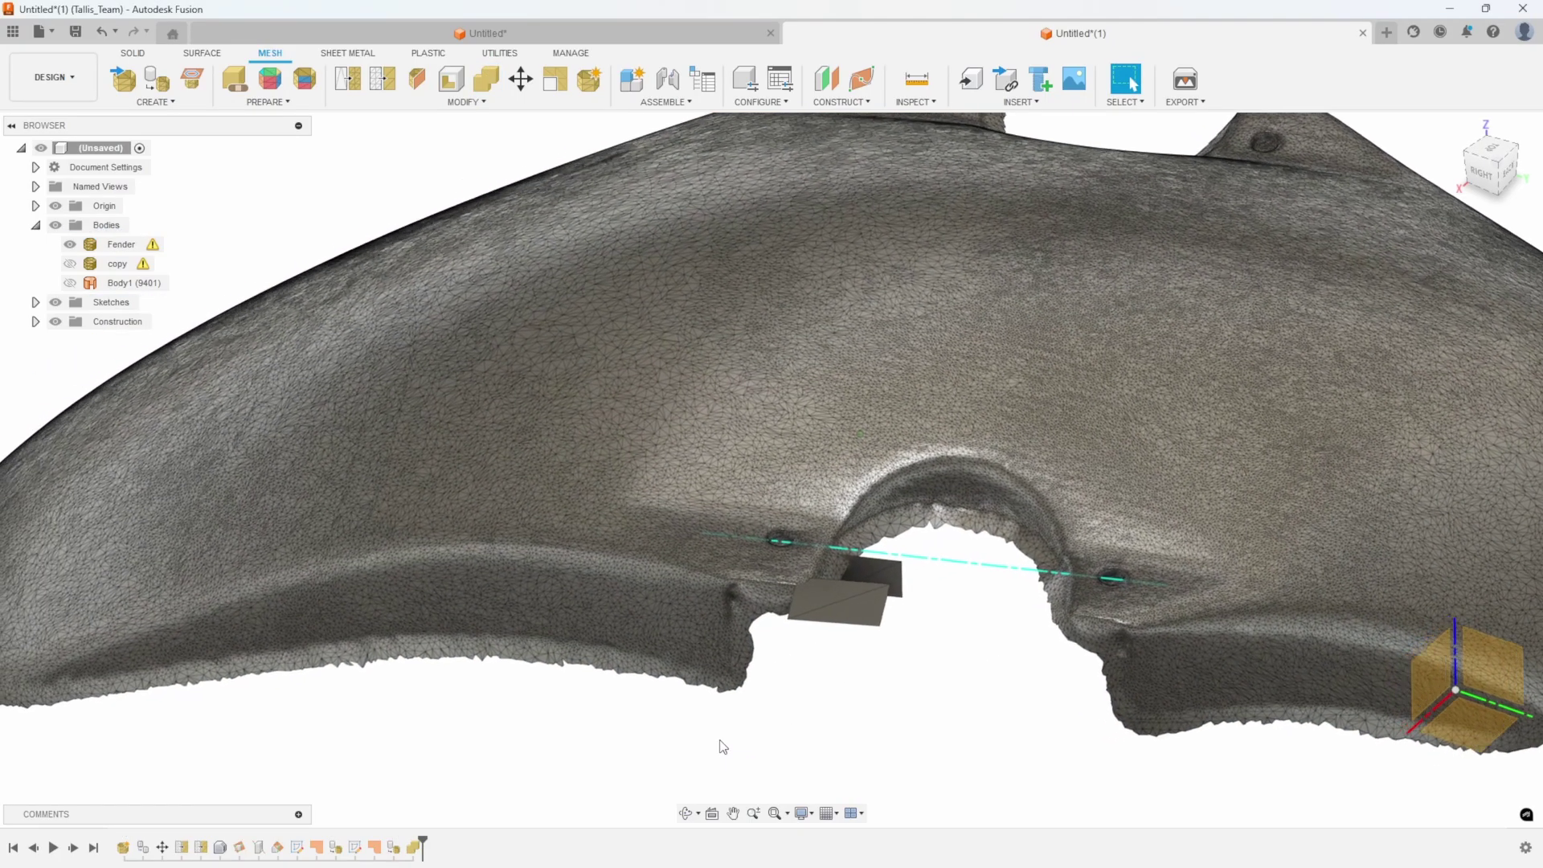
pyautogui.scroll(-2, 727, 751)
pyautogui.scroll(3, 832, 574)
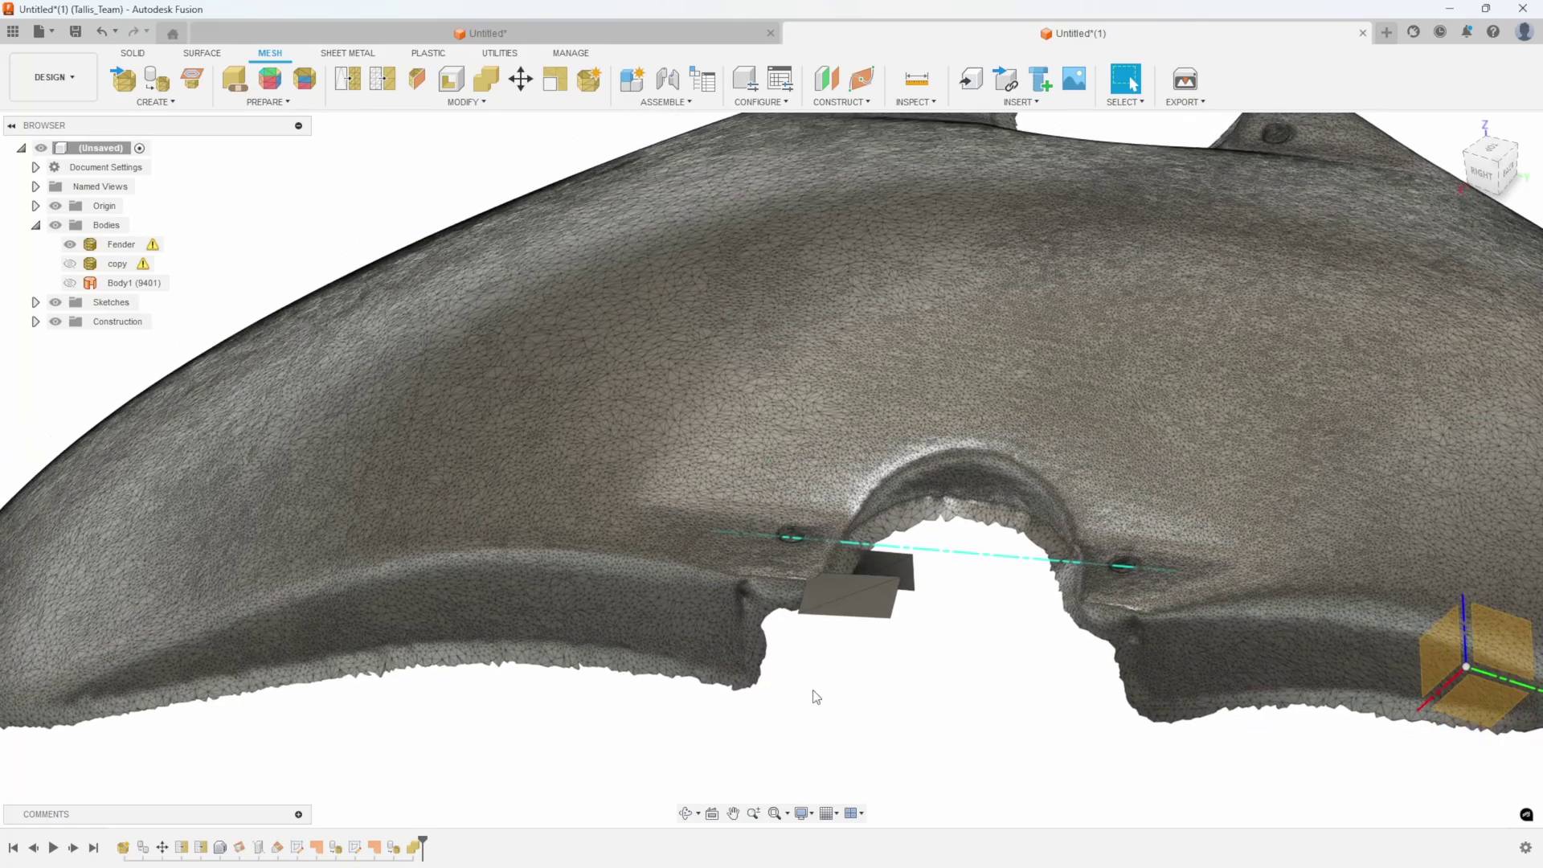
pyautogui.scroll(-2, 817, 696)
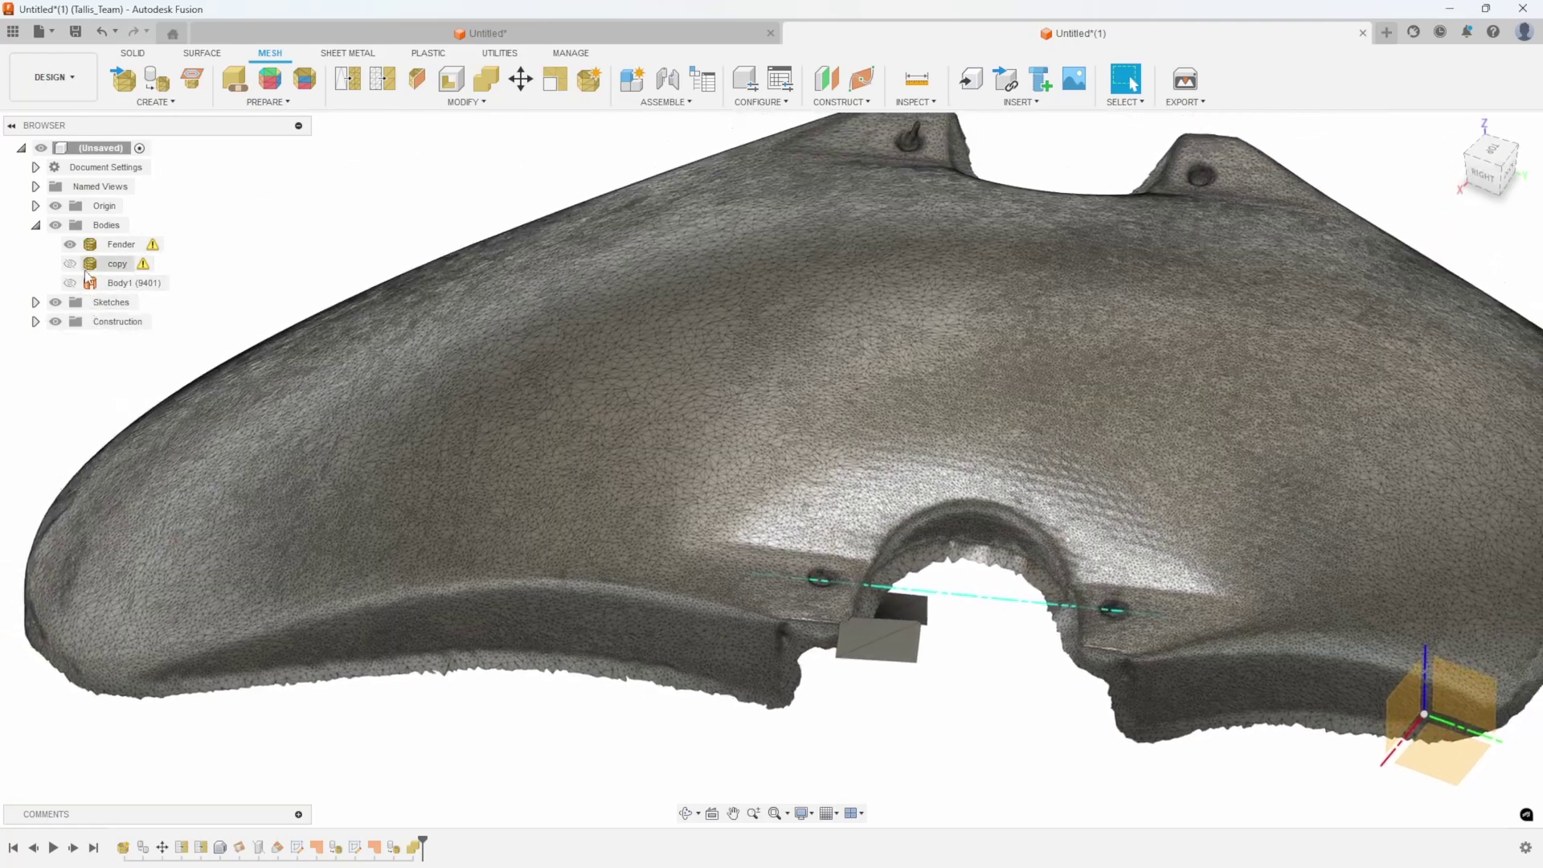
pyautogui.click(69, 245)
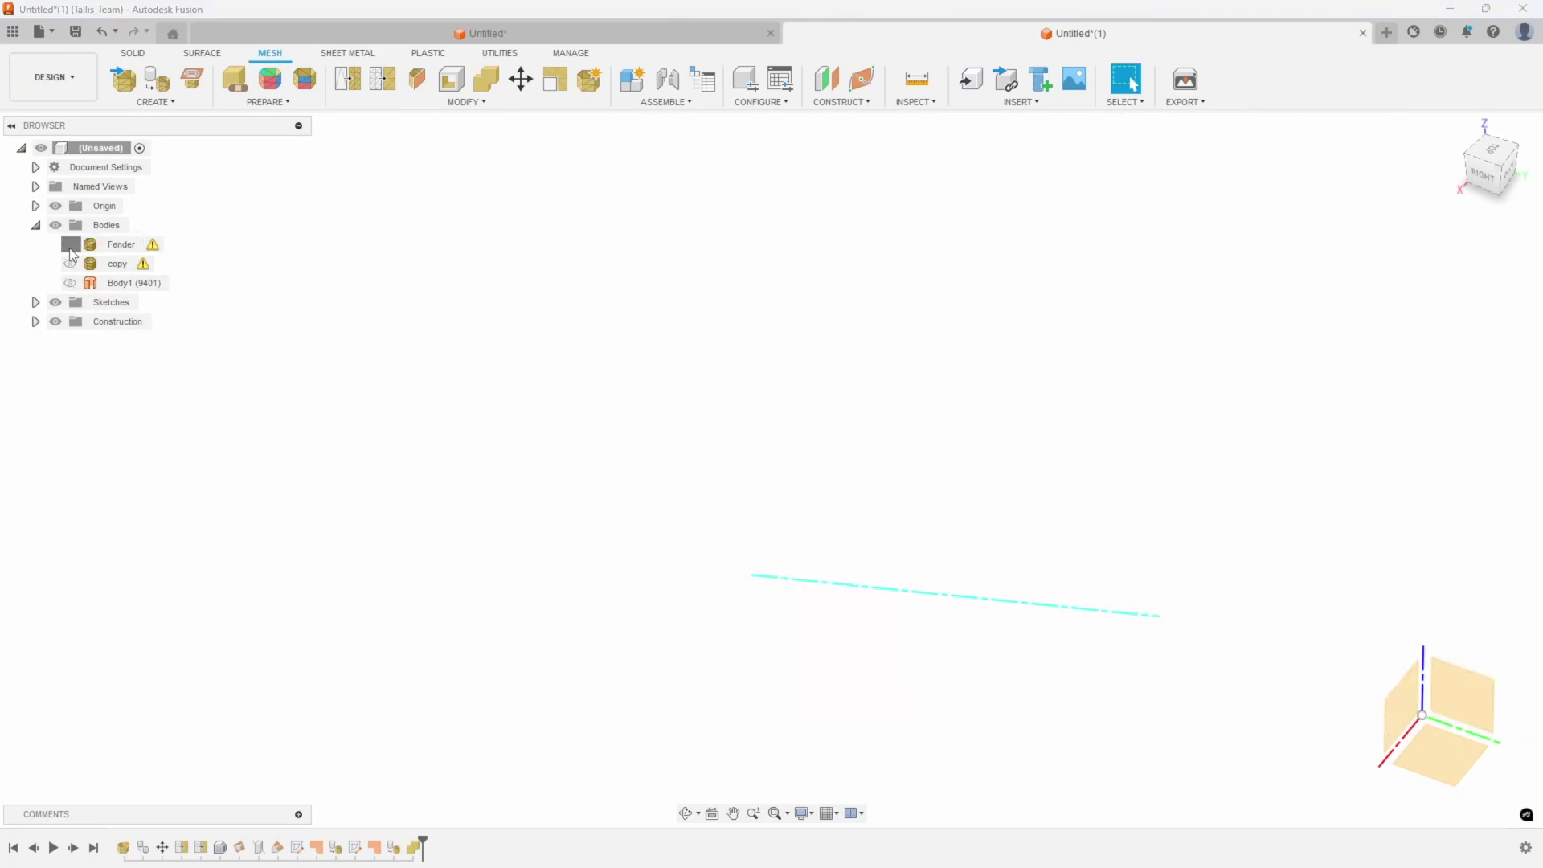
pyautogui.click(70, 244)
pyautogui.scroll(3, 891, 634)
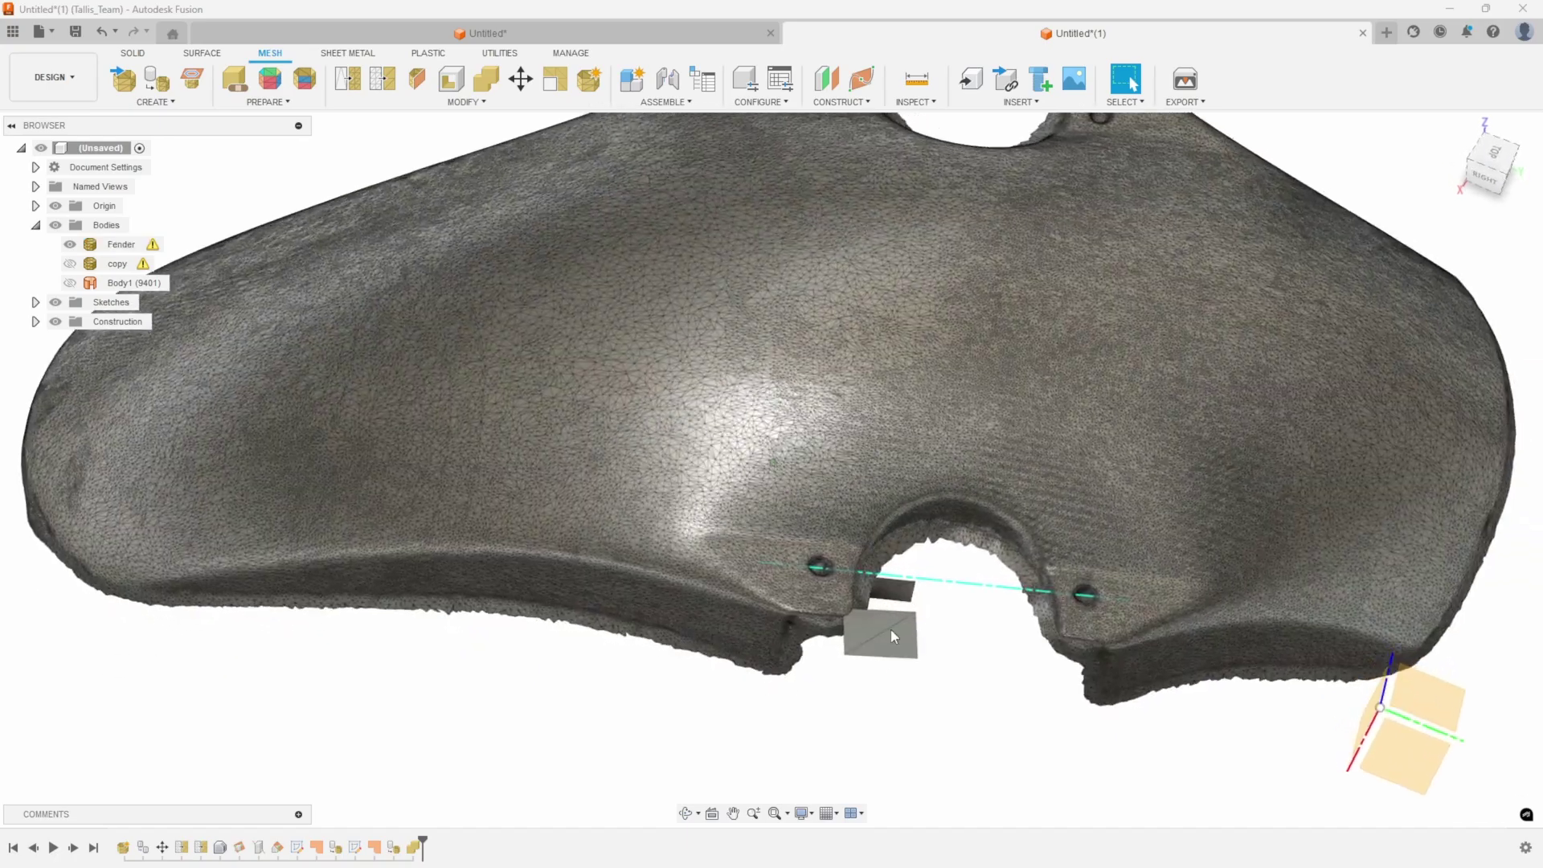
pyautogui.keyDown('shift'); pyautogui.moveTo(891, 629); pyautogui.dragTo(987, 763, button='middle'); pyautogui.keyUp('shift')
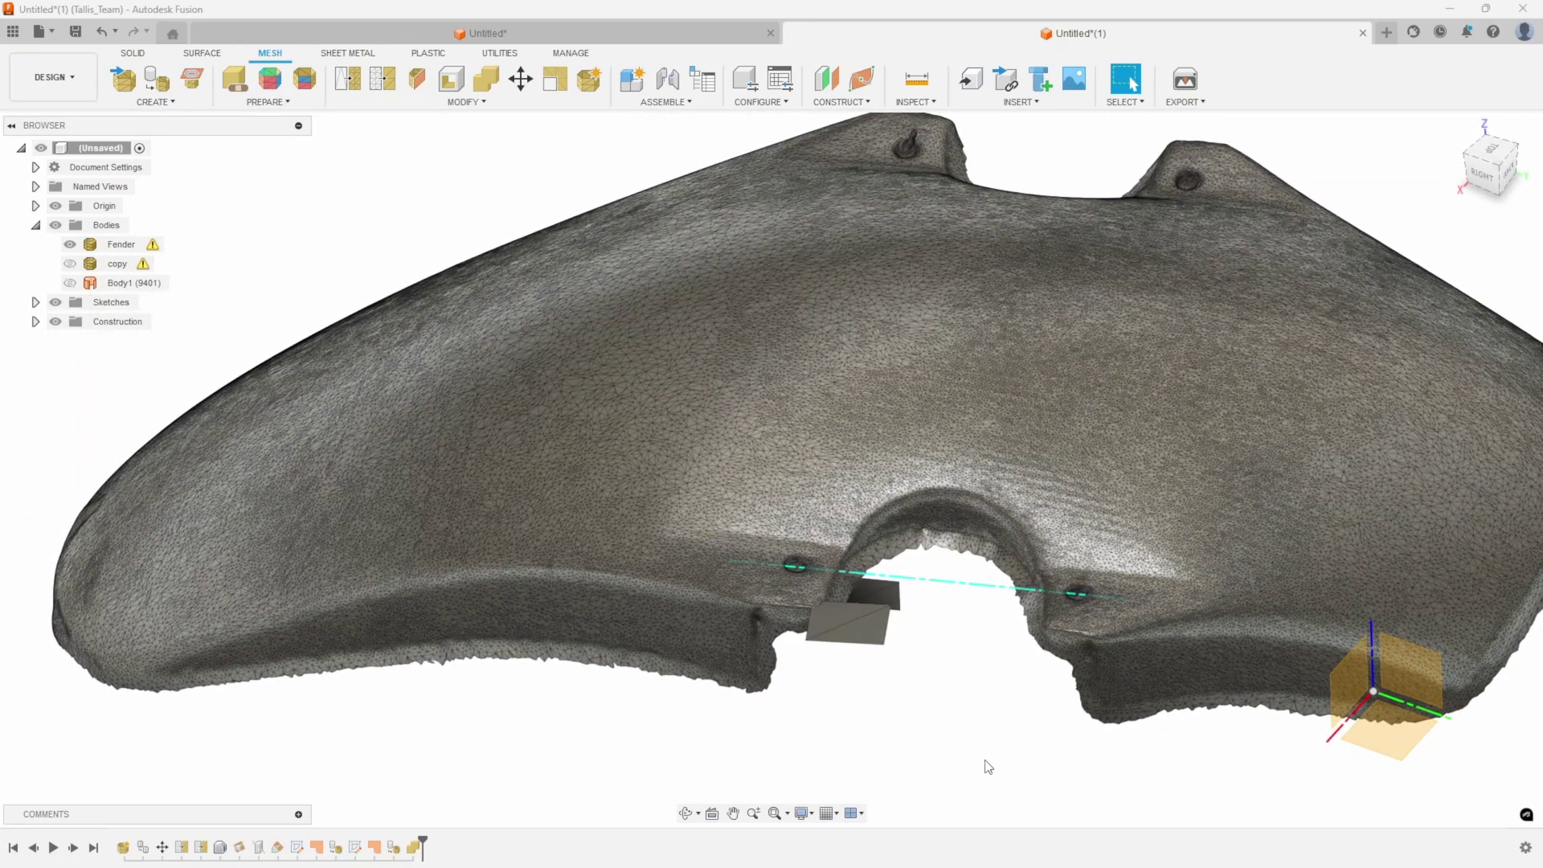
# Open the combined Fender mesh body for Direct Edit.
pyautogui.scroll(-2, 987, 767)
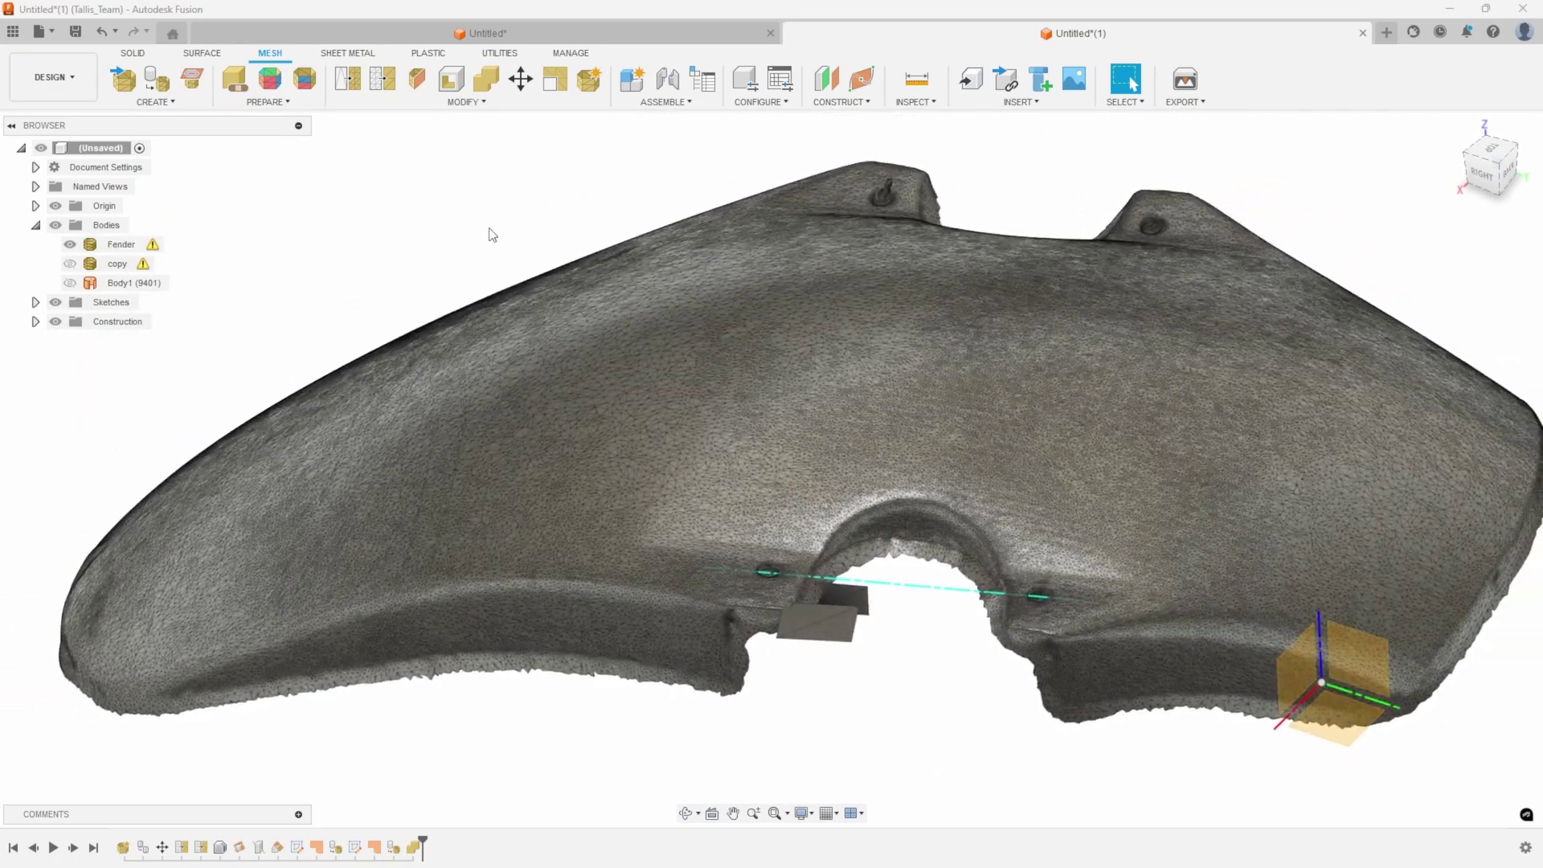
pyautogui.scroll(-1, 488, 227)
pyautogui.click(466, 102)
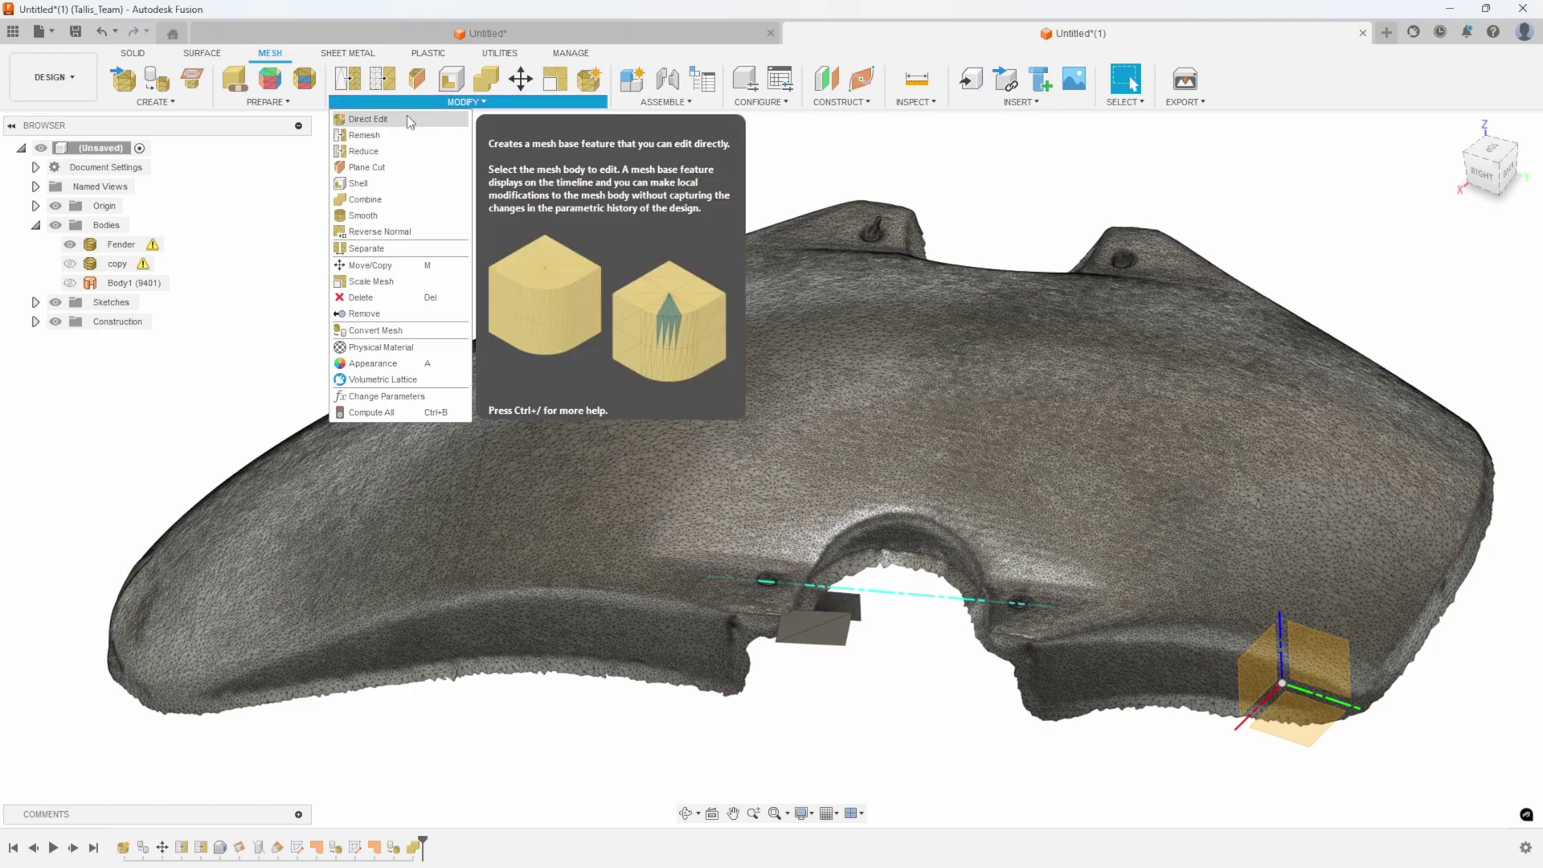
pyautogui.click(406, 114)
pyautogui.click(831, 329)
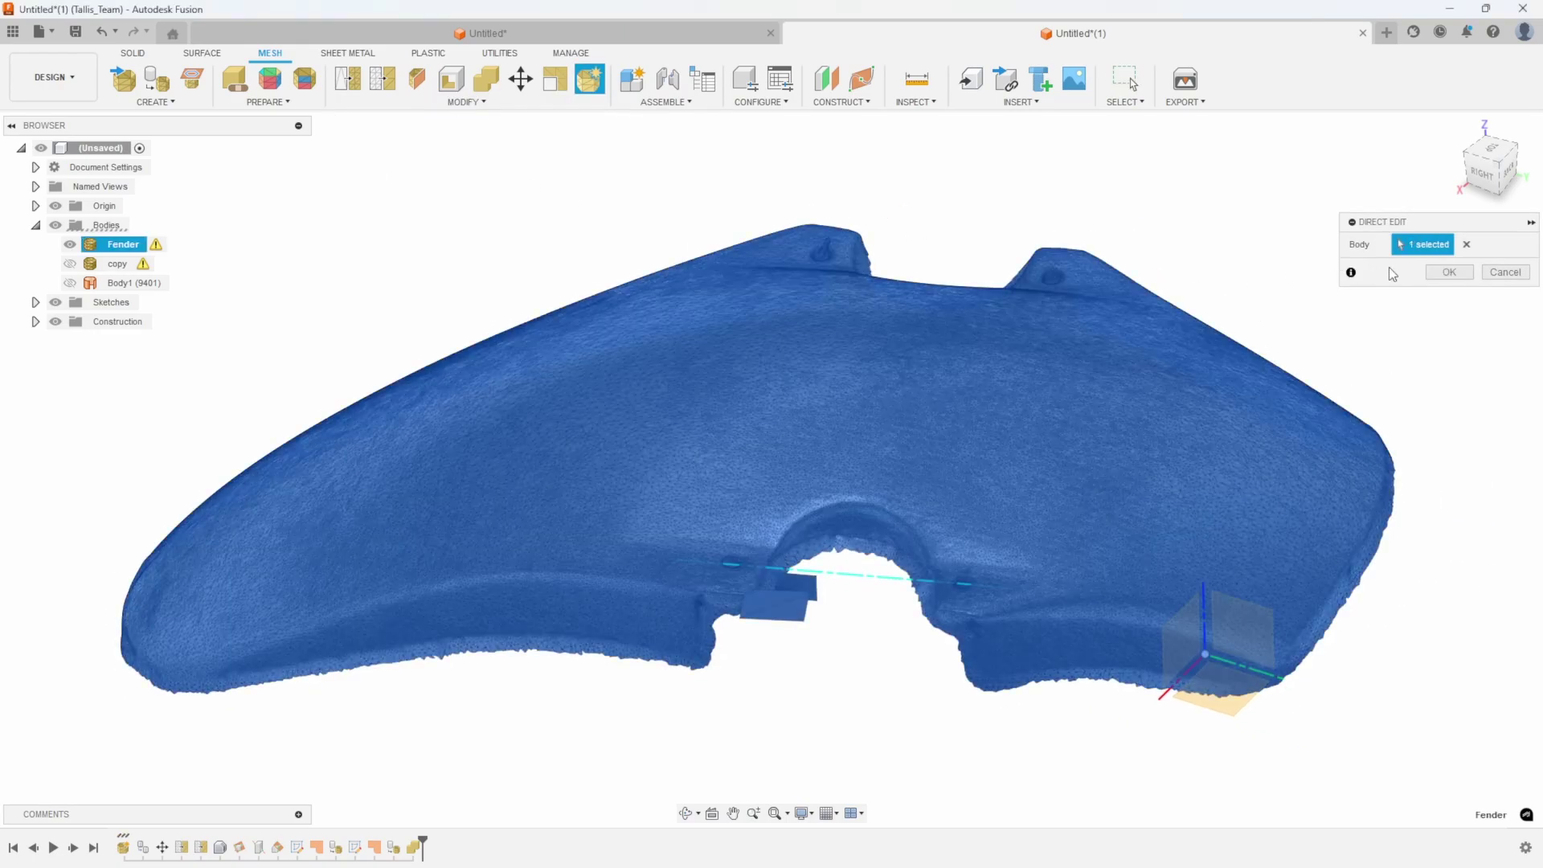
pyautogui.click(1449, 272)
# Set up a Mesh Align from the upright rectangular patch to the origin's YZ plane, with the preview enabled.
pyautogui.click(390, 102)
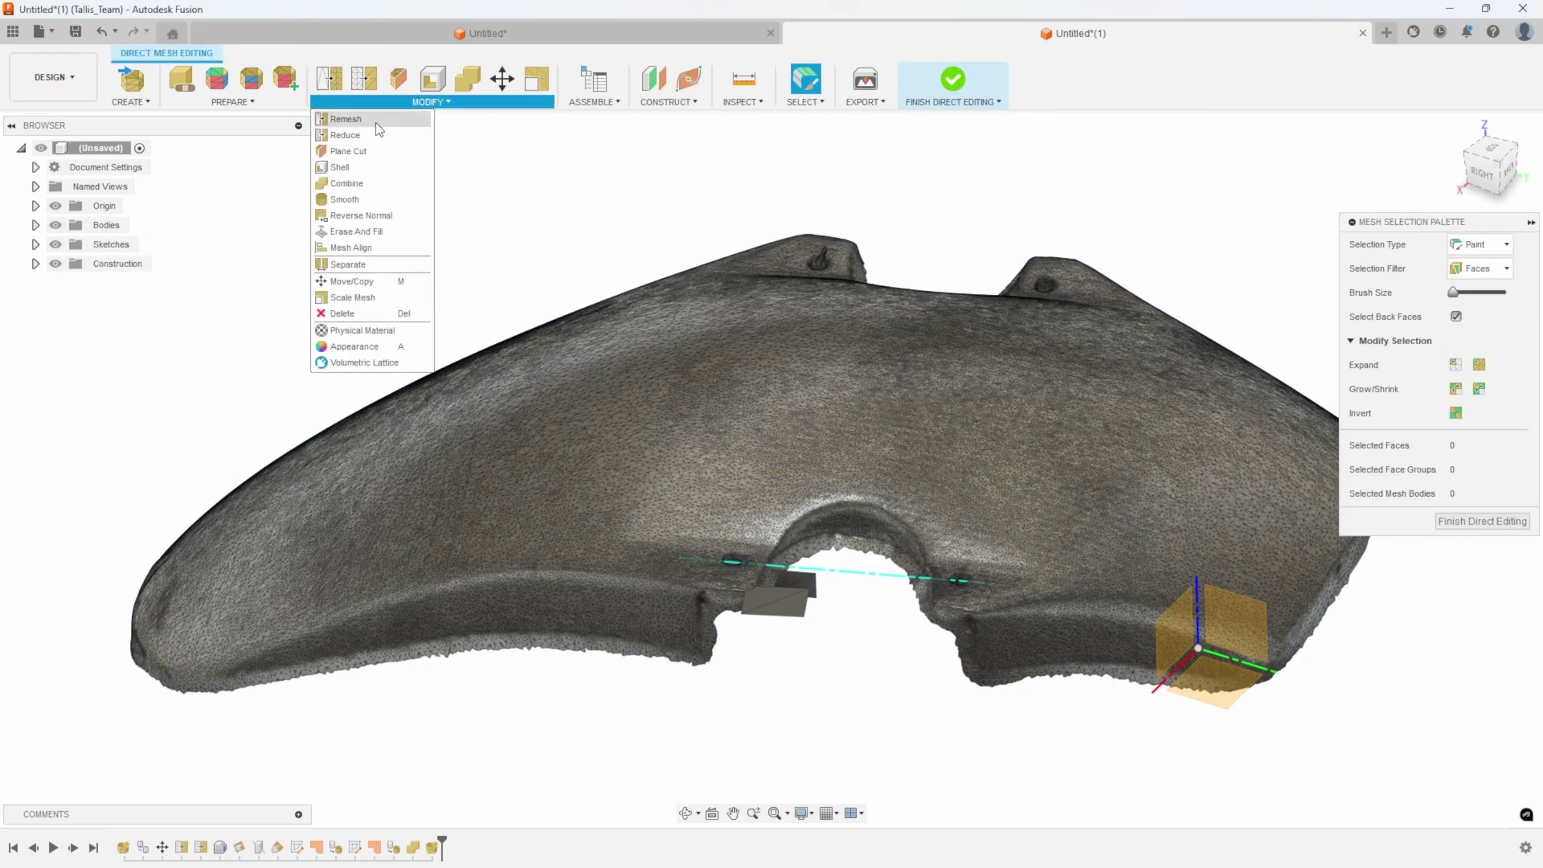
pyautogui.click(361, 247)
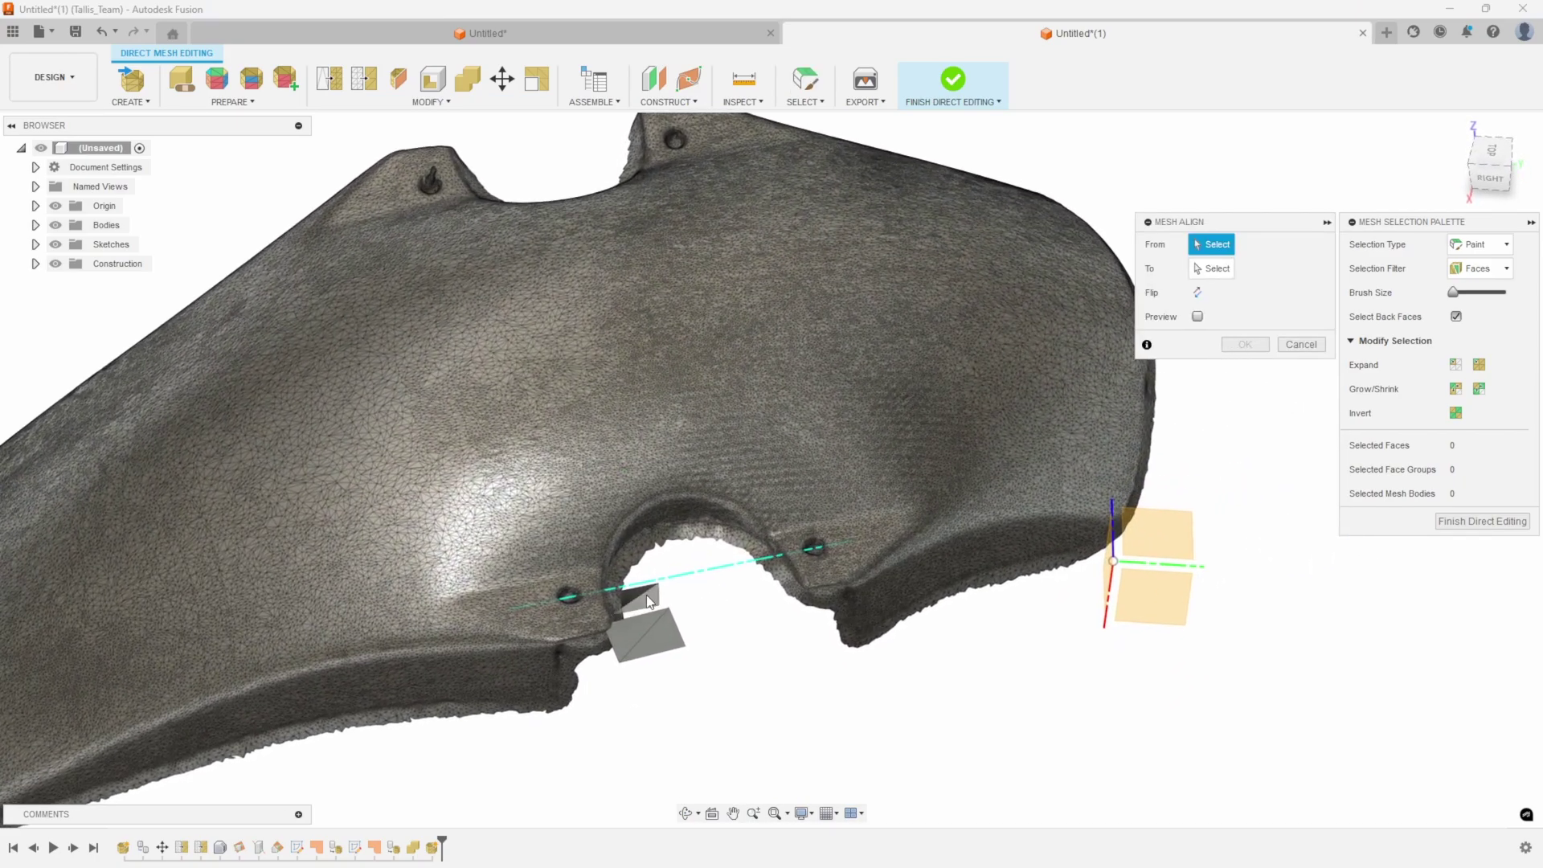
pyautogui.click(1213, 277)
pyautogui.scroll(-5, 1159, 546)
pyautogui.click(1129, 549)
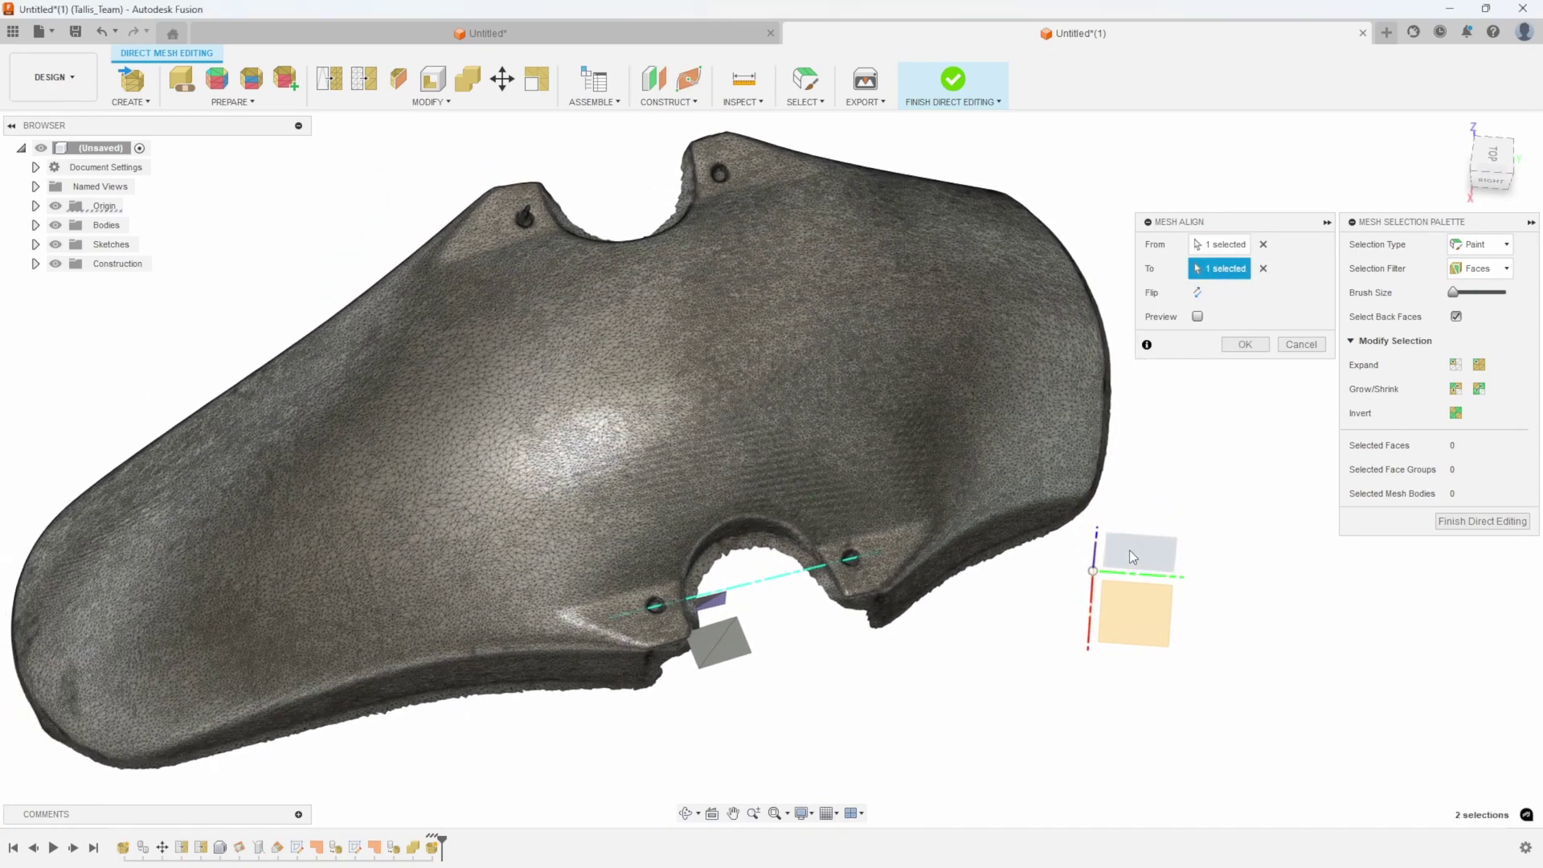
pyautogui.click(1198, 317)
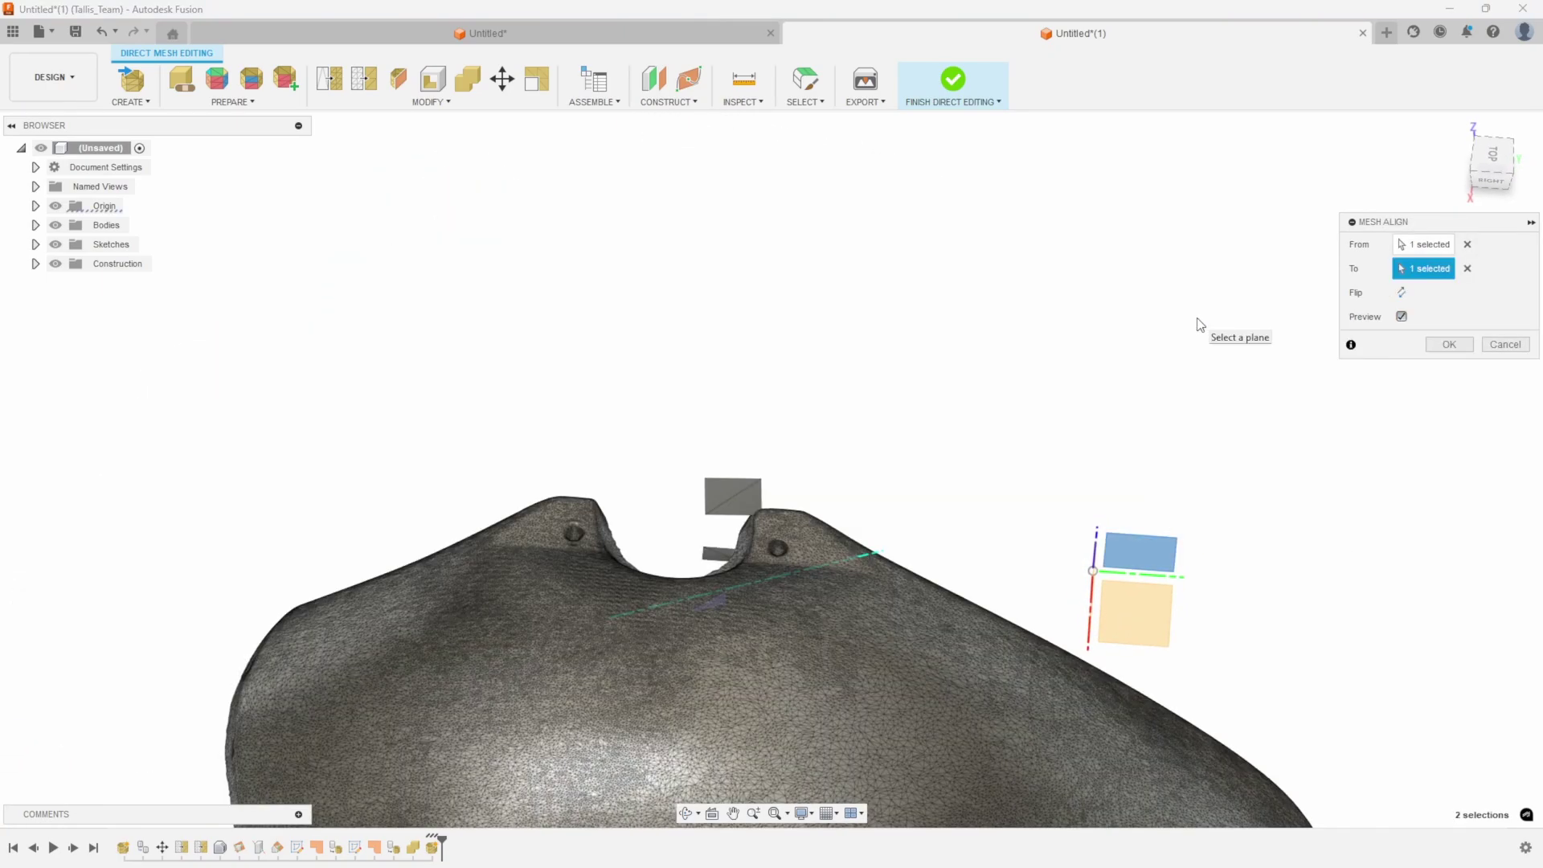
# Flip the mesh alignment direction, check the fender against the YZ plane in the front view, and apply it.
pyautogui.press('F6')
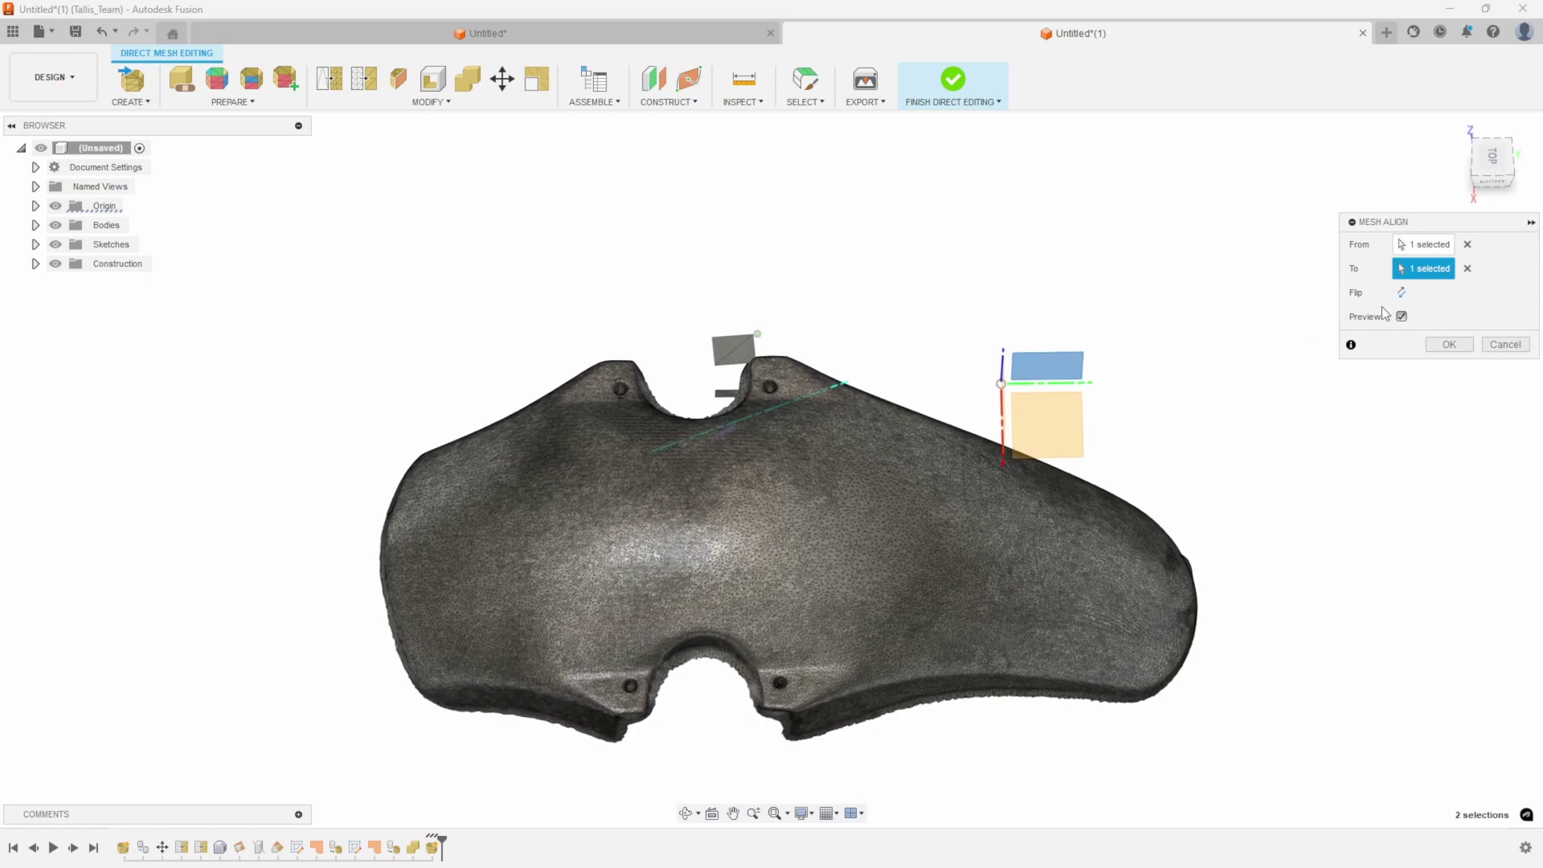
pyautogui.click(1401, 294)
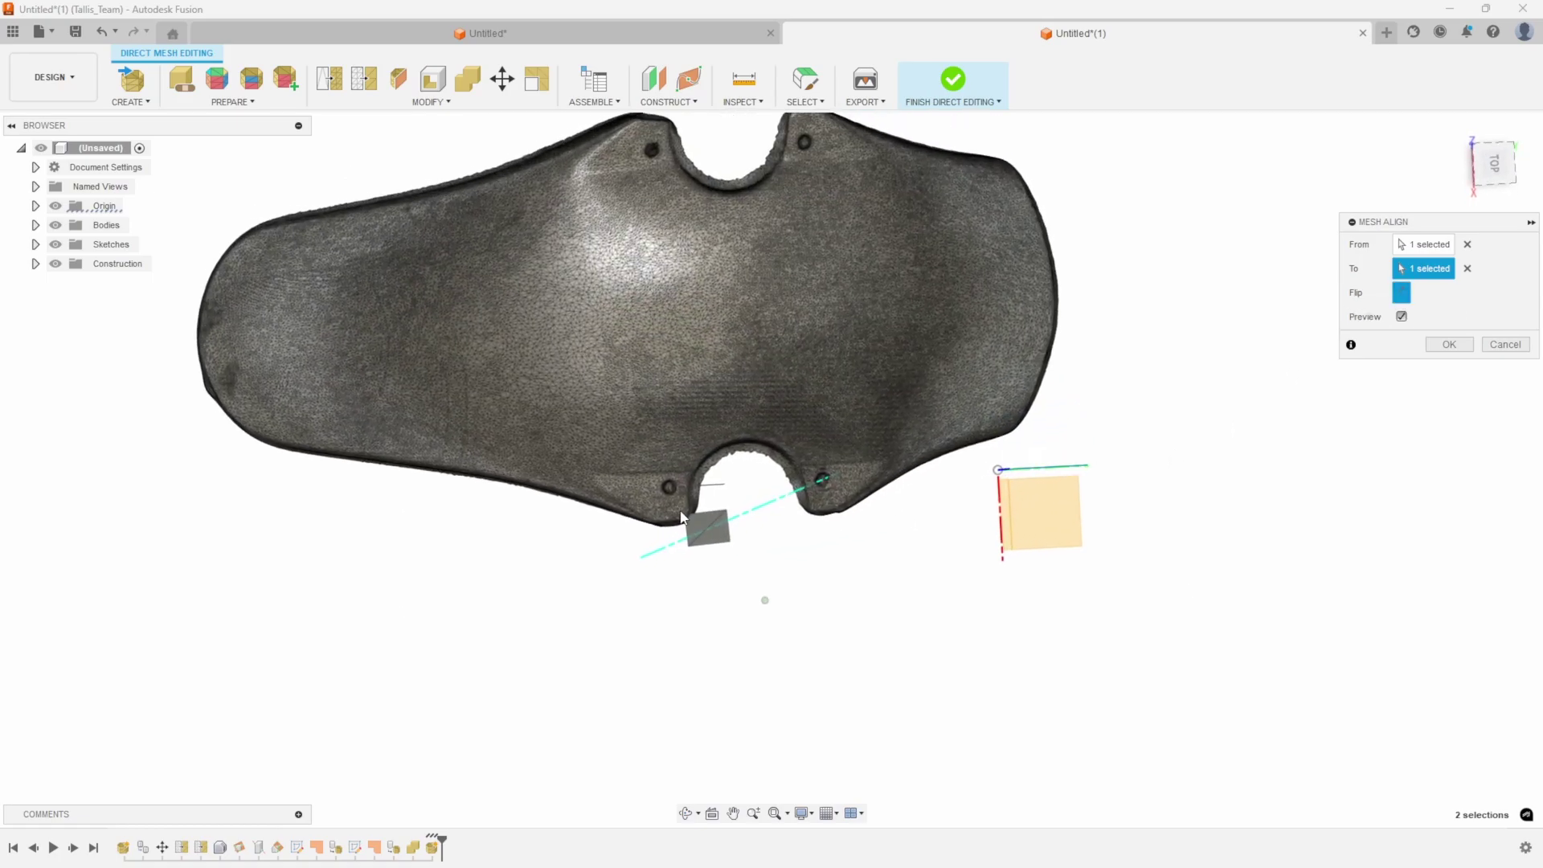
pyautogui.keyDown('shift'); pyautogui.moveTo(723, 496); pyautogui.dragTo(1539, 193, button='middle'); pyautogui.keyUp('shift')
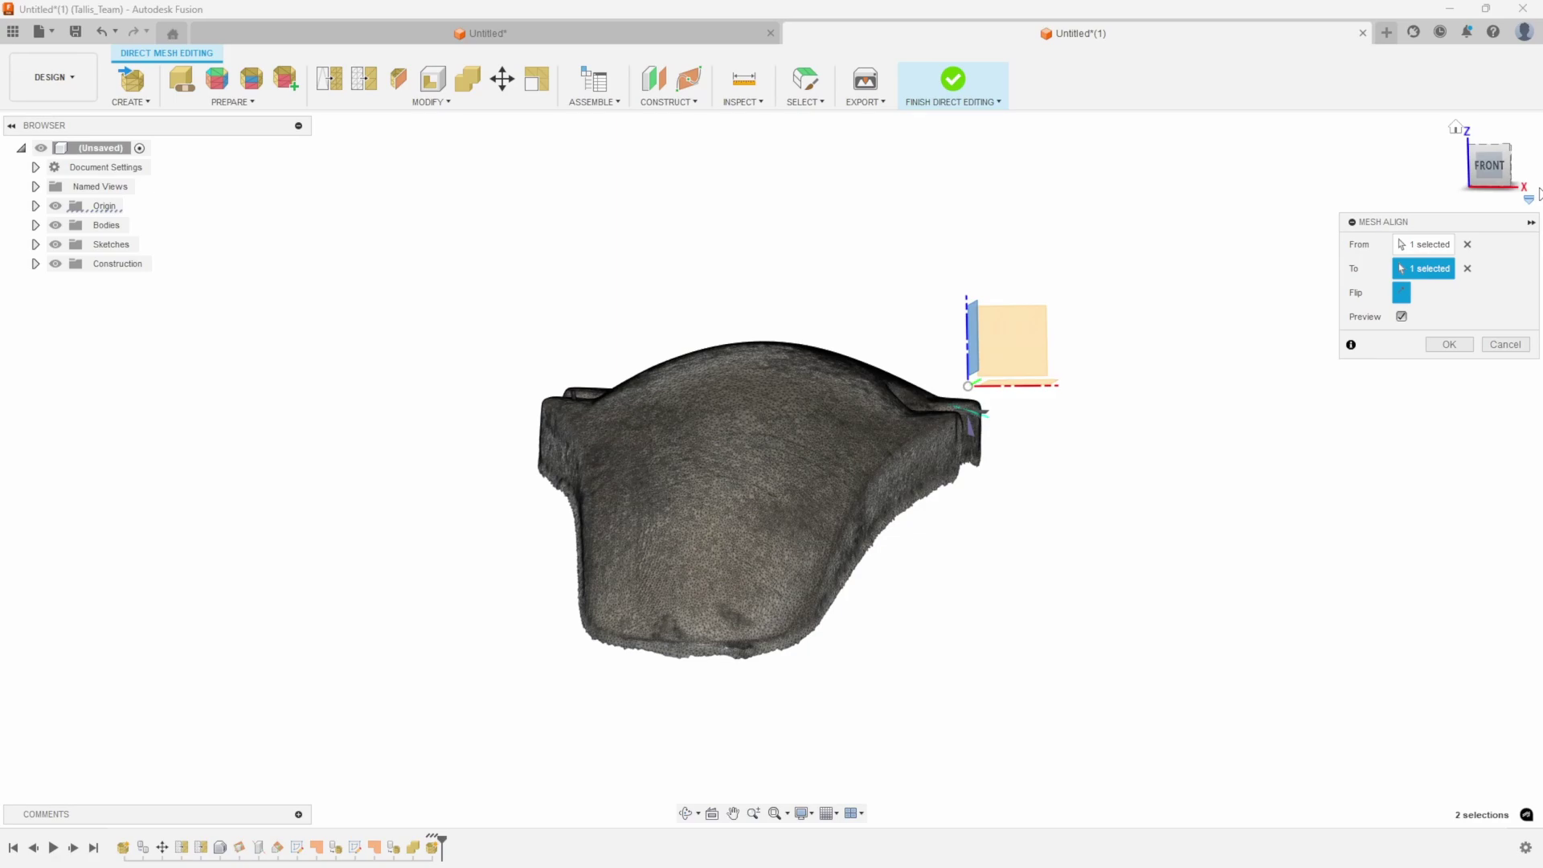
pyautogui.click(1491, 169)
pyautogui.scroll(4, 1061, 390)
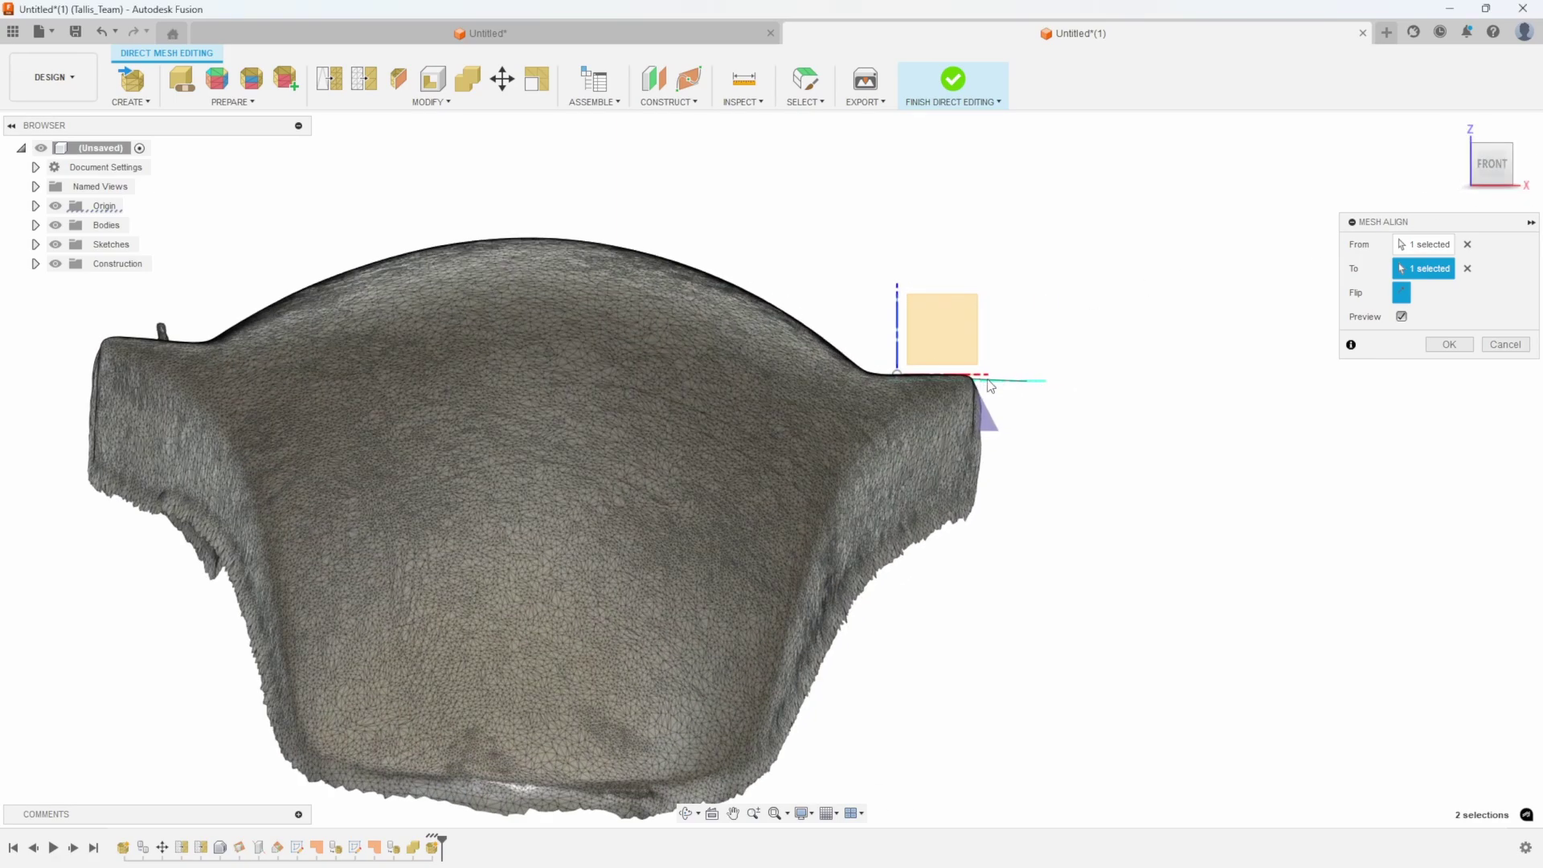
pyautogui.keyDown('shift'); pyautogui.moveTo(1116, 450); pyautogui.dragTo(1446, 347, button='middle'); pyautogui.keyUp('shift')
pyautogui.click(1454, 345)
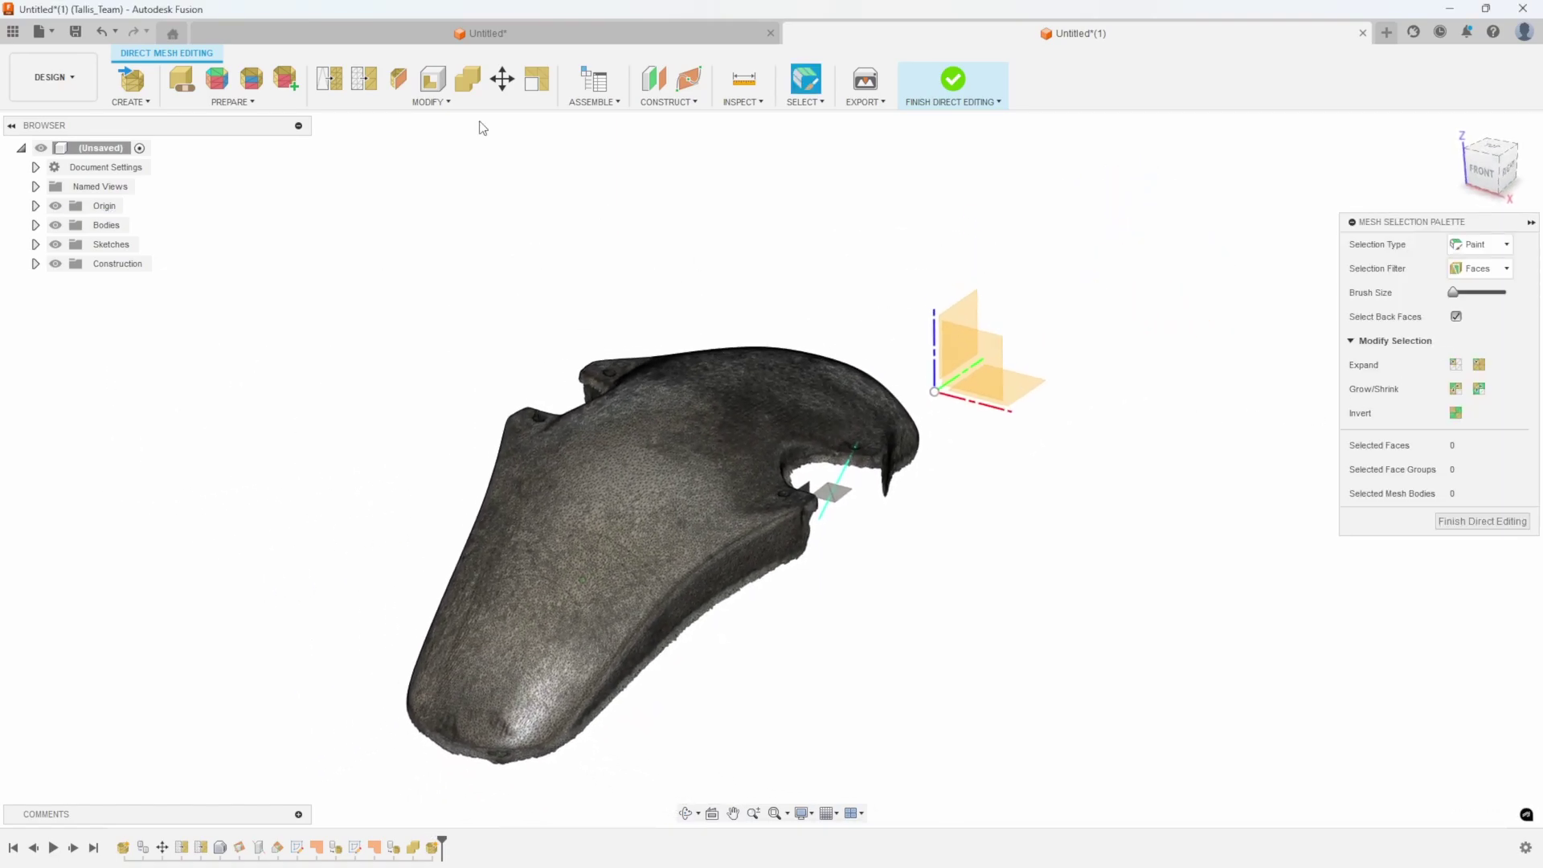
# Mesh Align the horizontal rectangular patch to the origin's XY plane, previewing the flipped result before applying it.
pyautogui.click(428, 102)
pyautogui.click(352, 248)
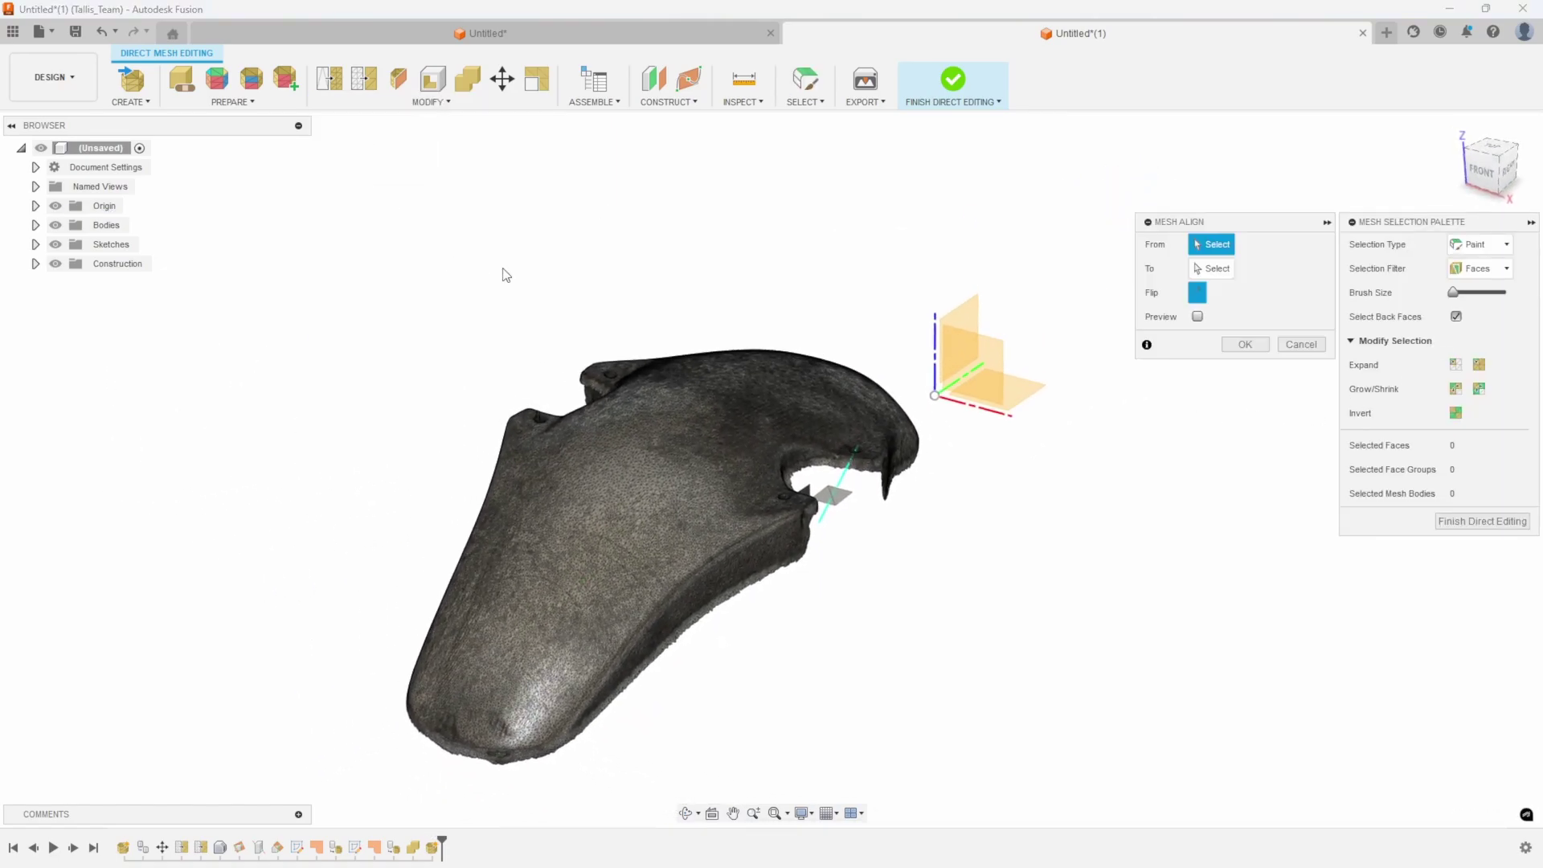
pyautogui.scroll(4, 828, 487)
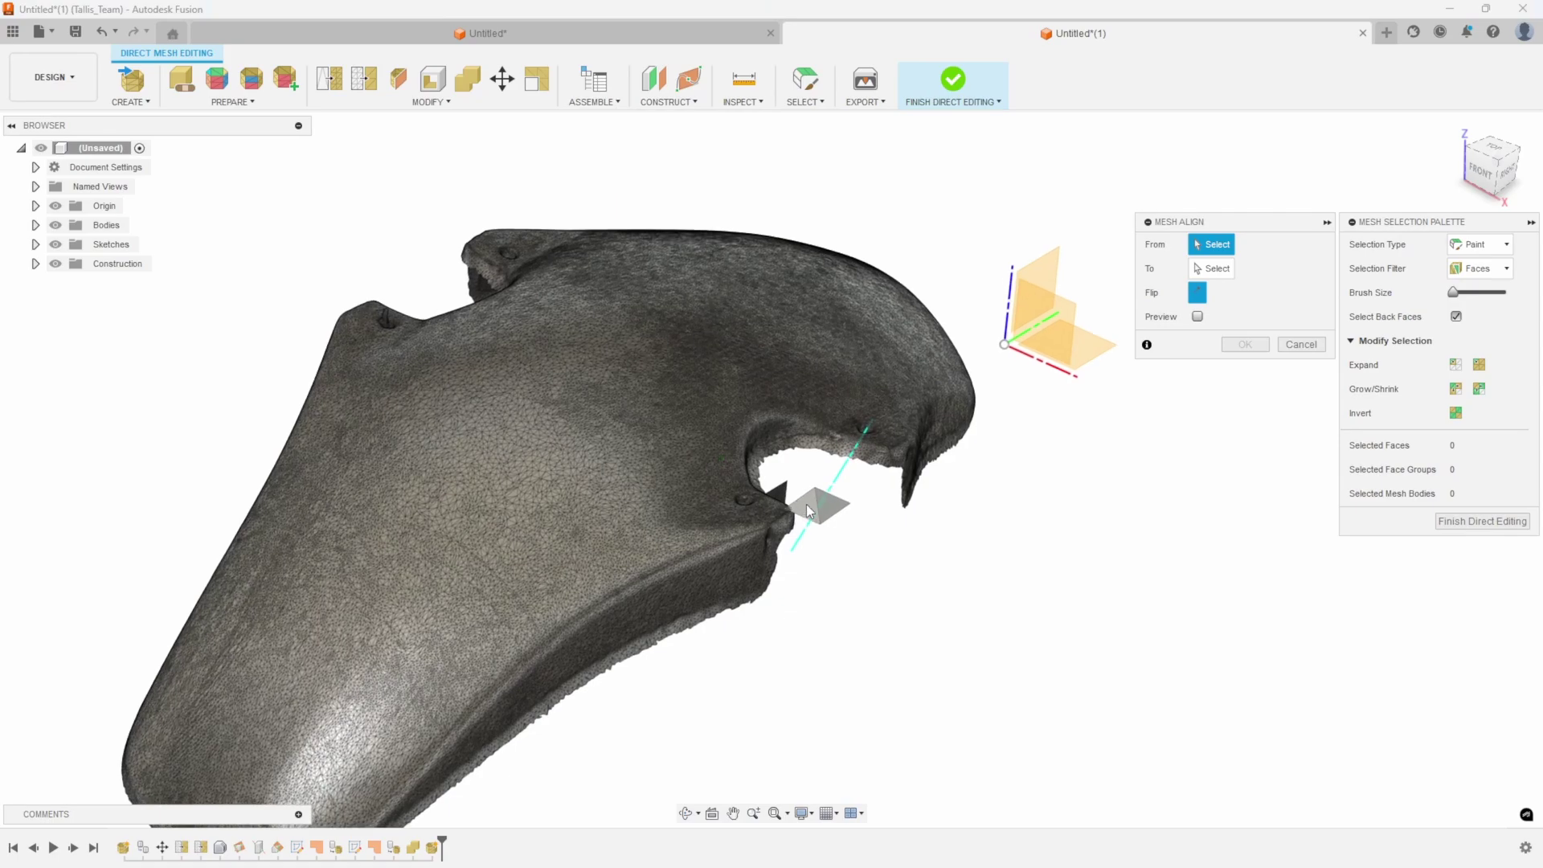
pyautogui.click(807, 504)
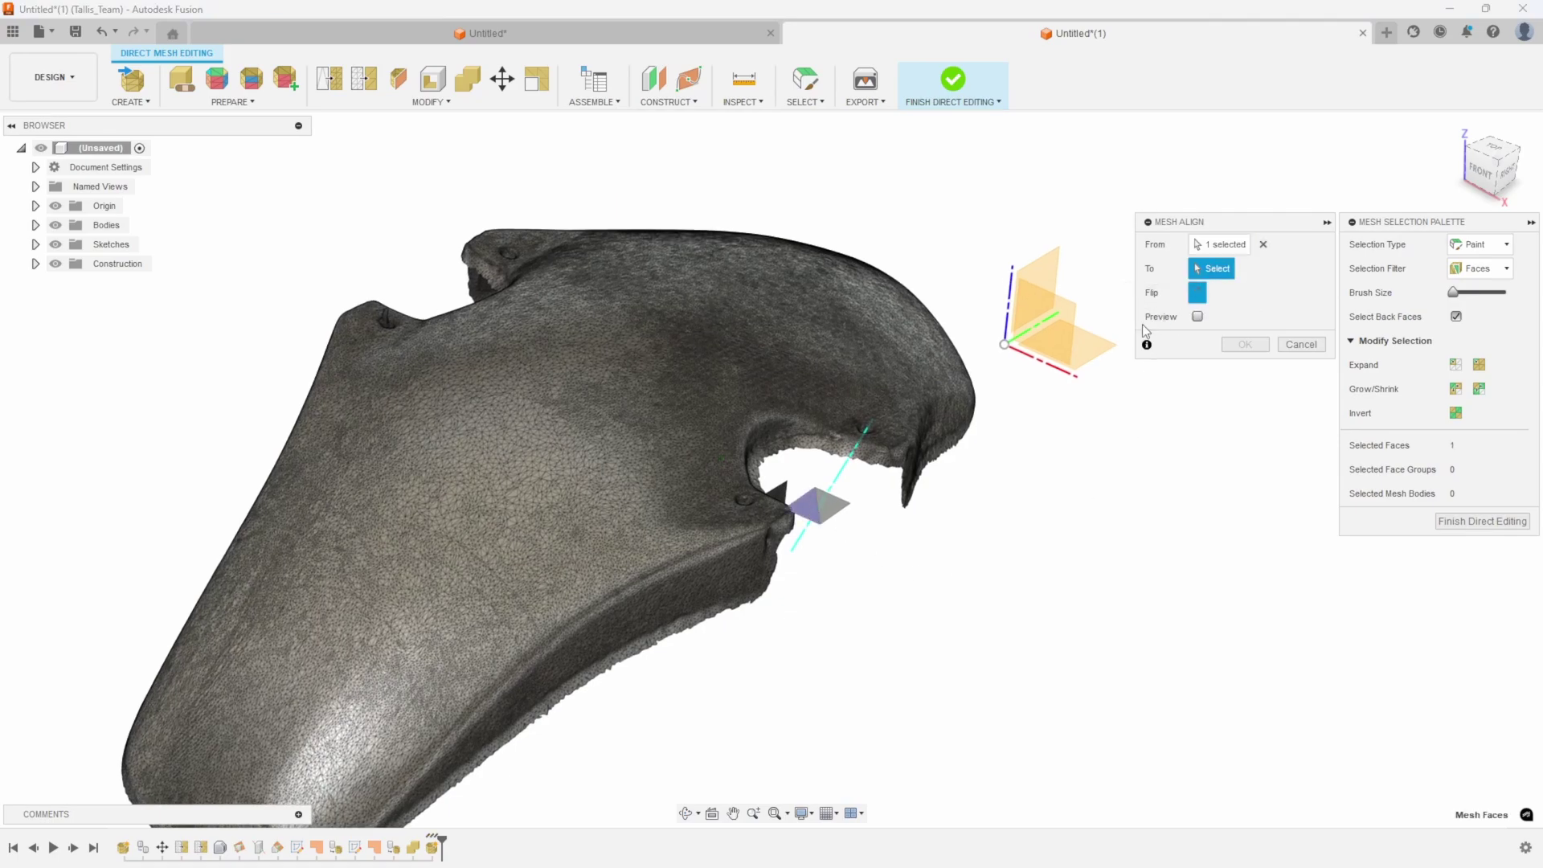
pyautogui.click(1098, 345)
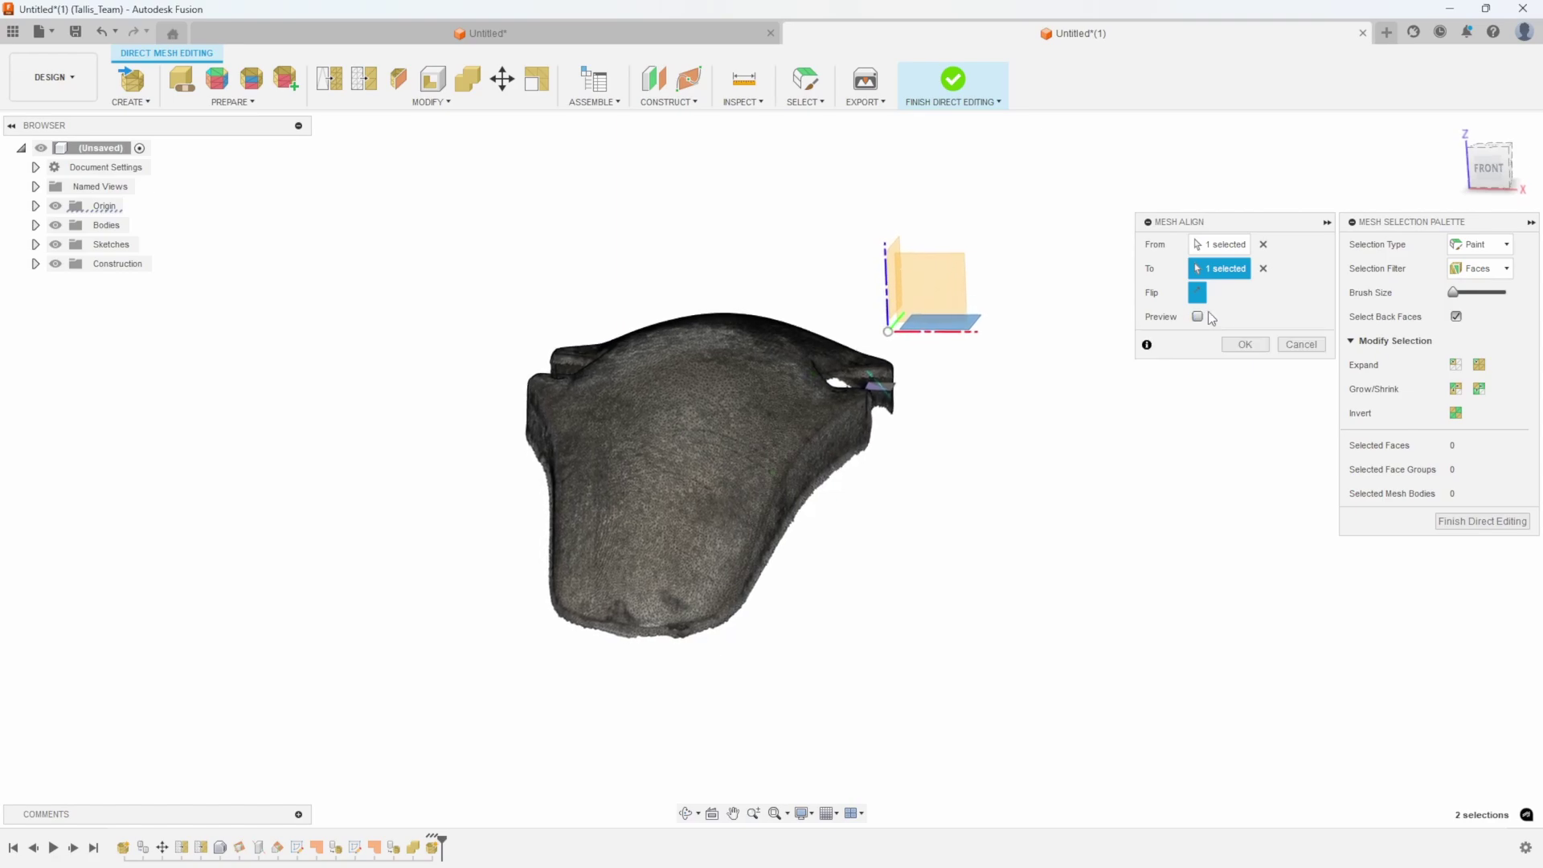
pyautogui.click(1197, 317)
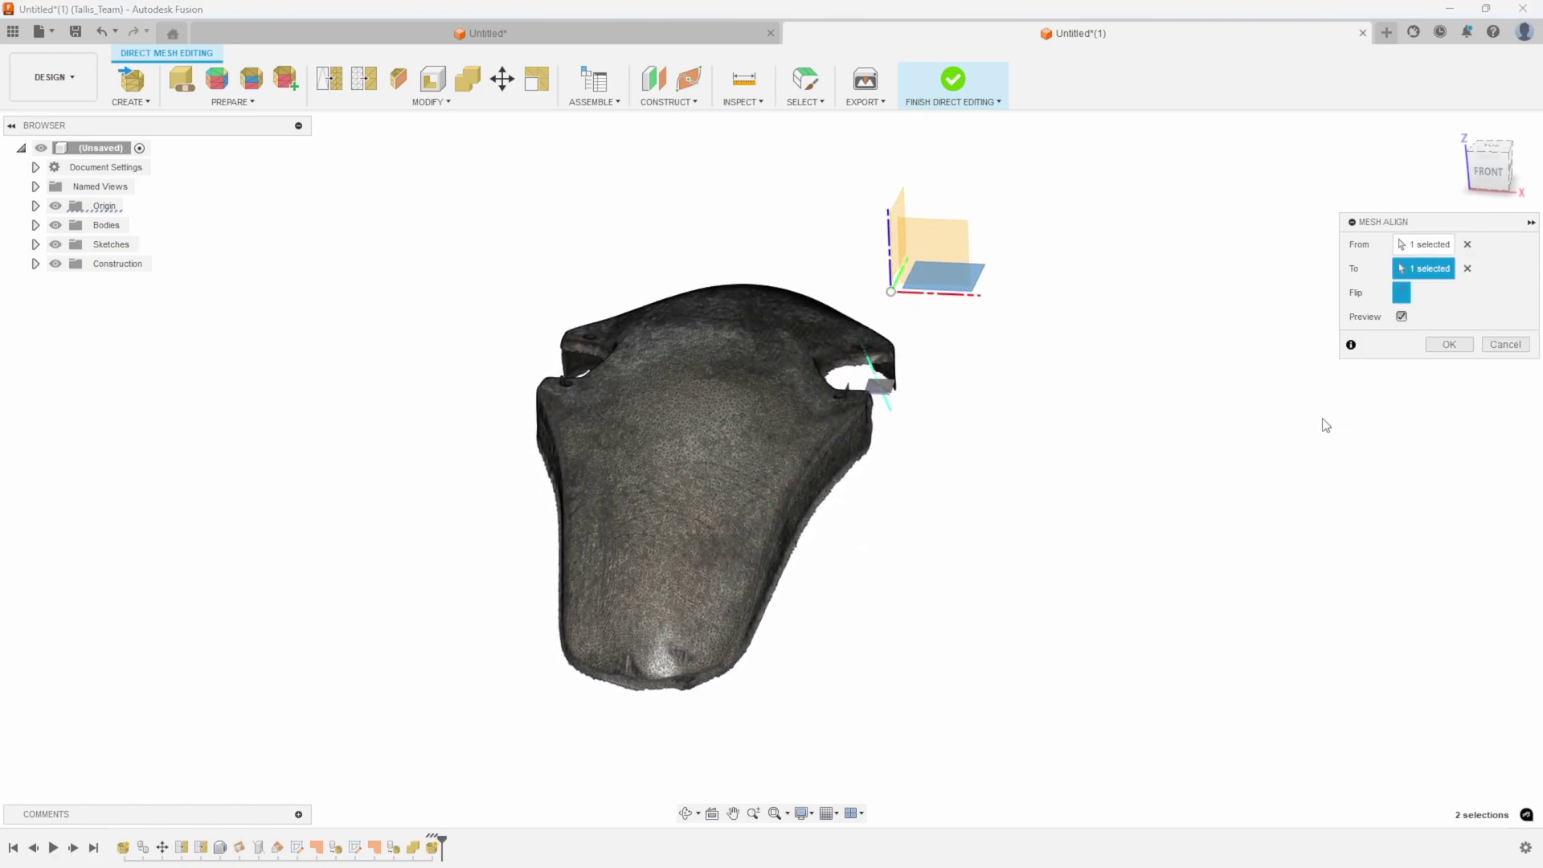
pyautogui.click(1442, 347)
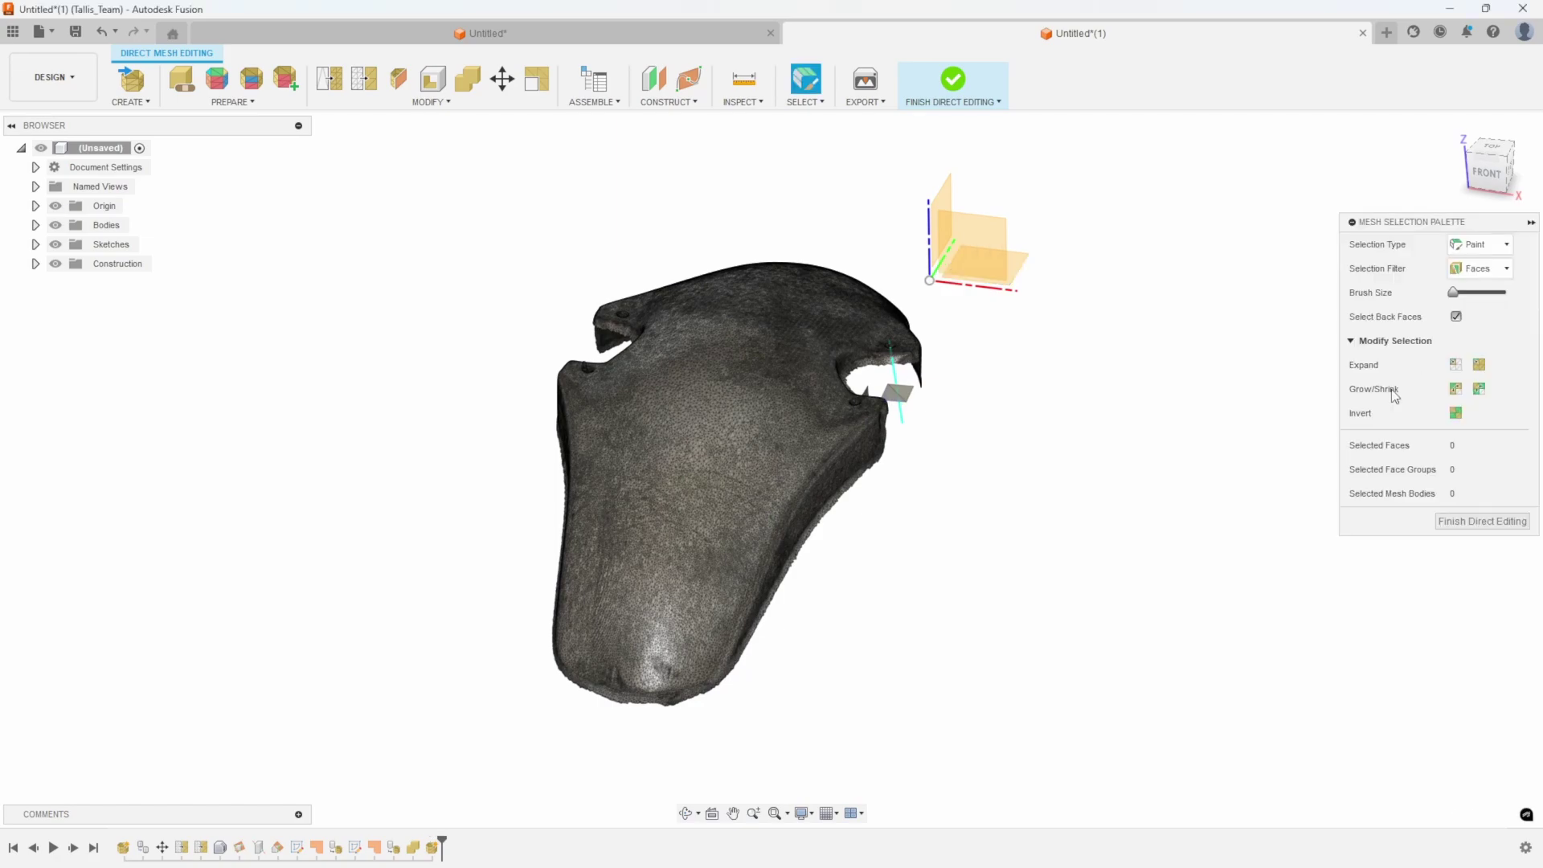
# Examine the fender's alignment to the origin planes from the right, top and front views.
pyautogui.click(1506, 160)
pyautogui.click(1488, 151)
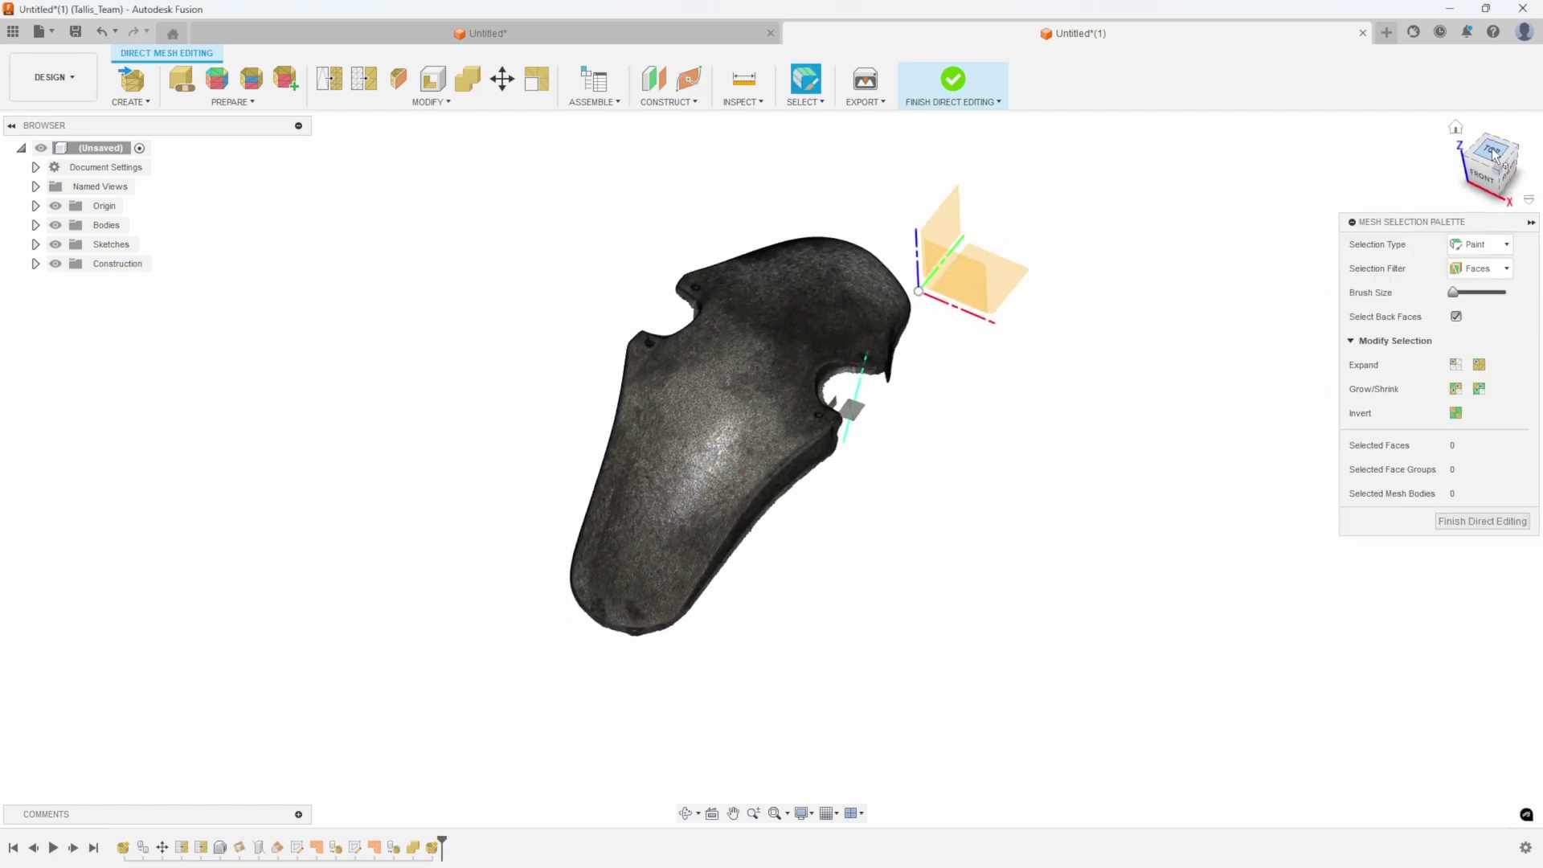
pyautogui.moveTo(1496, 157); pyautogui.dragTo(1496, 178)
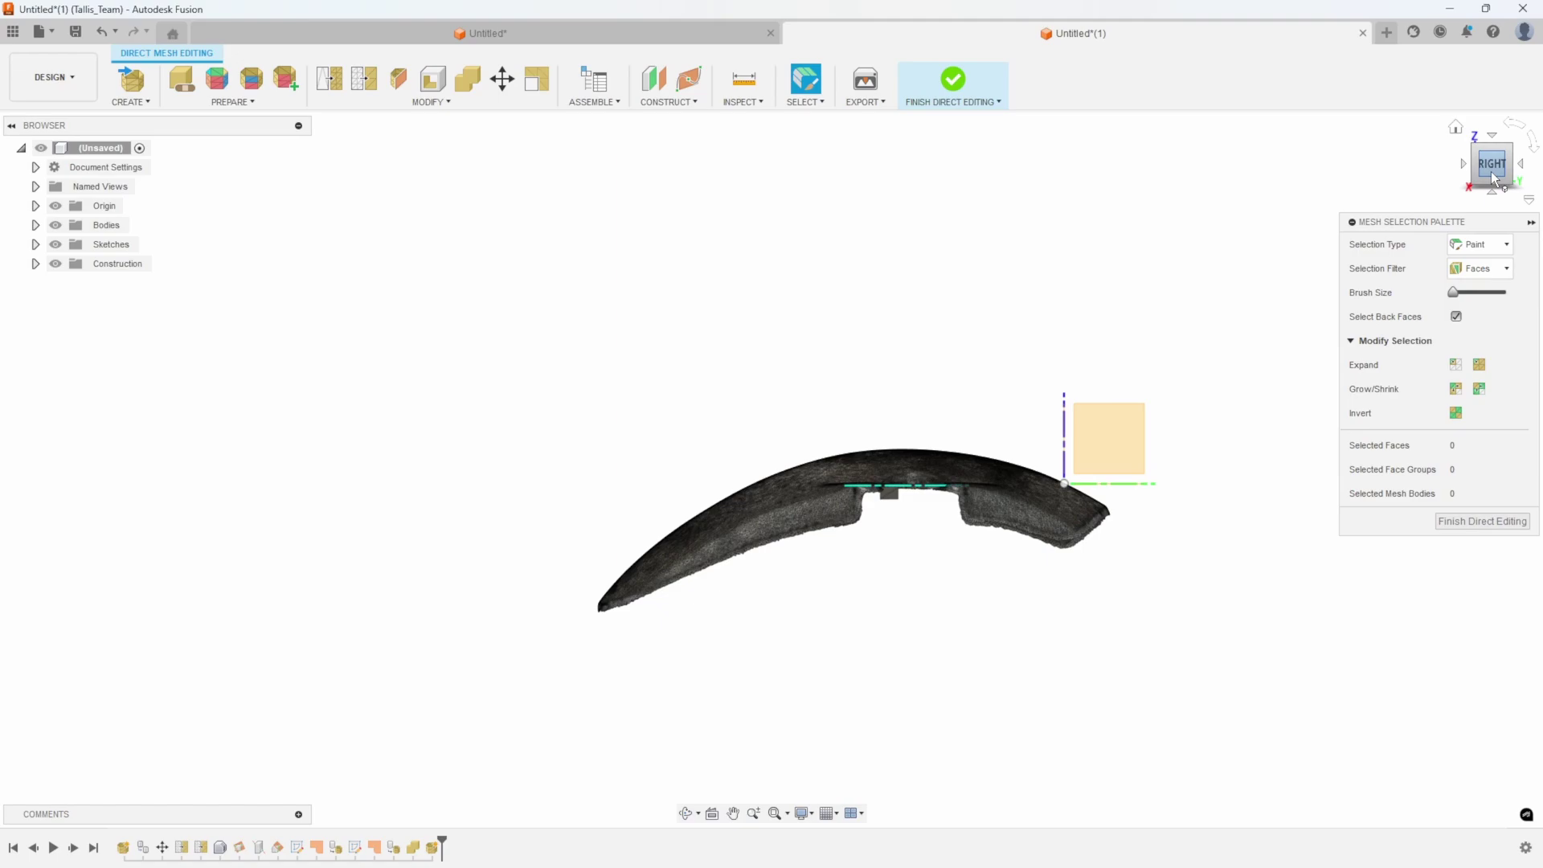
pyautogui.click(1495, 177)
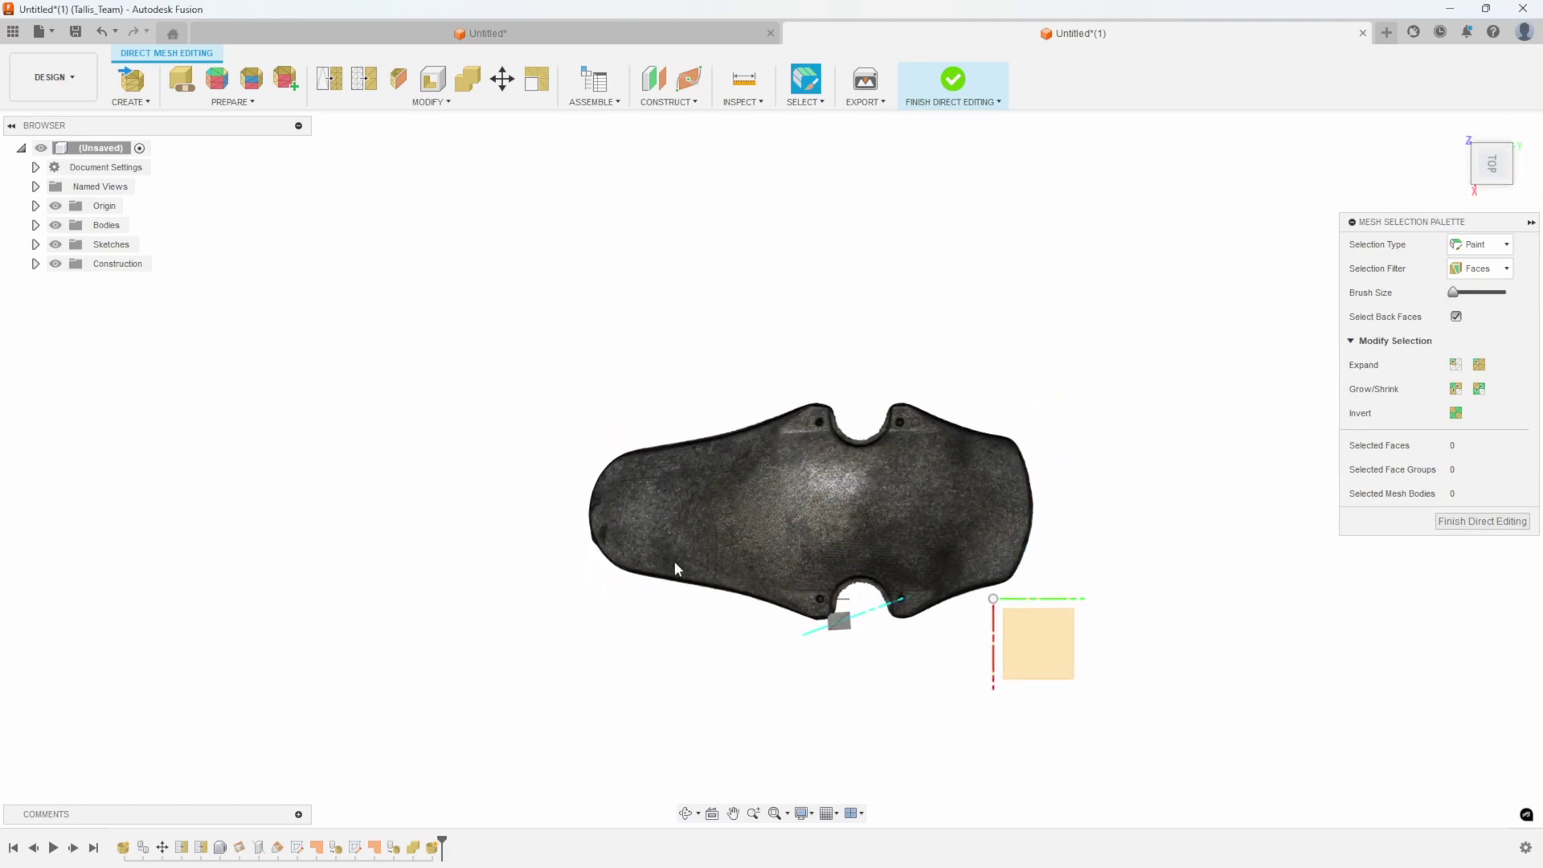
pyautogui.keyDown('shift'); pyautogui.moveTo(1061, 517); pyautogui.dragTo(1120, 389, button='middle'); pyautogui.keyUp('shift')
pyautogui.click(1489, 165)
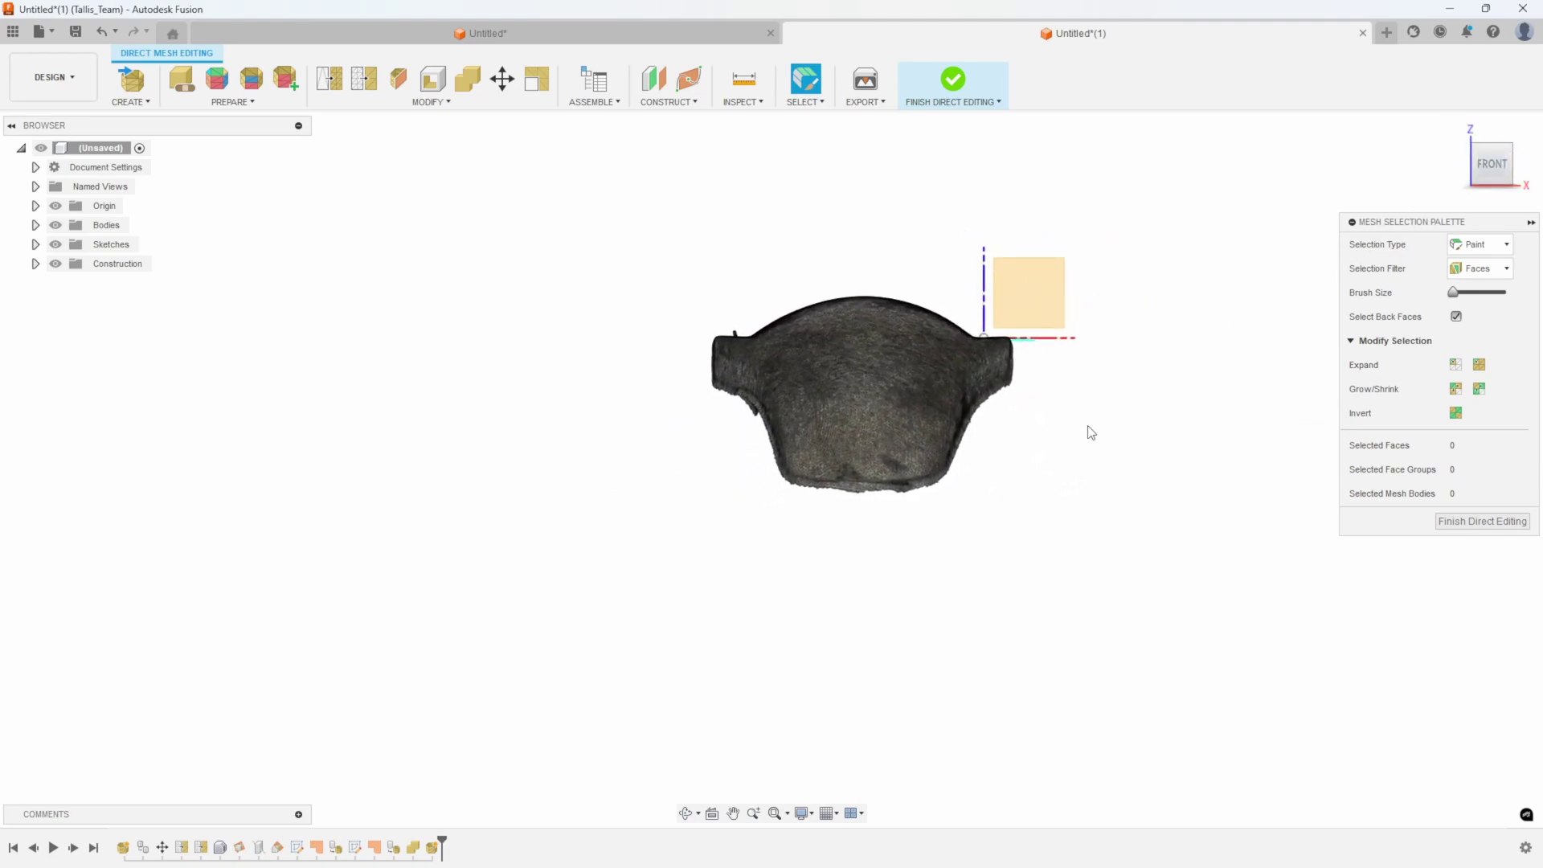
pyautogui.keyDown('shift'); pyautogui.moveTo(1091, 432); pyautogui.dragTo(1113, 443, button='middle'); pyautogui.keyUp('shift')
pyautogui.scroll(4, 1113, 443)
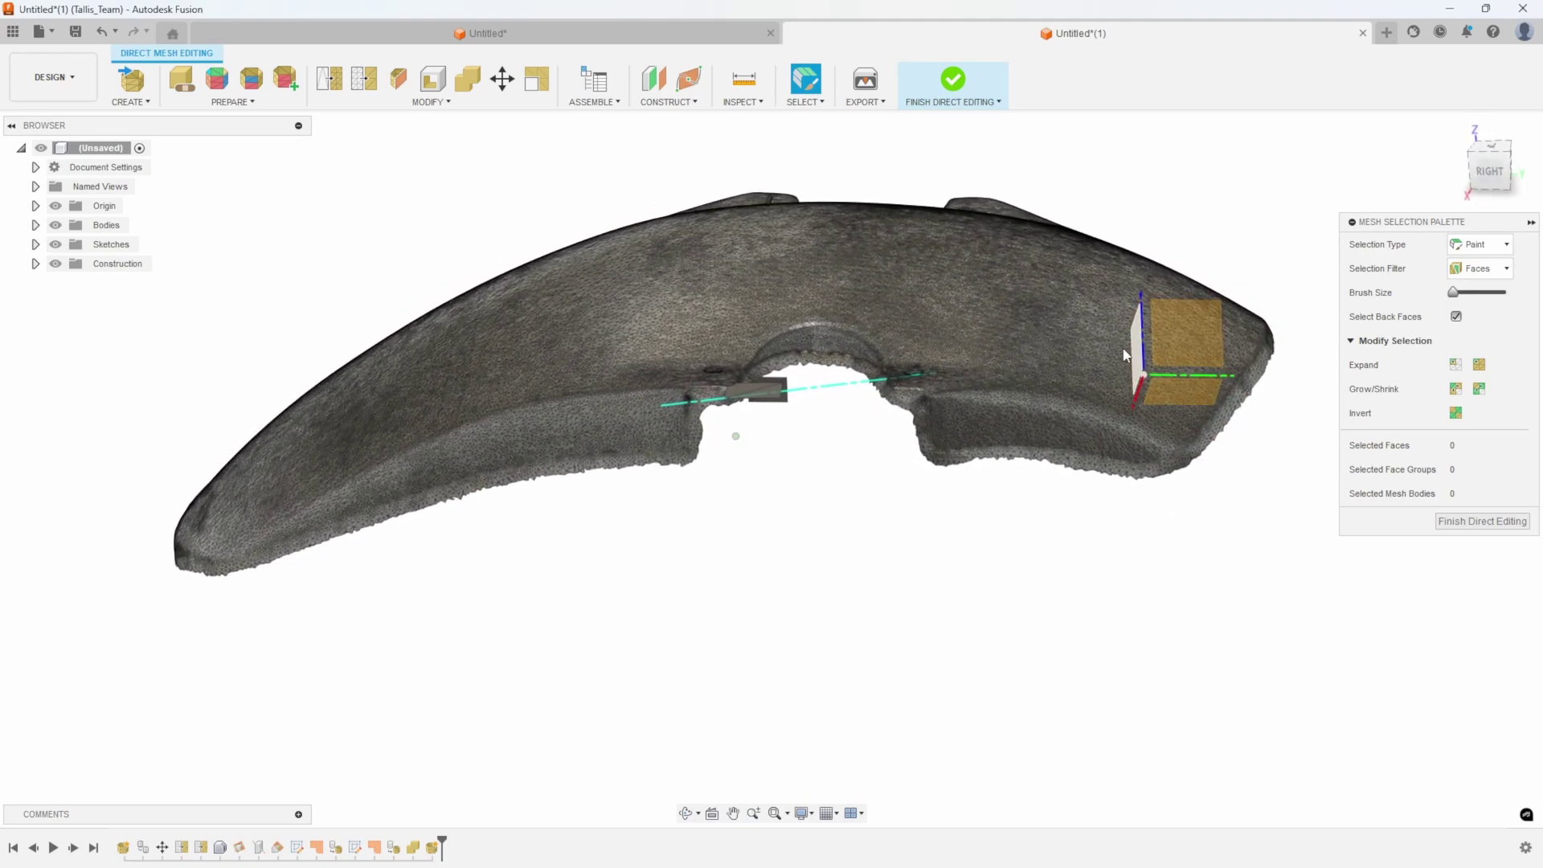
pyautogui.keyDown('shift'); pyautogui.moveTo(982, 626); pyautogui.dragTo(952, 609, button='middle'); pyautogui.keyUp('shift')
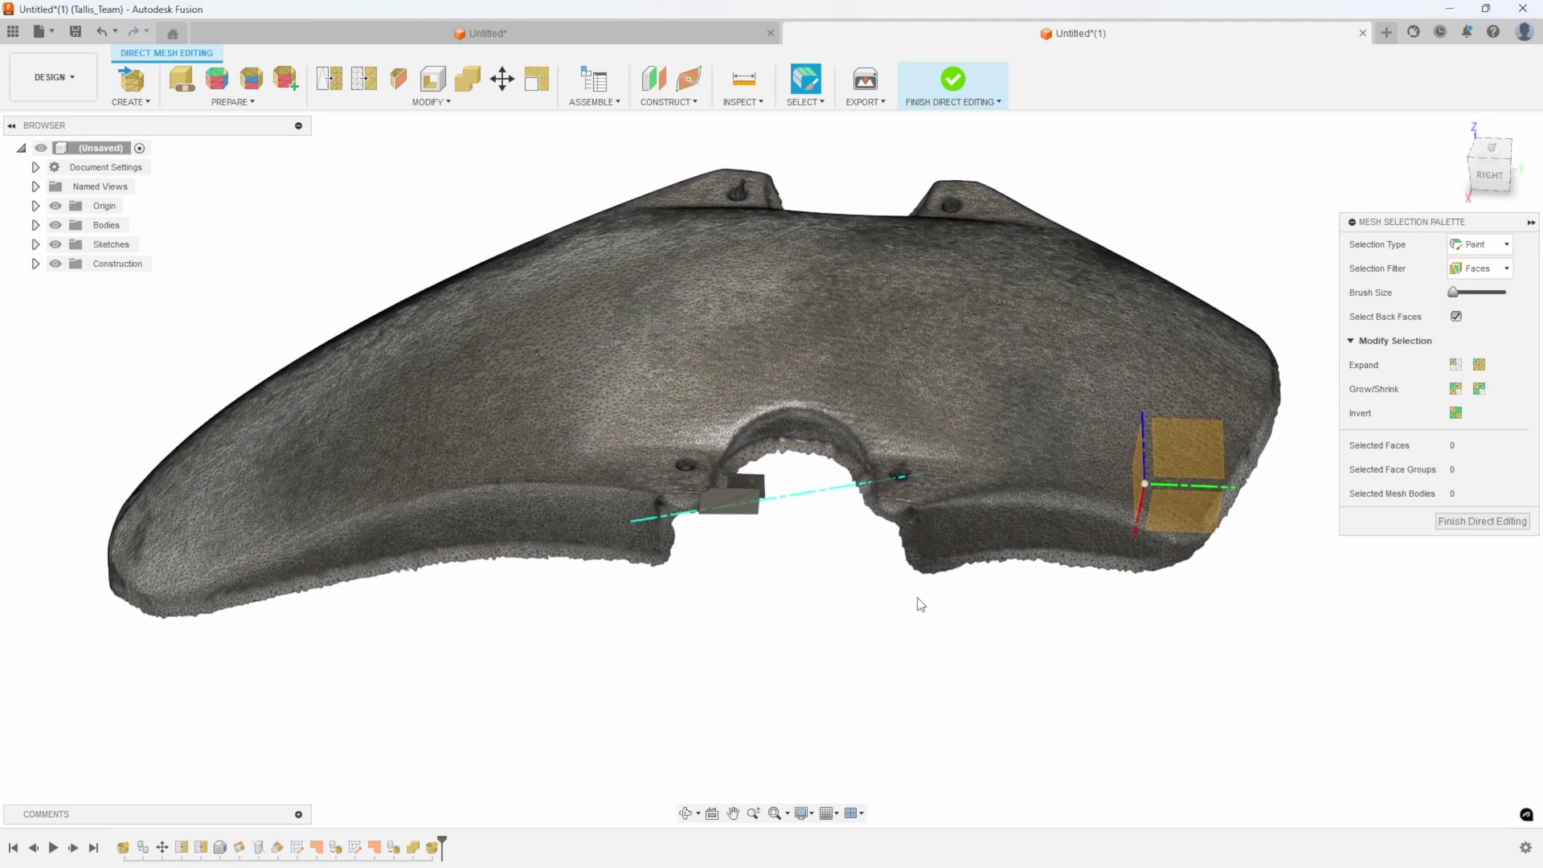
# Delete the faces of both rectangular reference patches beside the fender's cutout and finish direct editing.
pyautogui.scroll(2, 646, 463)
pyautogui.scroll(2, 766, 509)
pyautogui.scroll(-2, 1005, 668)
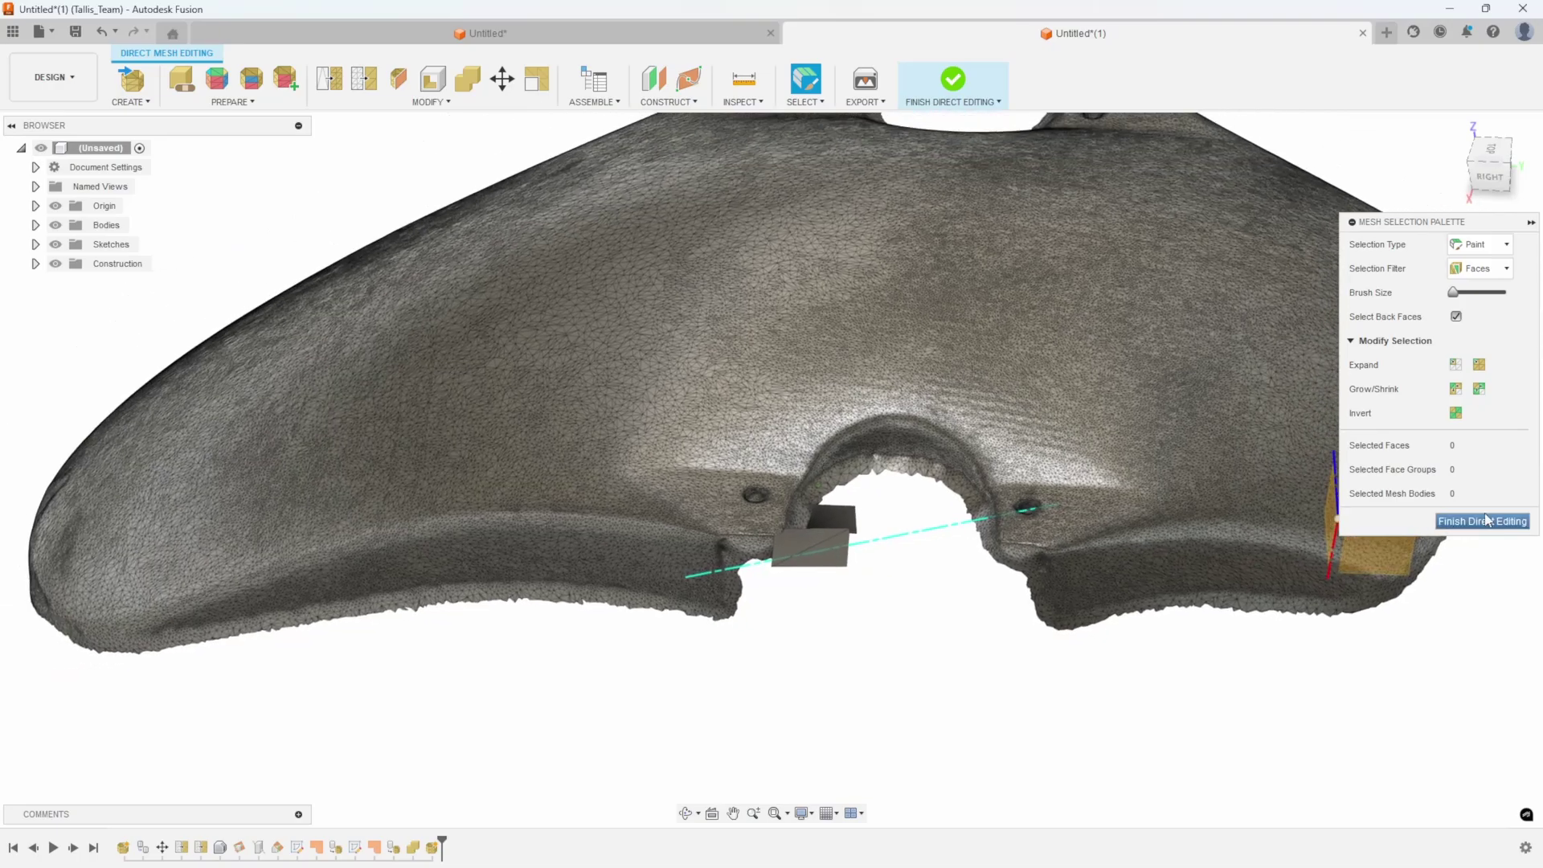
pyautogui.keyDown('shift'); pyautogui.moveTo(1140, 745); pyautogui.dragTo(1116, 734, button='middle'); pyautogui.keyUp('shift')
pyautogui.scroll(3, 971, 683)
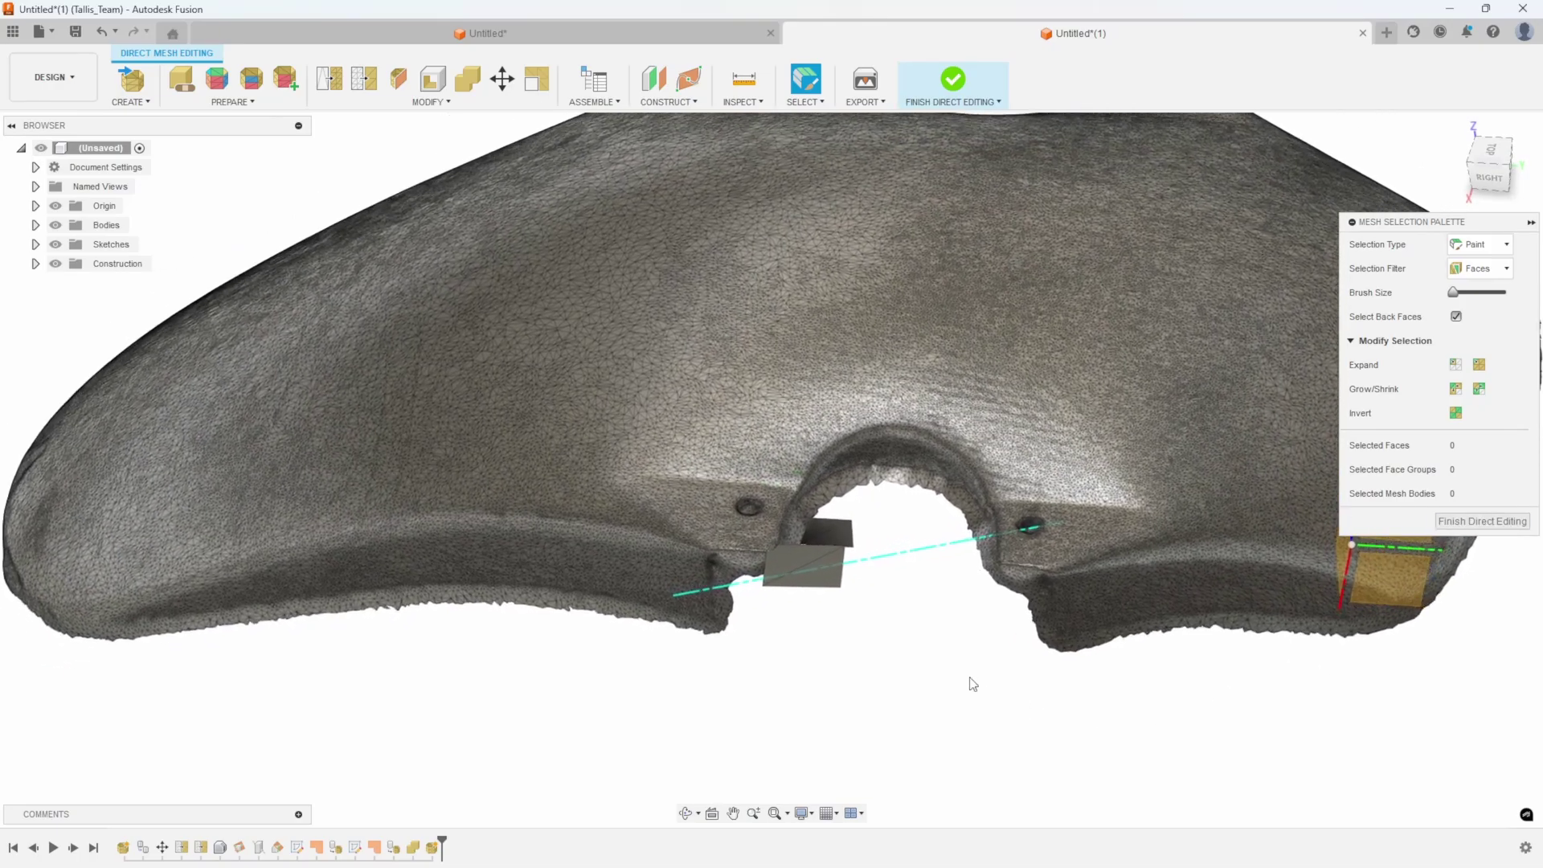
pyautogui.scroll(1, 930, 617)
pyautogui.moveTo(921, 506)
pyautogui.mouseDown()
pyautogui.moveTo(897, 561)
pyautogui.moveTo(953, 546)
pyautogui.mouseUp()
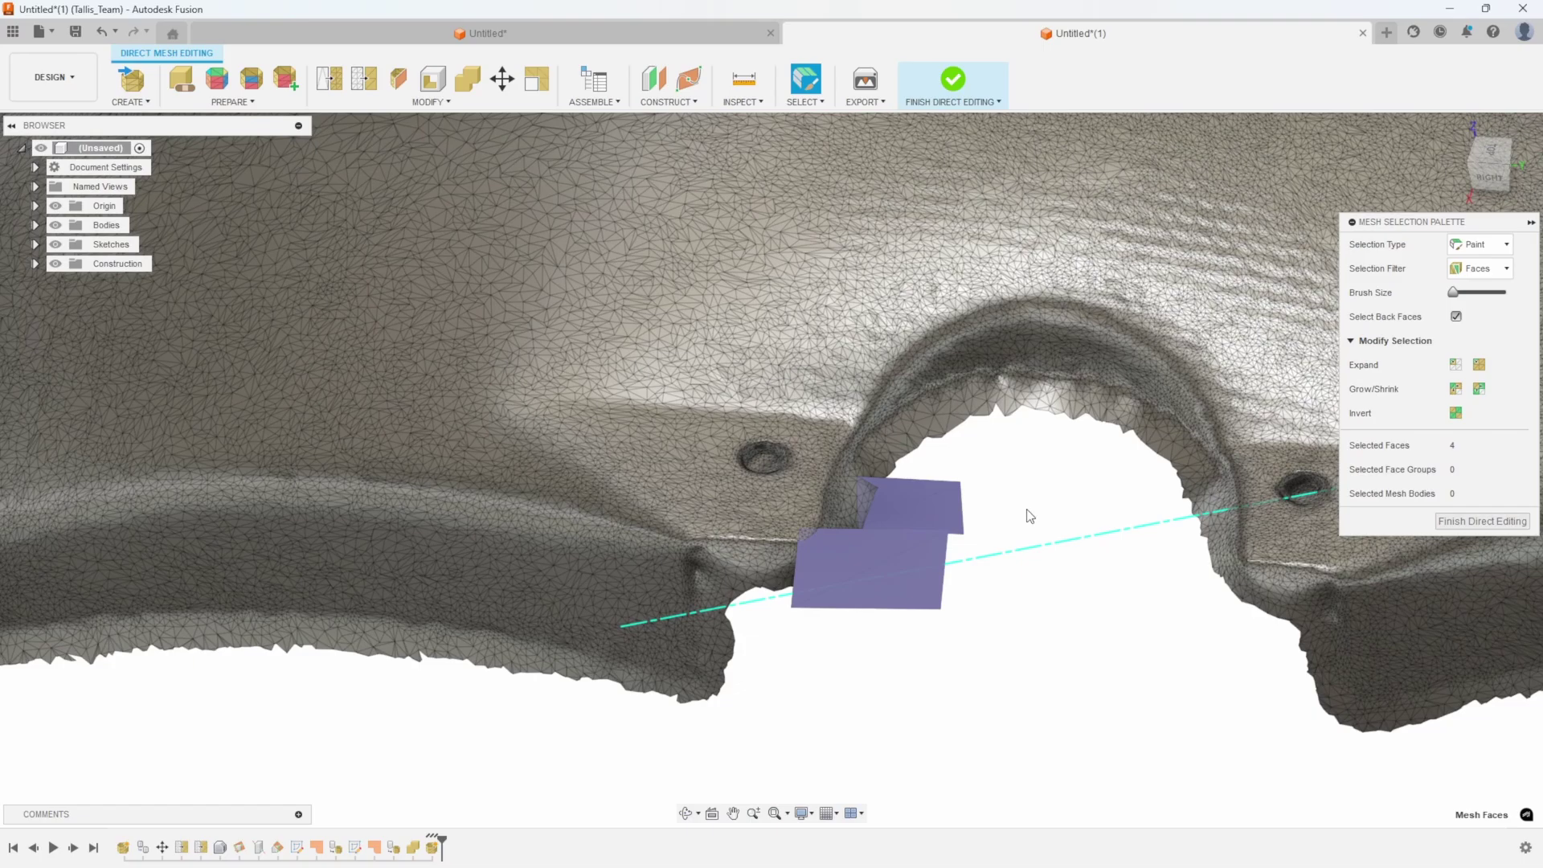
pyautogui.press('Delete')
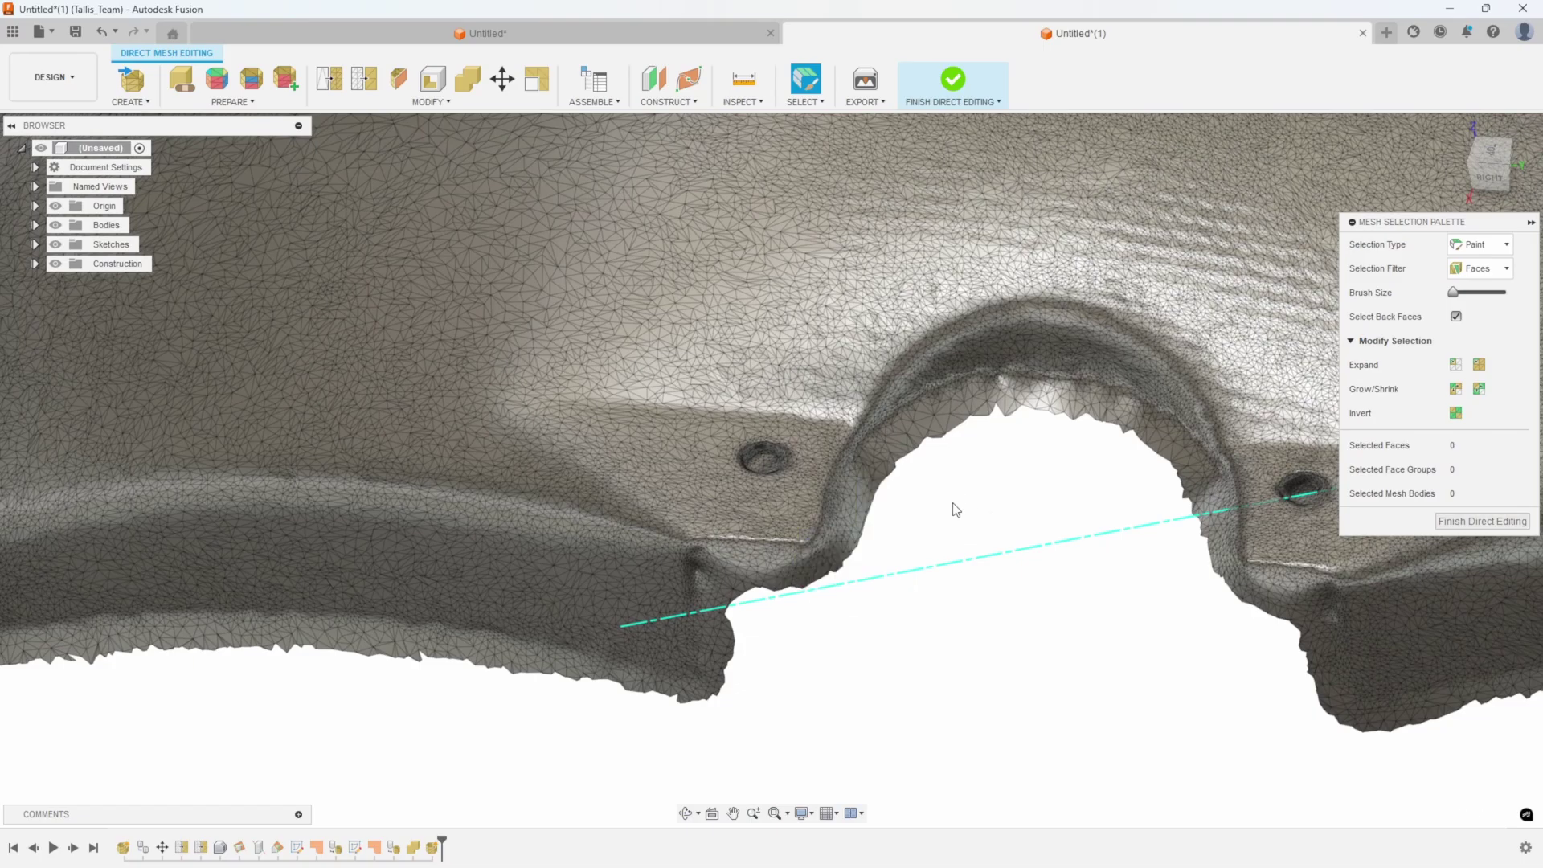
pyautogui.keyDown('shift'); pyautogui.moveTo(955, 509); pyautogui.dragTo(1414, 545, button='middle'); pyautogui.keyUp('shift')
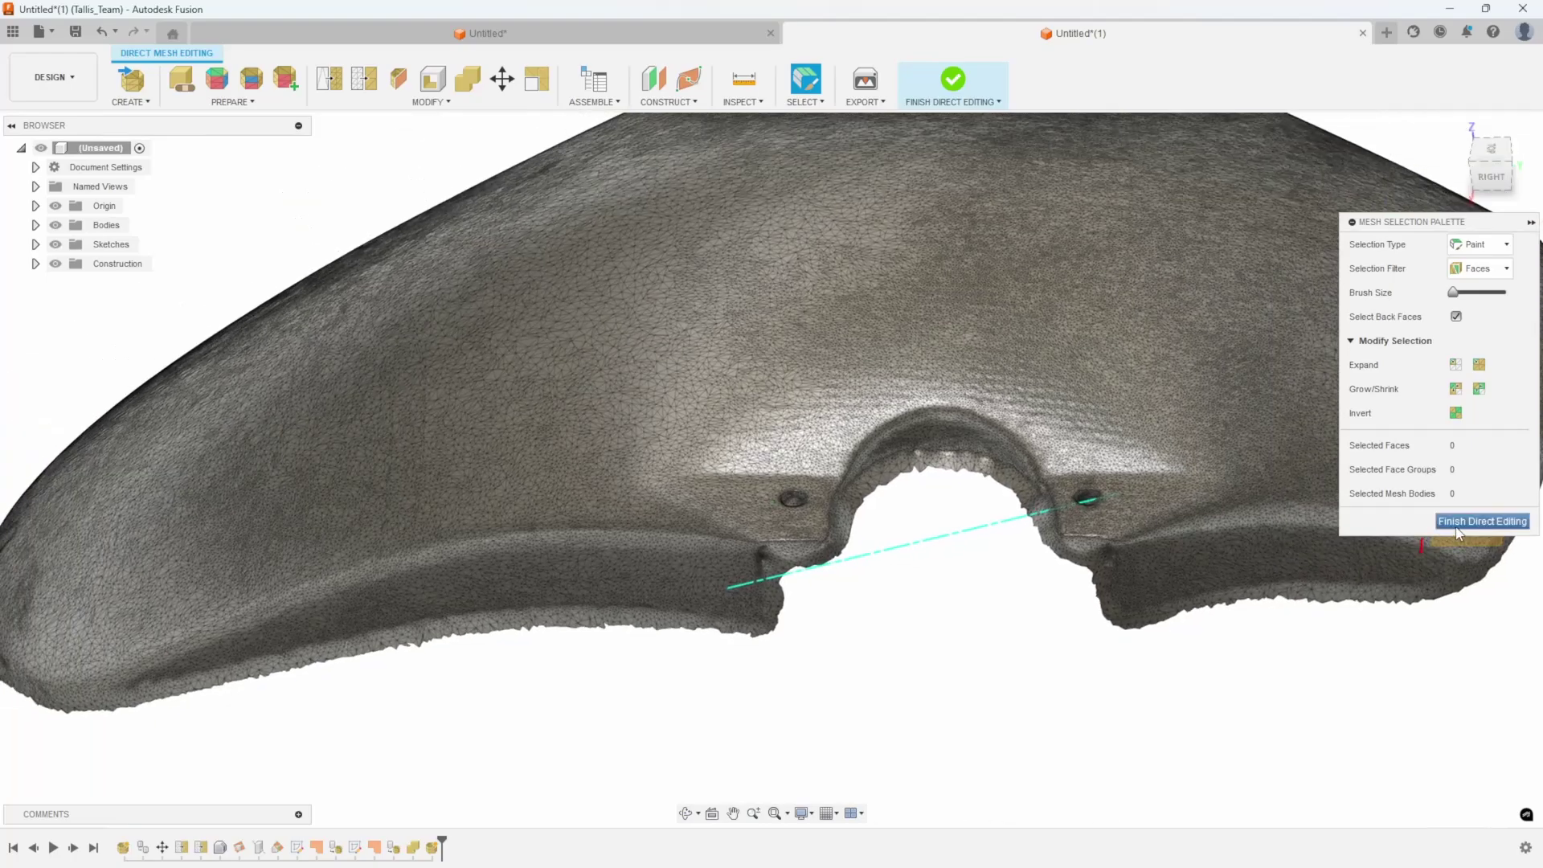
pyautogui.click(1459, 521)
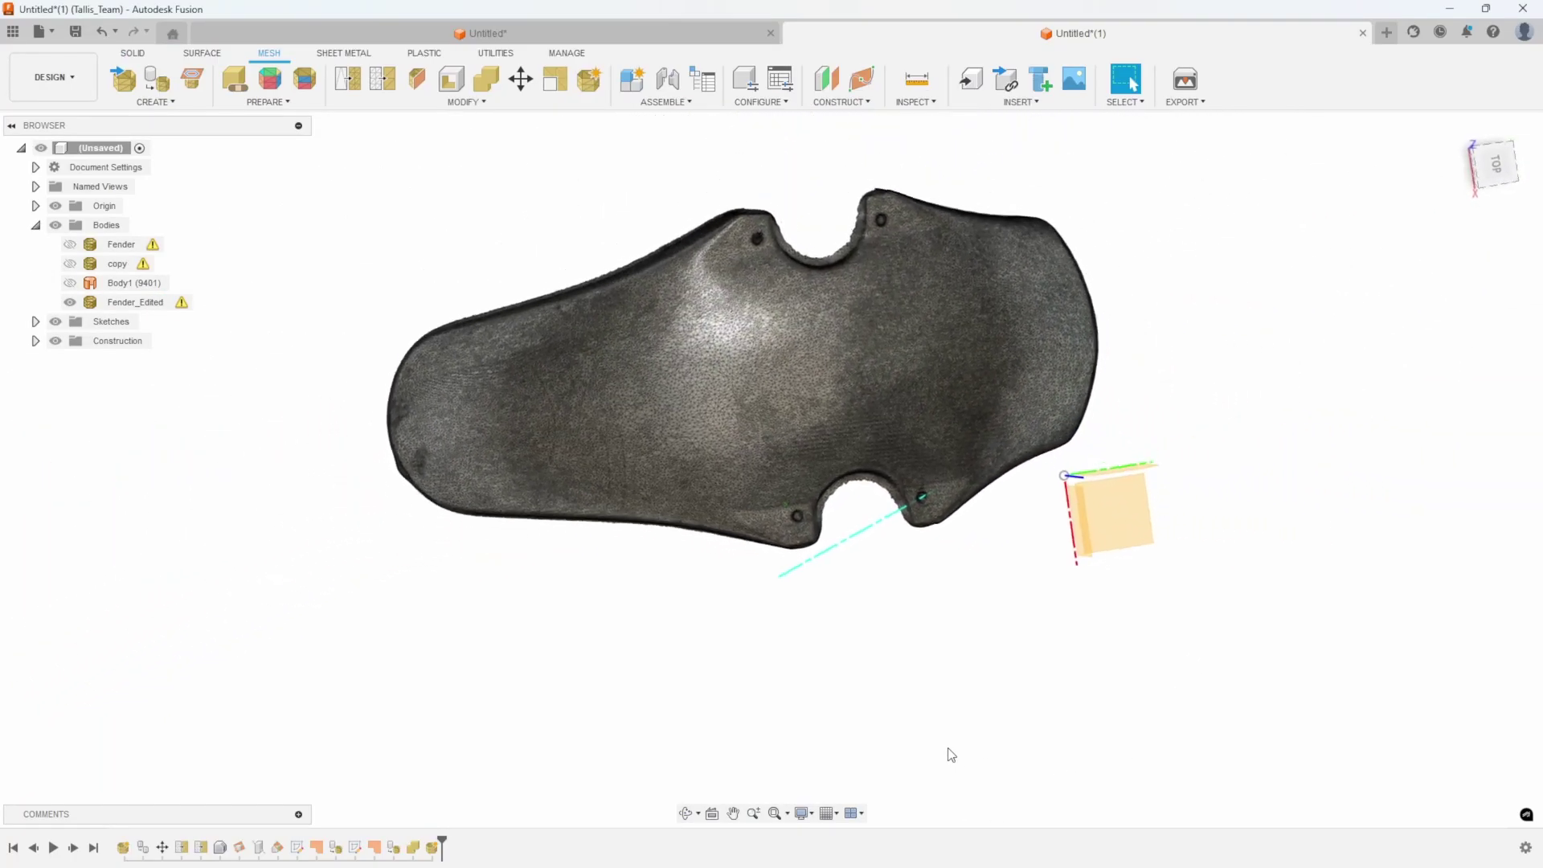